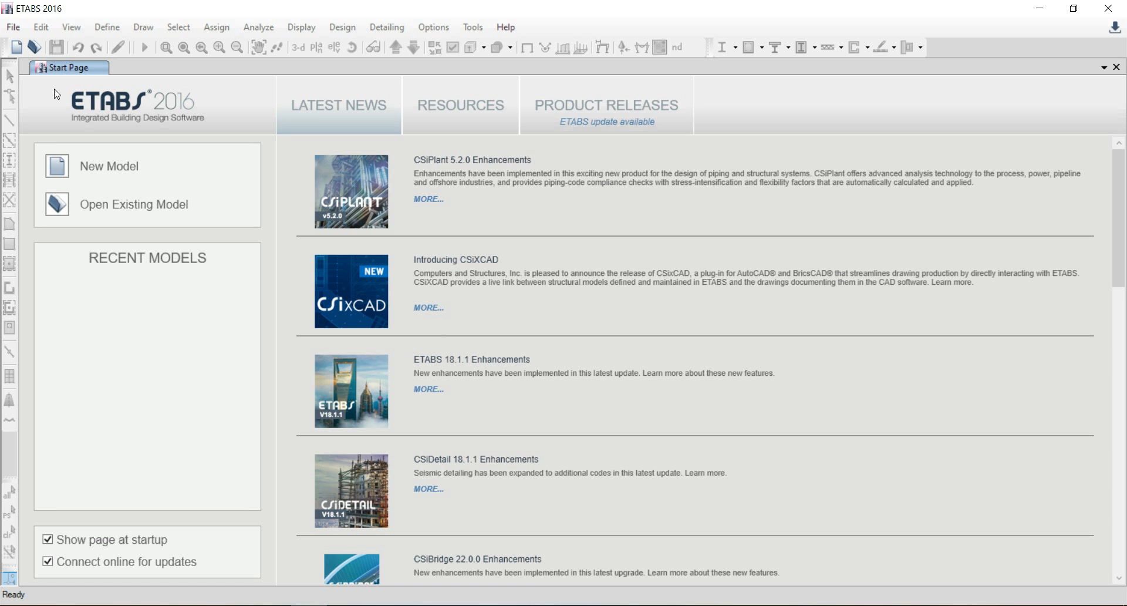
Start a new model with built-in settings, using Metric SI display units and the Indian steel section database.
{"action": "left_click", "coordinate": [16, 28]}
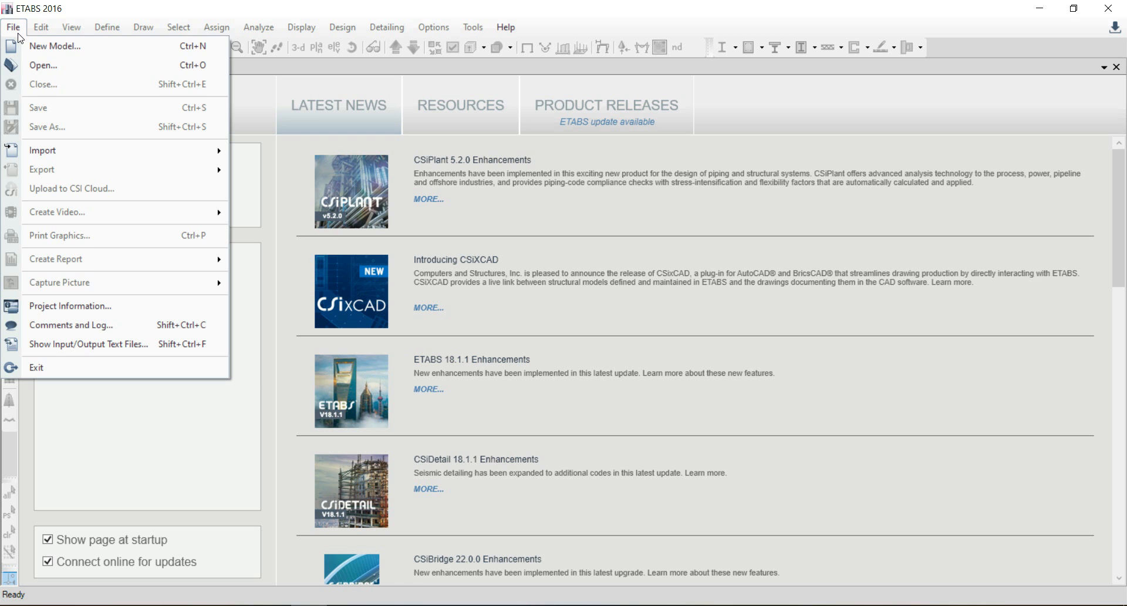
{"action": "left_click", "coordinate": [54, 45]}
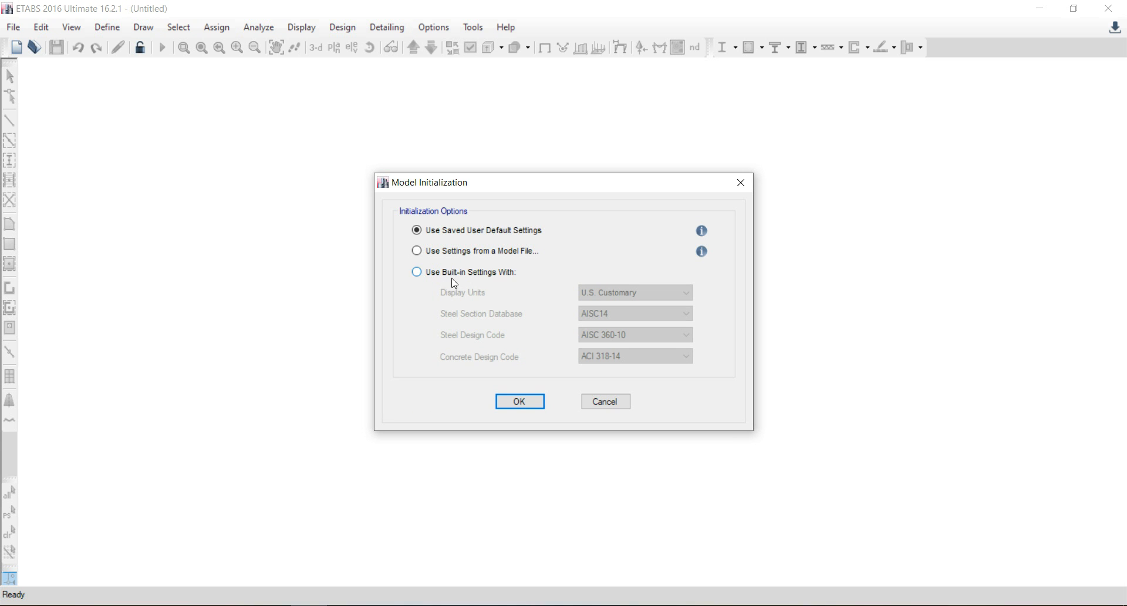
{"action": "left_click", "coordinate": [417, 272]}
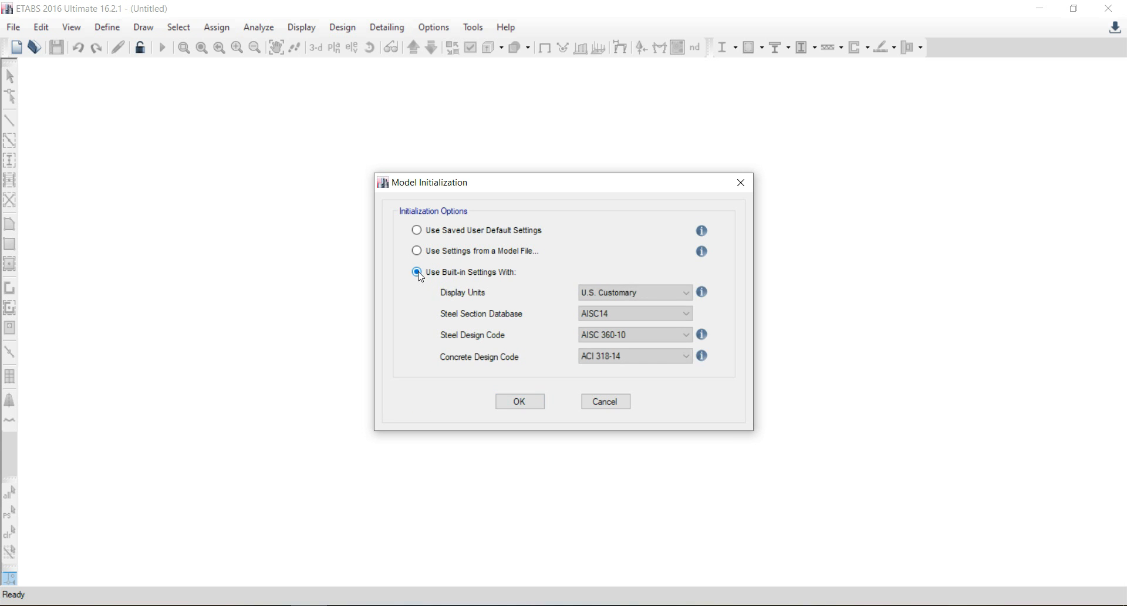
{"action": "left_click", "coordinate": [631, 293]}
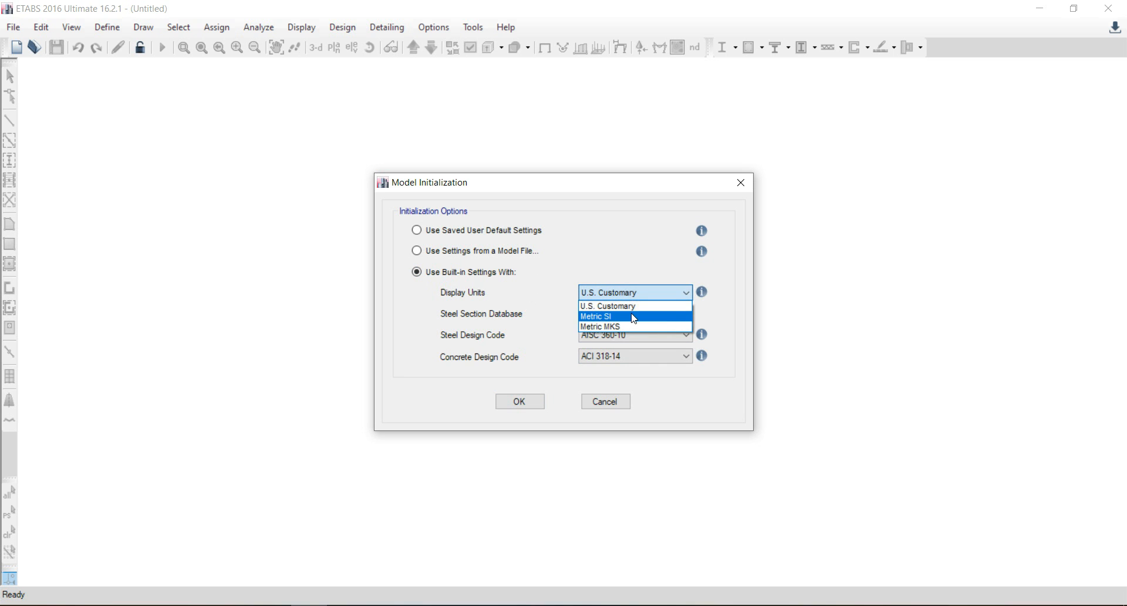
{"action": "left_click", "coordinate": [633, 317]}
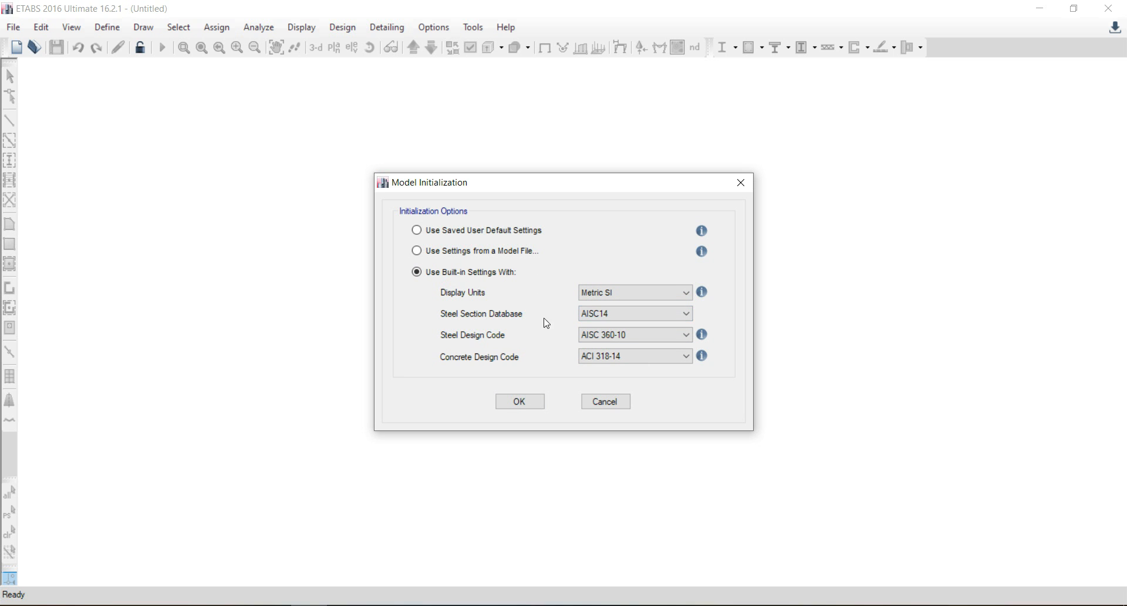
{"action": "left_click", "coordinate": [593, 313]}
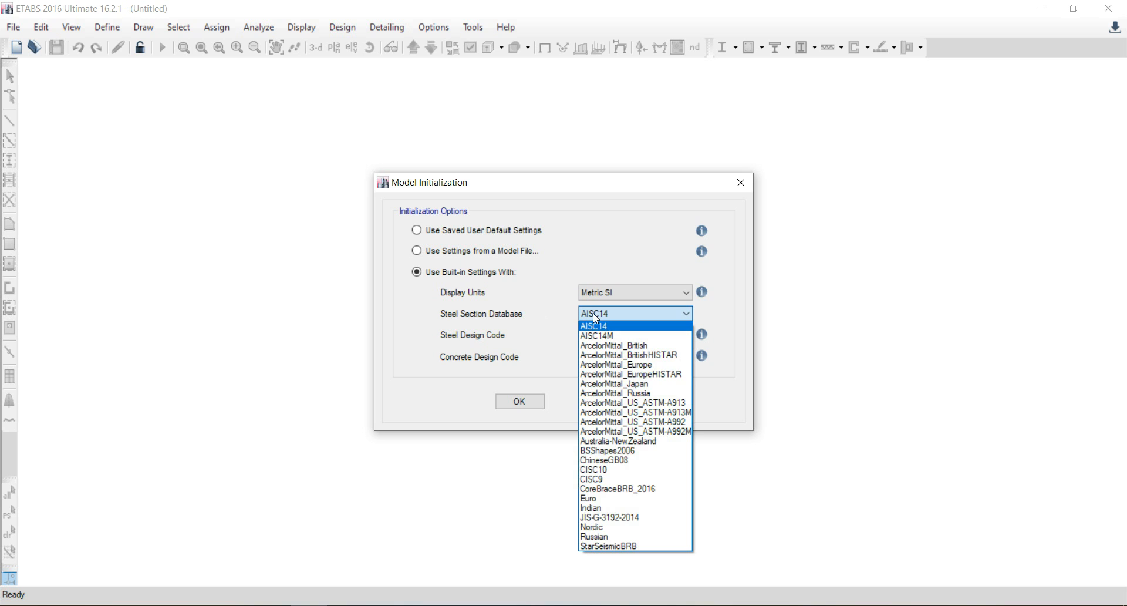
{"action": "left_click", "coordinate": [619, 507]}
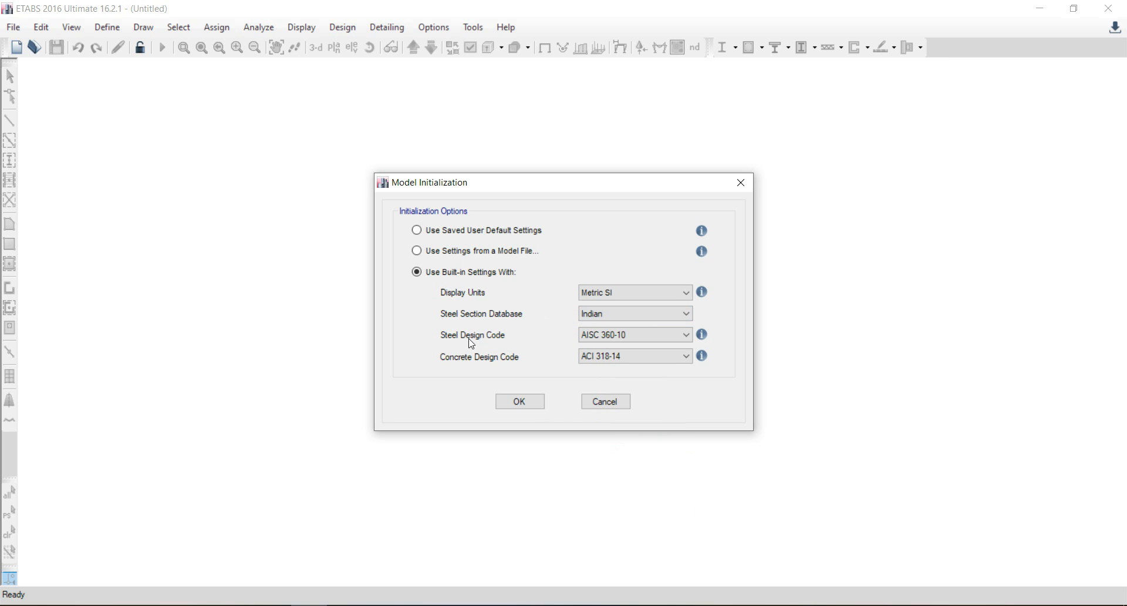
Set the steel design code to IS 800:2007 and the concrete design code to IS 456:2000, and accept the initialization.
{"action": "left_click", "coordinate": [599, 338]}
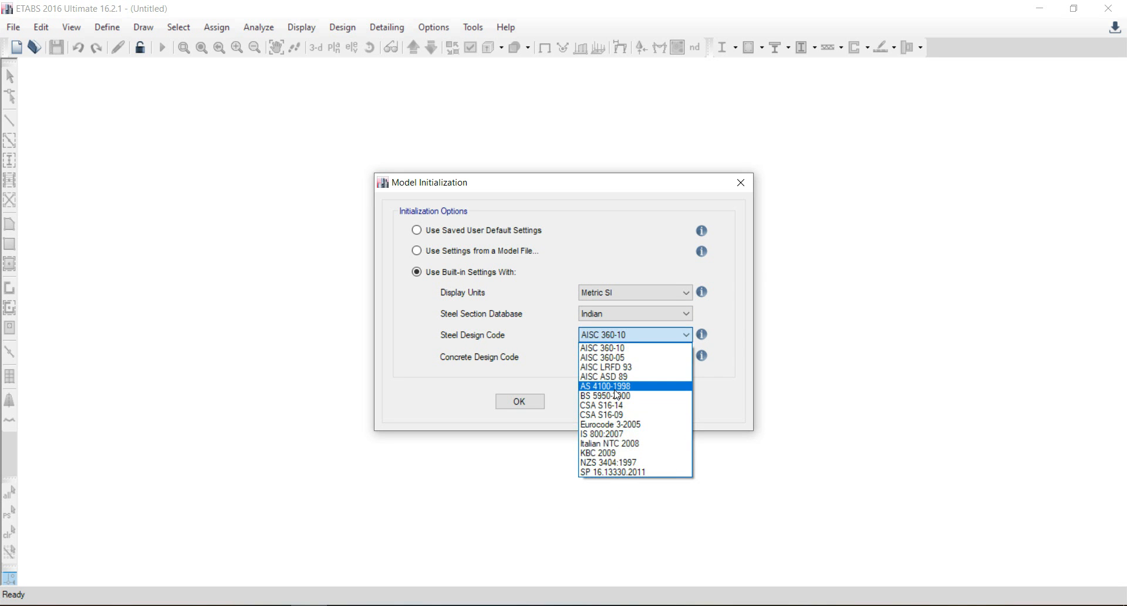
{"action": "left_click", "coordinate": [619, 334]}
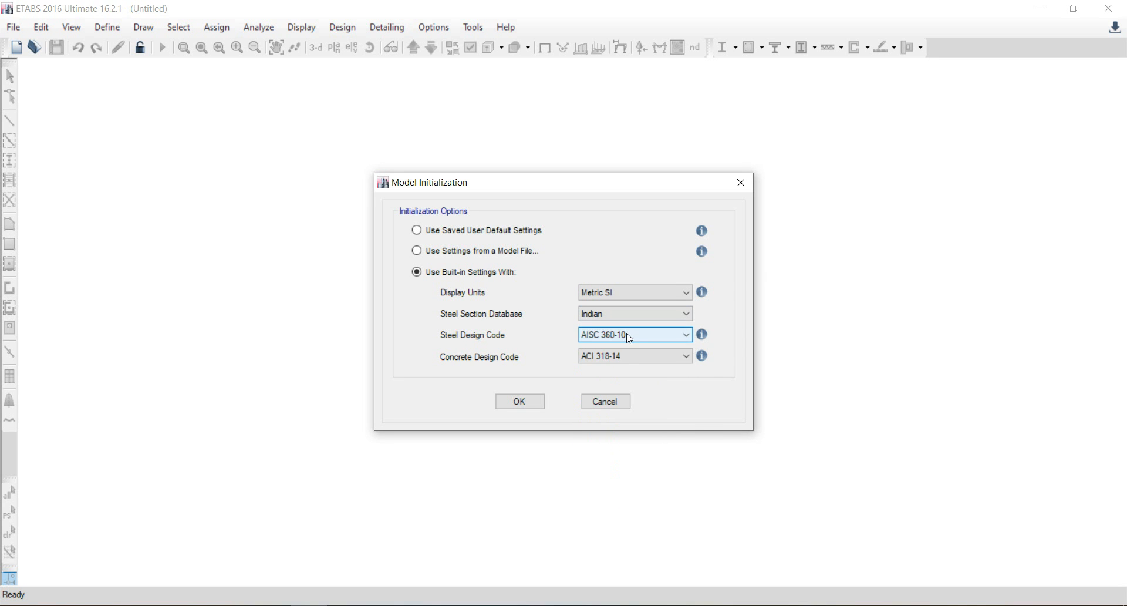
{"action": "left_click", "coordinate": [626, 333]}
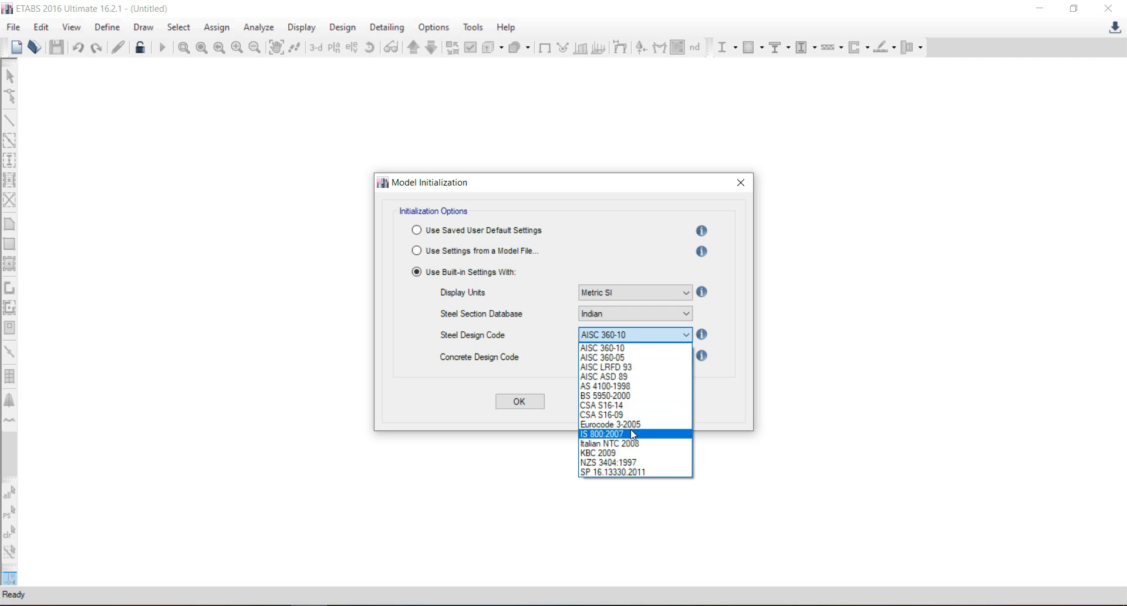
{"action": "left_click", "coordinate": [632, 434]}
{"action": "left_click", "coordinate": [583, 356]}
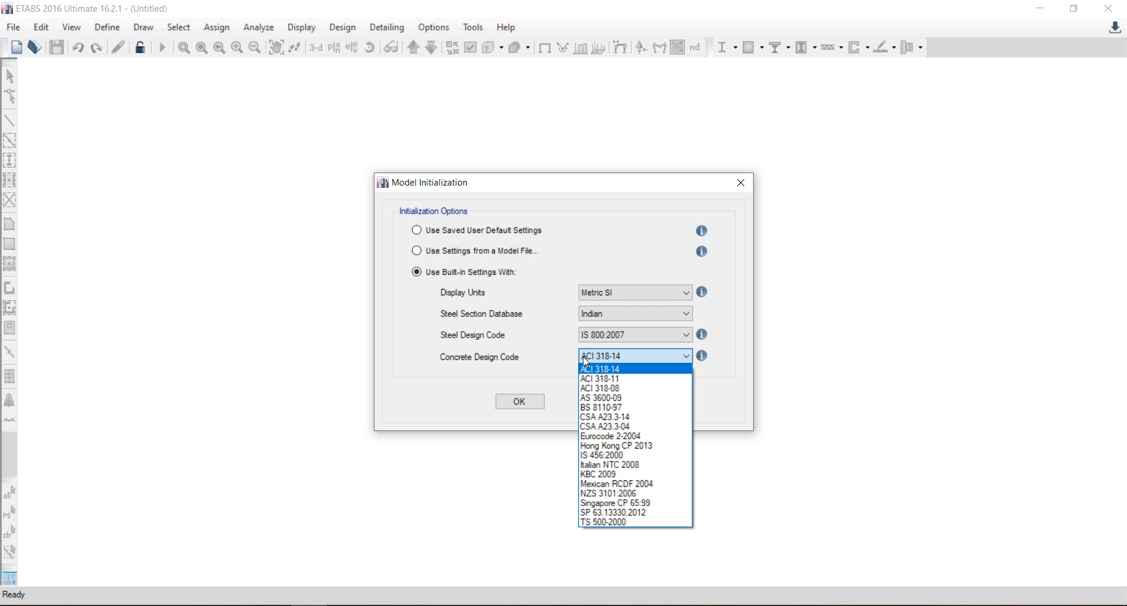
{"action": "left_click", "coordinate": [620, 457]}
{"action": "left_click", "coordinate": [519, 402]}
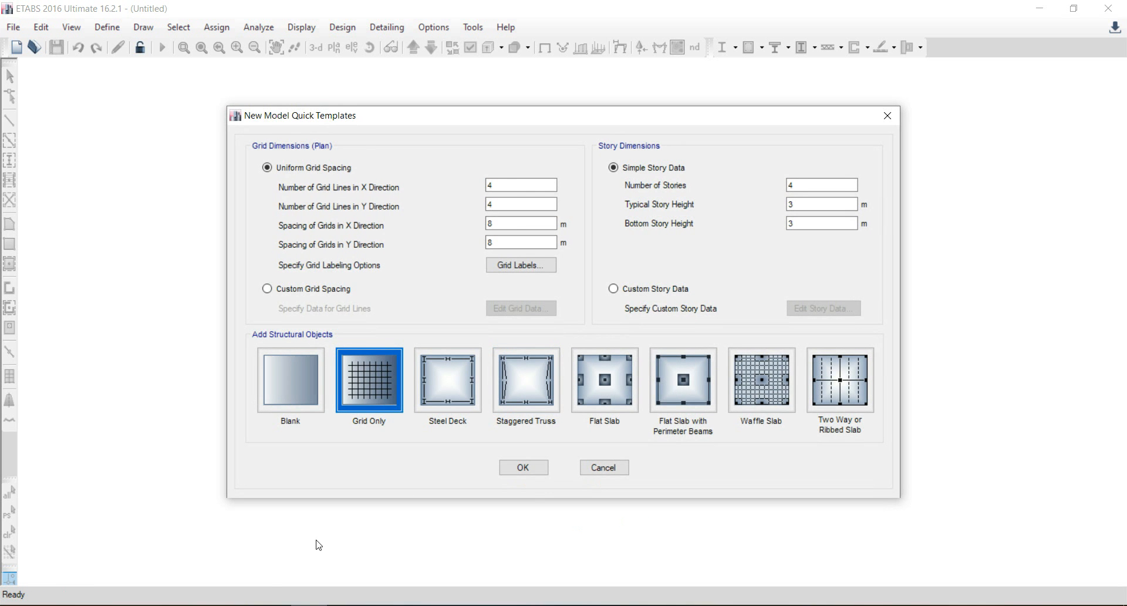
Set the uniform grid spacing to 6 m in both the X and Y directions, following the problem statement.
{"action": "left_click", "coordinate": [273, 605]}
{"action": "double_click", "coordinate": [519, 225]}
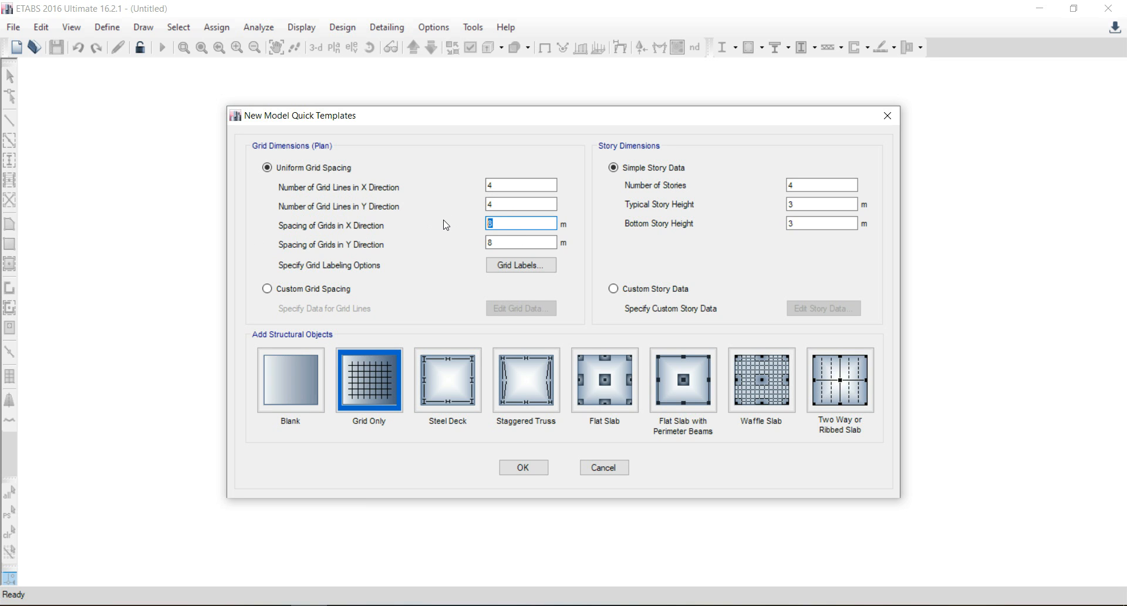
{"action": "type", "text": "6"}
{"action": "key", "text": "Tab"}
{"action": "type", "text": "6"}
Set the number of stories to 23, switch to custom story data and open it for editing.
{"action": "left_click", "coordinate": [791, 185]}
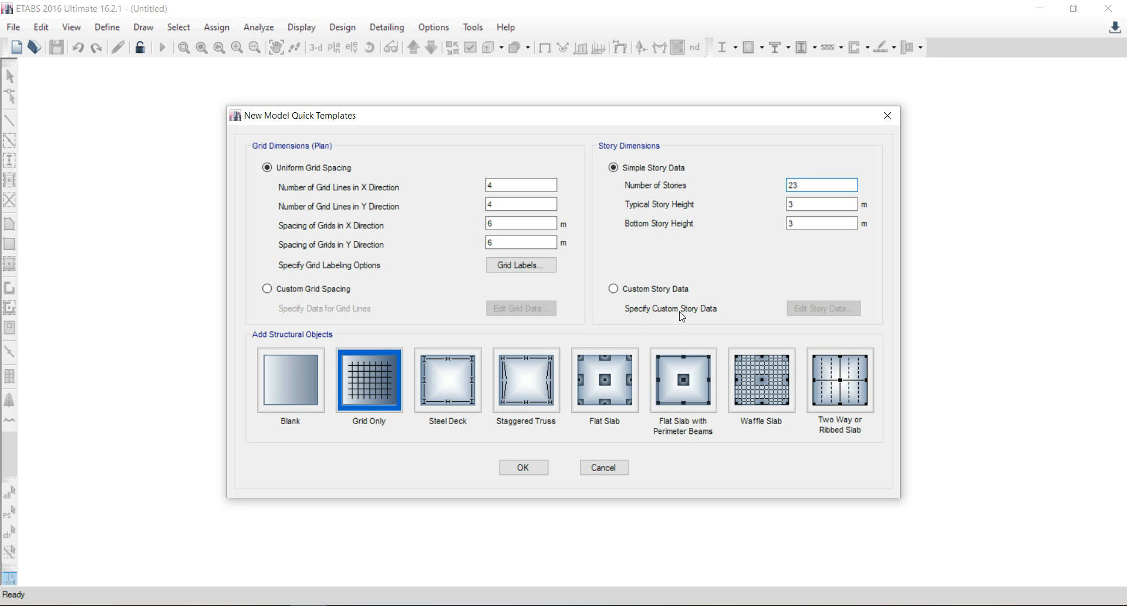
{"action": "left_click", "coordinate": [614, 288]}
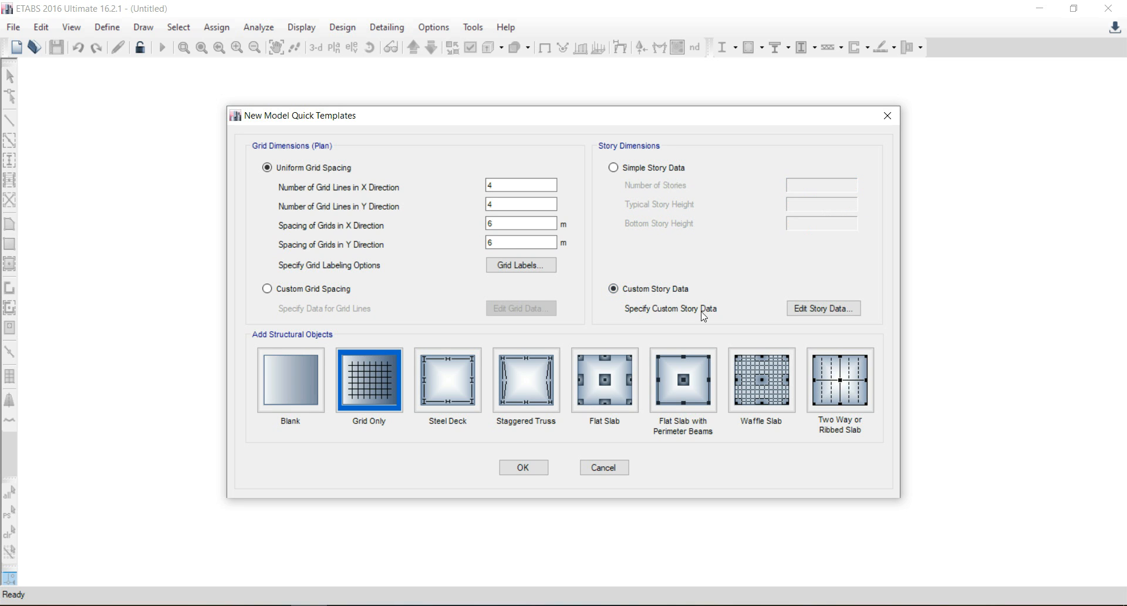
{"action": "left_click", "coordinate": [804, 309]}
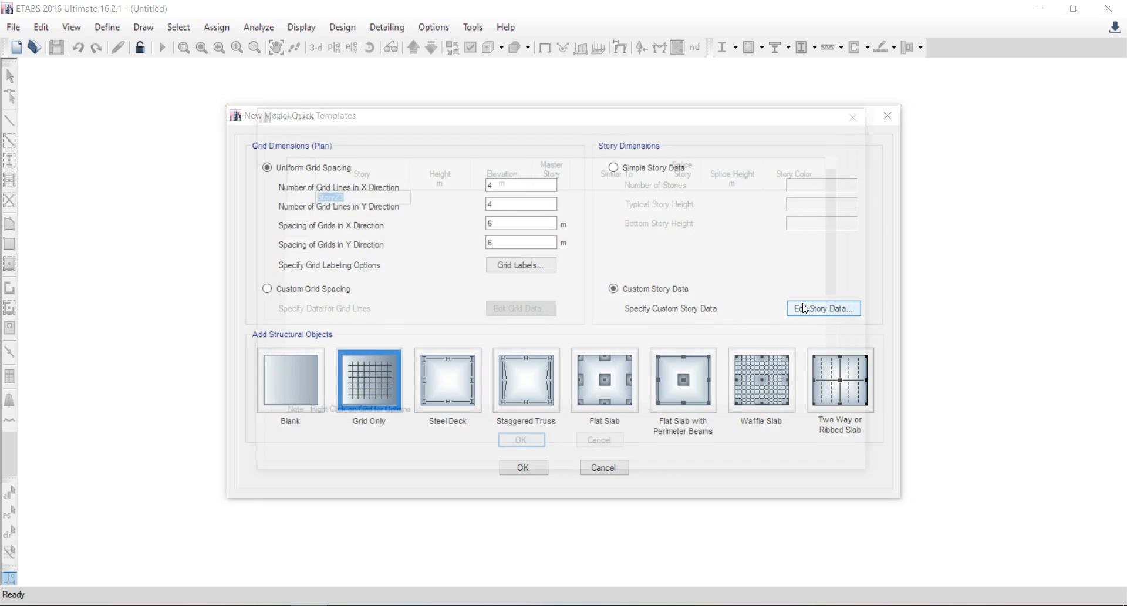
Consult the problem statement's storey groups and make Story8 a master story in the story data.
{"action": "left_click", "coordinate": [273, 604]}
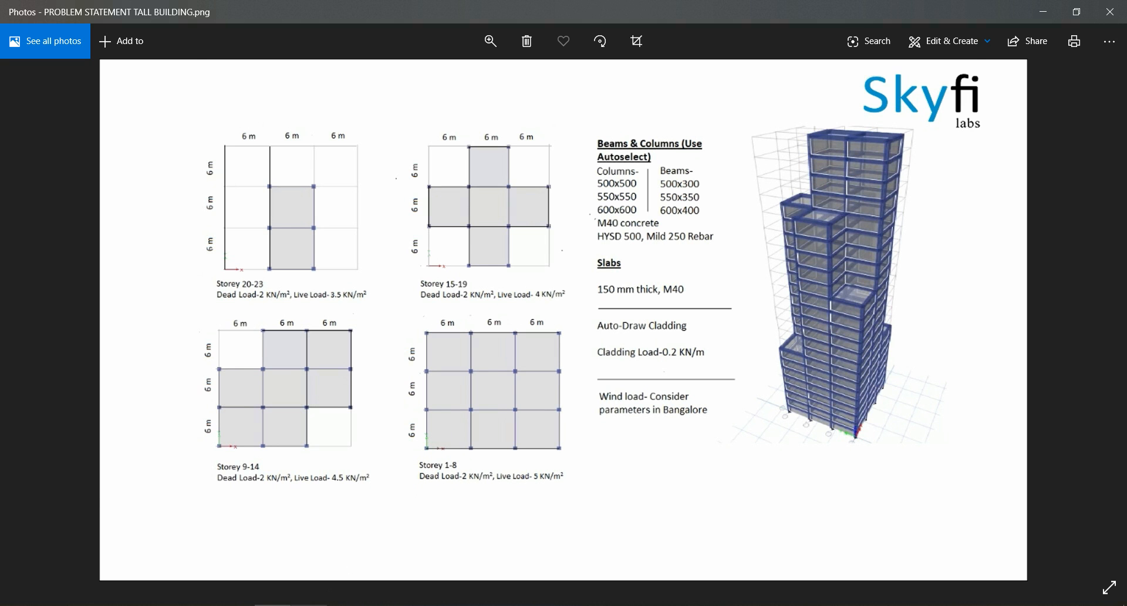
{"action": "left_click", "coordinate": [308, 605]}
{"action": "scroll", "coordinate": [467, 299], "scroll_direction": "down", "scroll_amount": 4}
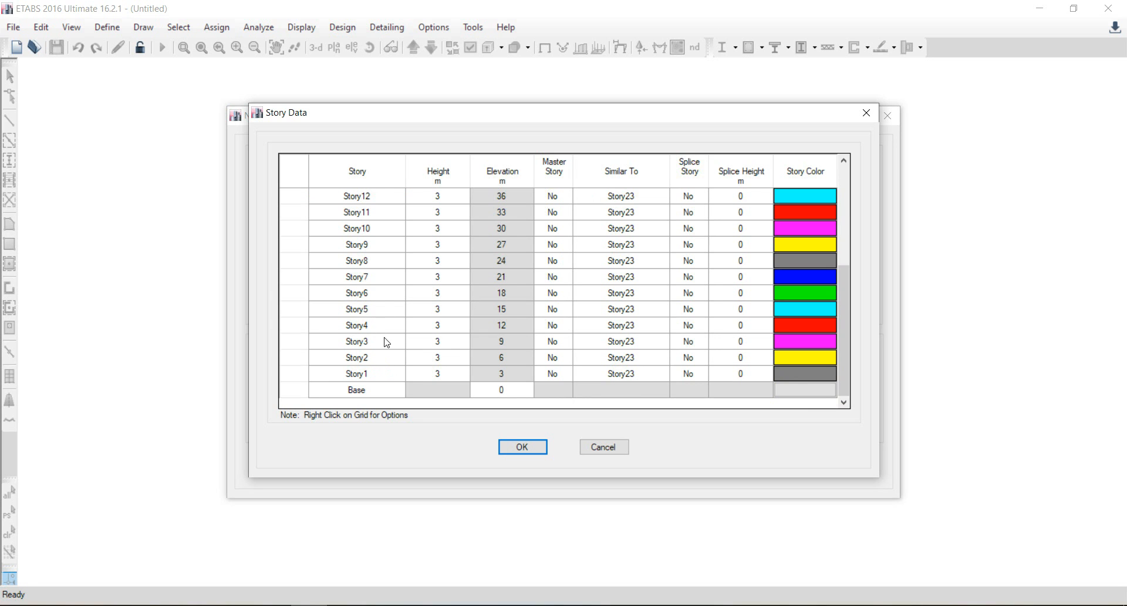
{"action": "left_click", "coordinate": [567, 262]}
{"action": "left_click", "coordinate": [567, 260]}
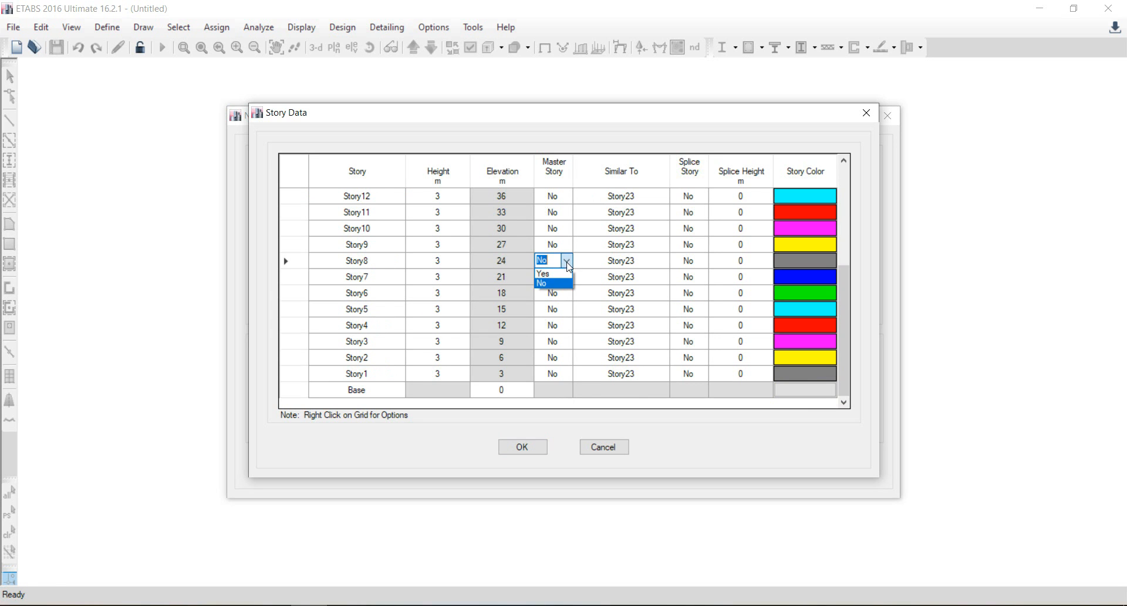
{"action": "left_click", "coordinate": [565, 276]}
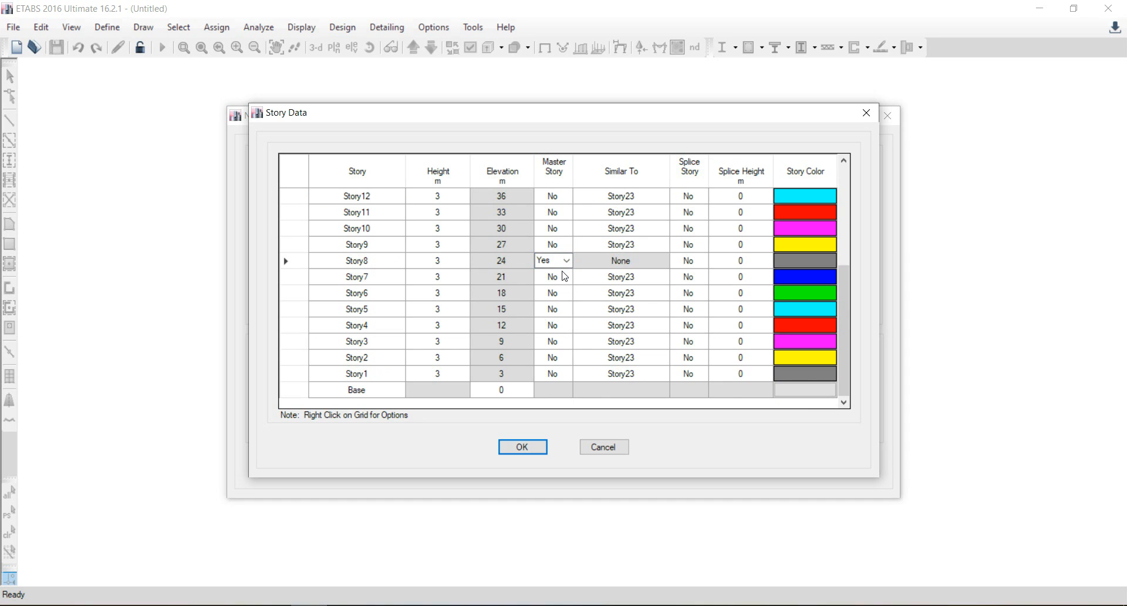
Set Story7 down to Story1 as similar to Story8 in the story data.
{"action": "left_click", "coordinate": [662, 278]}
{"action": "left_click", "coordinate": [663, 279]}
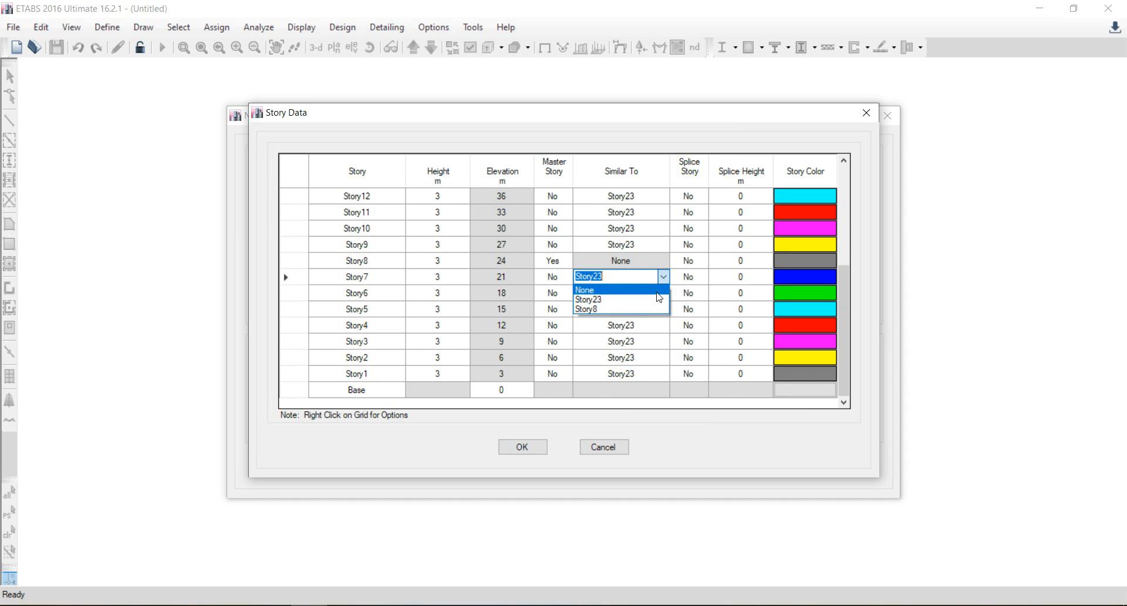
{"action": "left_click", "coordinate": [657, 313]}
{"action": "left_click", "coordinate": [664, 292]}
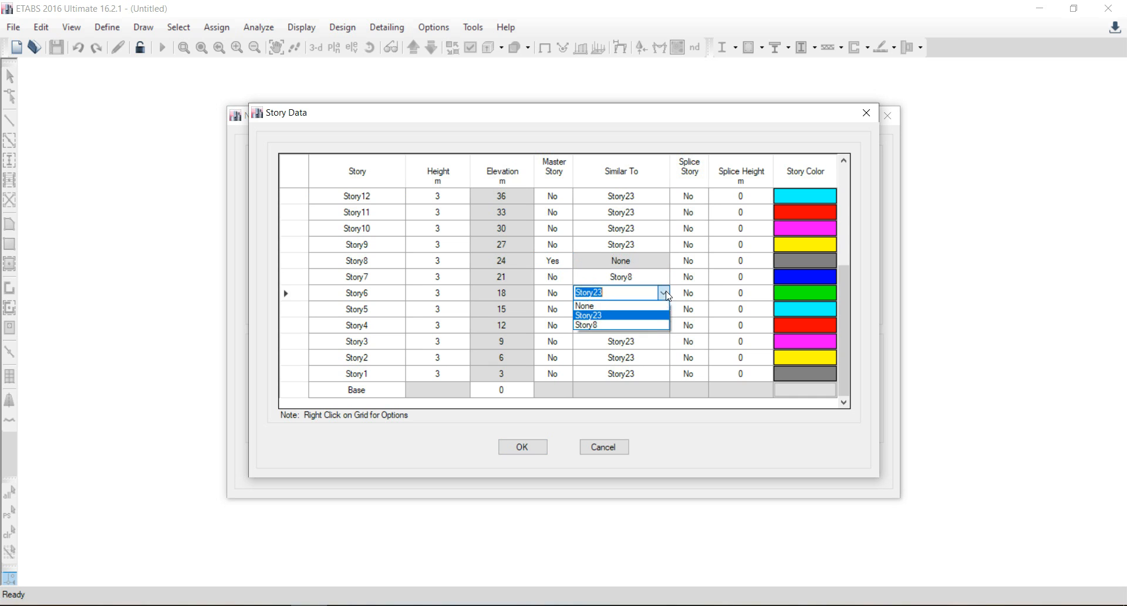
{"action": "left_click", "coordinate": [657, 327]}
{"action": "left_click", "coordinate": [663, 309]}
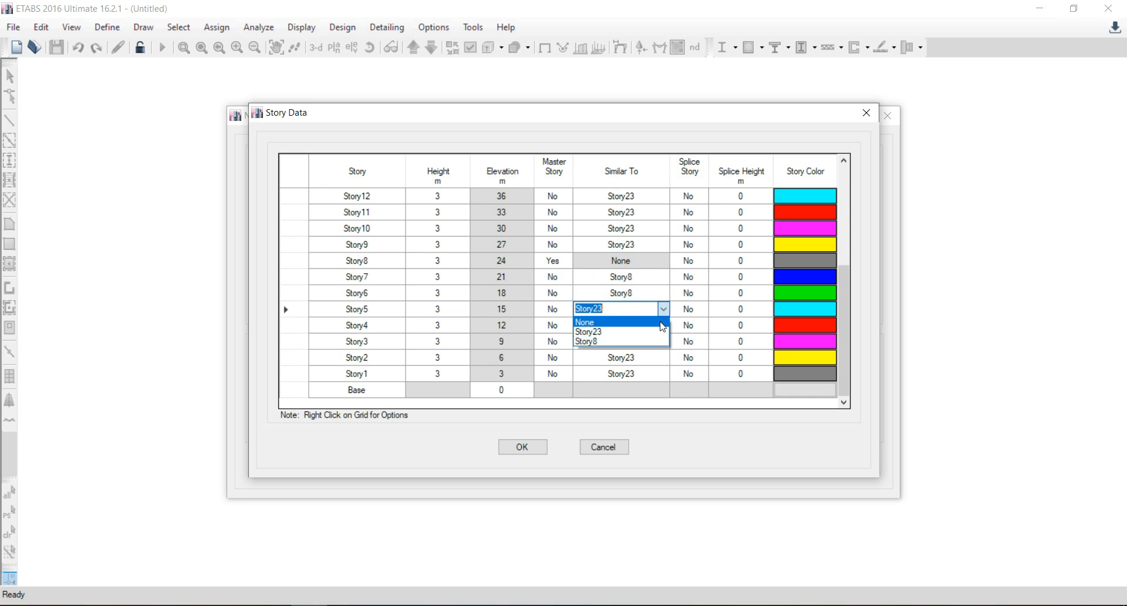
{"action": "left_click", "coordinate": [657, 342]}
{"action": "left_click", "coordinate": [663, 324]}
{"action": "left_click", "coordinate": [658, 357]}
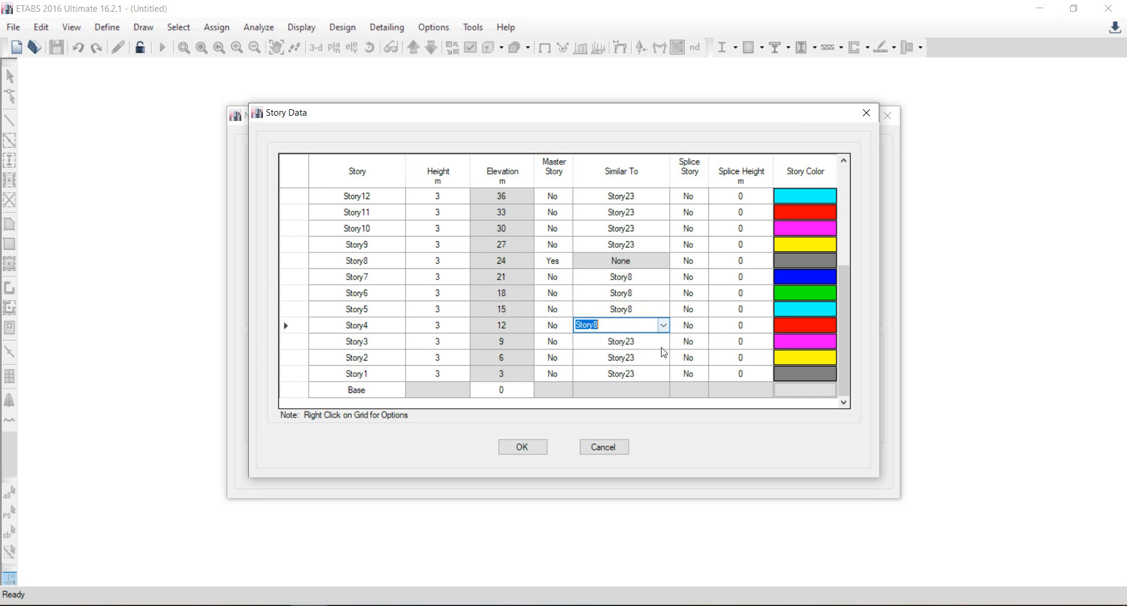
{"action": "left_click", "coordinate": [663, 341]}
{"action": "left_click", "coordinate": [659, 372]}
{"action": "left_click", "coordinate": [664, 358]}
{"action": "left_click", "coordinate": [664, 358]}
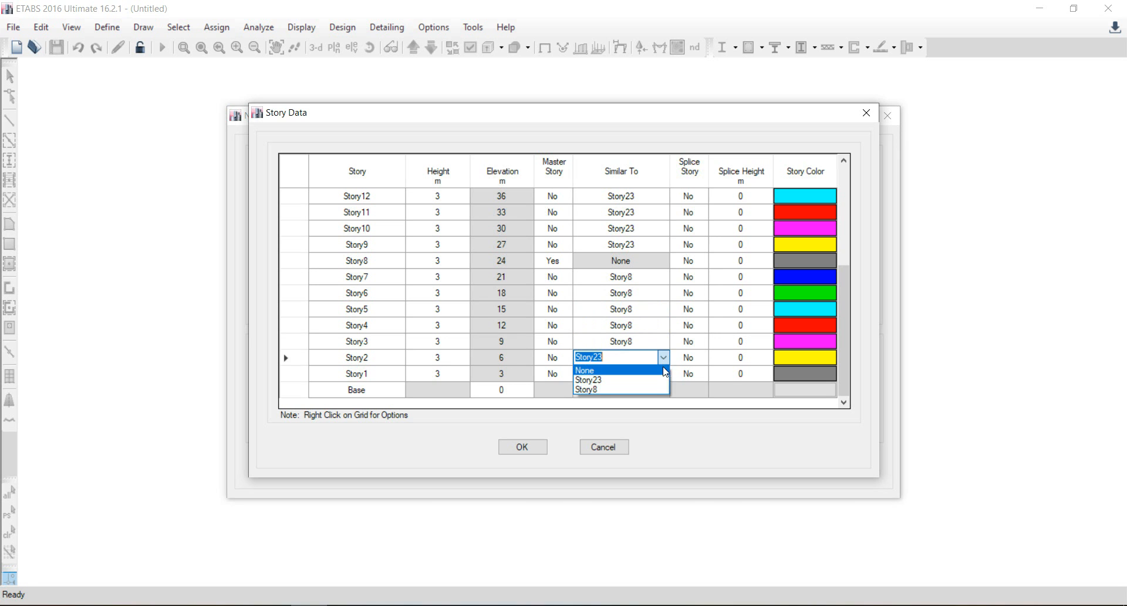
{"action": "left_click", "coordinate": [662, 388]}
{"action": "left_click", "coordinate": [664, 374]}
{"action": "left_click", "coordinate": [664, 374]}
{"action": "left_click", "coordinate": [662, 405]}
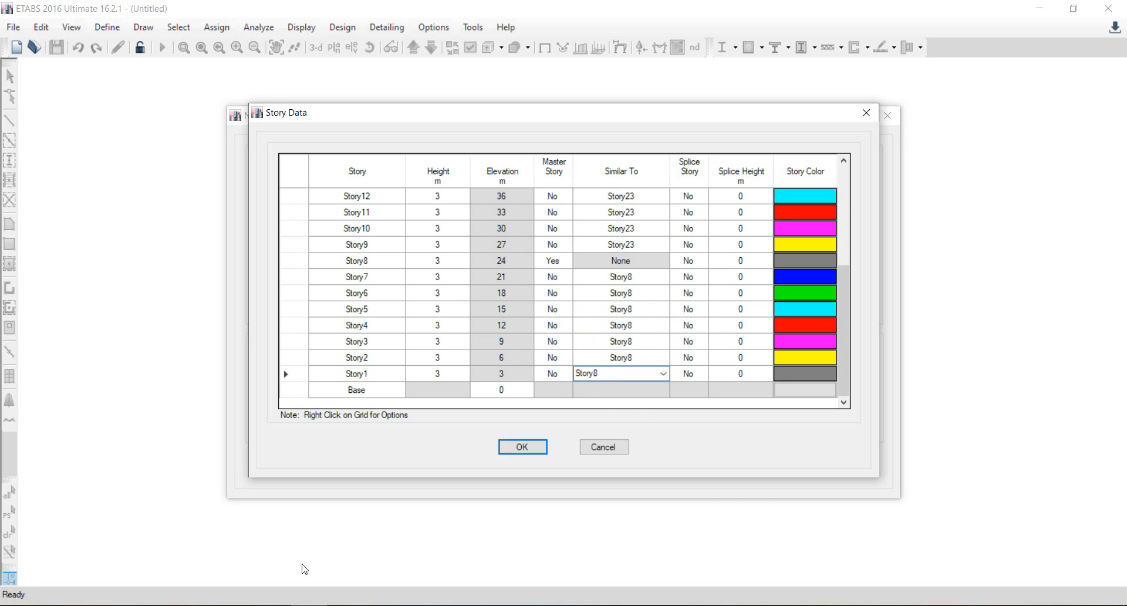
Check the story data against the problem statement, accept it and create the model with the Grid Only template.
{"action": "left_click", "coordinate": [290, 599]}
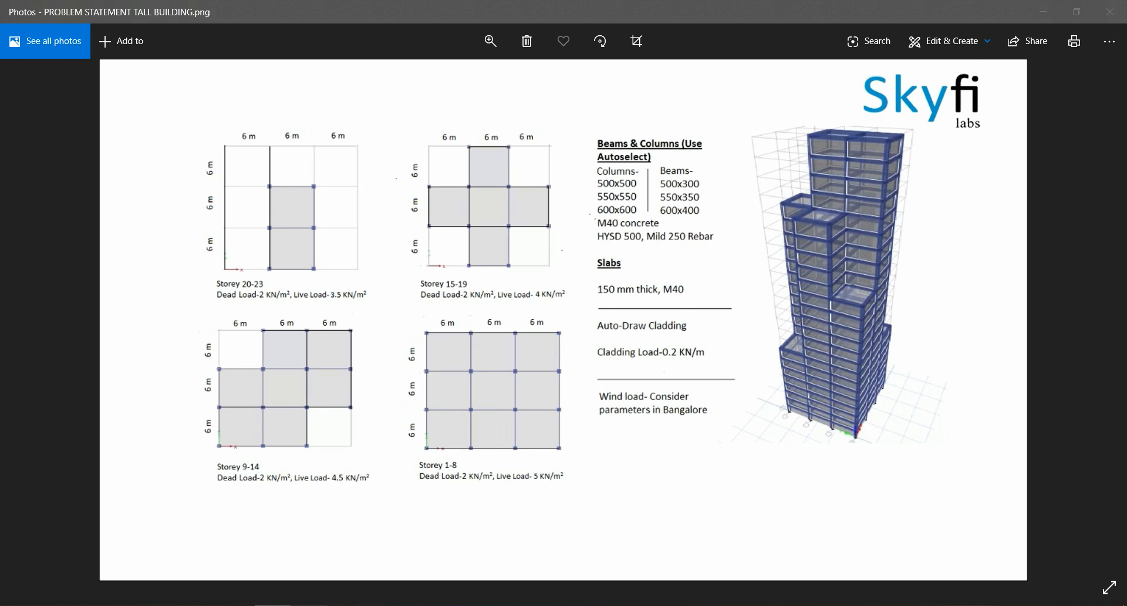
{"action": "left_click", "coordinate": [309, 605]}
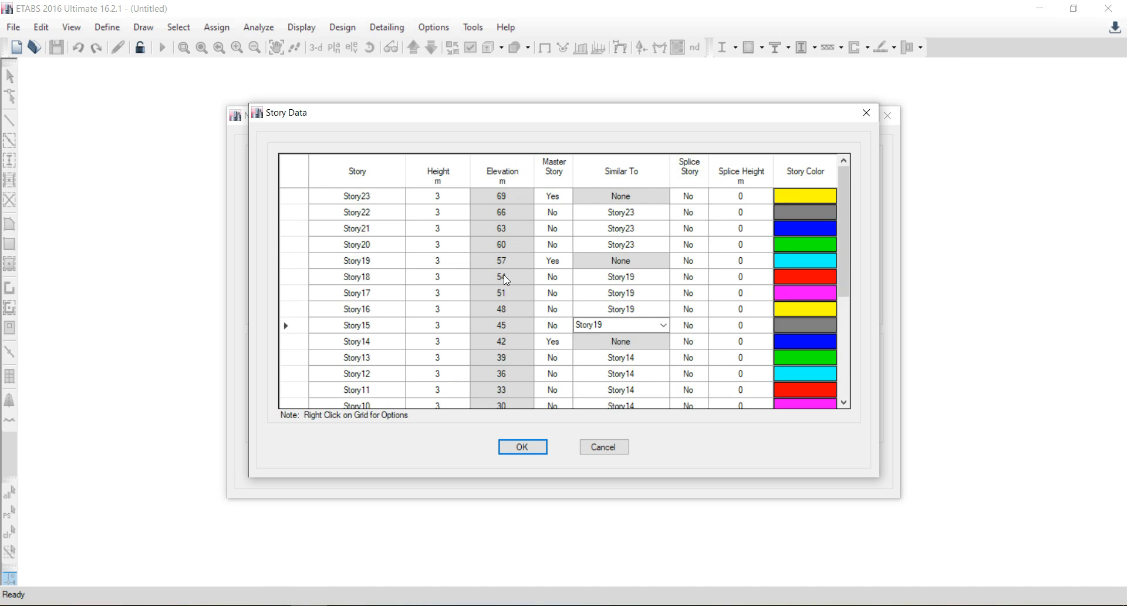
{"action": "scroll", "coordinate": [503, 274], "scroll_direction": "down", "scroll_amount": 3}
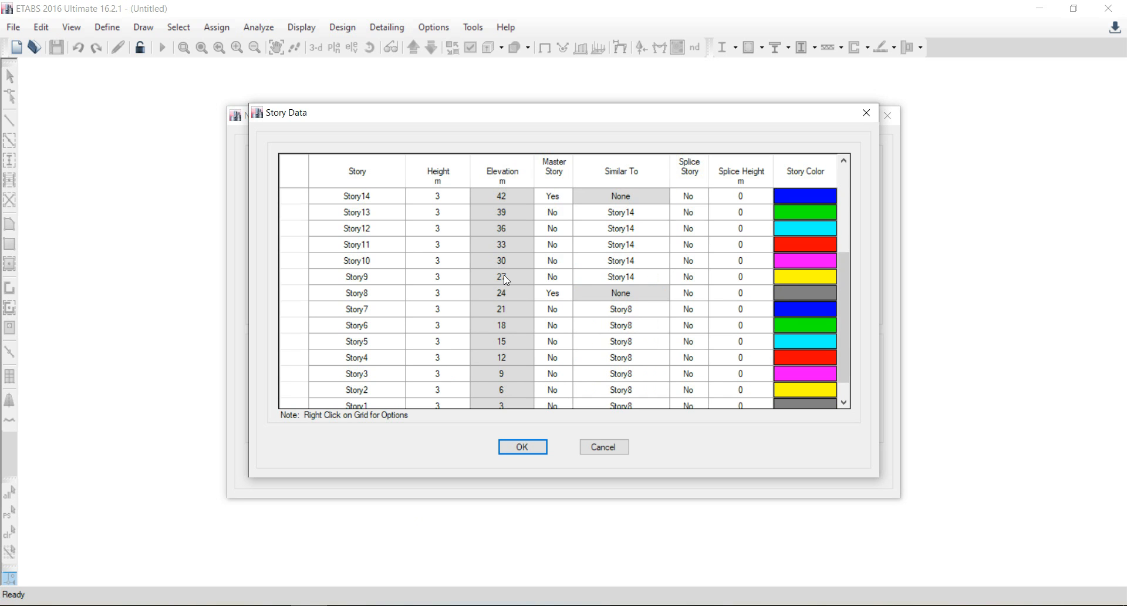
{"action": "scroll", "coordinate": [504, 275], "scroll_direction": "up", "scroll_amount": 3}
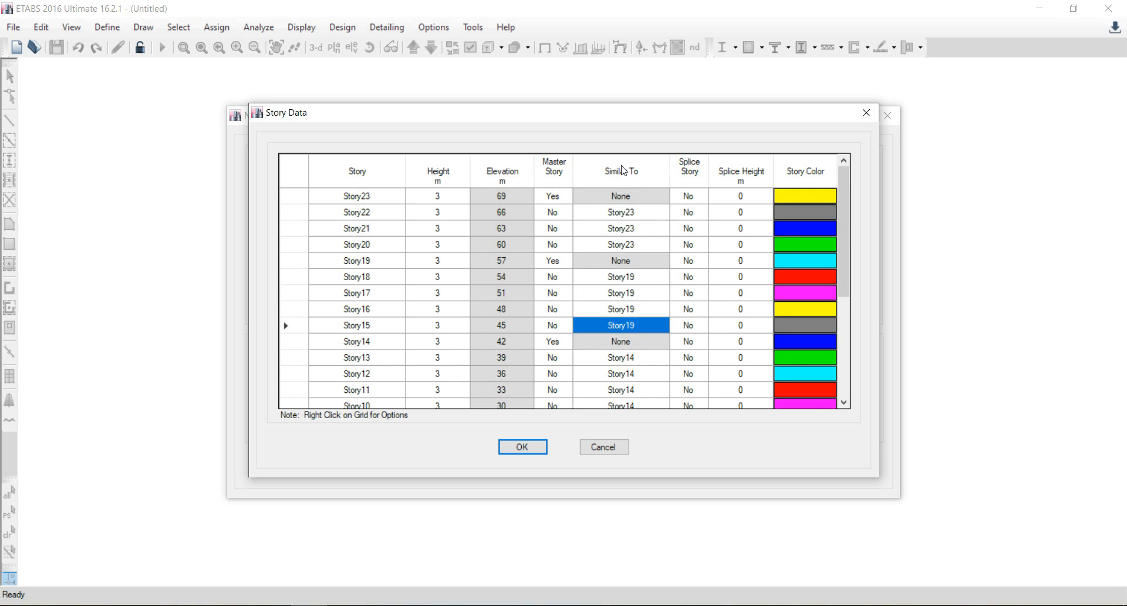
{"action": "scroll", "coordinate": [373, 327], "scroll_direction": "down", "scroll_amount": 4}
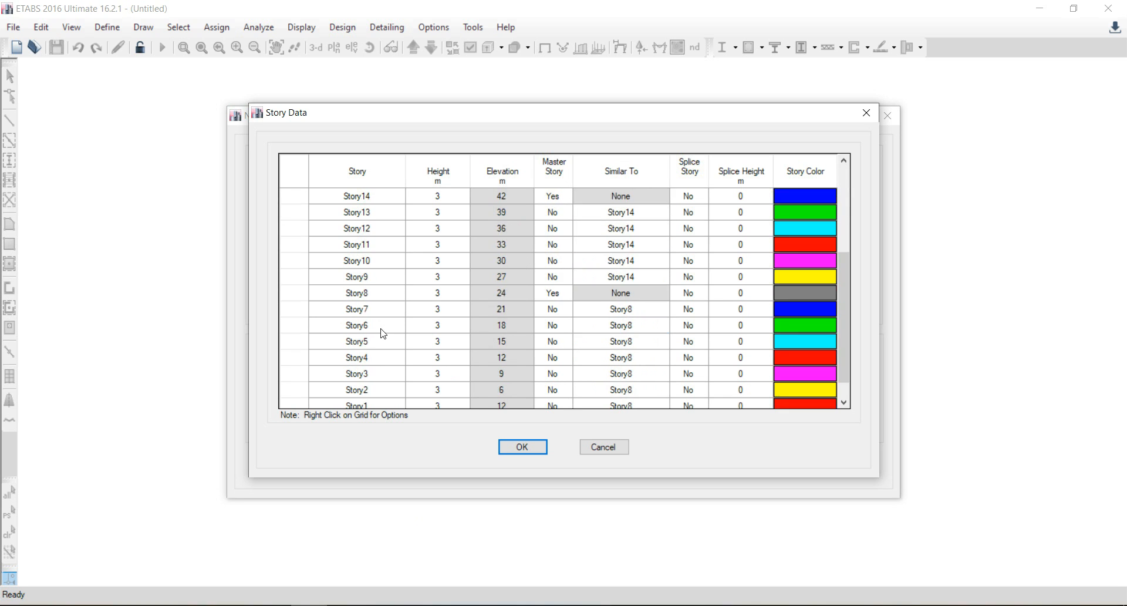
{"action": "left_click", "coordinate": [516, 448]}
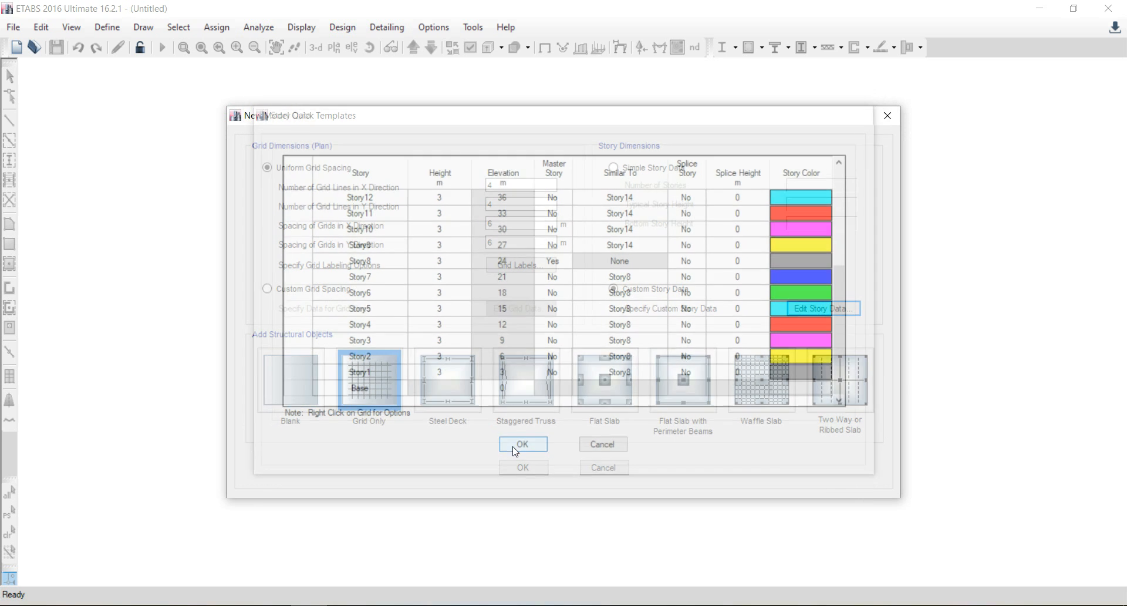
{"action": "left_click", "coordinate": [382, 397]}
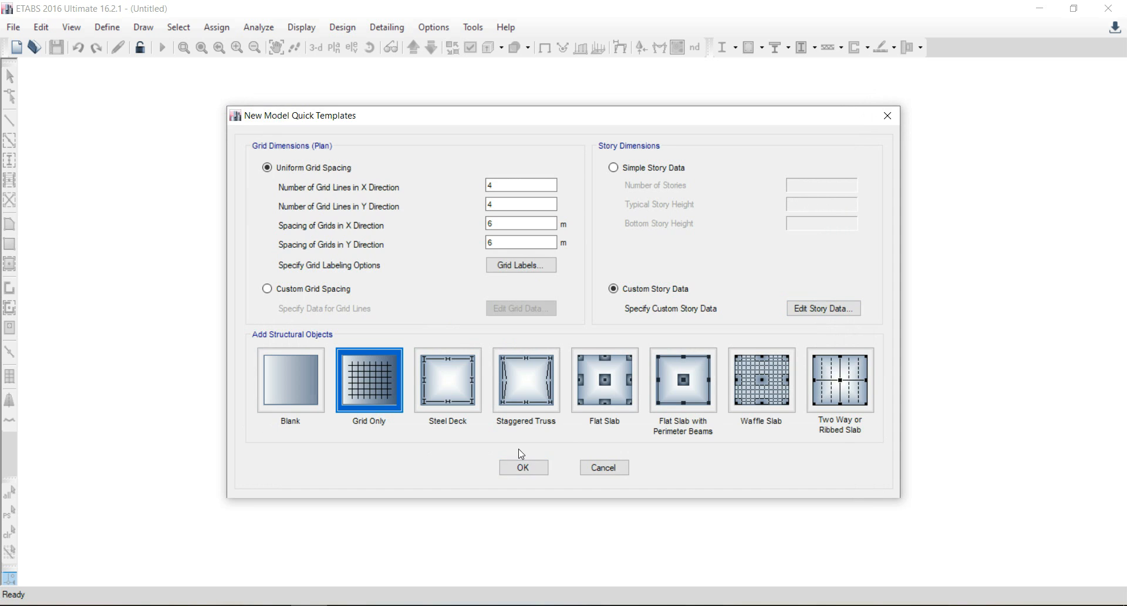
{"action": "left_click", "coordinate": [522, 468]}
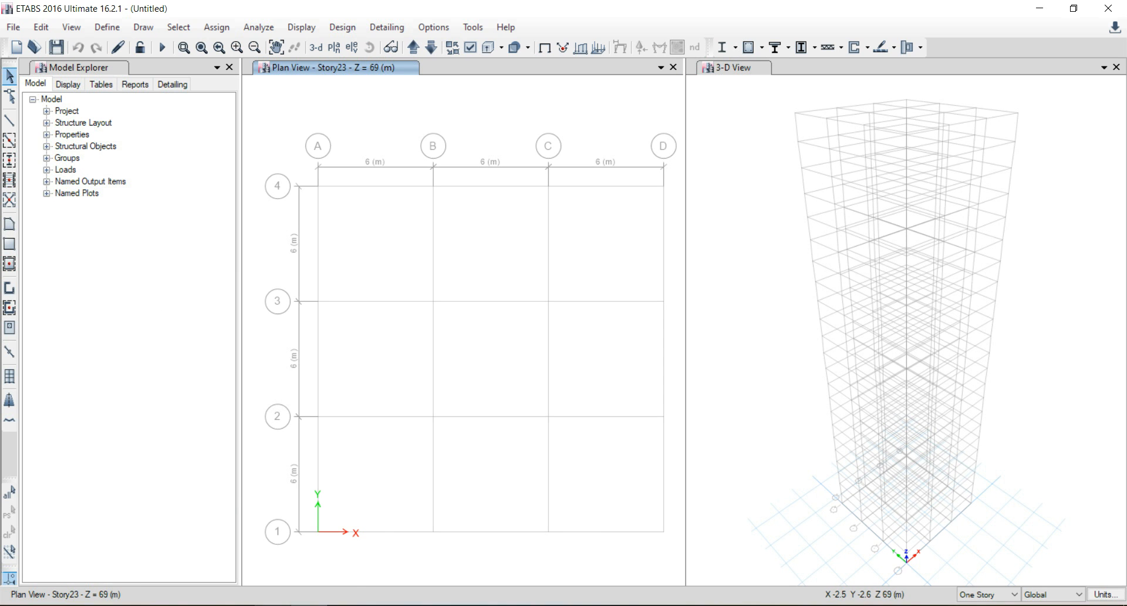
Switch to Photos to view the tall building problem statement.
{"action": "mouse_move", "coordinate": [272, 605]}
{"action": "left_click", "coordinate": [291, 555]}
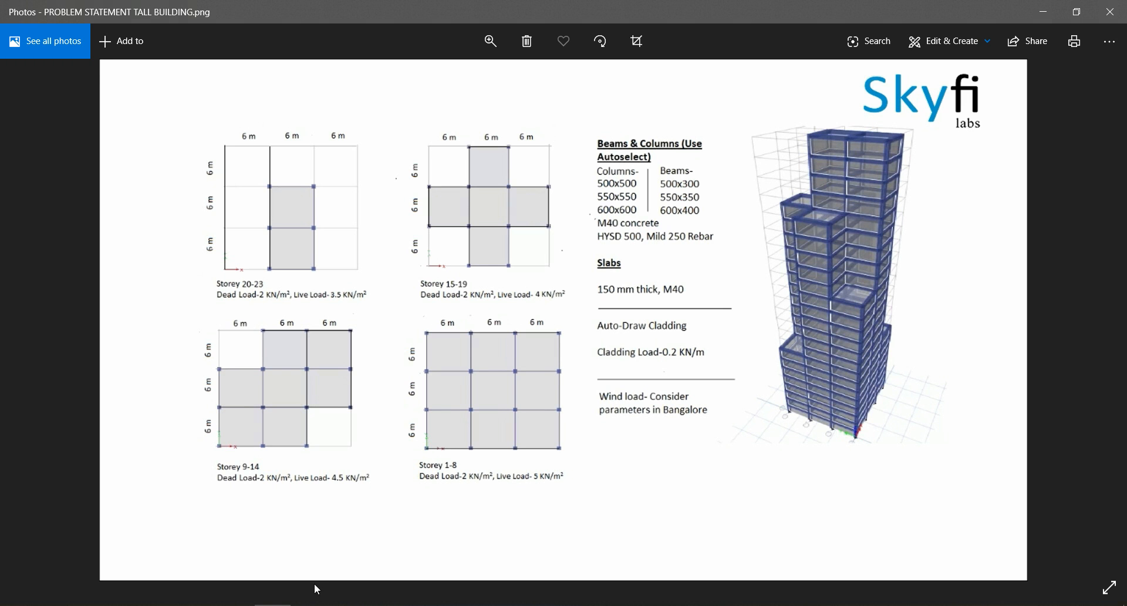
Switch back to ETABS and add a concrete material for region India, Indian standard, grade M40.
{"action": "left_click", "coordinate": [309, 605]}
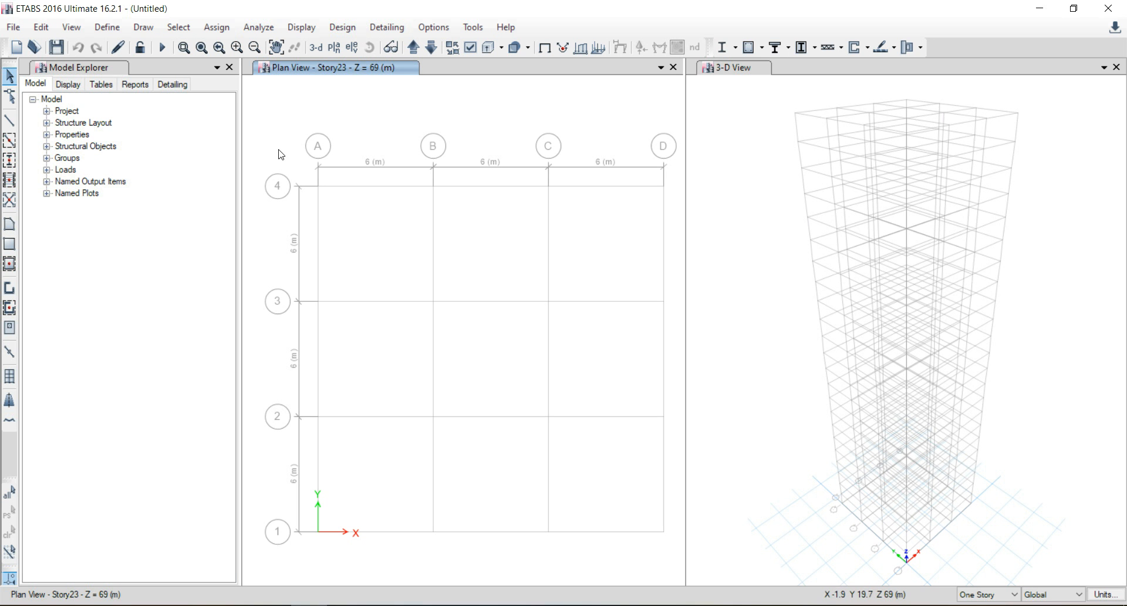
{"action": "left_click", "coordinate": [112, 32]}
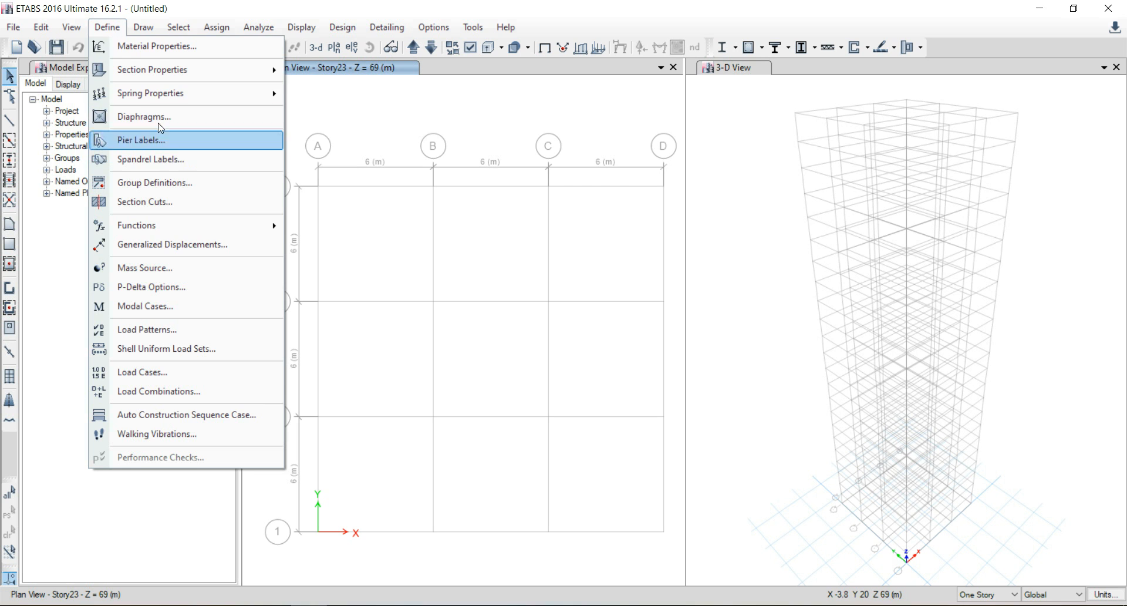
{"action": "left_click", "coordinate": [169, 57]}
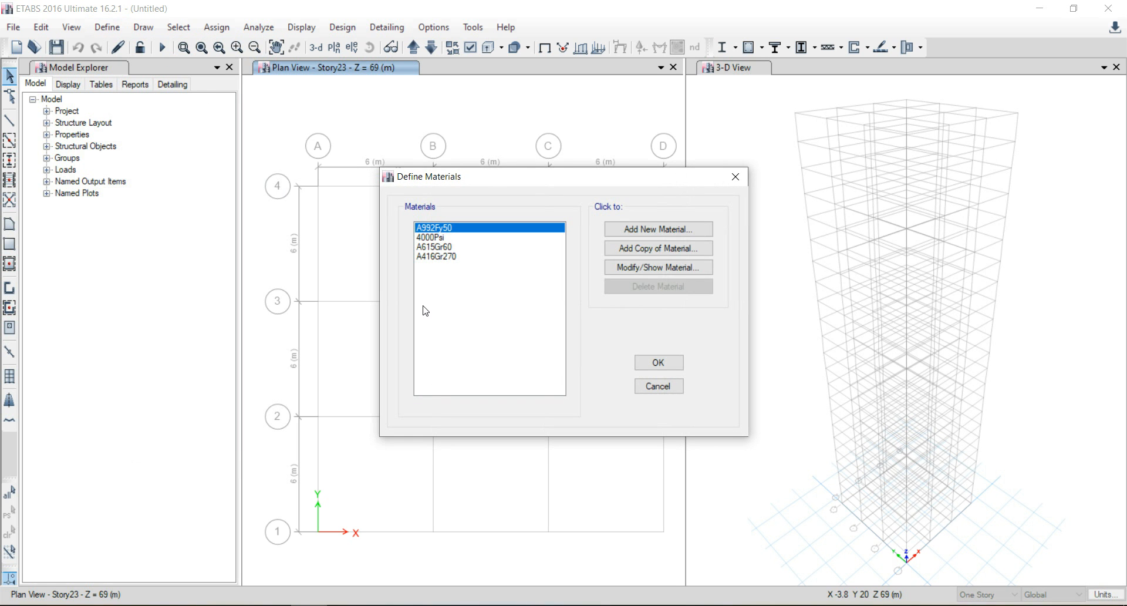
{"action": "left_click", "coordinate": [652, 231]}
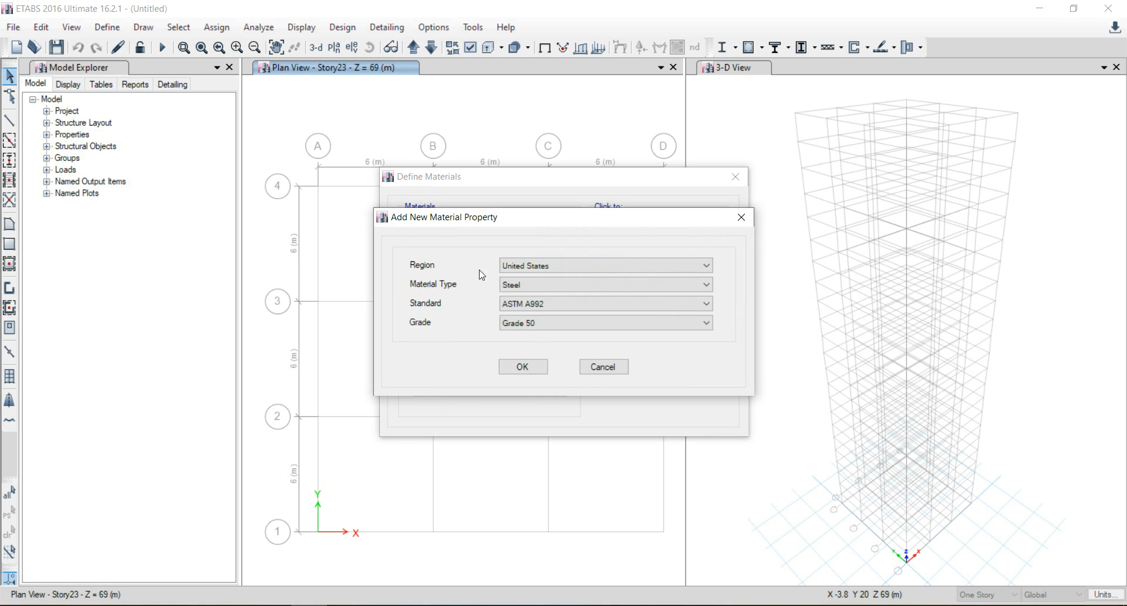
{"action": "left_click", "coordinate": [546, 266]}
{"action": "left_click", "coordinate": [546, 298]}
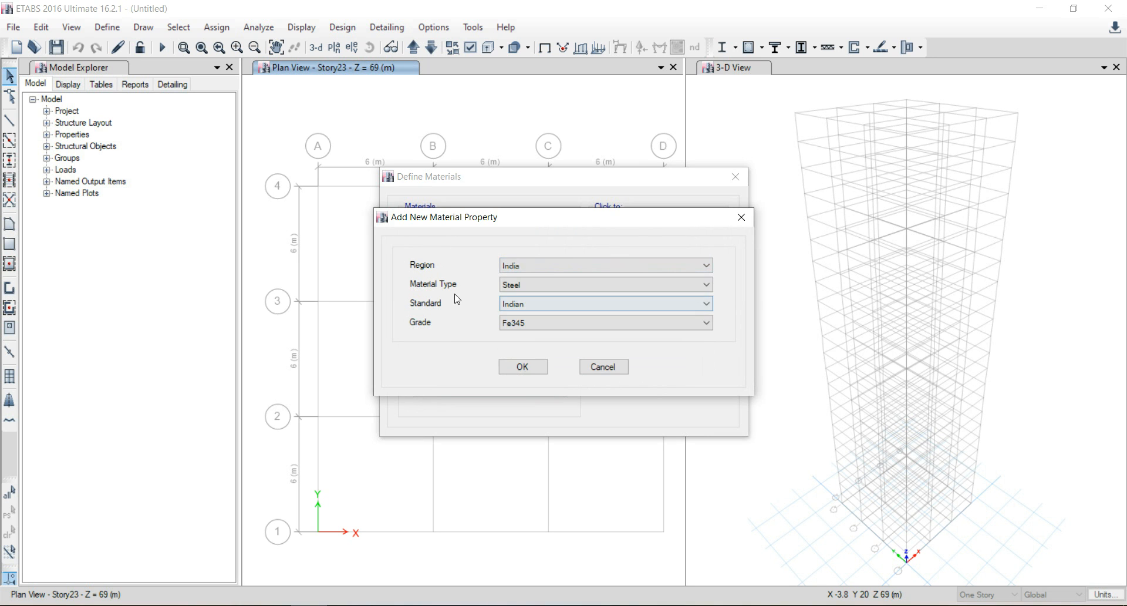
{"action": "left_click", "coordinate": [568, 293]}
{"action": "left_click", "coordinate": [569, 306]}
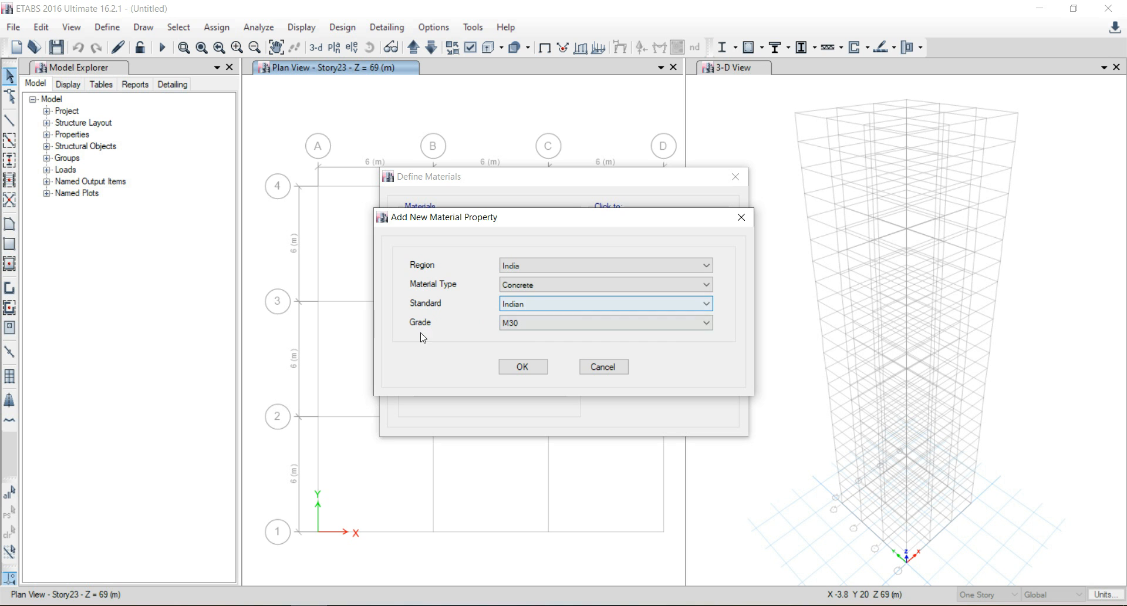
{"action": "left_click", "coordinate": [536, 324]}
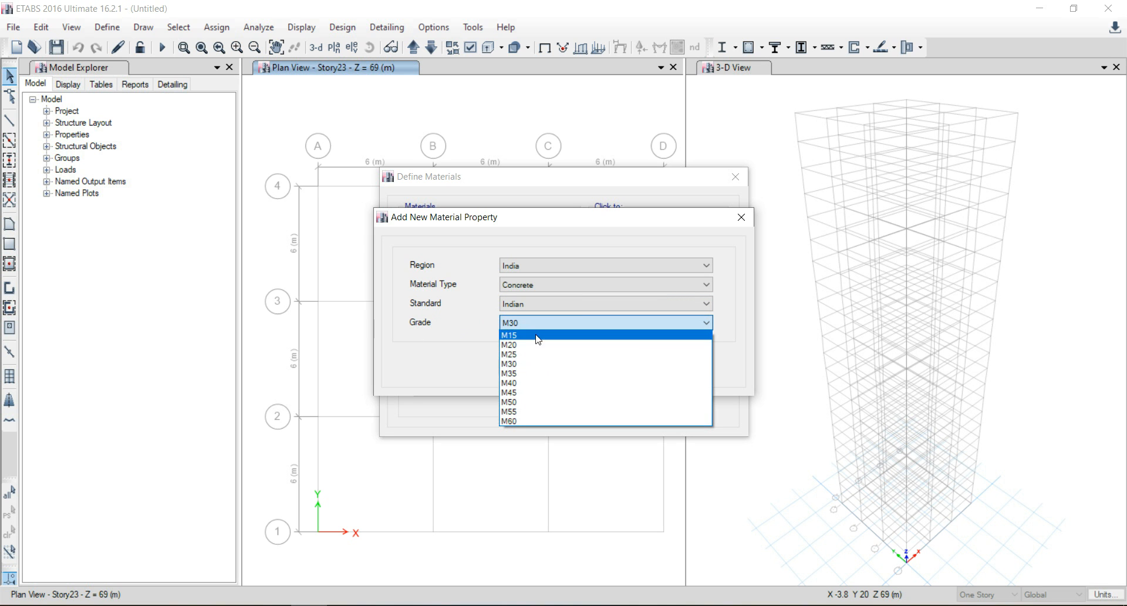
{"action": "left_click", "coordinate": [539, 383]}
{"action": "left_click", "coordinate": [533, 369]}
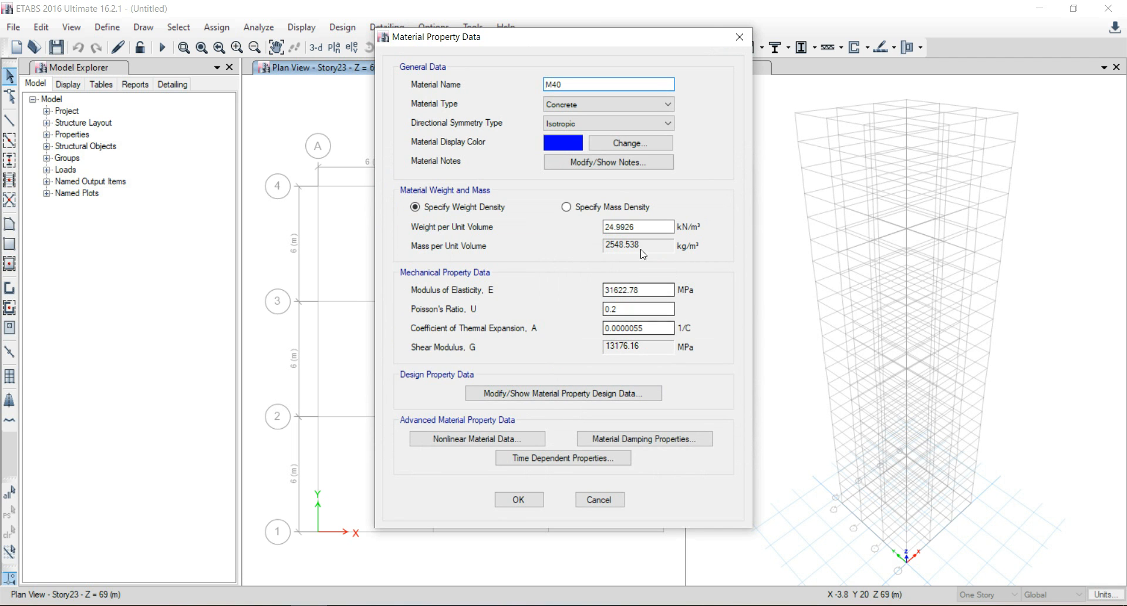
{"action": "left_click", "coordinate": [518, 499]}
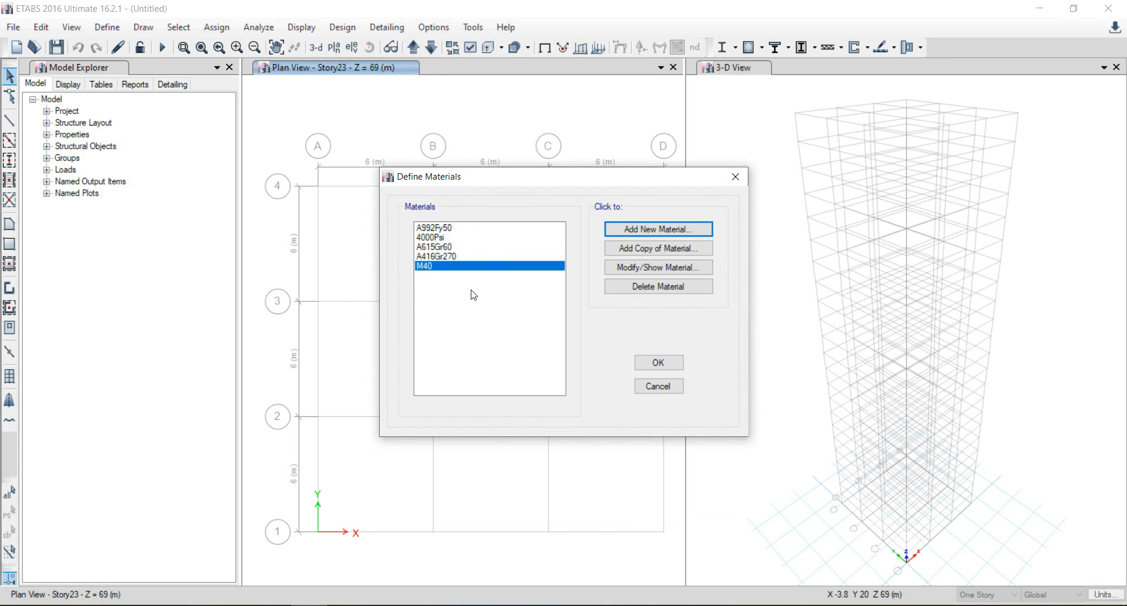
Check the required rebar grades in the problem statement in Photos and return to ETABS.
{"action": "left_click", "coordinate": [236, 605]}
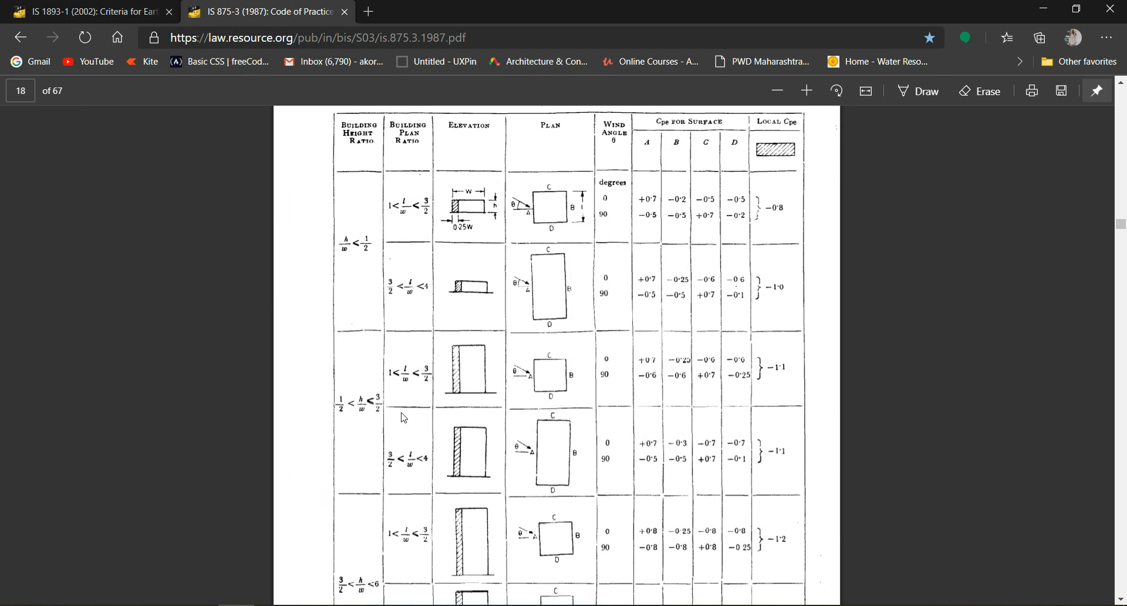
{"action": "left_click", "coordinate": [272, 605]}
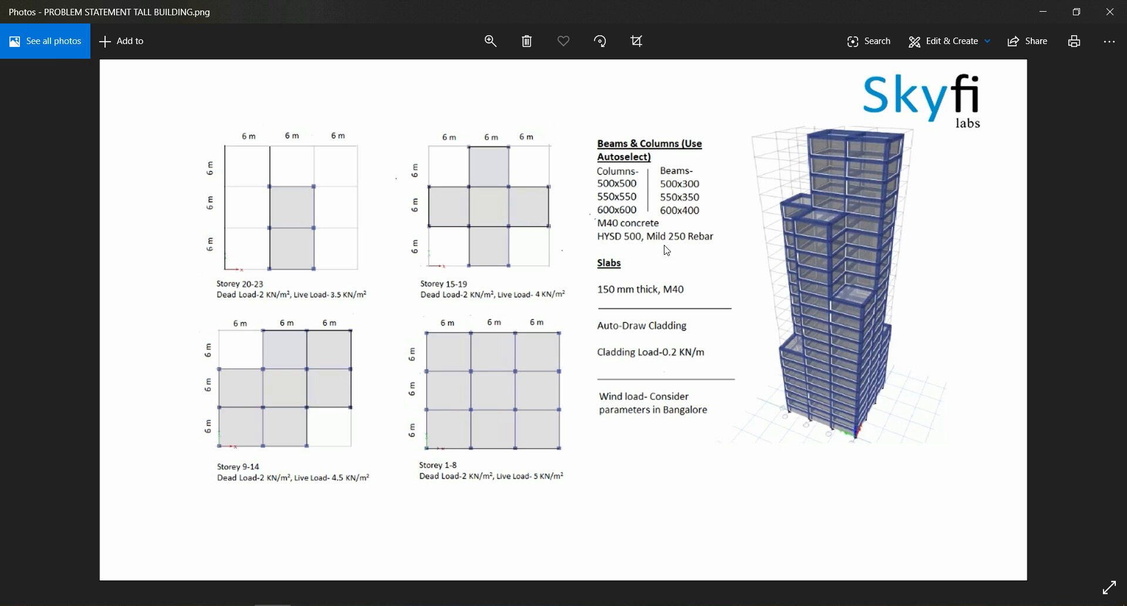
{"action": "left_click", "coordinate": [326, 602]}
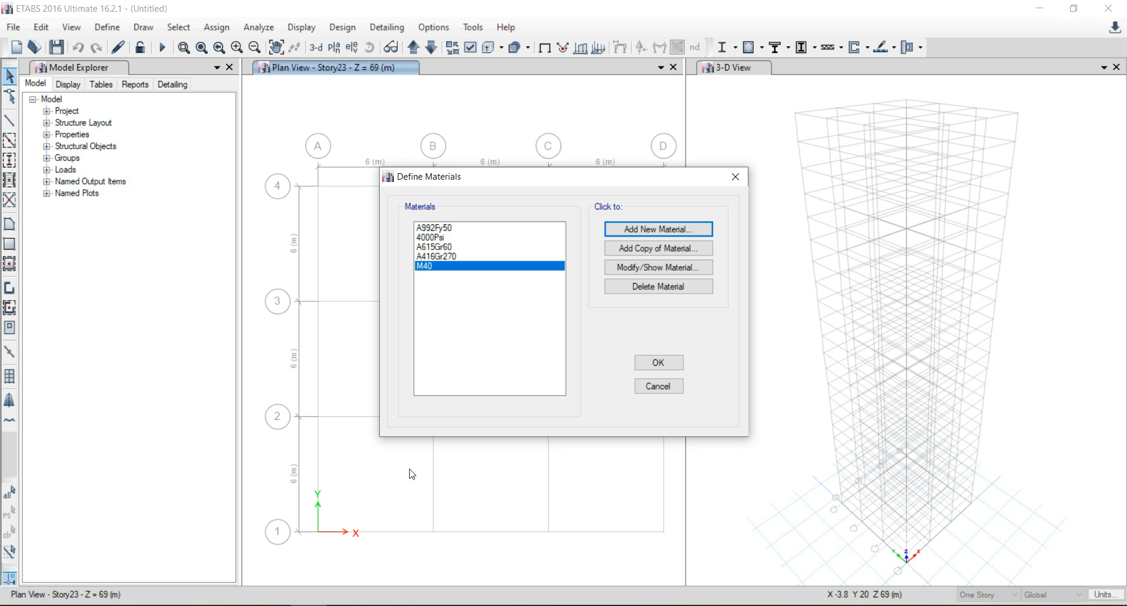
Add a rebar material for region India, Indian standard, grade HYSD Grade 500.
{"action": "left_click", "coordinate": [674, 228]}
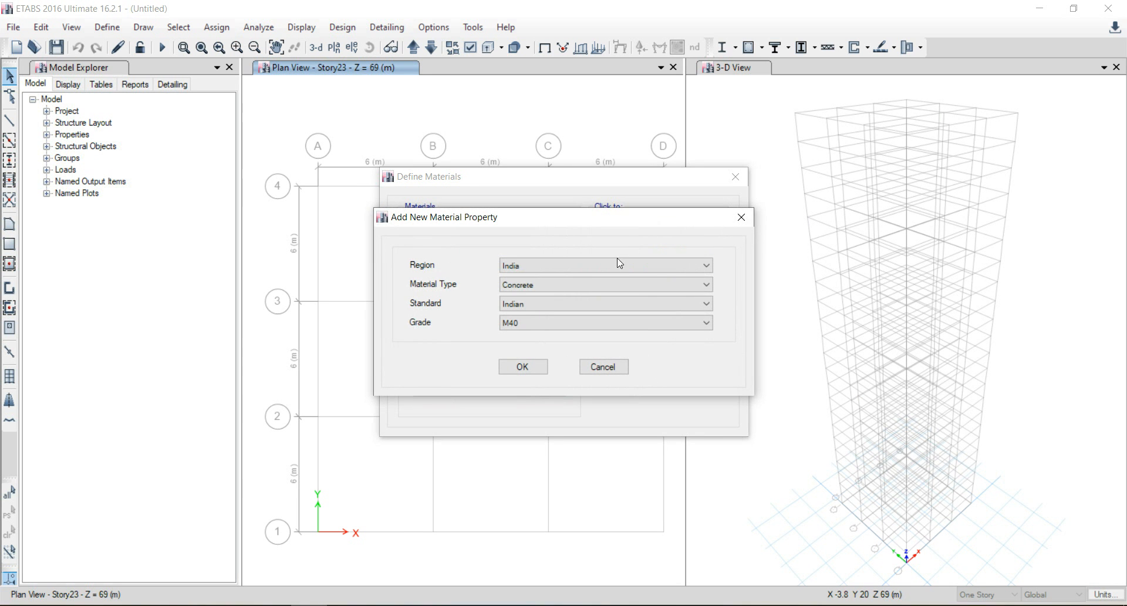
{"action": "left_click", "coordinate": [531, 285]}
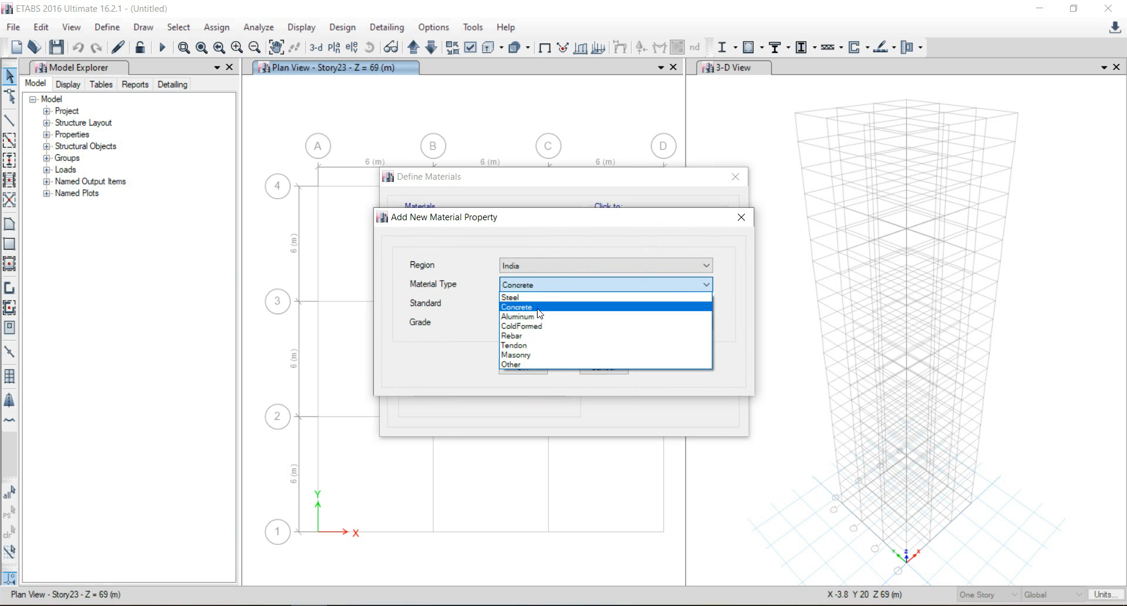
{"action": "left_click", "coordinate": [539, 336]}
{"action": "left_click", "coordinate": [540, 324]}
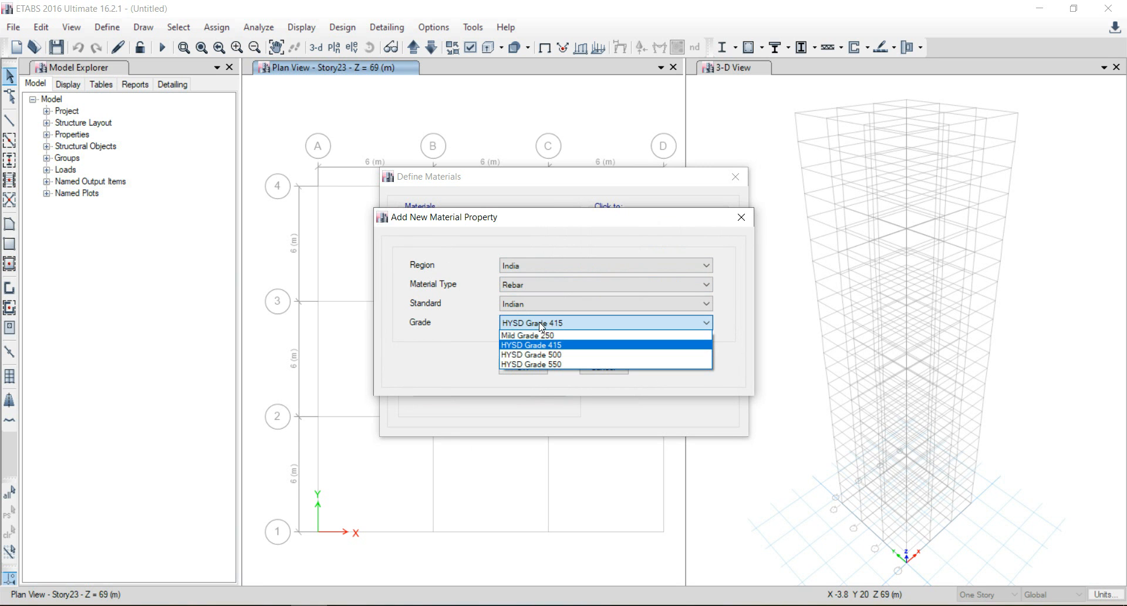
{"action": "left_click", "coordinate": [545, 355]}
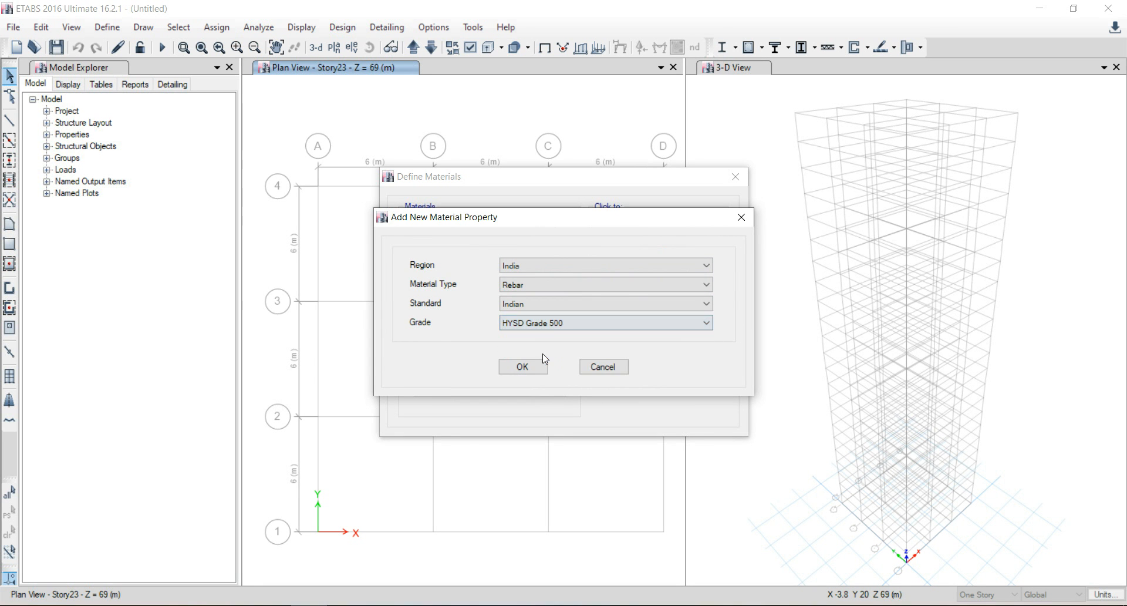
{"action": "left_click", "coordinate": [531, 368]}
{"action": "left_click", "coordinate": [518, 460]}
Add an Indian-standard rebar material of Mild Grade 250 and accept the material definitions.
{"action": "left_click", "coordinate": [644, 229]}
{"action": "left_click", "coordinate": [567, 322]}
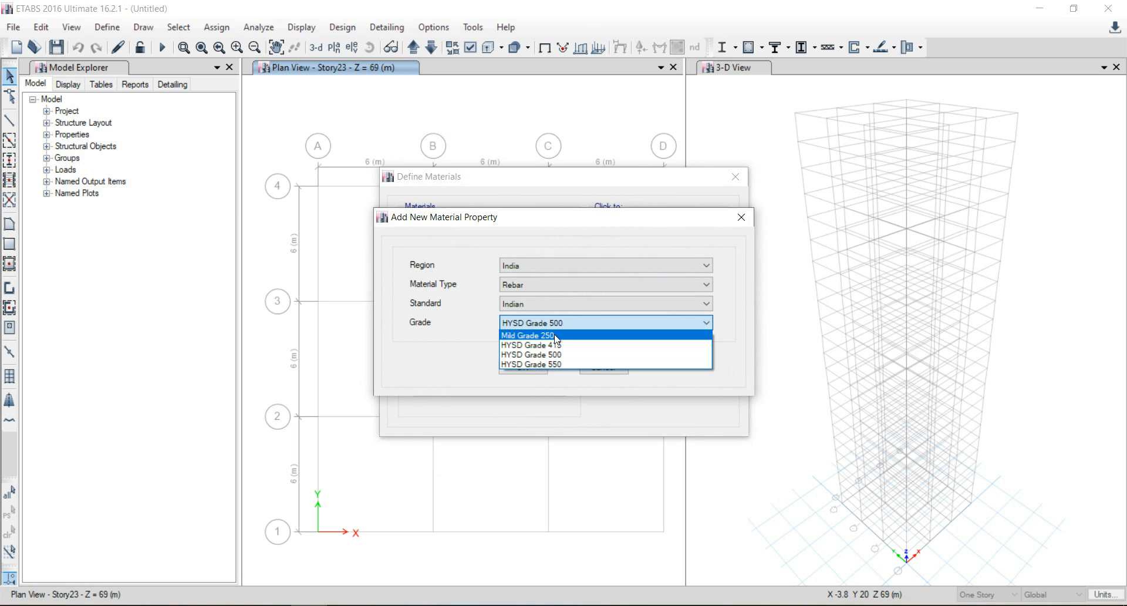
{"action": "left_click", "coordinate": [552, 335]}
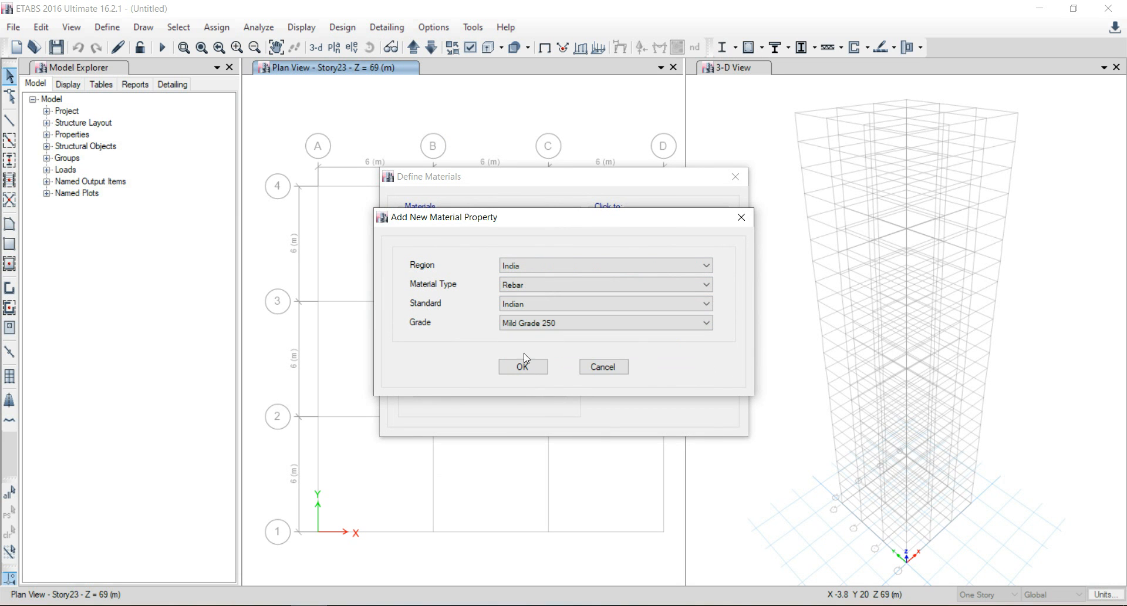
{"action": "left_click", "coordinate": [524, 367]}
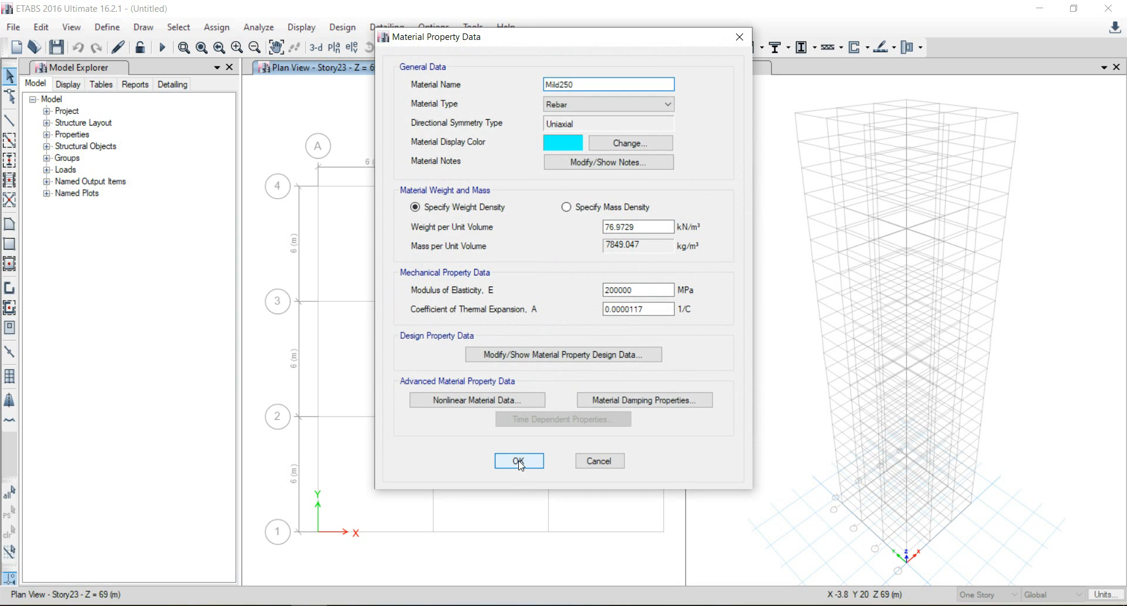
{"action": "left_click", "coordinate": [519, 462]}
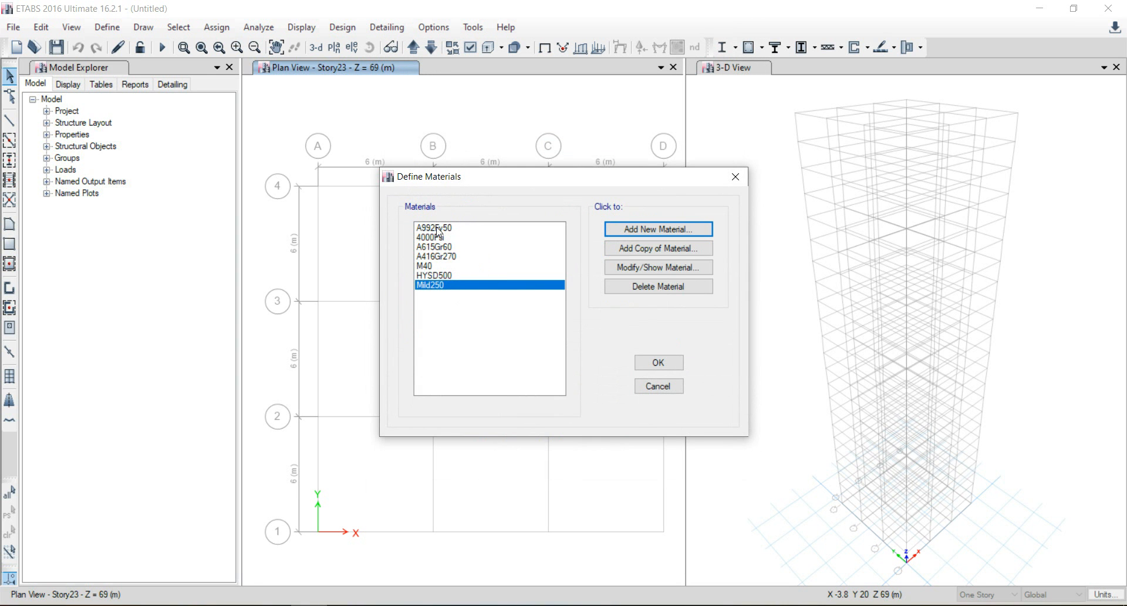
{"action": "left_click", "coordinate": [654, 363]}
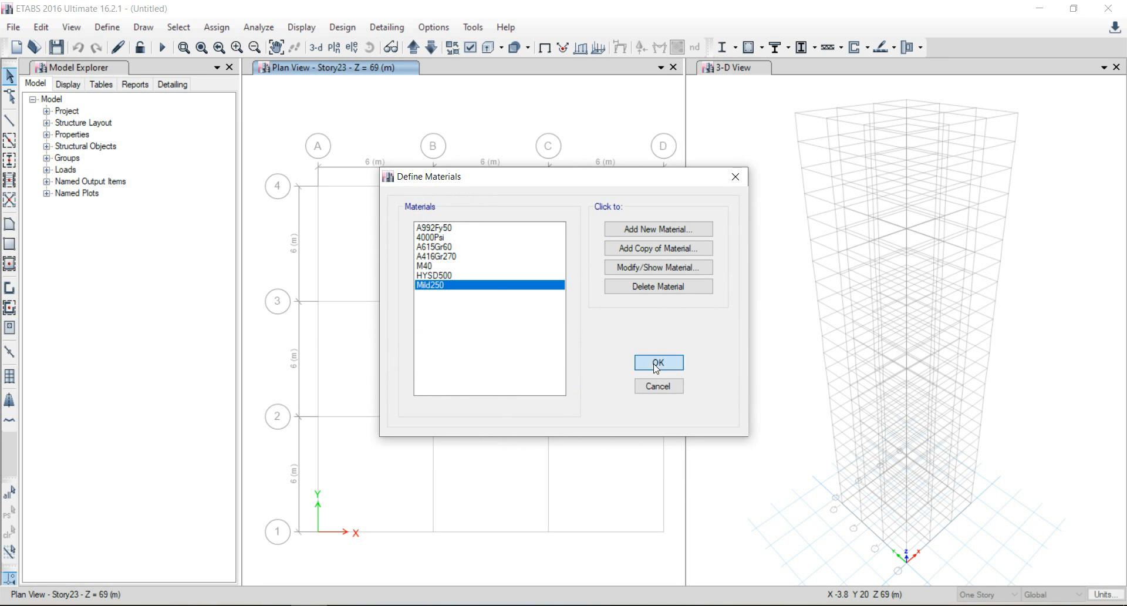
Consult the column sizes in the problem statement in Photos and start a new concrete rectangular frame section in ETABS.
{"action": "left_click", "coordinate": [273, 605]}
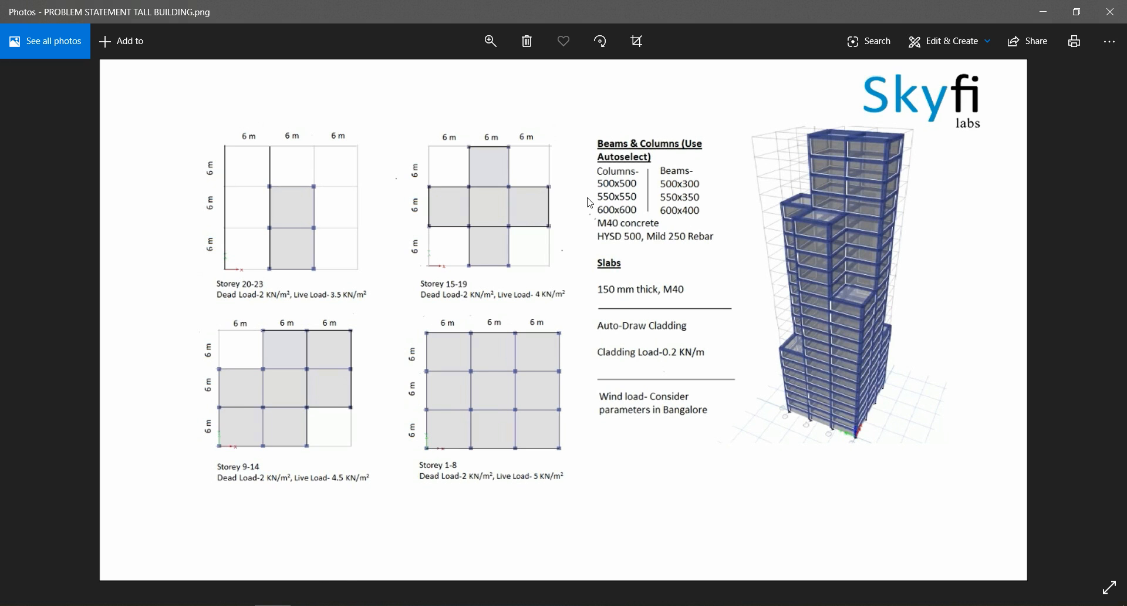
{"action": "left_click", "coordinate": [309, 605]}
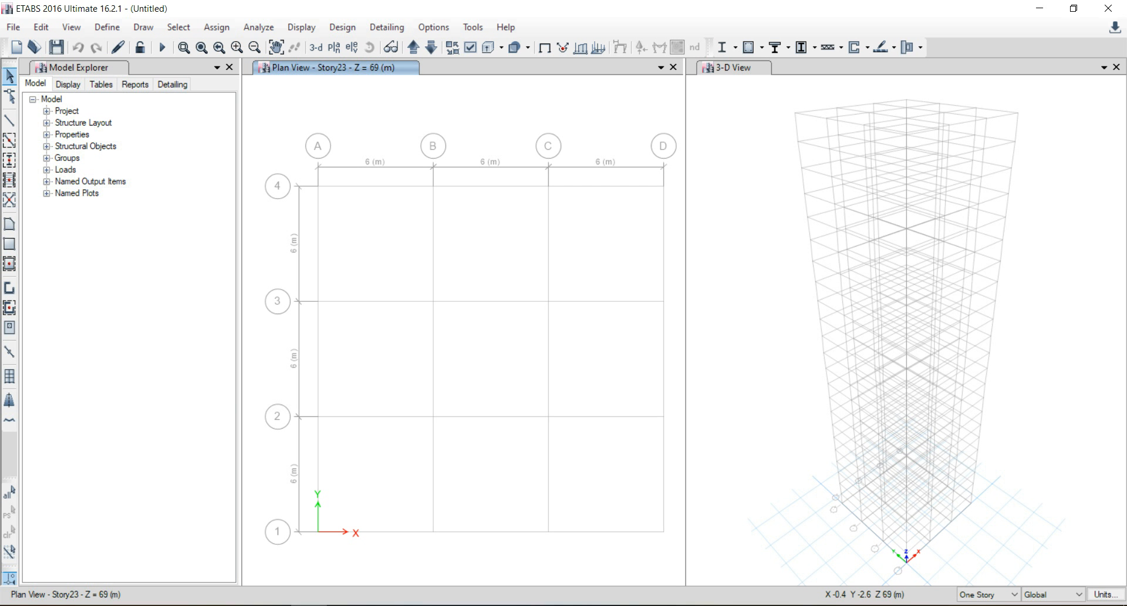
{"action": "left_click", "coordinate": [106, 28]}
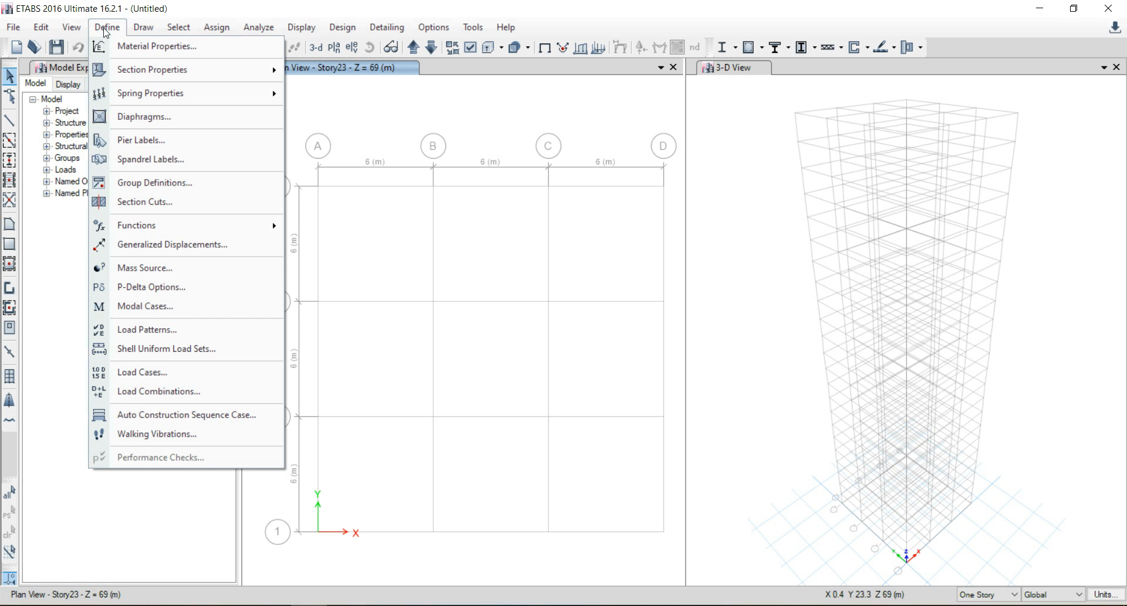
{"action": "mouse_move", "coordinate": [132, 70]}
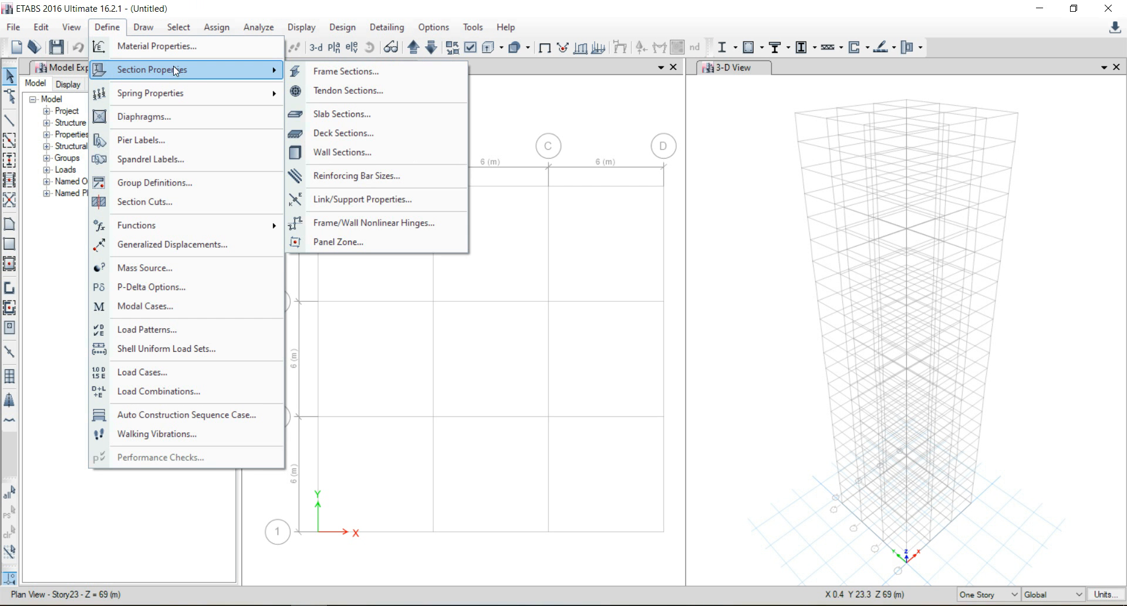
{"action": "left_click", "coordinate": [330, 70]}
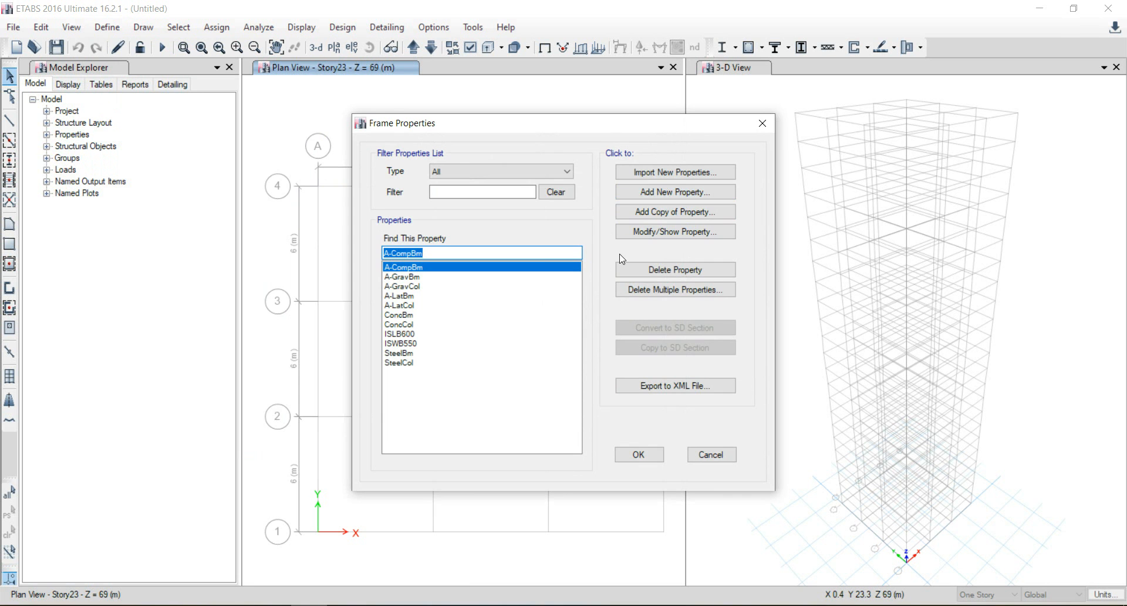
{"action": "left_click", "coordinate": [672, 194]}
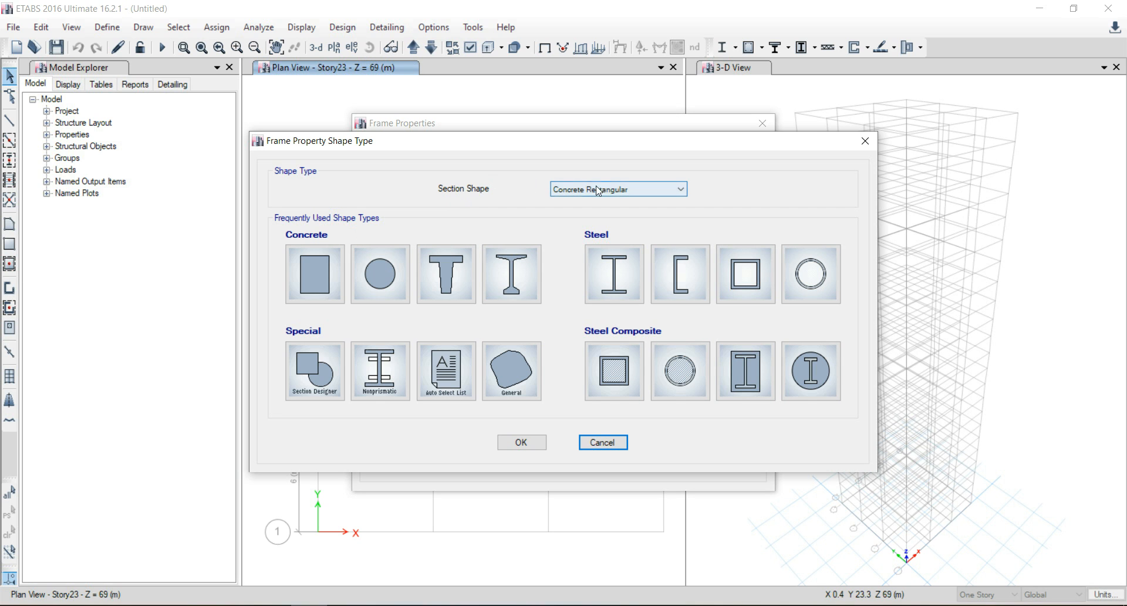
{"action": "left_click", "coordinate": [314, 265]}
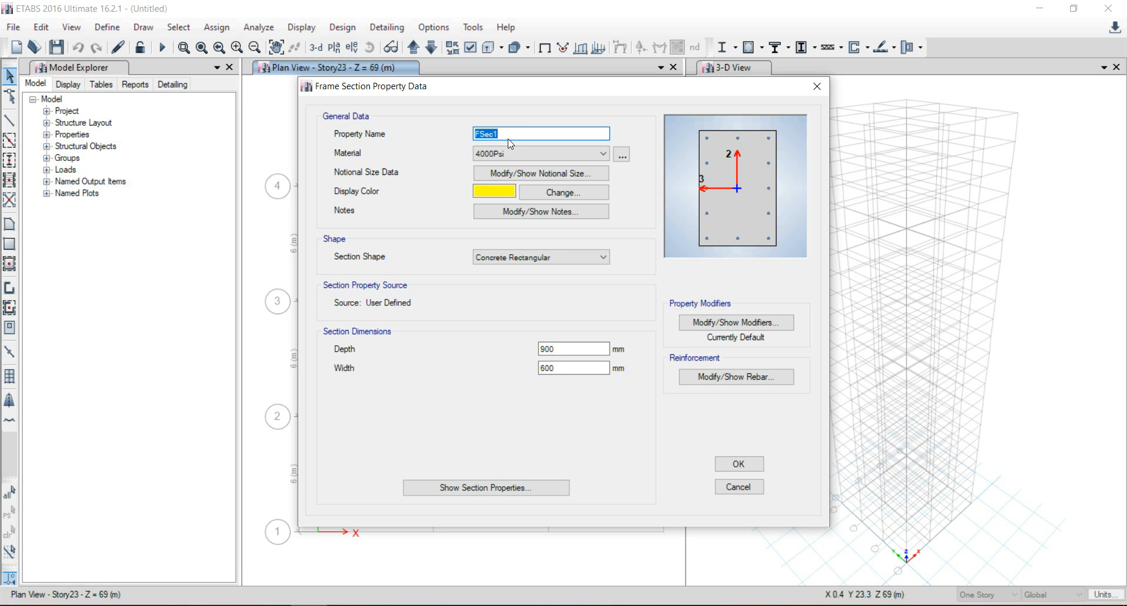
Name the frame section C500X500, assign material M40 and set its depth and width to 500 mm.
{"action": "type", "text": "C500X500"}
{"action": "left_click", "coordinate": [550, 155]}
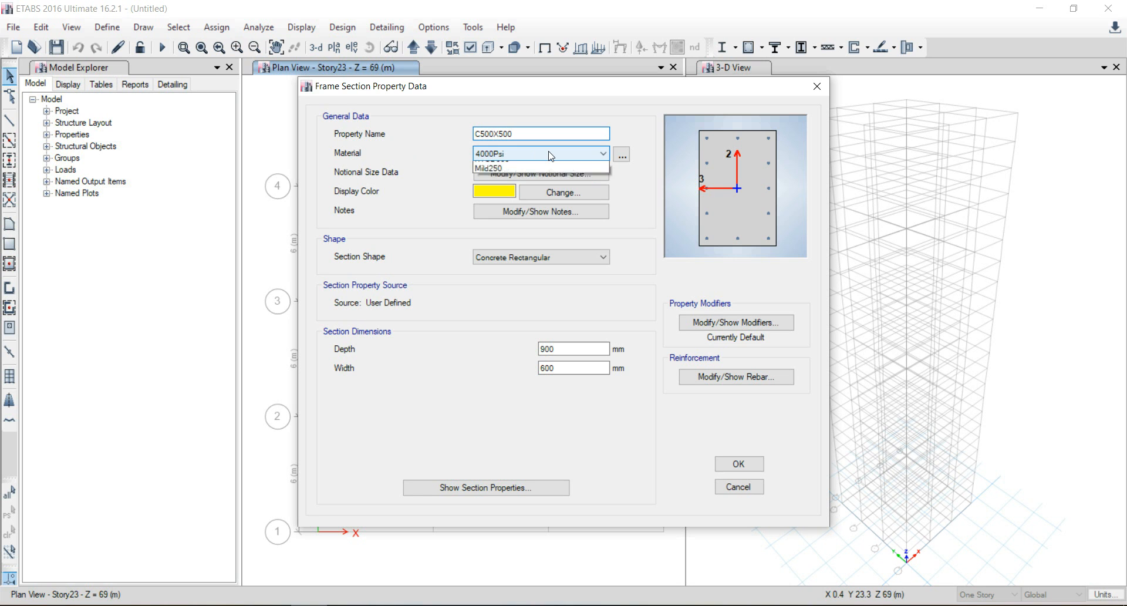
{"action": "left_click", "coordinate": [542, 227]}
{"action": "double_click", "coordinate": [569, 349]}
{"action": "type", "text": "500"}
{"action": "key", "text": "Tab"}
{"action": "type", "text": "500"}
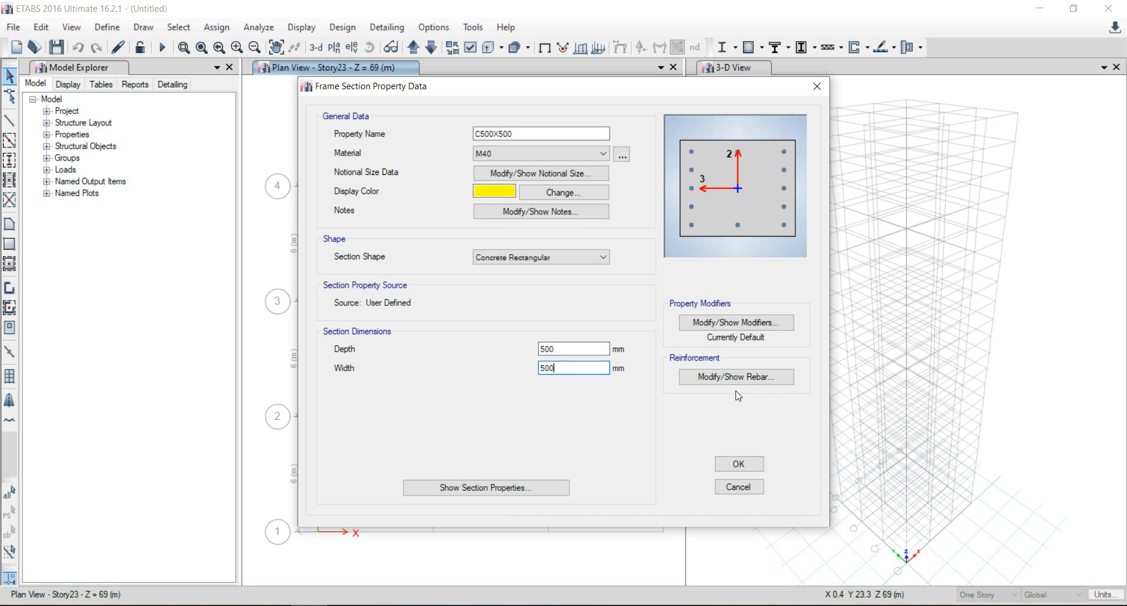
Set the C500X500 column's rebar material to HYSD500 for longitudinal bars and Mild250 for confinement ties.
{"action": "left_click", "coordinate": [767, 382]}
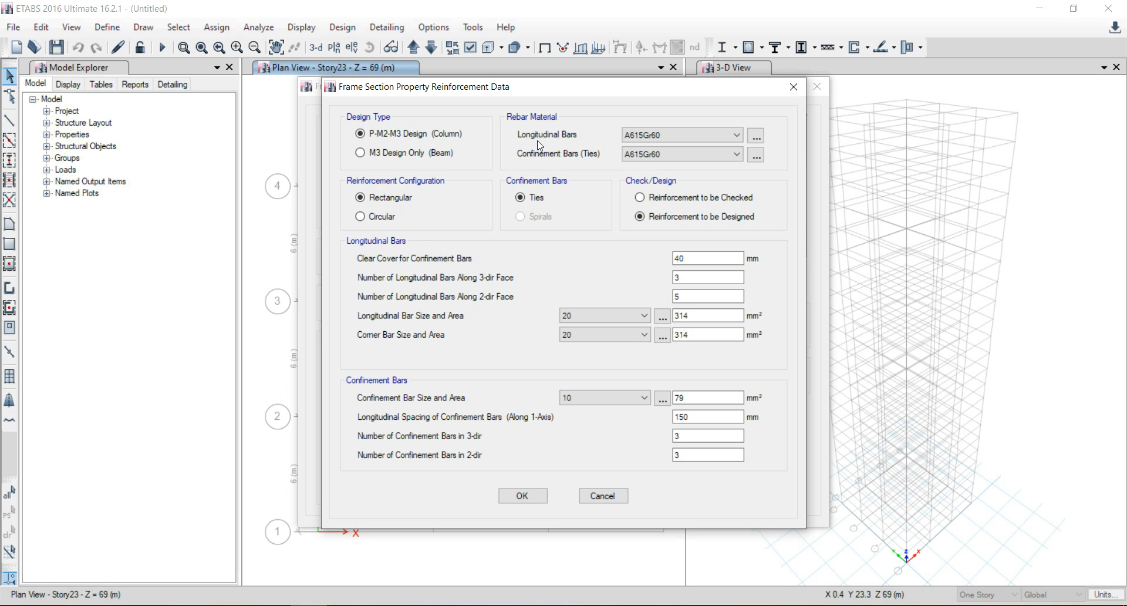
{"action": "left_click", "coordinate": [649, 136]}
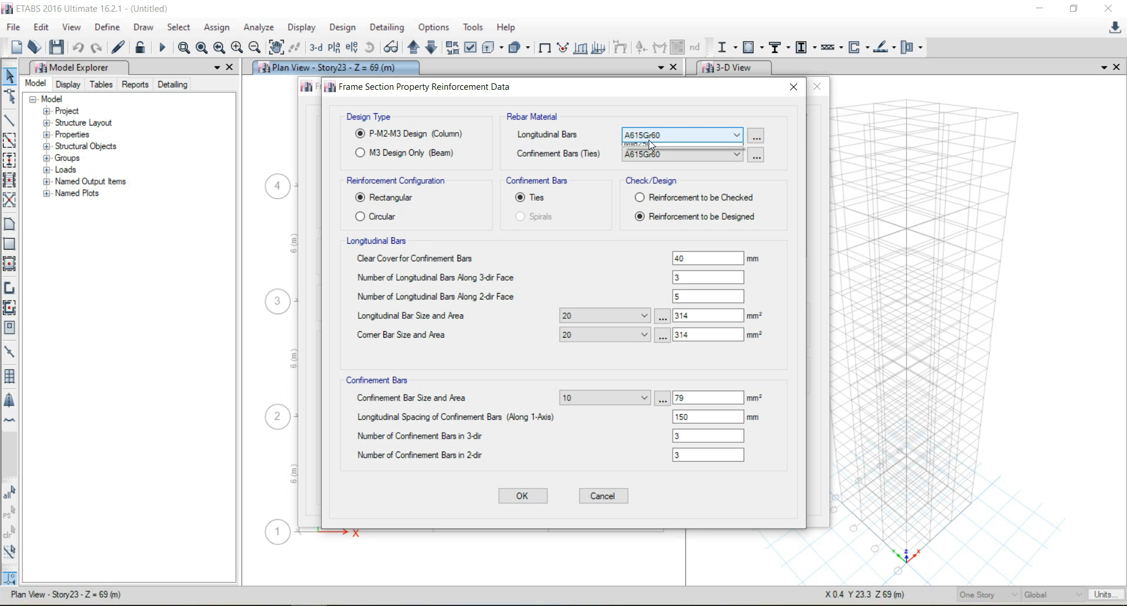
{"action": "left_click", "coordinate": [642, 158]}
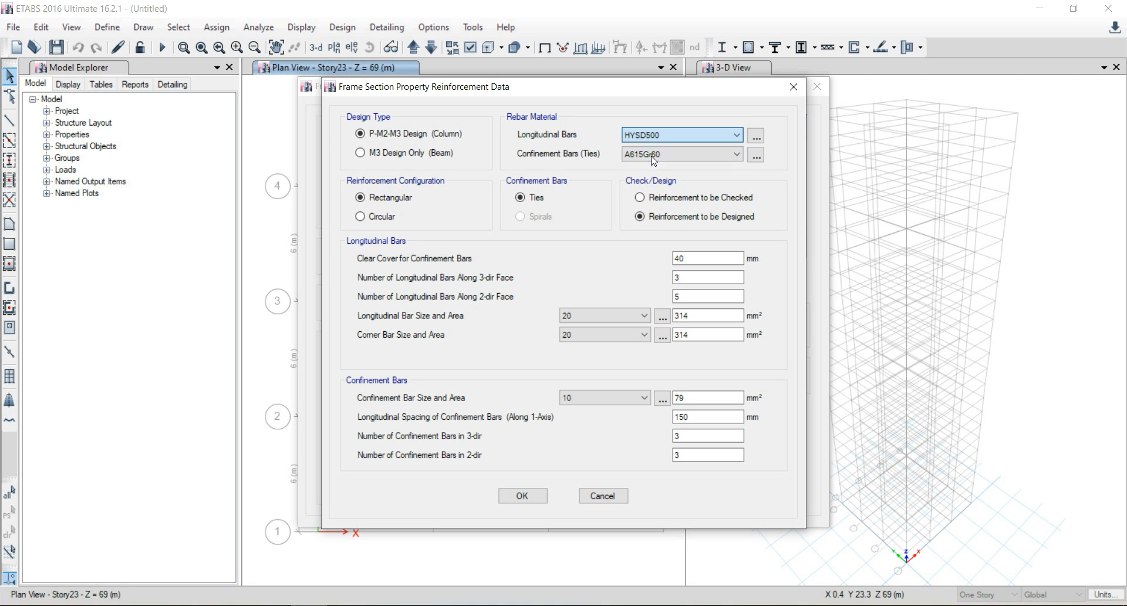
{"action": "left_click", "coordinate": [657, 154]}
{"action": "left_click", "coordinate": [663, 183]}
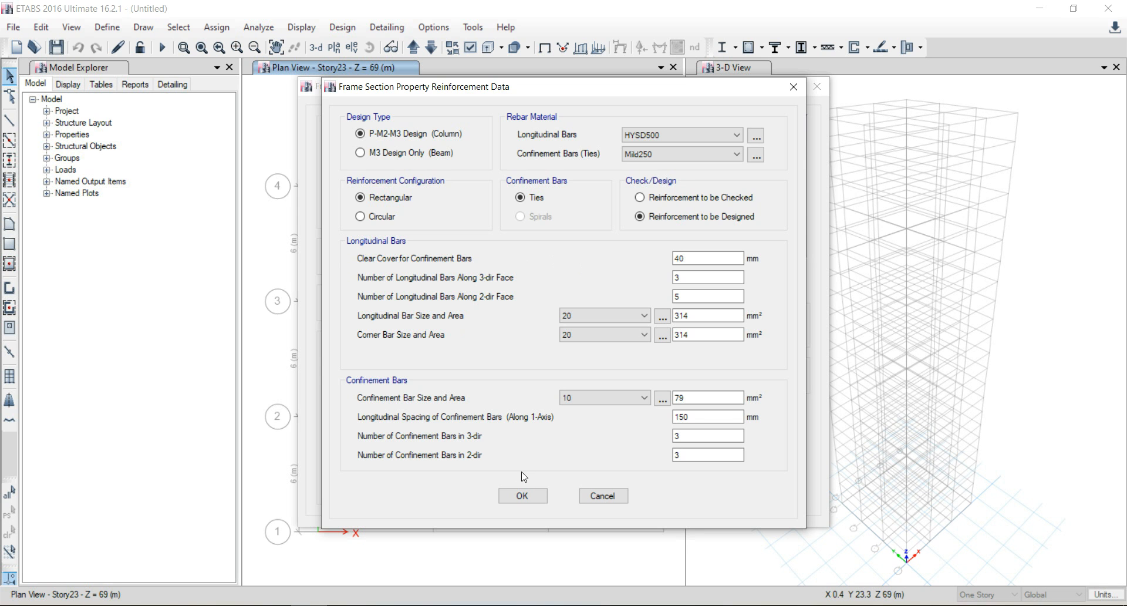
{"action": "left_click", "coordinate": [522, 496]}
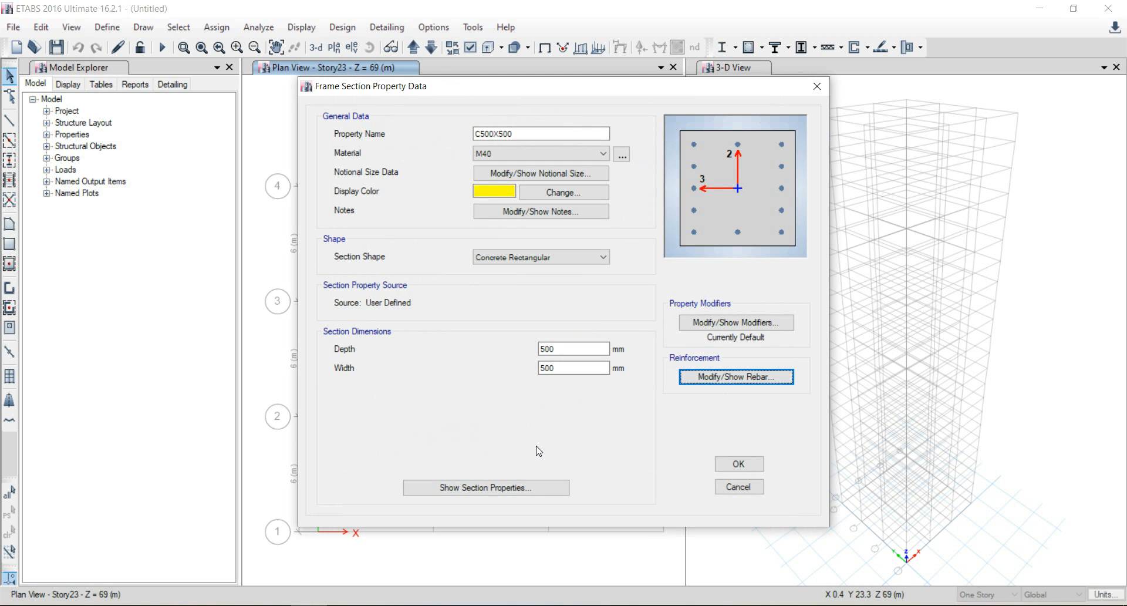
Accept the C500X500 section, consult the column sizes in the problem statement in Photos and return to ETABS.
{"action": "left_click", "coordinate": [728, 465]}
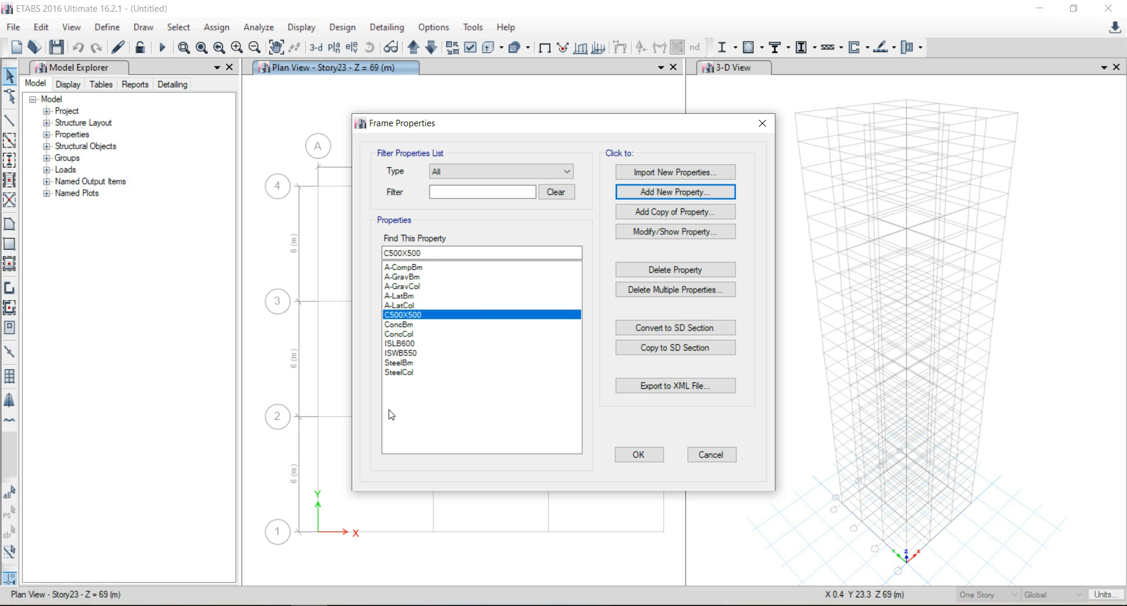
{"action": "key", "text": "alt+Tab"}
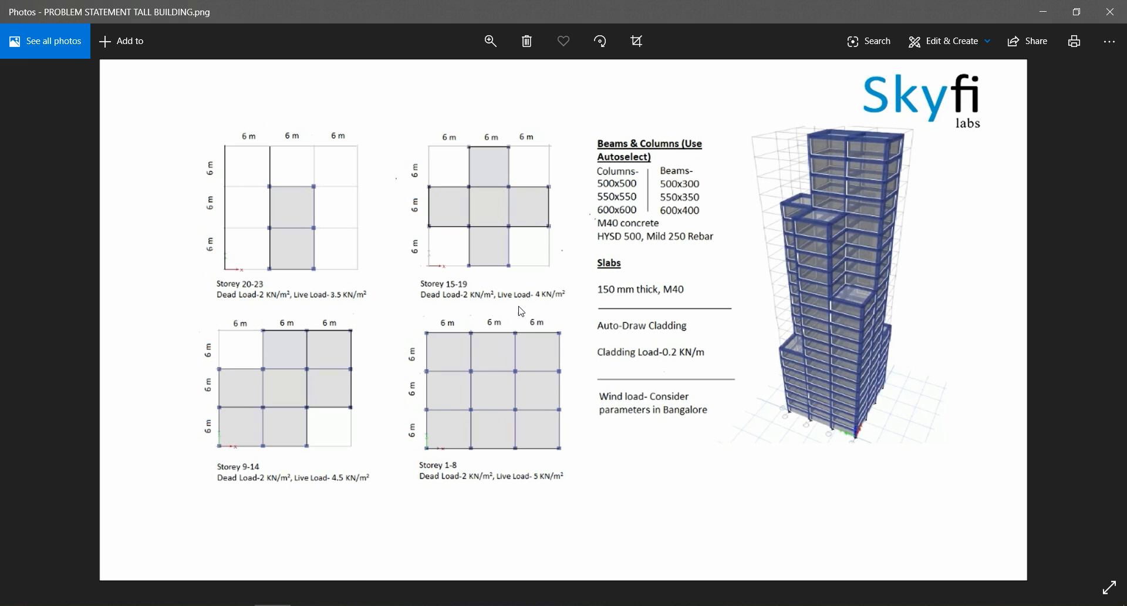
{"action": "mouse_move", "coordinate": [310, 605]}
{"action": "left_click", "coordinate": [335, 590]}
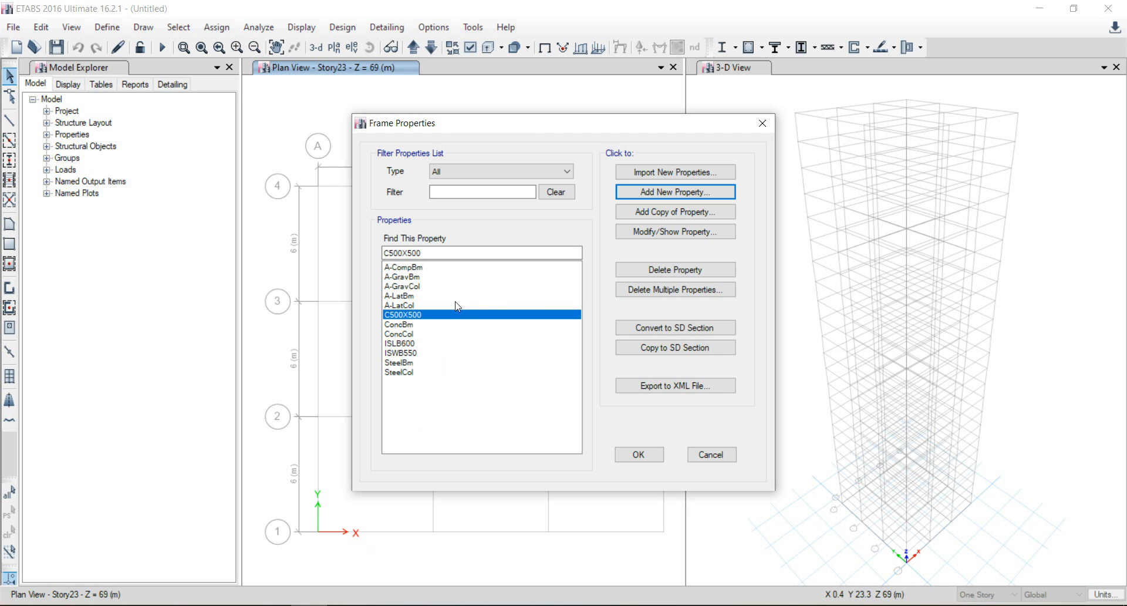
Copy the C500X500 section as C550X550 with depth and width set to 550 mm.
{"action": "left_click", "coordinate": [653, 213]}
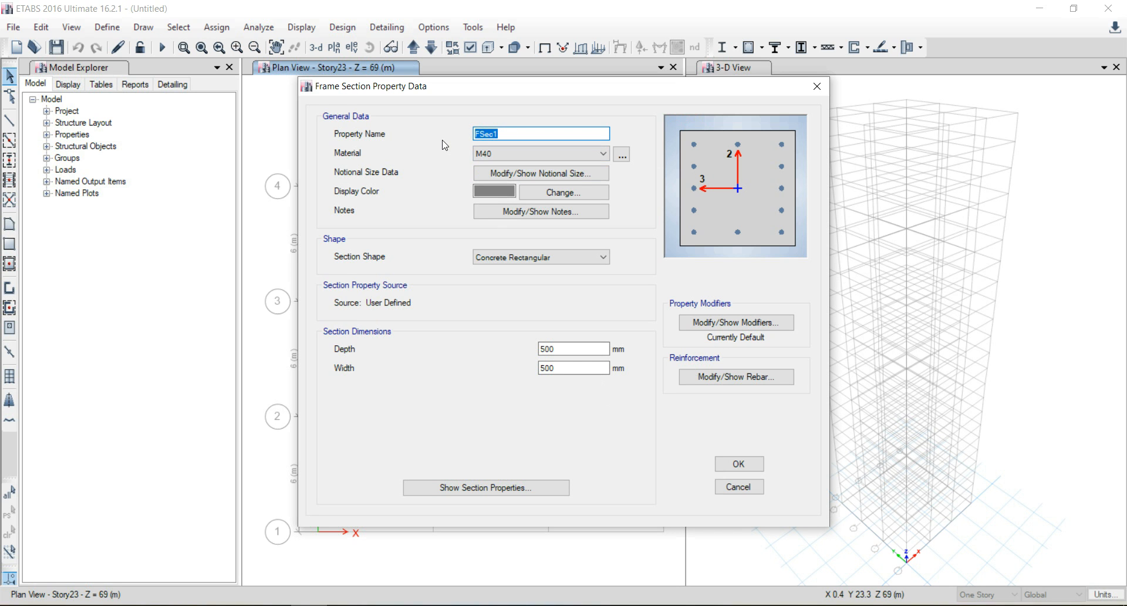
{"action": "type", "text": "C550X550"}
{"action": "double_click", "coordinate": [579, 350]}
{"action": "type", "text": "5"}
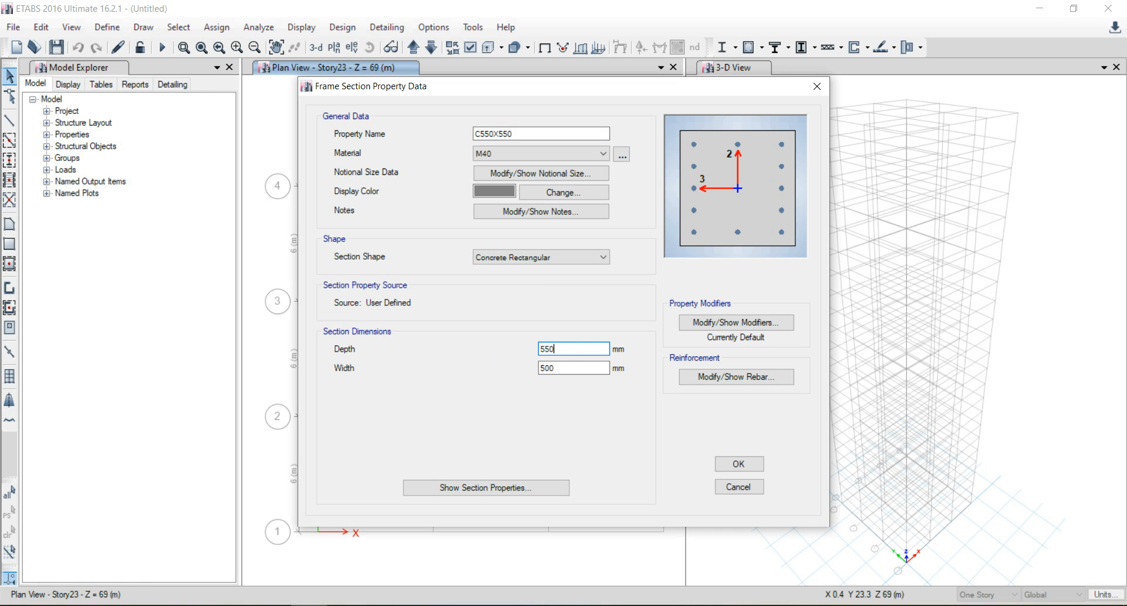
{"action": "key", "text": "Tab"}
{"action": "type", "text": "550"}
{"action": "left_click", "coordinate": [738, 464]}
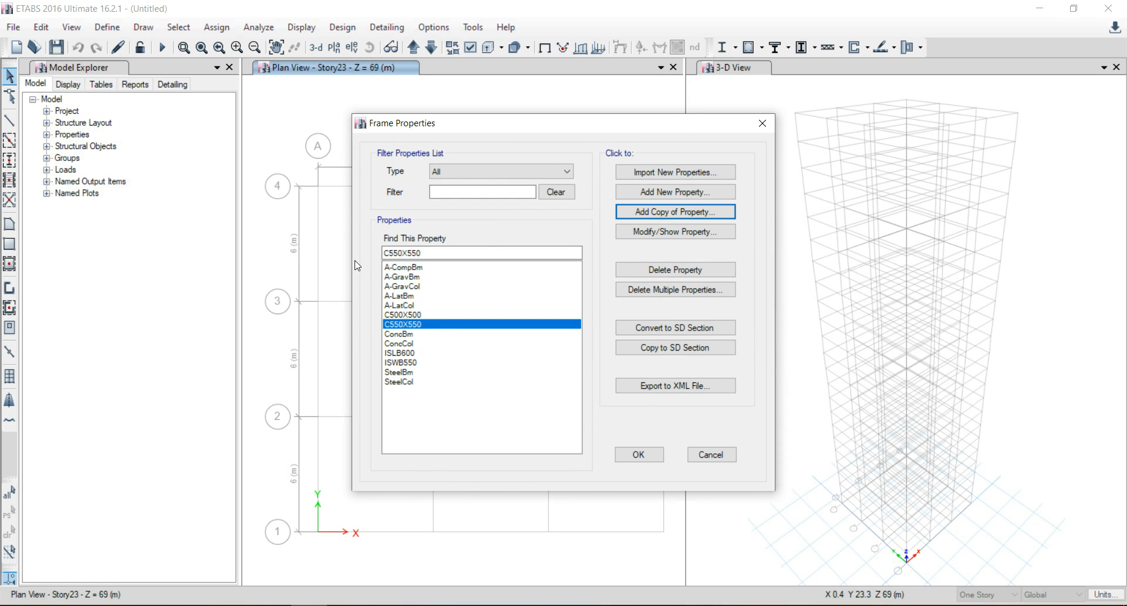
Copy the C550X550 section as C600X600 with depth and width set to 600 mm.
{"action": "left_click", "coordinate": [659, 217]}
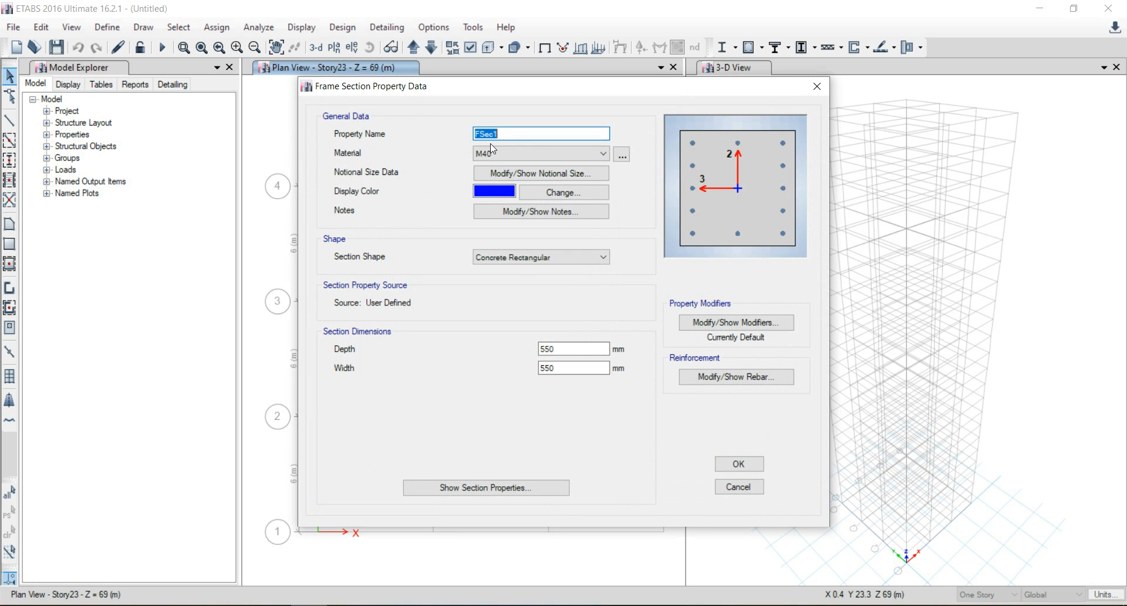
{"action": "type", "text": "C600X600"}
{"action": "double_click", "coordinate": [573, 349]}
{"action": "type", "text": "600"}
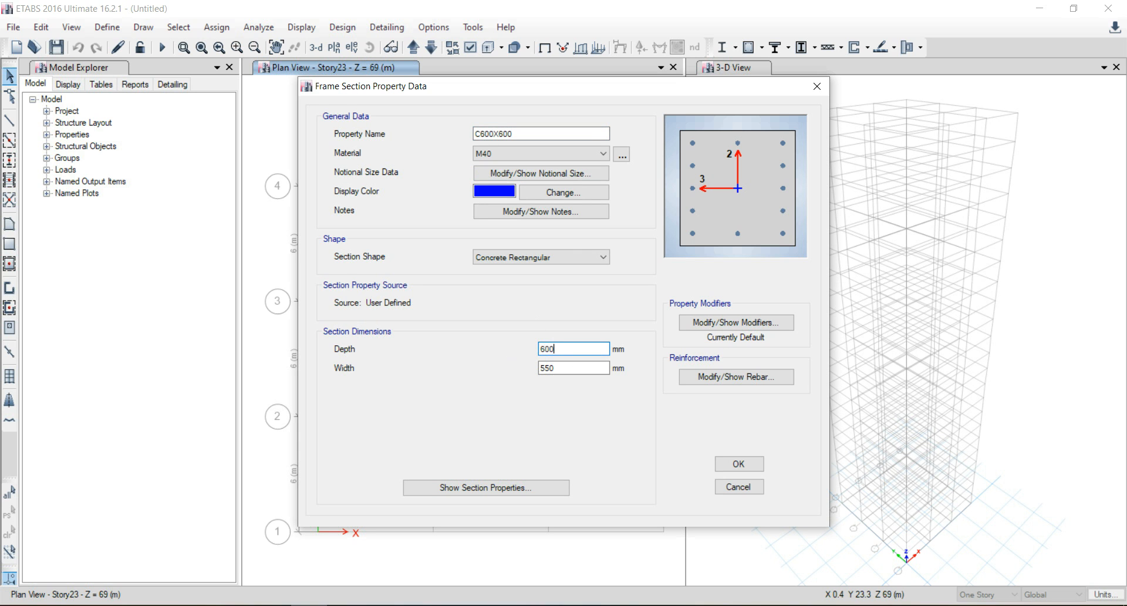
{"action": "key", "text": "Tab"}
{"action": "type", "text": "60"}
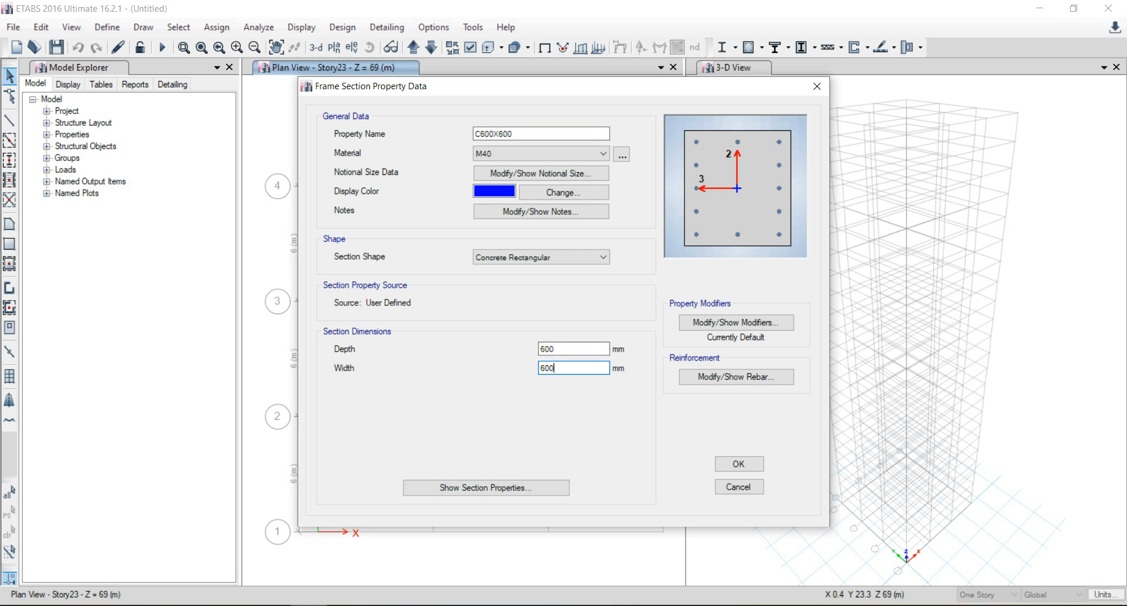
{"action": "left_click", "coordinate": [730, 464]}
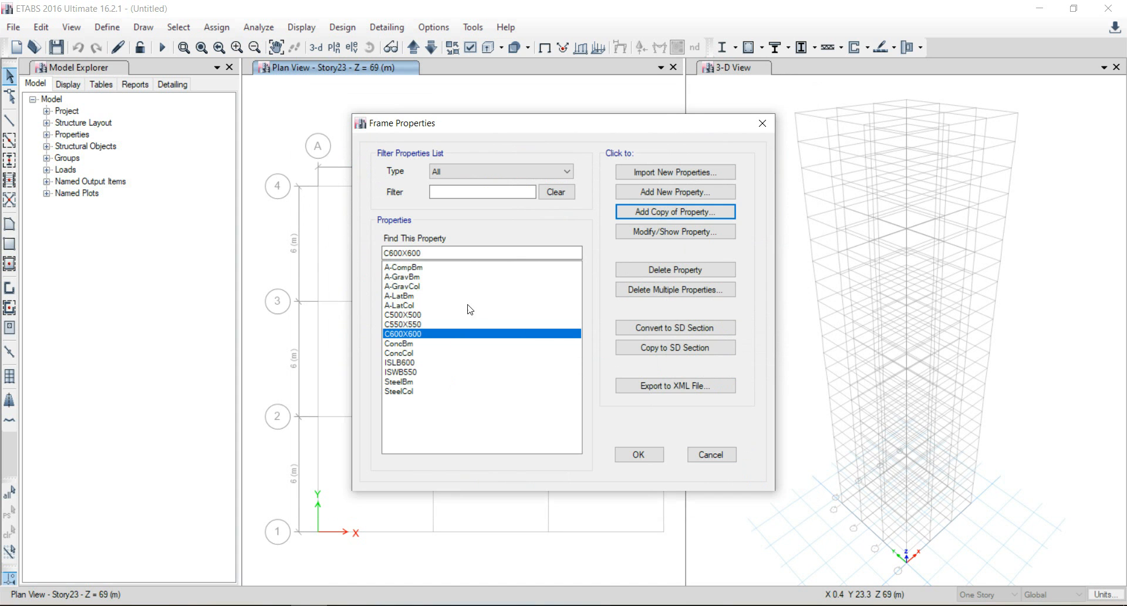
Start a new auto select list section named COLUMN AUTOSELECT with the Concrete design type.
{"action": "left_click", "coordinate": [653, 195]}
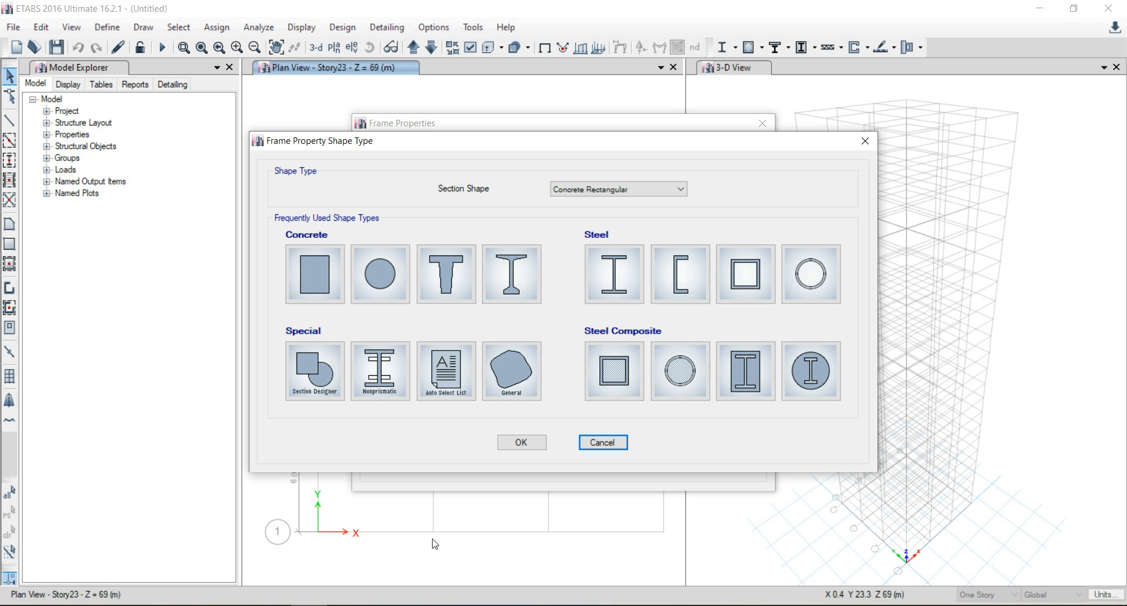
{"action": "left_click", "coordinate": [447, 371]}
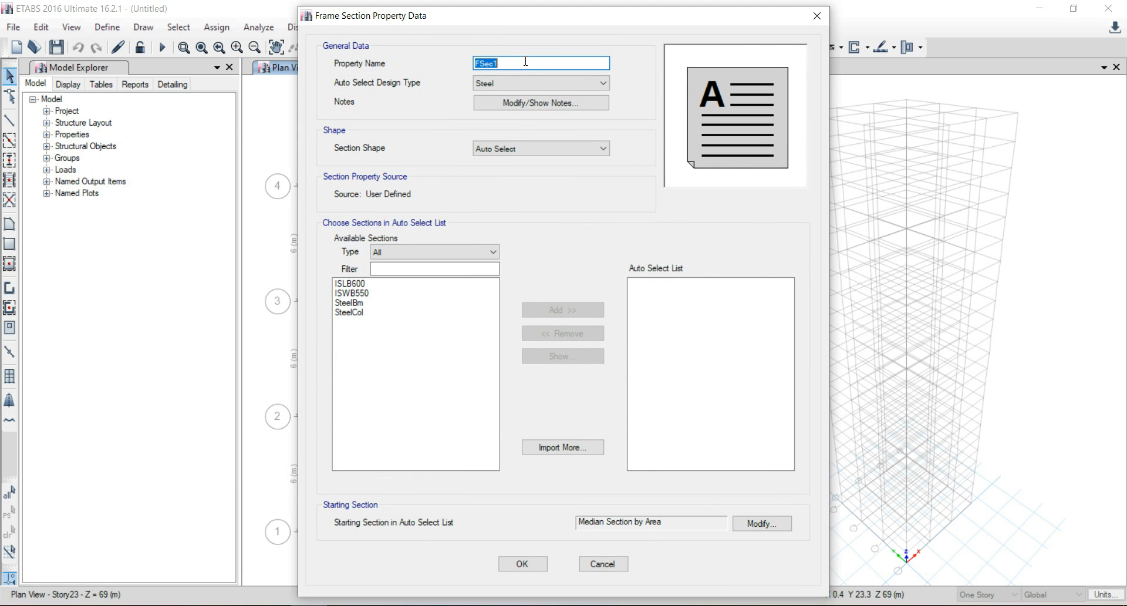
{"action": "type", "text": "COLUMN AUTOSELECT"}
{"action": "left_click", "coordinate": [497, 88]}
{"action": "left_click", "coordinate": [496, 103]}
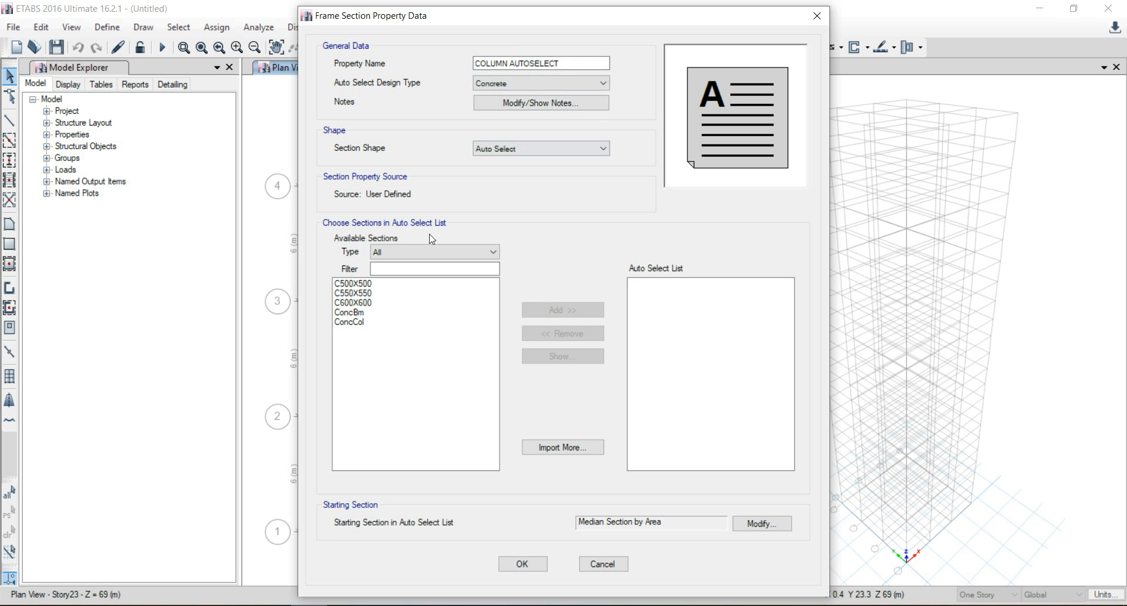
Add C500X500, C550X550 and C600X600 to the COLUMN AUTOSELECT list and accept the property.
{"action": "left_click", "coordinate": [374, 307]}
{"action": "left_click_drag", "start_coordinate": [375, 307], "coordinate": [375, 277]}
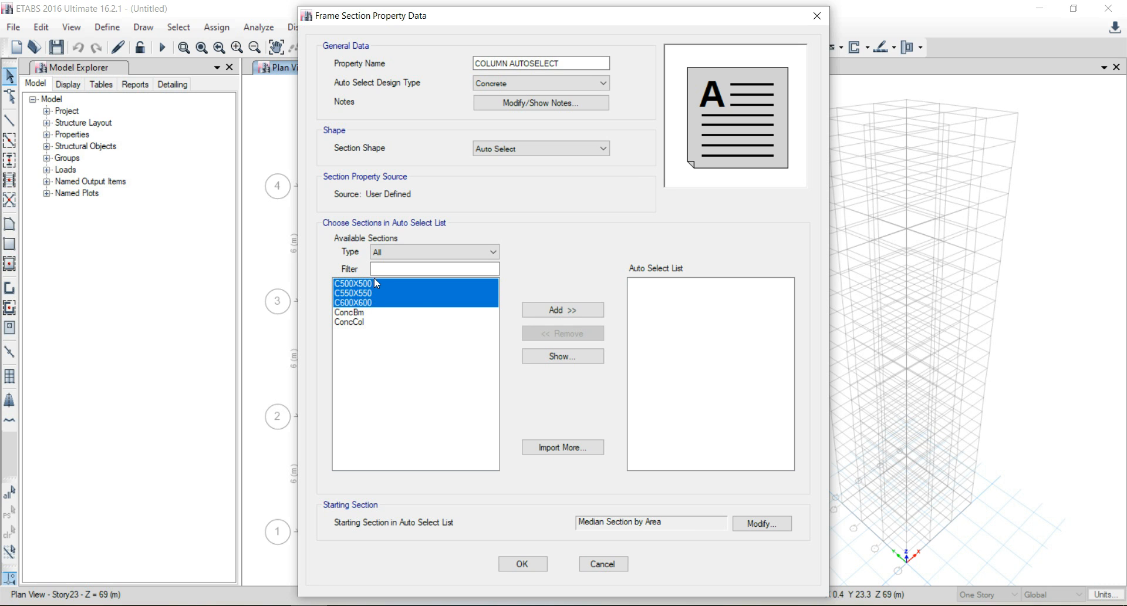
{"action": "left_click", "coordinate": [568, 313]}
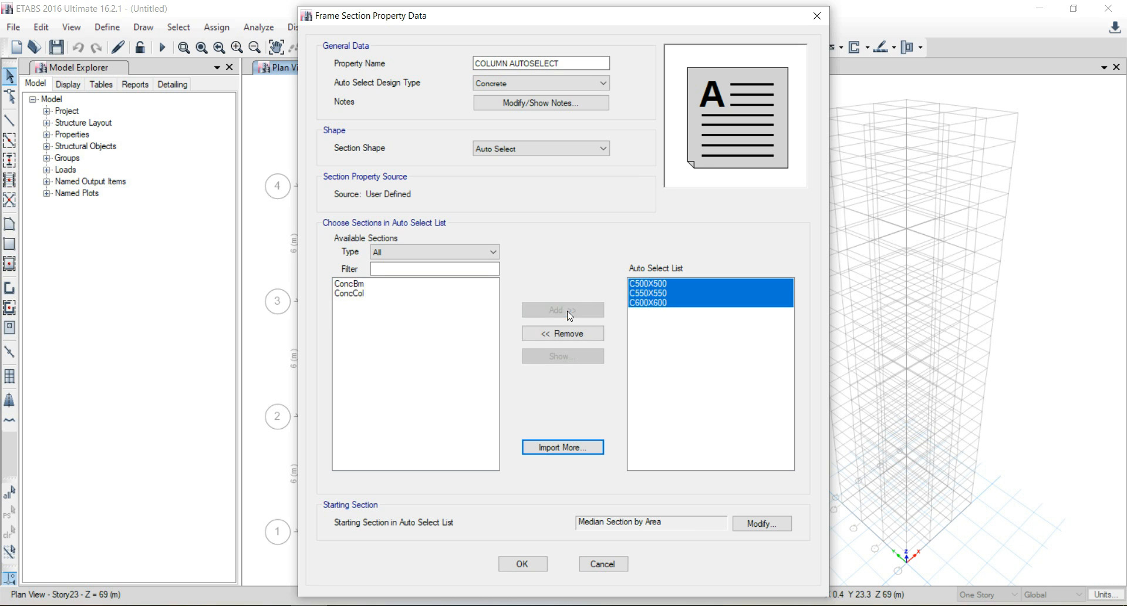
{"action": "left_click", "coordinate": [517, 563]}
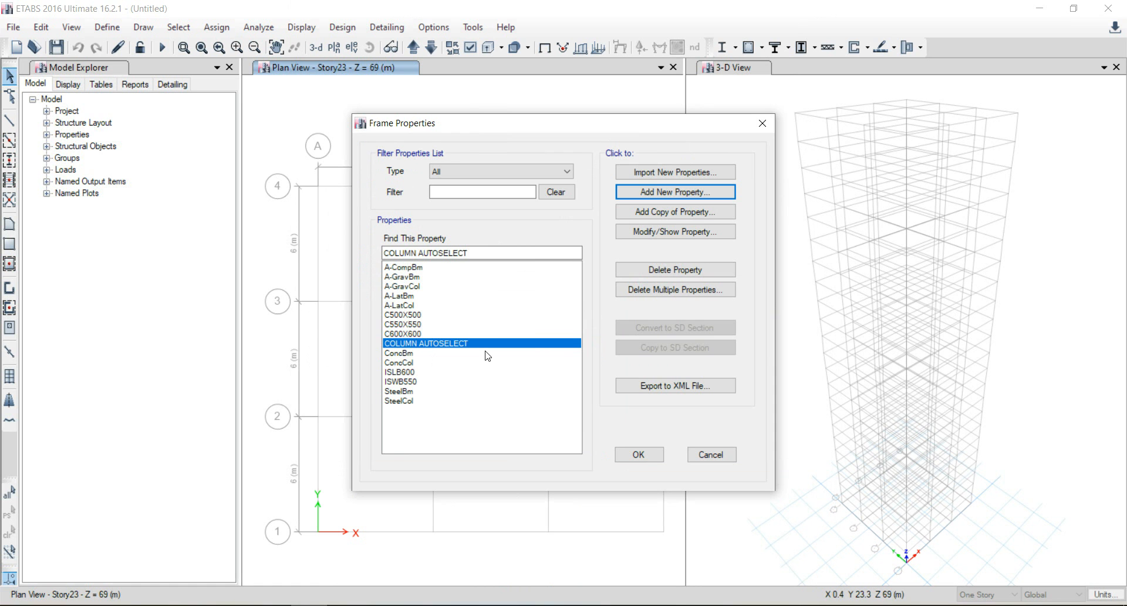
Consult the beam sizes in the problem statement in Photos and start a new concrete rectangular section in ETABS.
{"action": "left_click", "coordinate": [273, 605]}
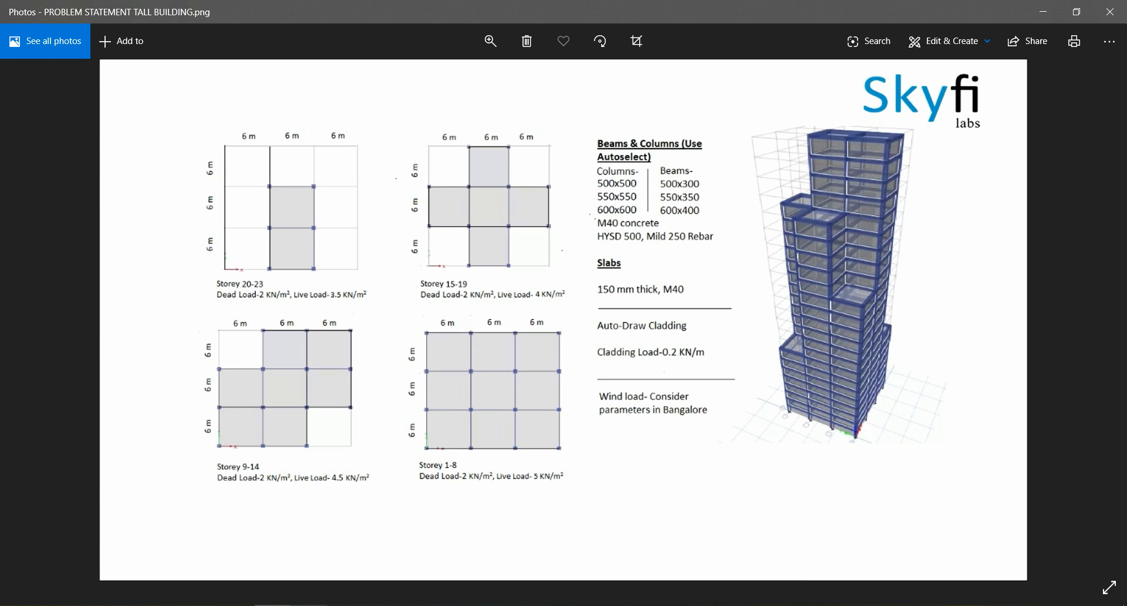
{"action": "left_click", "coordinate": [310, 605]}
{"action": "left_click", "coordinate": [688, 191]}
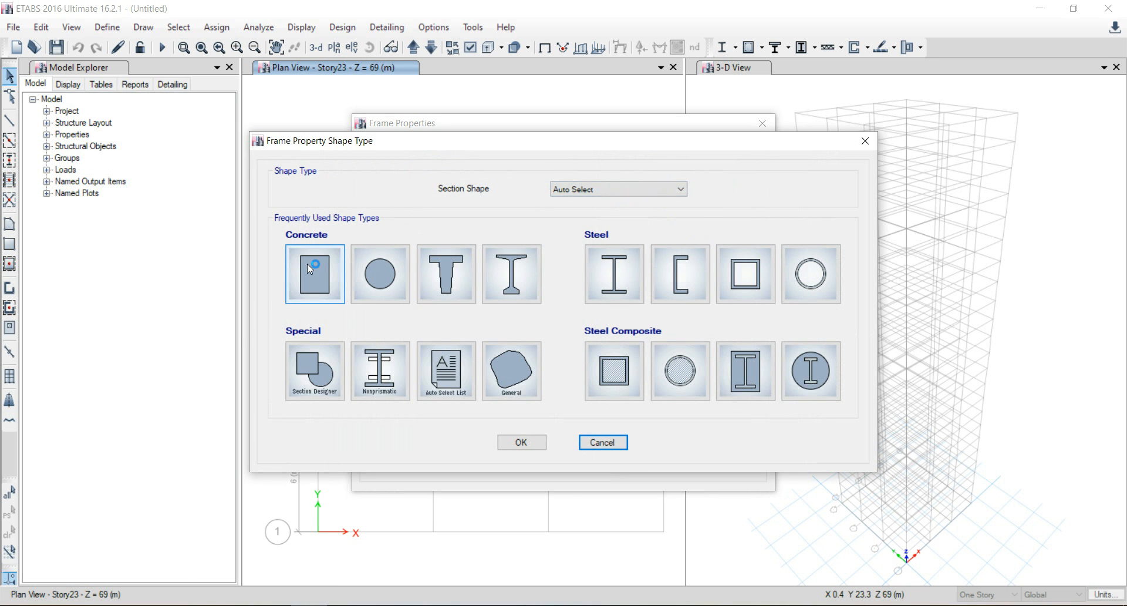
{"action": "left_click", "coordinate": [308, 263]}
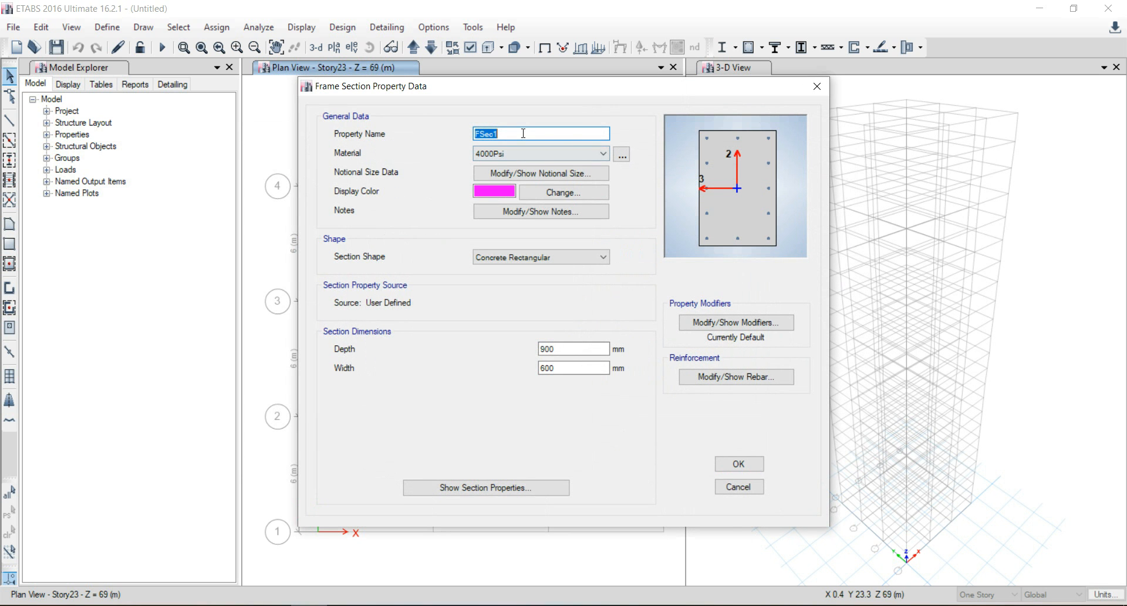
Name the frame section B500X300, assign material M40 and set its depth to 500 mm and width to 300 mm.
{"action": "type", "text": "B500X300"}
{"action": "left_click", "coordinate": [555, 154]}
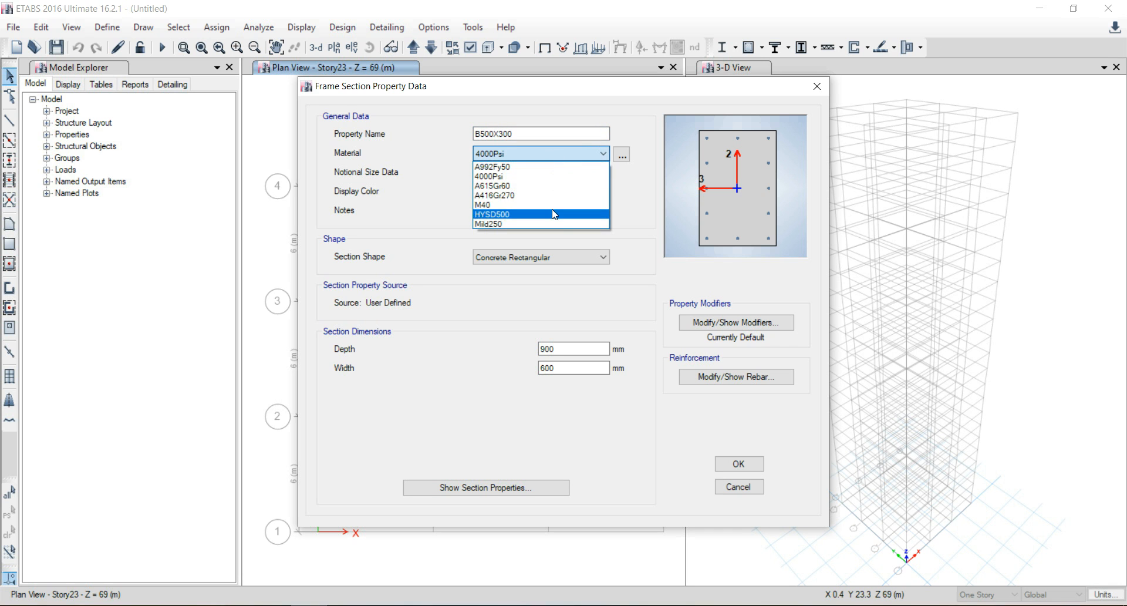
{"action": "left_click", "coordinate": [552, 207]}
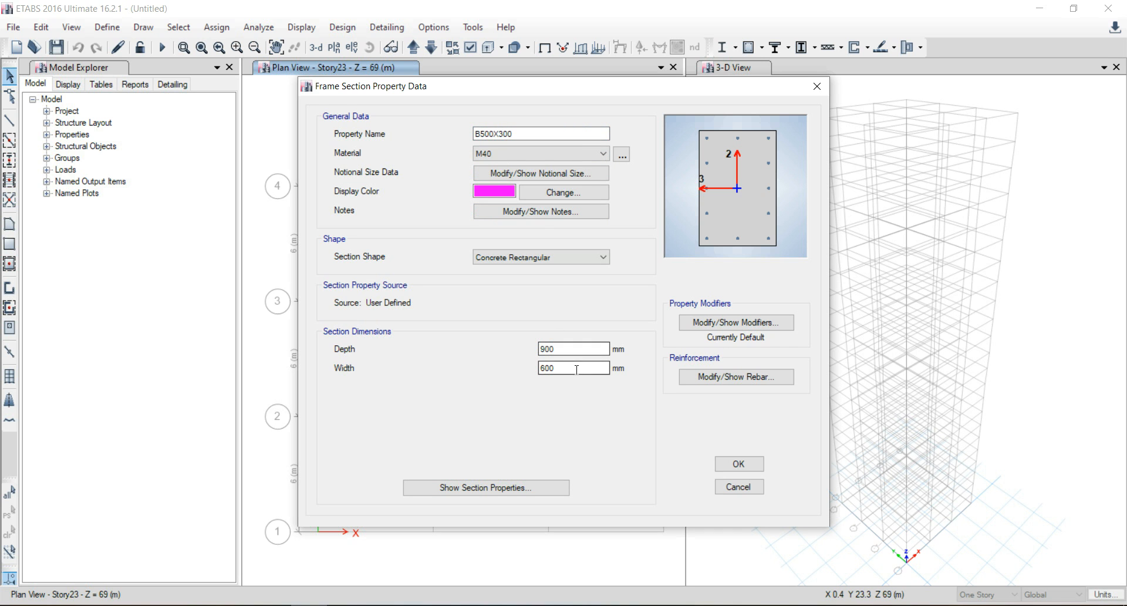
{"action": "left_click_drag", "start_coordinate": [575, 351], "coordinate": [511, 356]}
{"action": "type", "text": "50"}
{"action": "key", "text": "Tab"}
{"action": "type", "text": "3"}
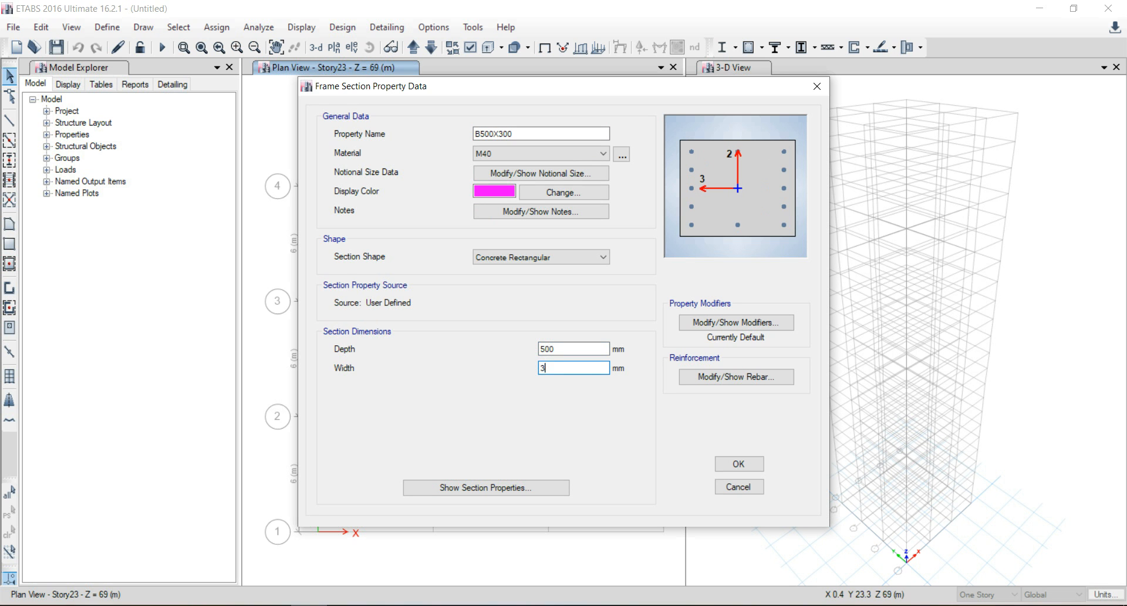
Set the B500X300 reinforcement to M3 Design Only (Beam), with HYSD500 longitudinal bars and Mild250 confinement ties.
{"action": "left_click", "coordinate": [684, 378]}
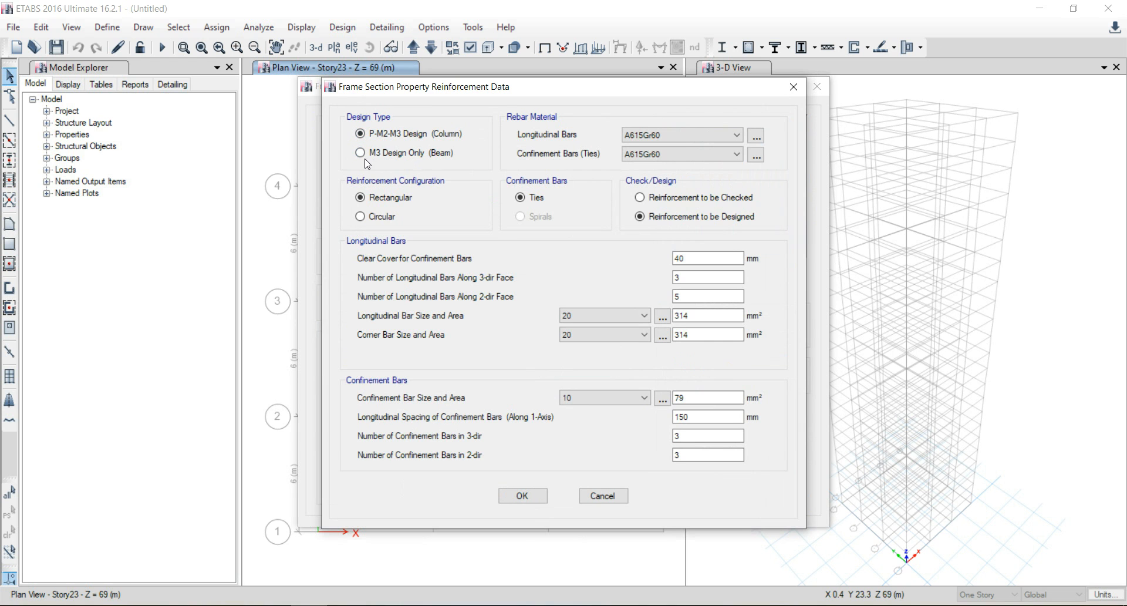
{"action": "left_click", "coordinate": [361, 153]}
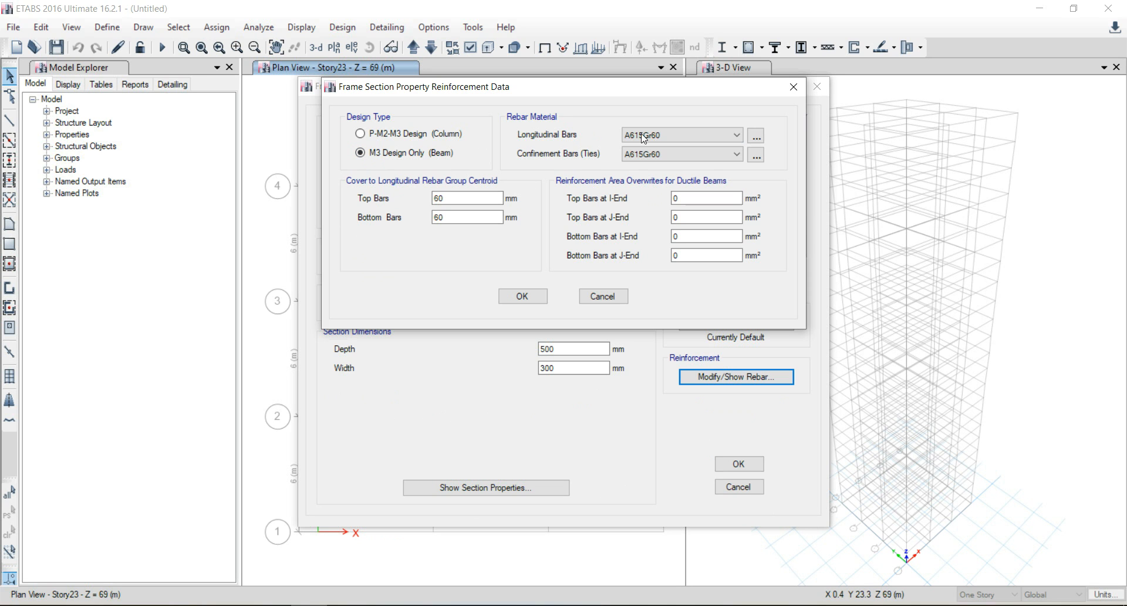
{"action": "left_click", "coordinate": [661, 136]}
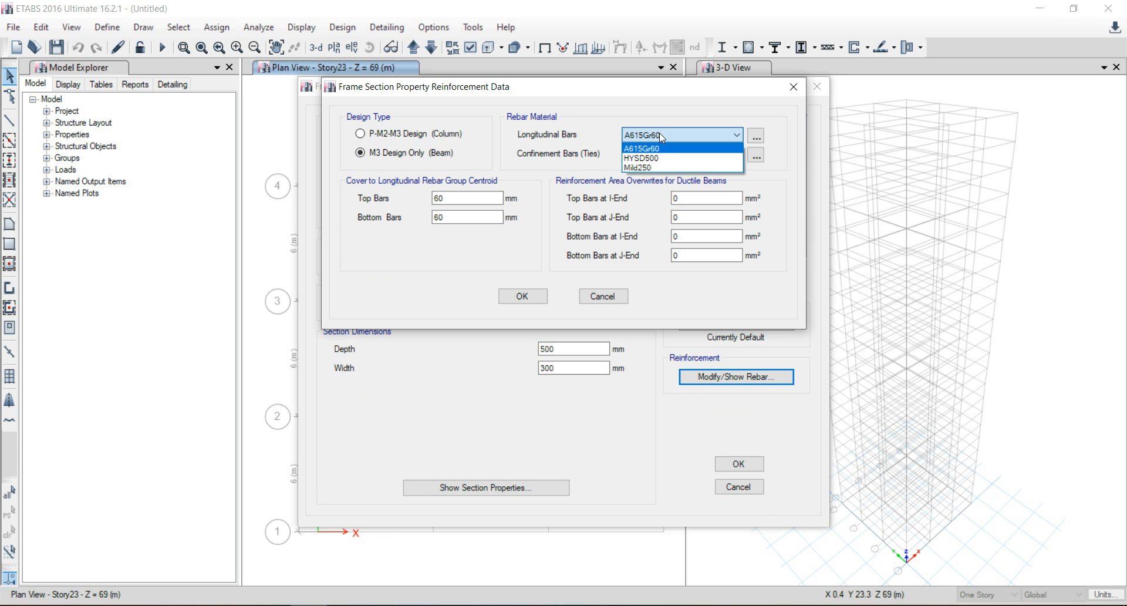
{"action": "left_click", "coordinate": [668, 159]}
{"action": "left_click", "coordinate": [667, 155]}
{"action": "left_click", "coordinate": [667, 186]}
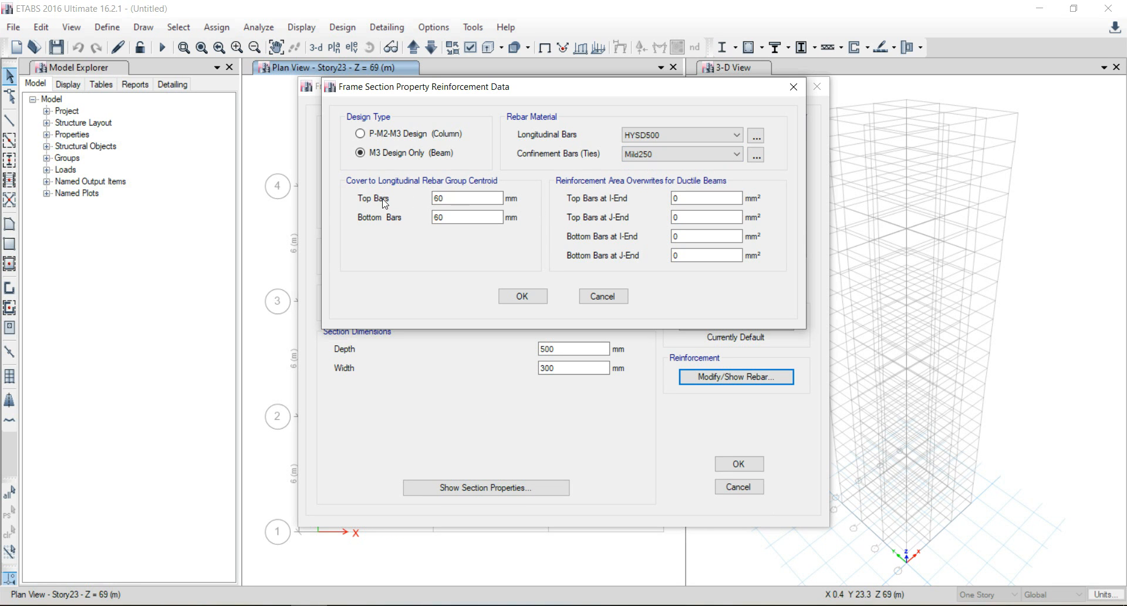
Set the beam's top and bottom rebar cover to 25 mm and accept the B500X300 section.
{"action": "left_click_drag", "start_coordinate": [467, 200], "coordinate": [399, 209]}
{"action": "type", "text": "25"}
{"action": "left_click_drag", "start_coordinate": [468, 217], "coordinate": [392, 219]}
{"action": "type", "text": "25"}
{"action": "left_click", "coordinate": [517, 297]}
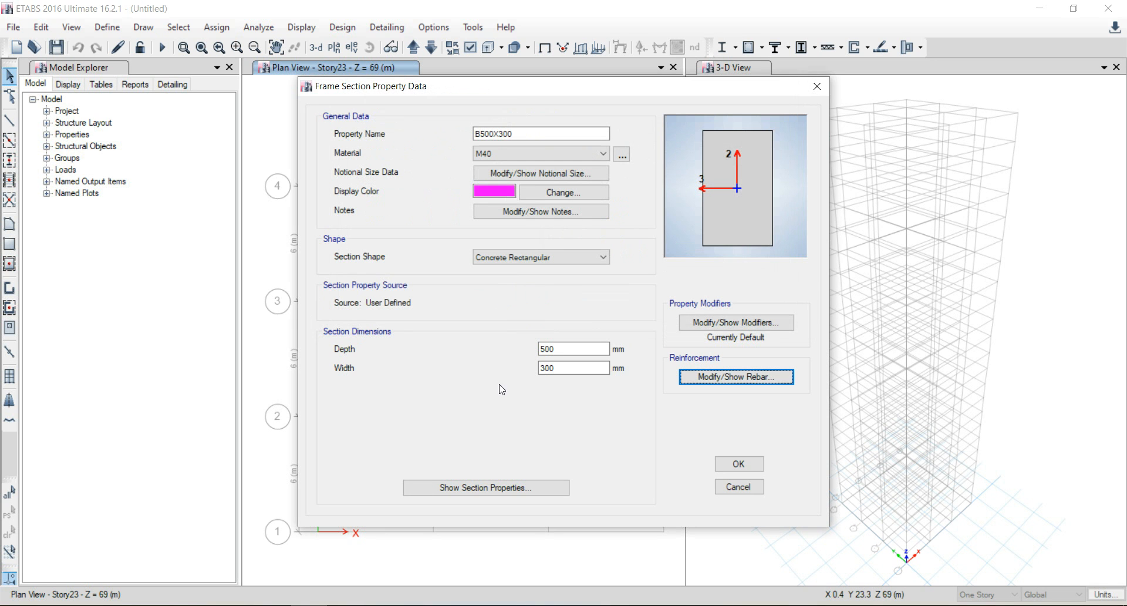
{"action": "left_click", "coordinate": [734, 465]}
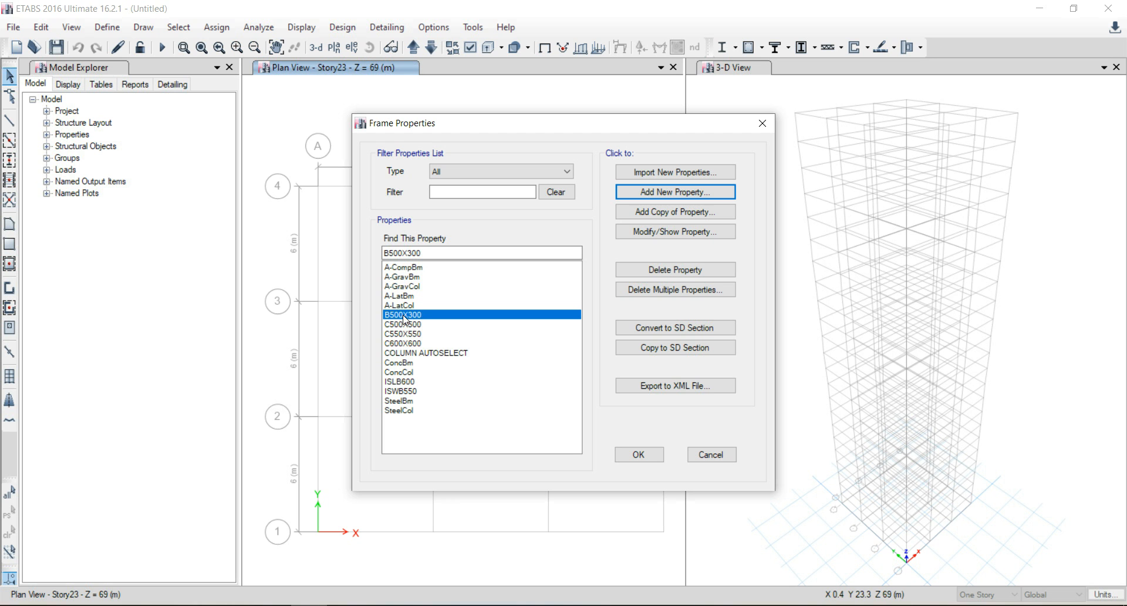
Copy the B500X300 section as B550X350 with a depth of 550 mm and a width of 350 mm.
{"action": "left_click", "coordinate": [670, 213]}
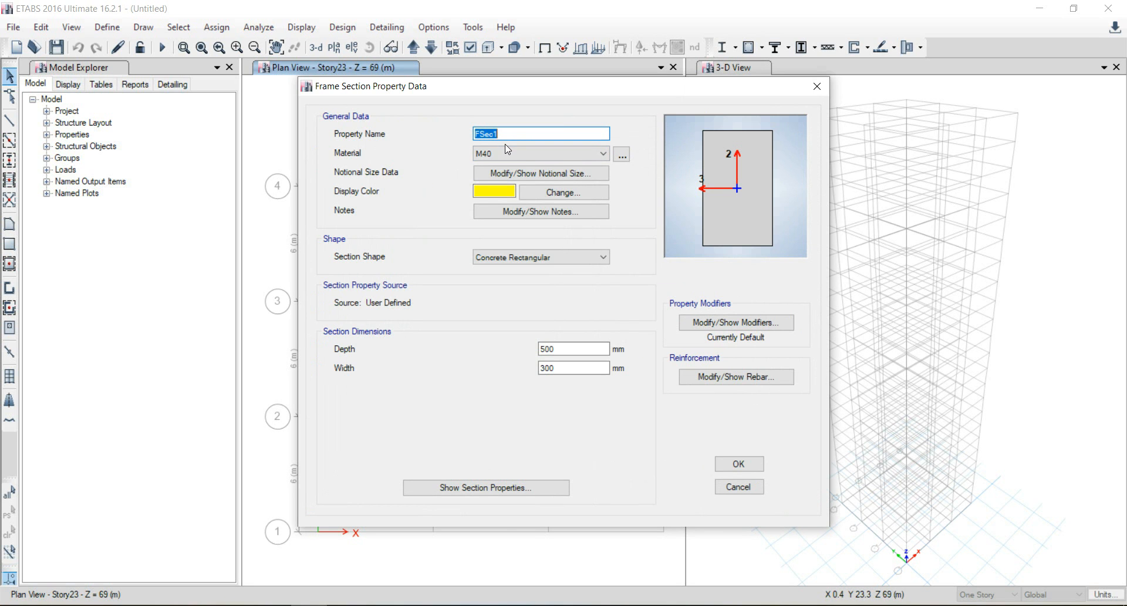
{"action": "type", "text": "B"}
{"action": "double_click", "coordinate": [540, 349]}
{"action": "type", "text": "55"}
{"action": "key", "text": "Tab"}
{"action": "type", "text": "350"}
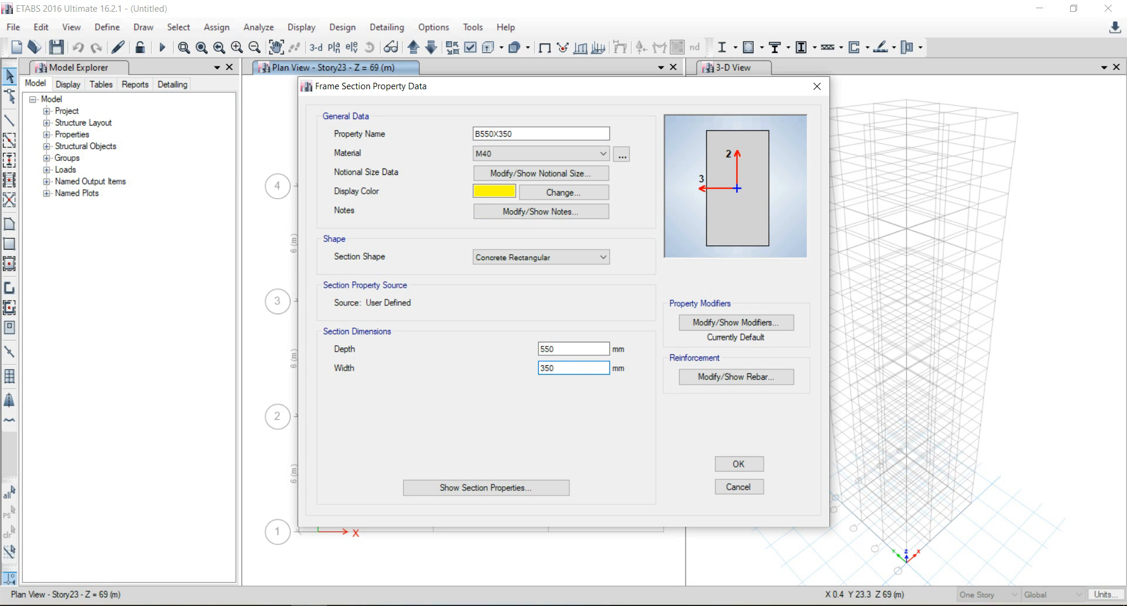
{"action": "left_click", "coordinate": [750, 467]}
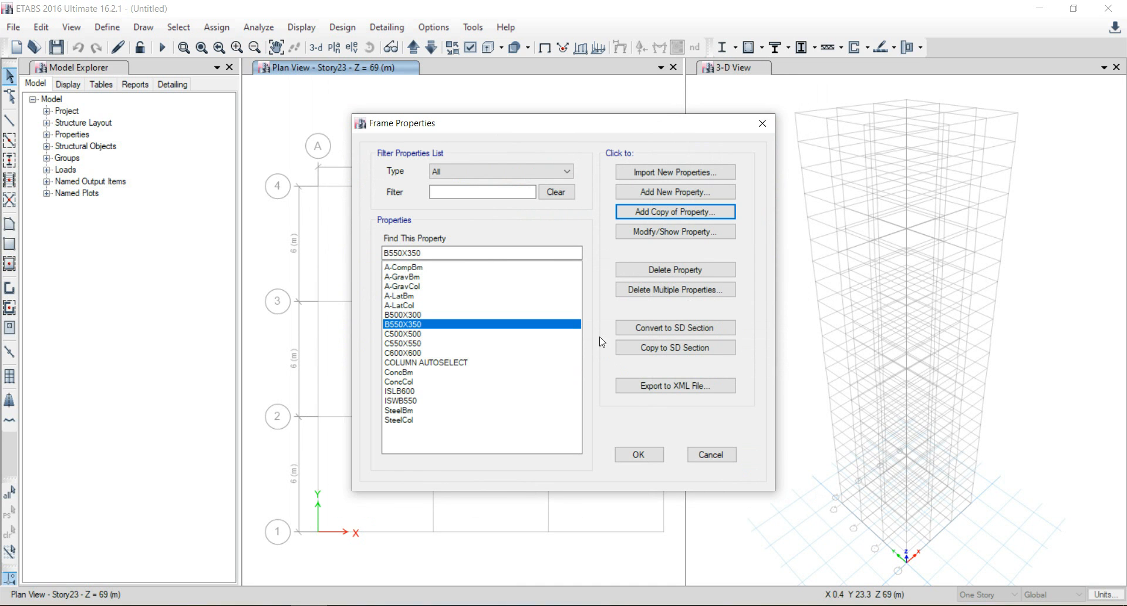
Copy the B550X350 section as B600X400 with a depth of 600 mm and a width of 400 mm.
{"action": "left_click", "coordinate": [654, 213]}
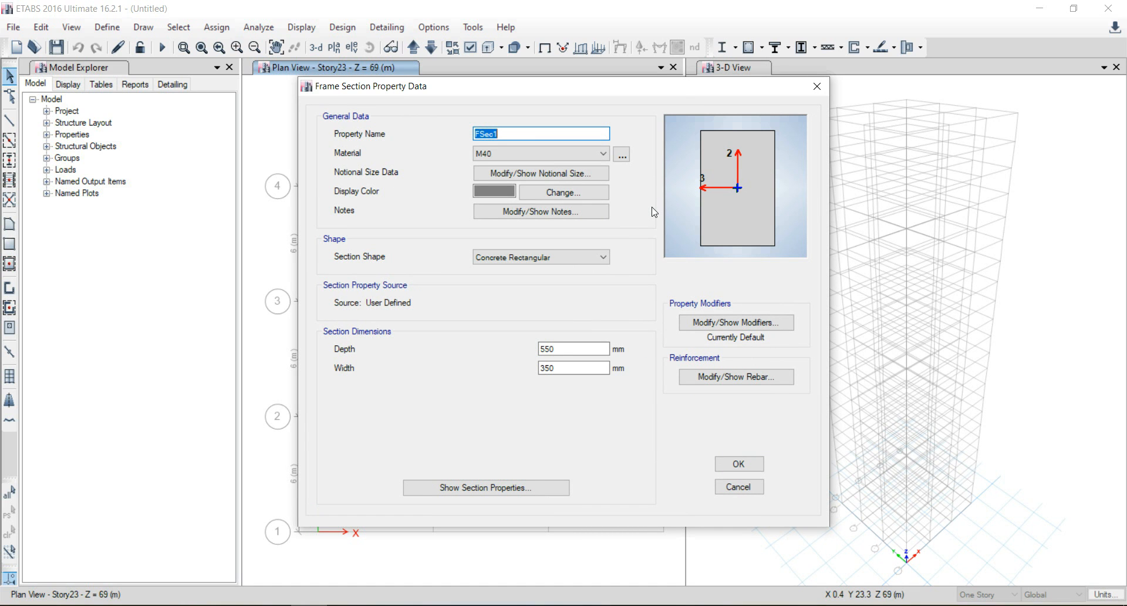
{"action": "type", "text": "B600X400"}
{"action": "left_click", "coordinate": [560, 349]}
{"action": "type", "text": "600"}
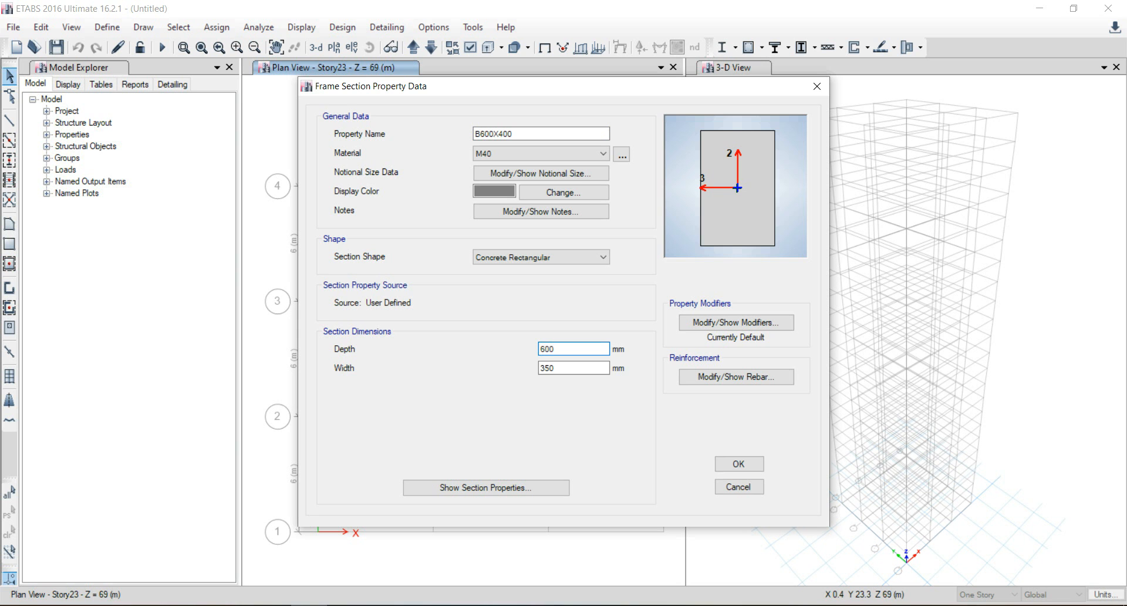
{"action": "key", "text": "Tab"}
{"action": "type", "text": "40"}
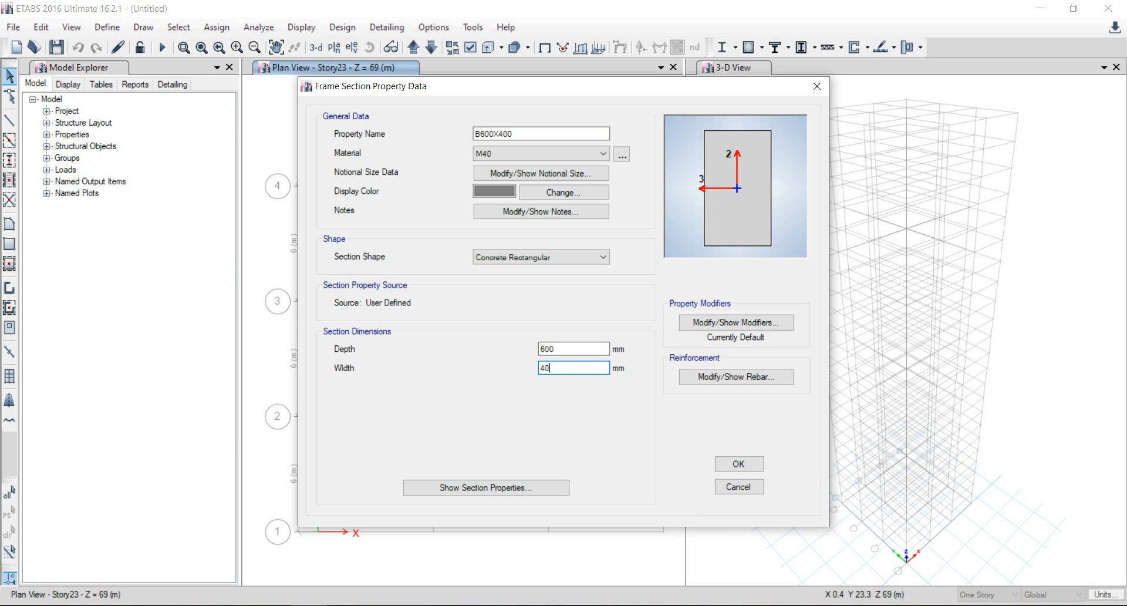
{"action": "left_click", "coordinate": [735, 468]}
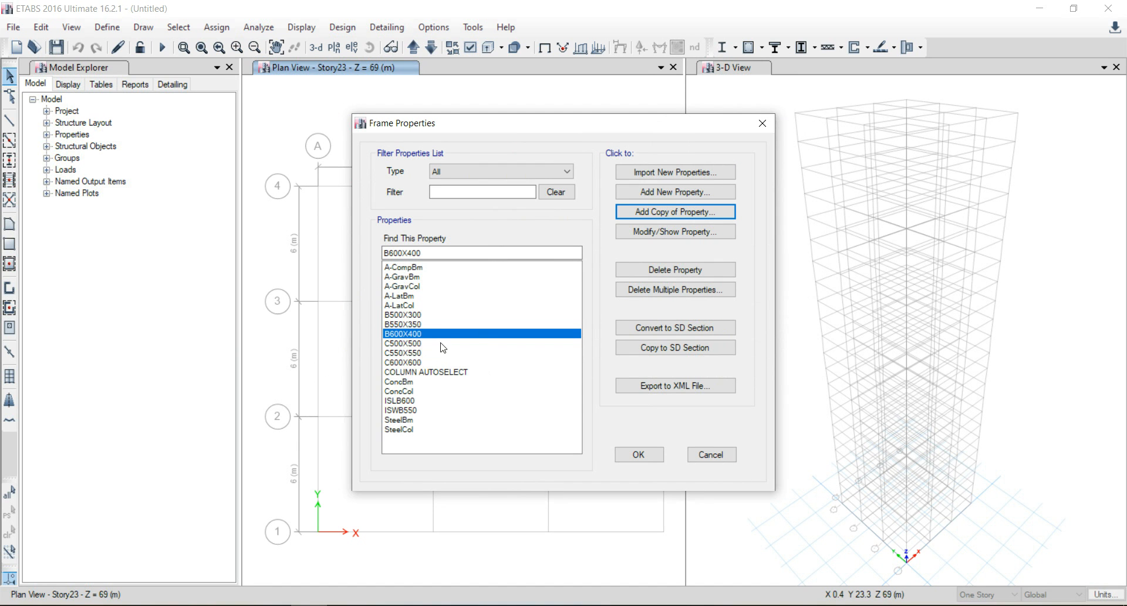
Add a new auto select frame section named BEAM AUTOSELECT with the Concrete design type.
{"action": "left_click", "coordinate": [661, 193]}
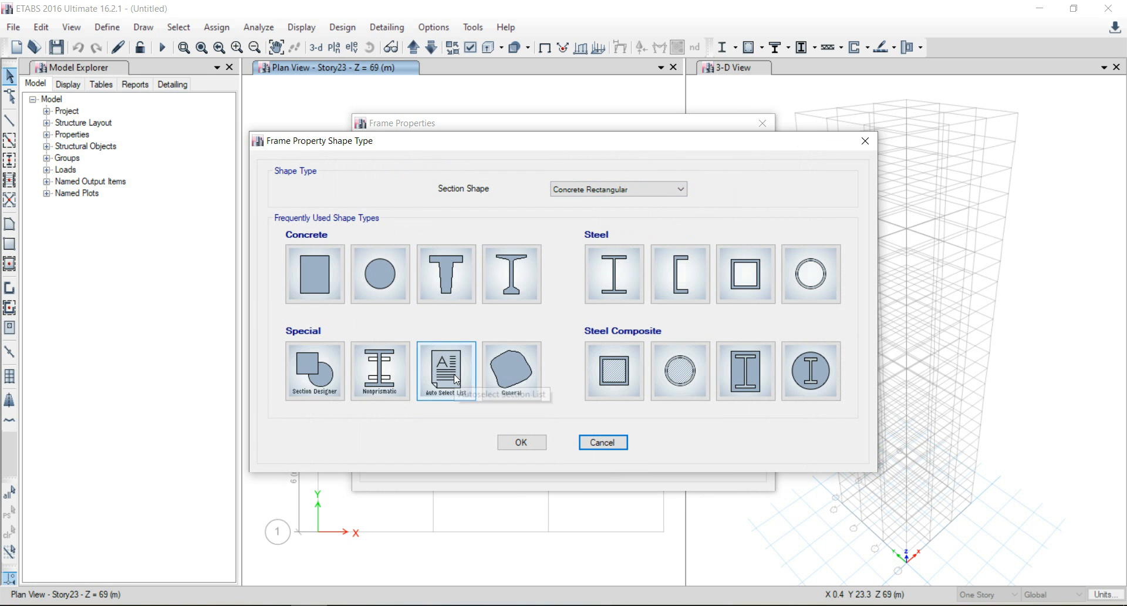
{"action": "left_click", "coordinate": [434, 380]}
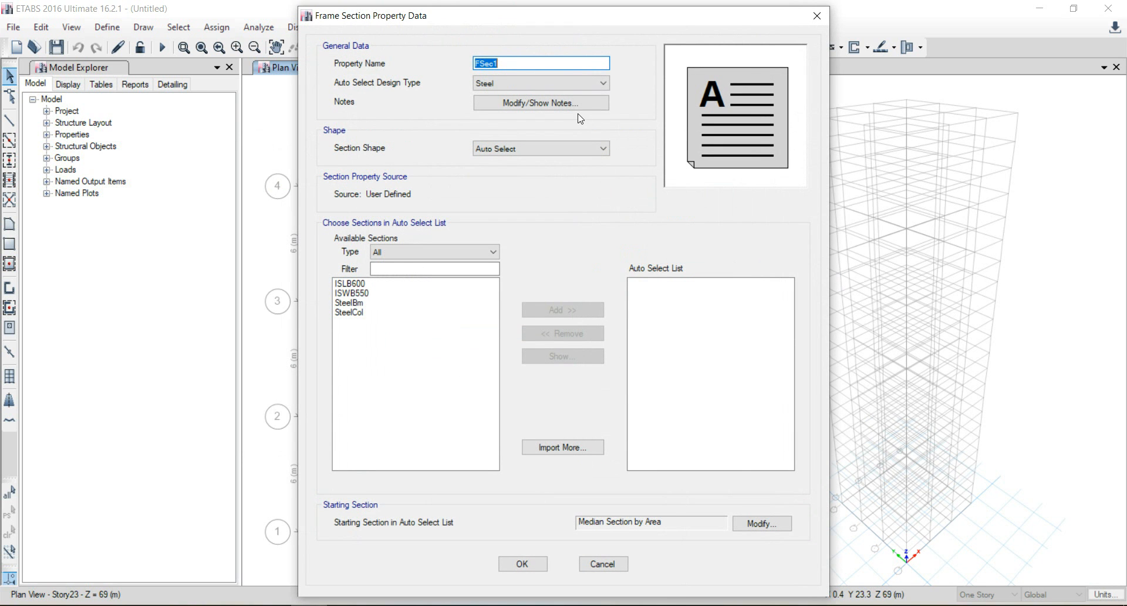
{"action": "type", "text": "BEAM AUTOSELECT"}
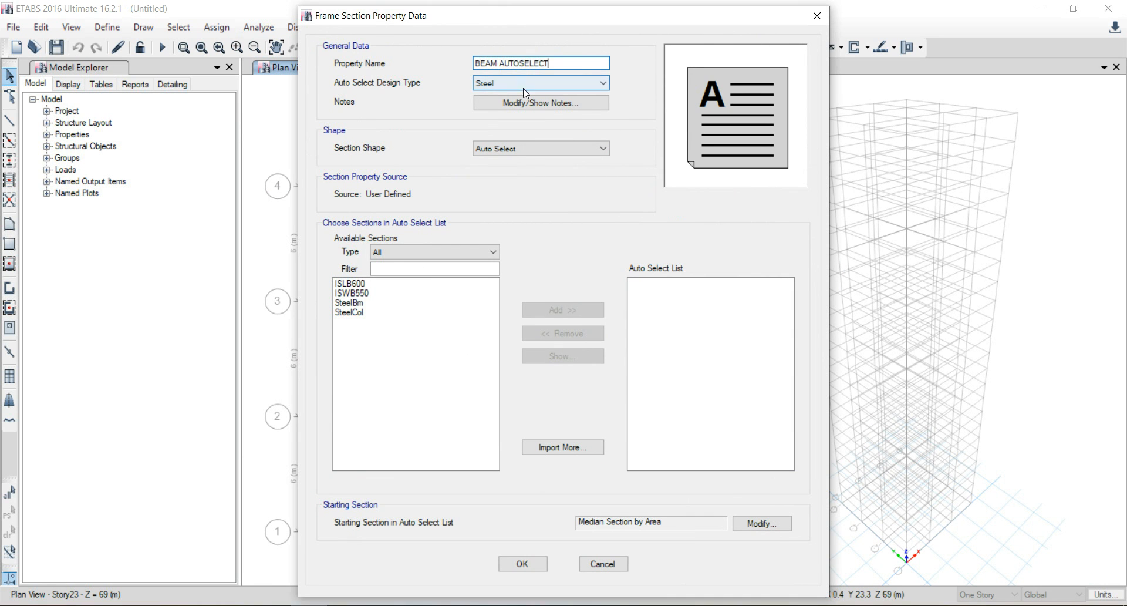
{"action": "left_click", "coordinate": [543, 84]}
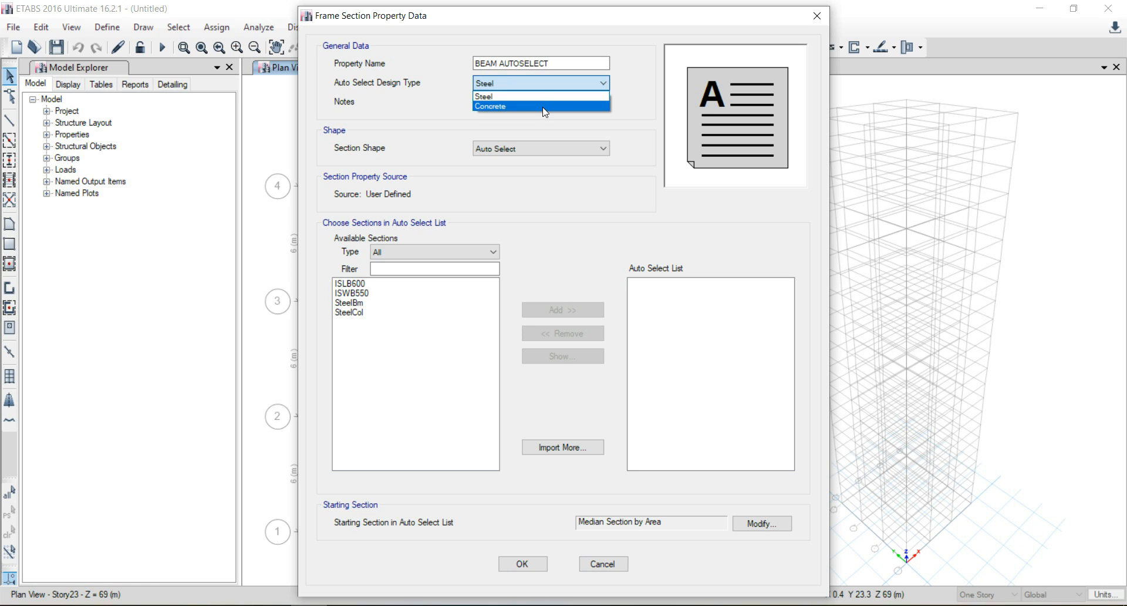
{"action": "left_click", "coordinate": [541, 106]}
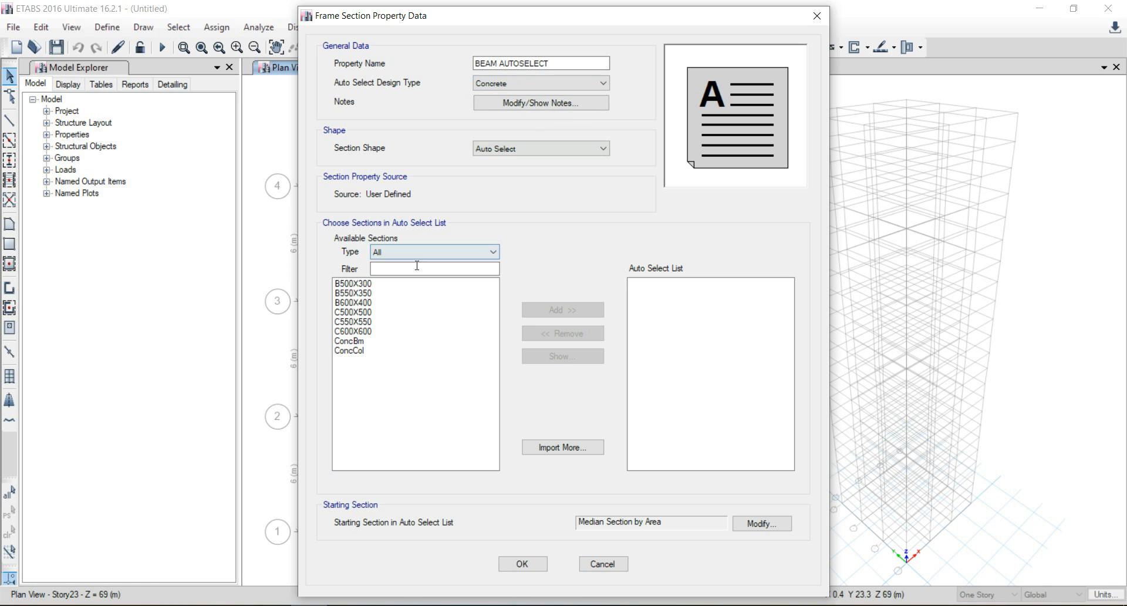
Add B500X300, B550X350 and B600X400 to the BEAM AUTOSELECT list and accept the frame properties.
{"action": "left_click", "coordinate": [365, 303]}
{"action": "left_click", "coordinate": [364, 283], "text": "shift"}
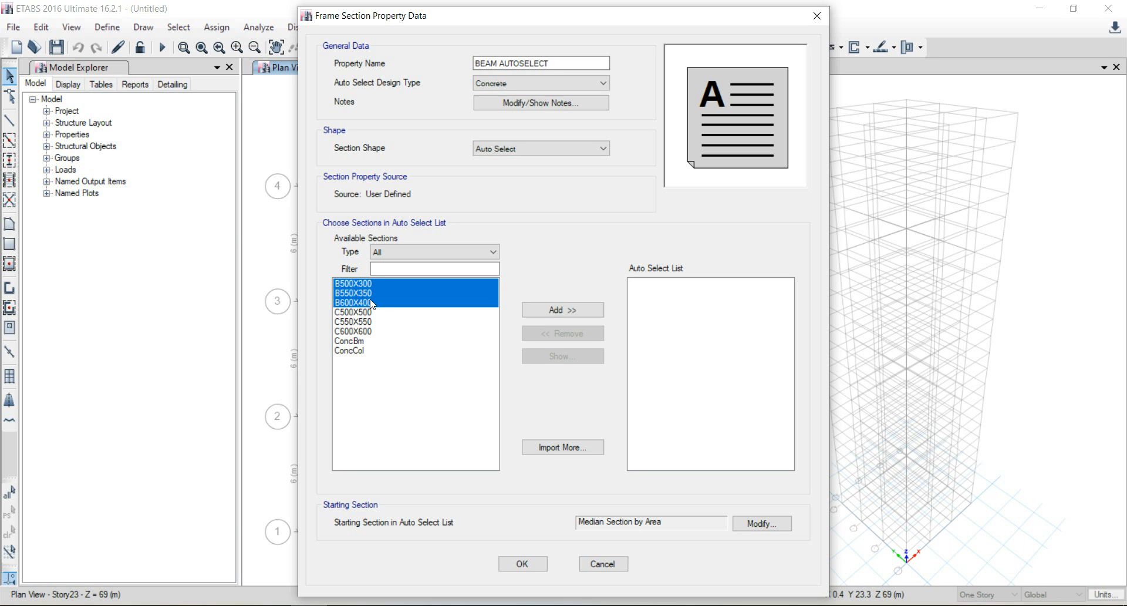
{"action": "left_click", "coordinate": [570, 309]}
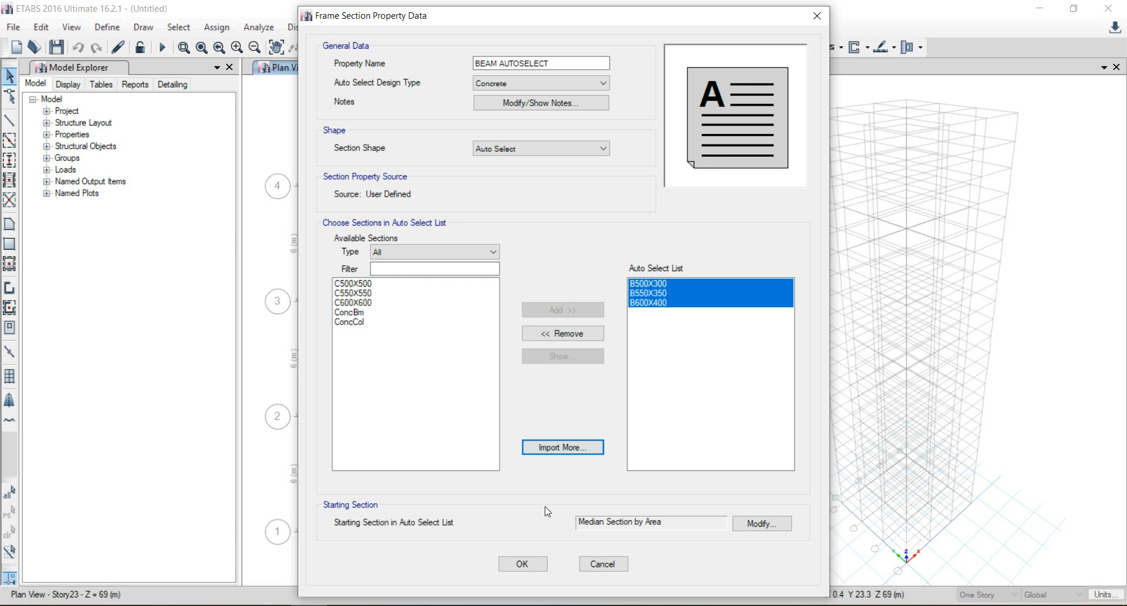
{"action": "left_click", "coordinate": [525, 563]}
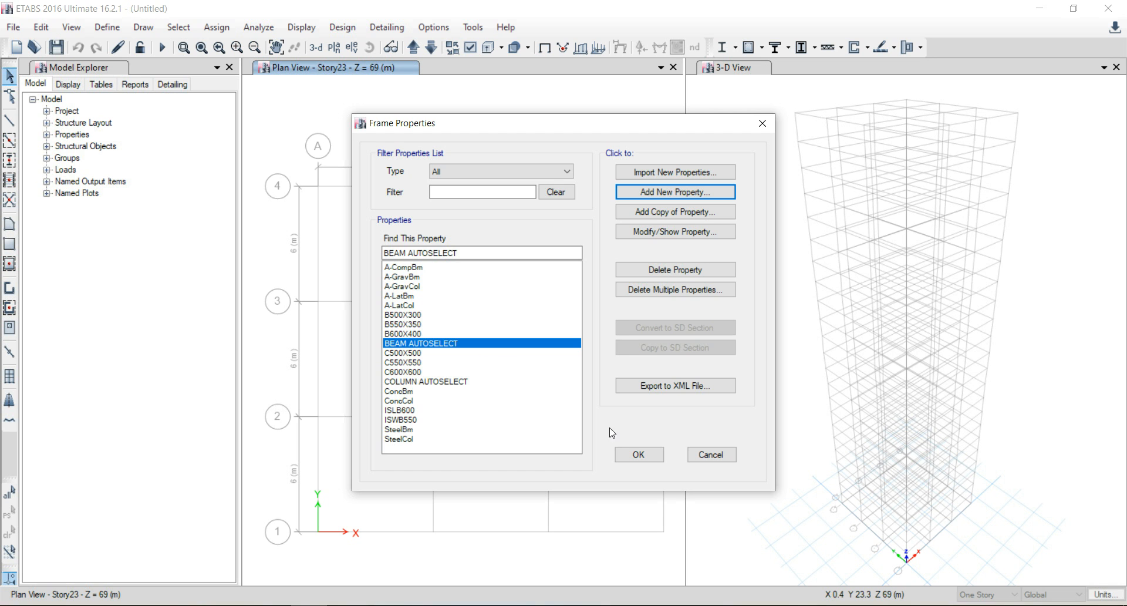
{"action": "left_click", "coordinate": [632, 456]}
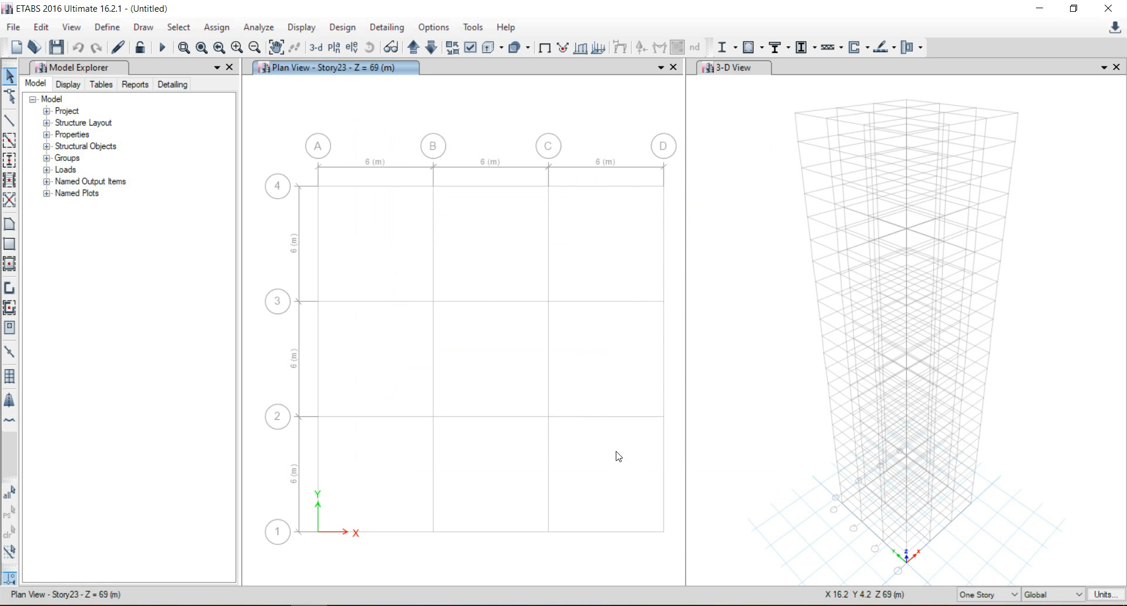
Check the problem statement image for the slab requirements and add a new slab section named SLAB150MM.
{"action": "left_click", "coordinate": [273, 605]}
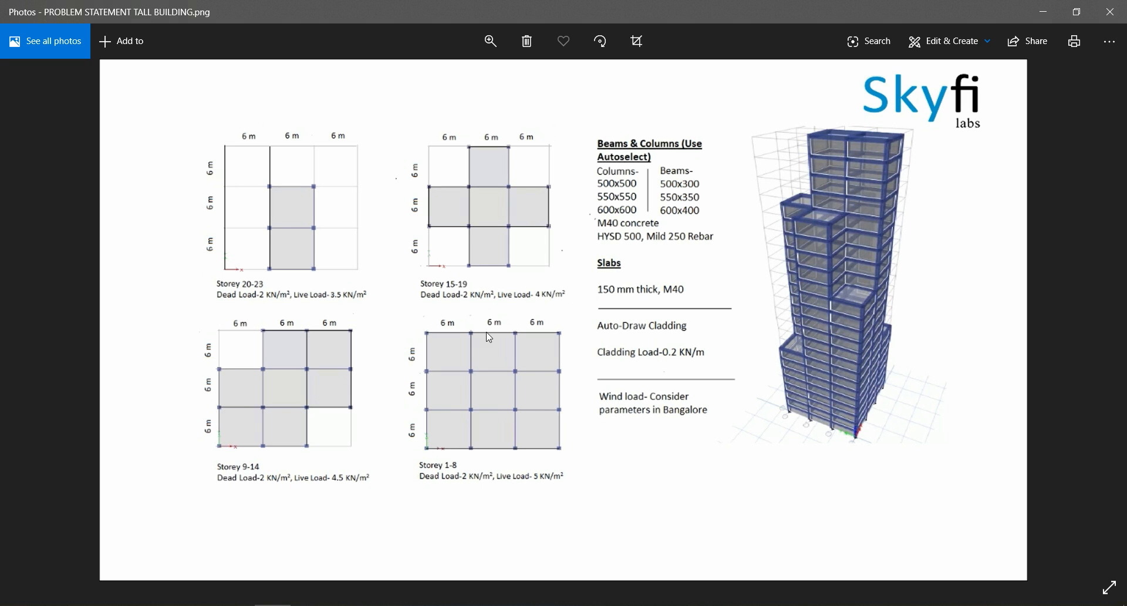
{"action": "key", "text": "alt+Tab"}
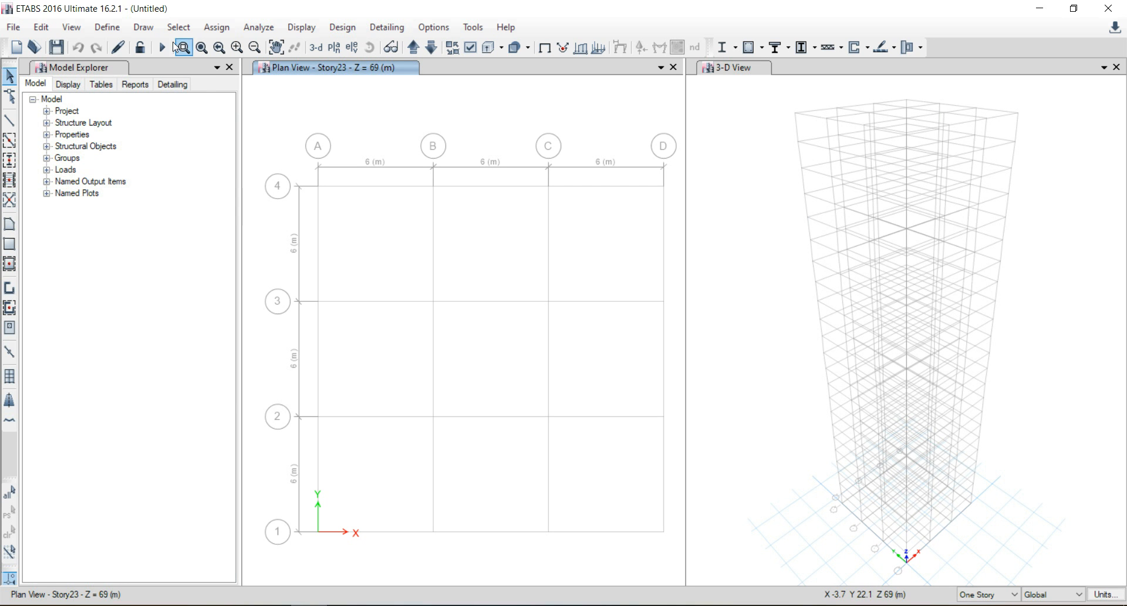
{"action": "left_click", "coordinate": [108, 27]}
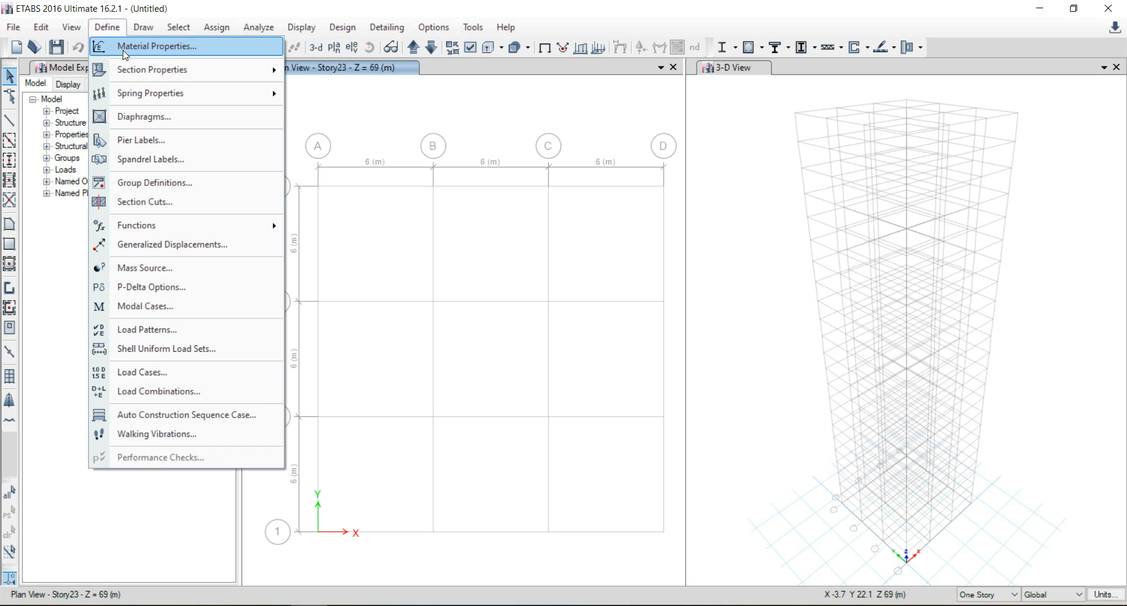
{"action": "mouse_move", "coordinate": [229, 69]}
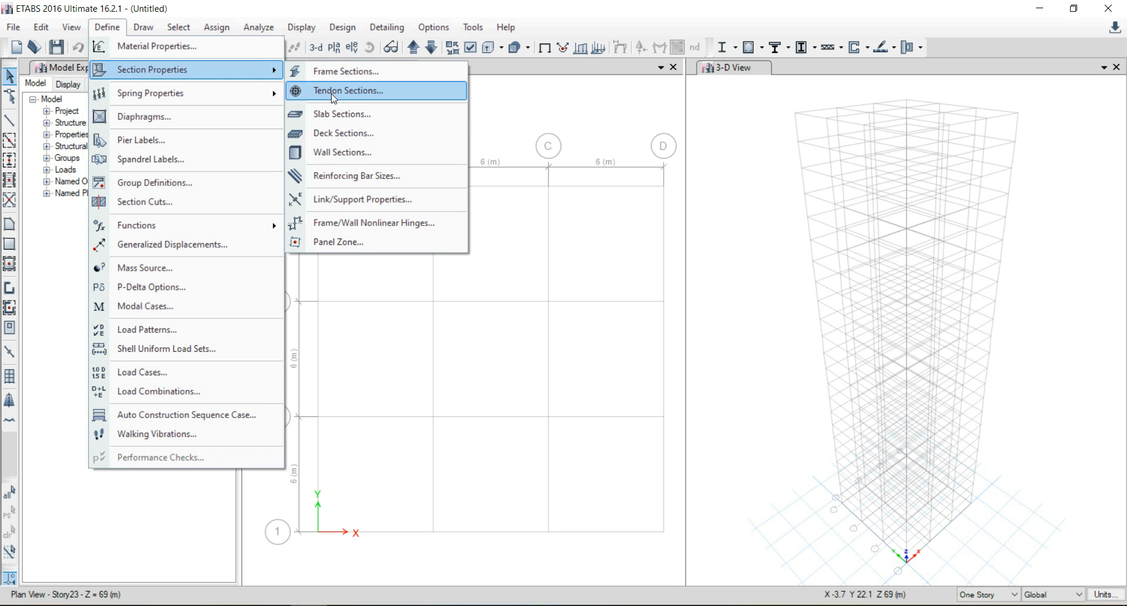
{"action": "left_click", "coordinate": [342, 112]}
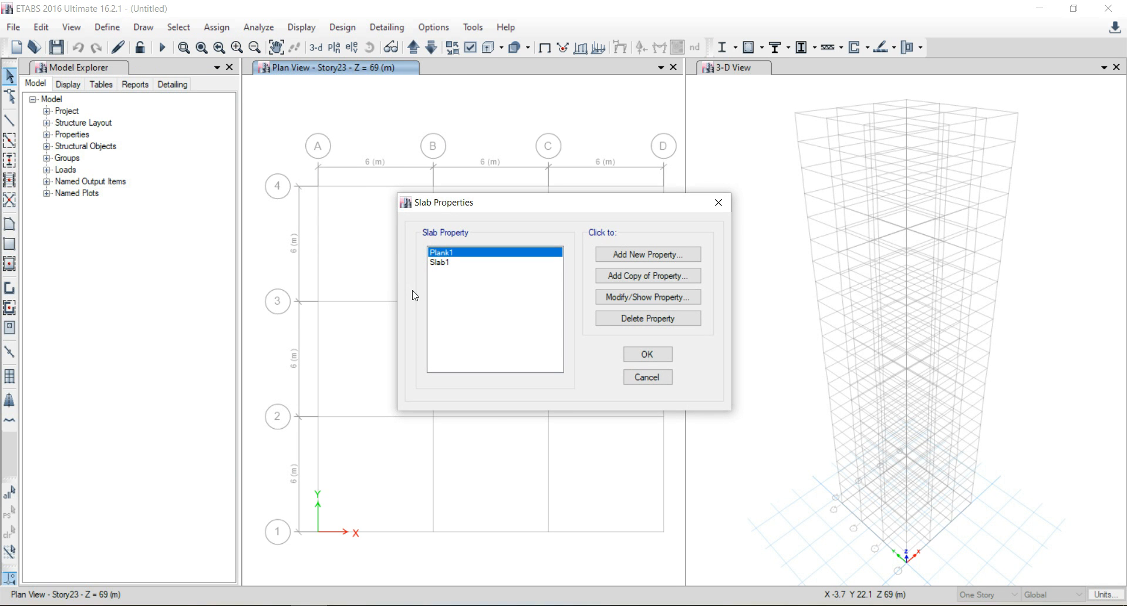
{"action": "left_click", "coordinate": [632, 258]}
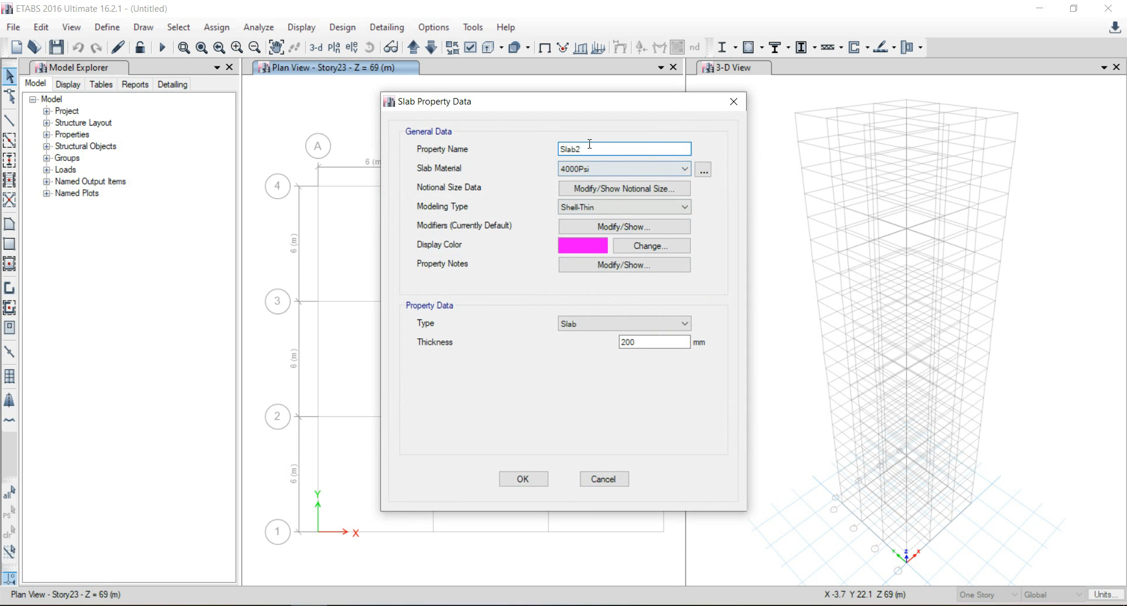
{"action": "type", "text": "SLAB150MM"}
Set the SLAB150MM material to M40 and its thickness to 150 mm, and accept the slab properties.
{"action": "left_click", "coordinate": [593, 169]}
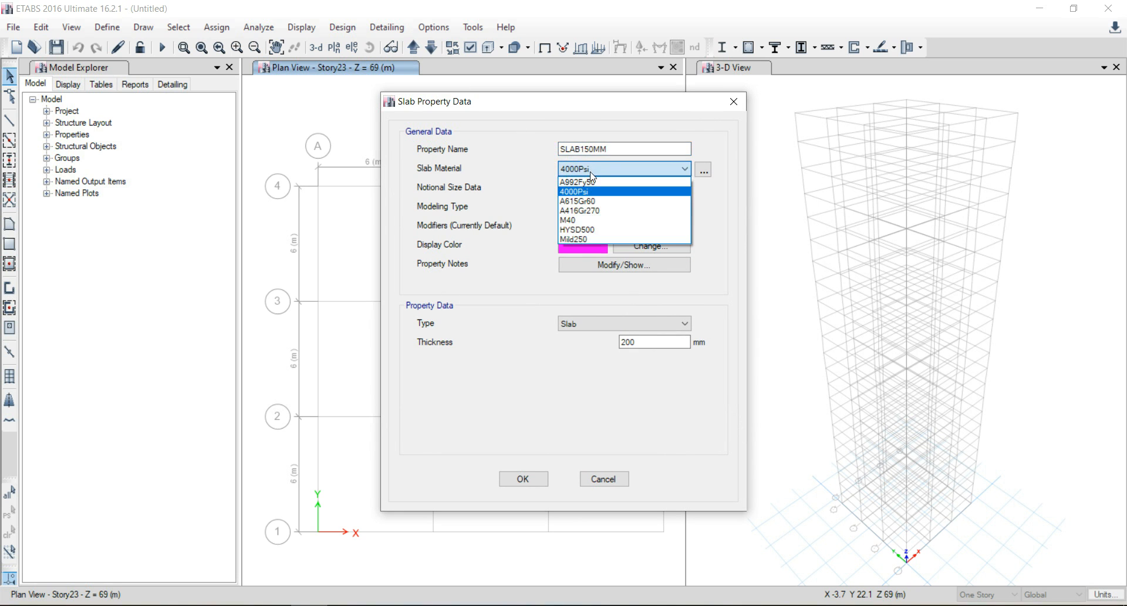
{"action": "left_click", "coordinate": [603, 220]}
{"action": "left_click_drag", "start_coordinate": [646, 343], "coordinate": [567, 347]}
{"action": "type", "text": "150"}
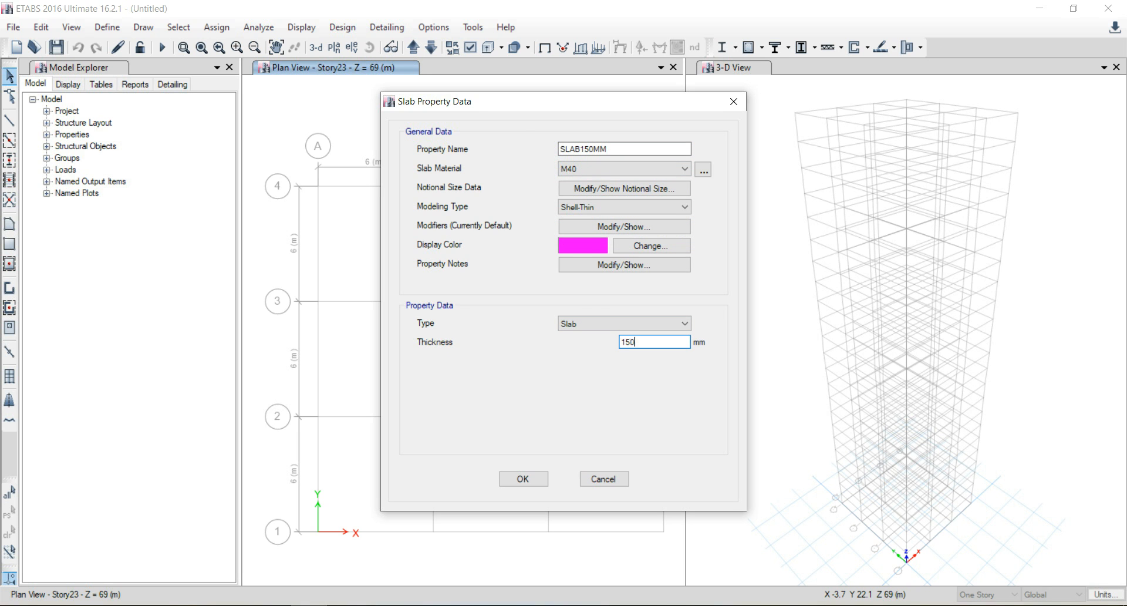
{"action": "left_click", "coordinate": [523, 479]}
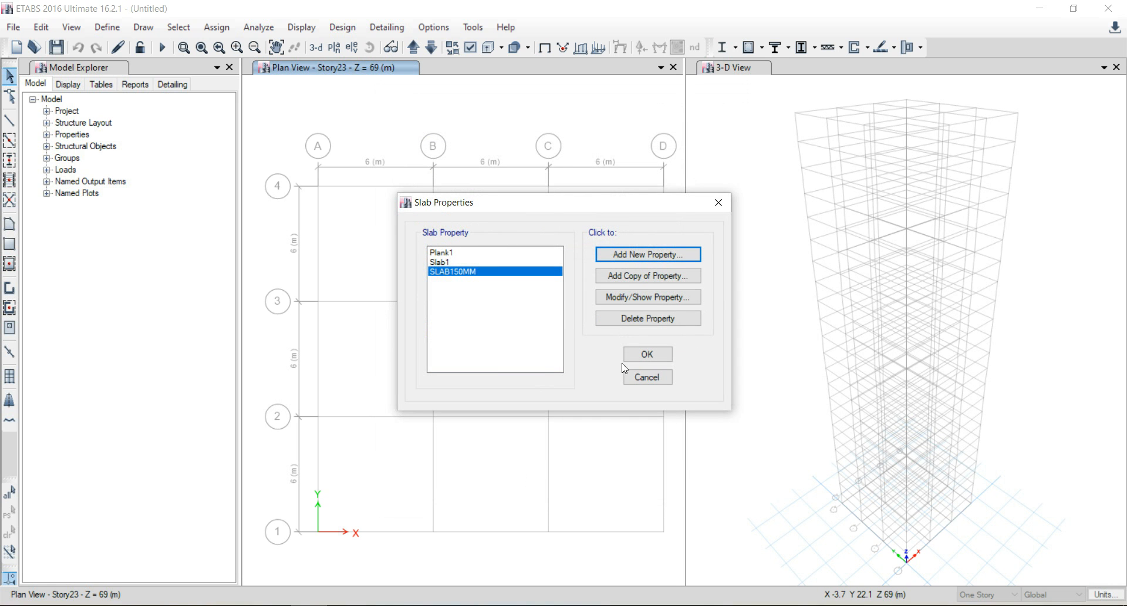
{"action": "left_click", "coordinate": [640, 356]}
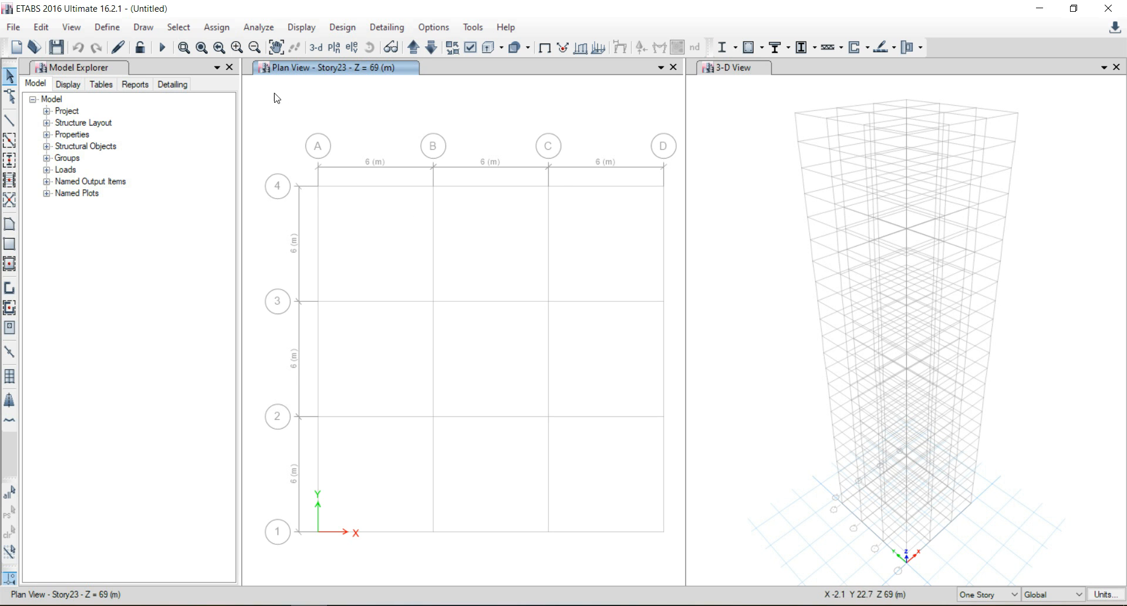
Set the section property for Quick Draw Columns to COLUMN AUTOSELECT and leave the drawing mode.
{"action": "left_click", "coordinate": [10, 158]}
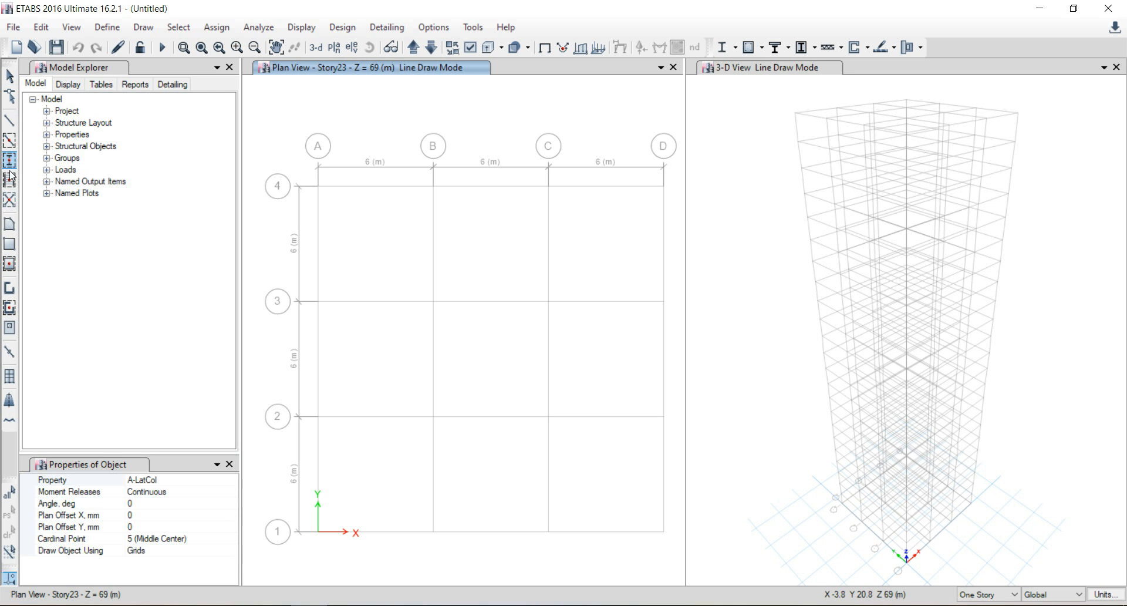
{"action": "left_click", "coordinate": [146, 29]}
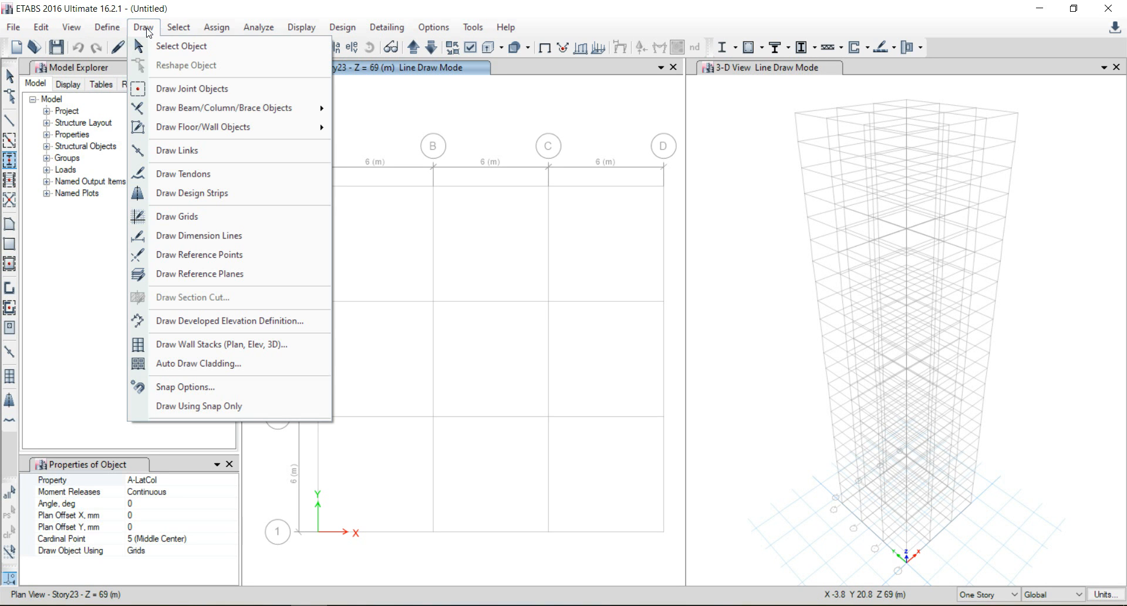
{"action": "mouse_move", "coordinate": [228, 113]}
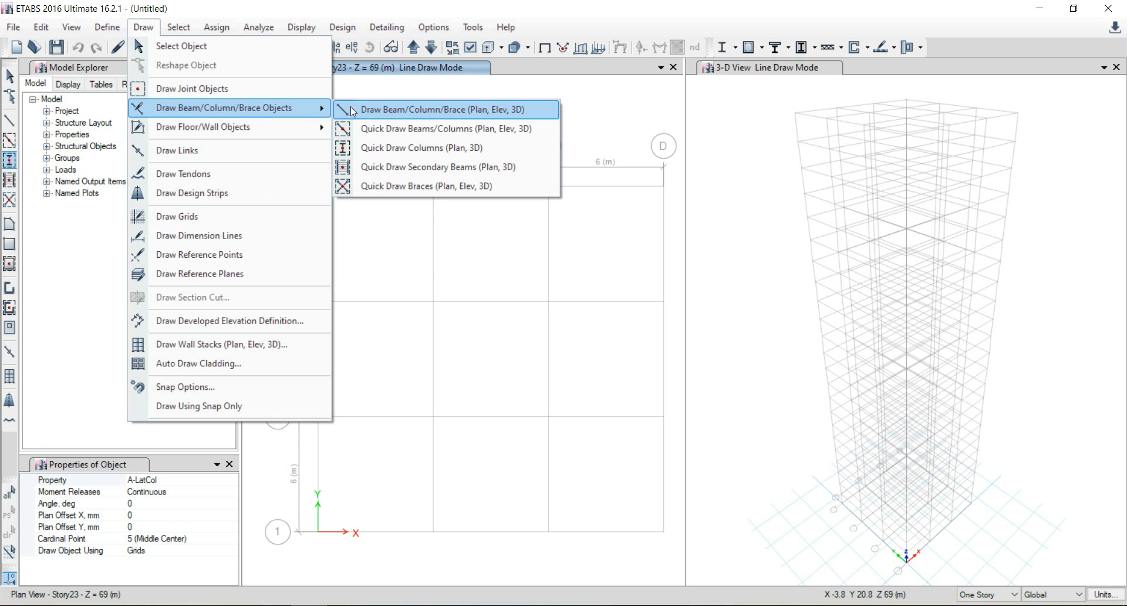
{"action": "left_click", "coordinate": [381, 148]}
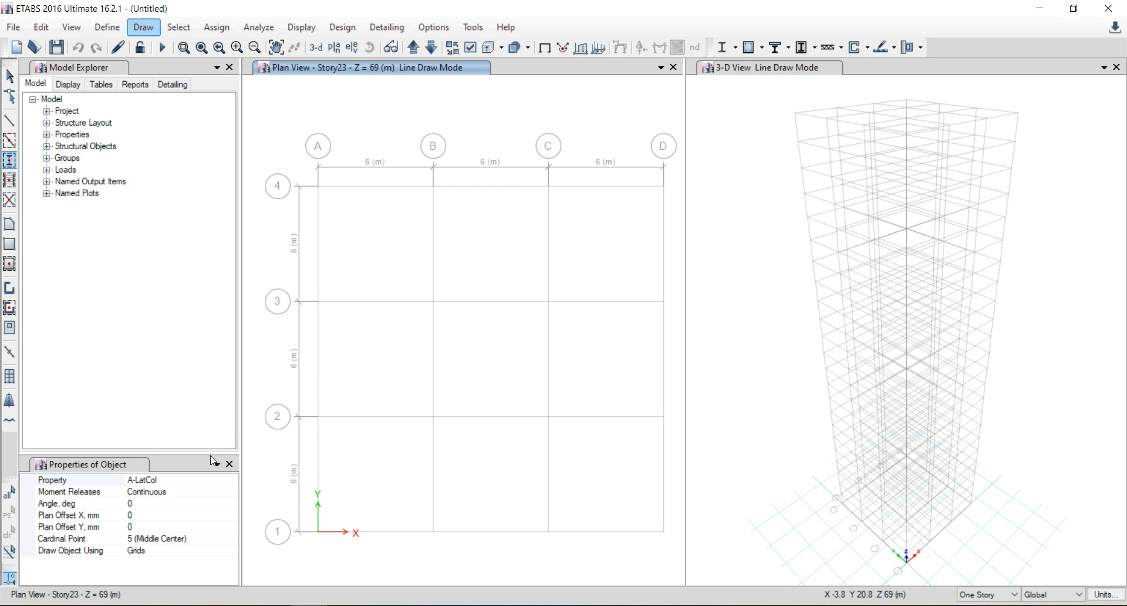
{"action": "left_click", "coordinate": [233, 482]}
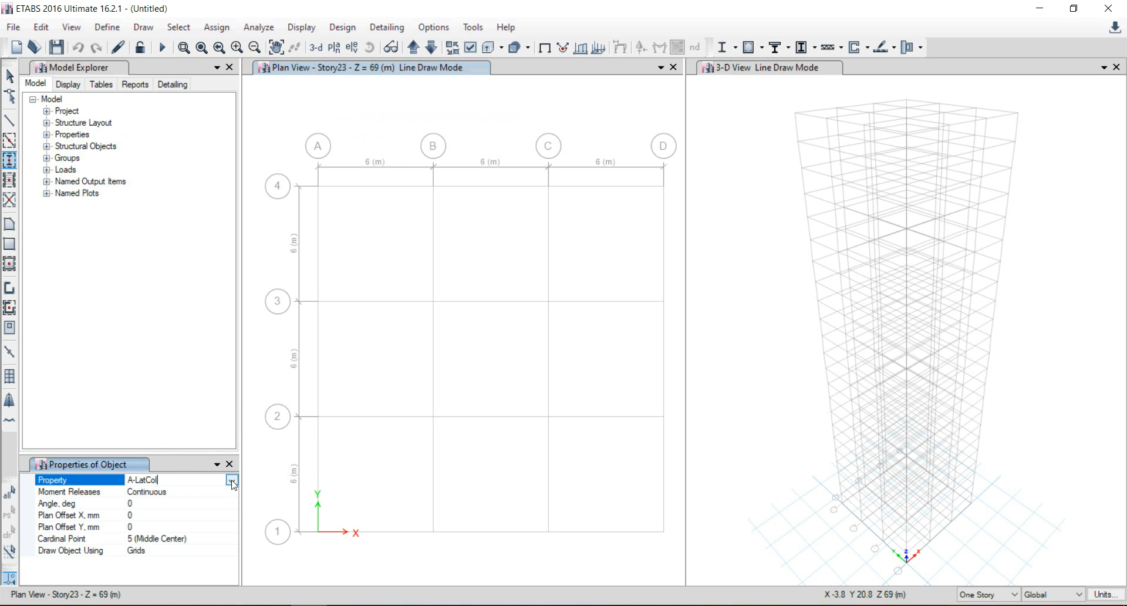
{"action": "left_click", "coordinate": [232, 481]}
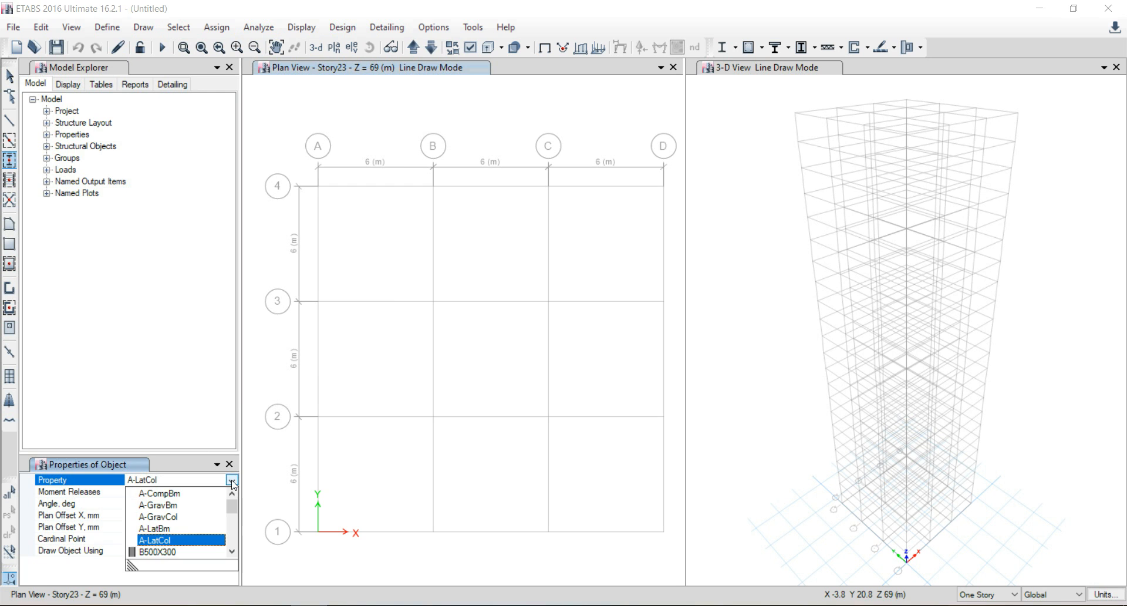
{"action": "scroll", "coordinate": [184, 534], "scroll_direction": "down", "scroll_amount": 4}
{"action": "left_click", "coordinate": [176, 529]}
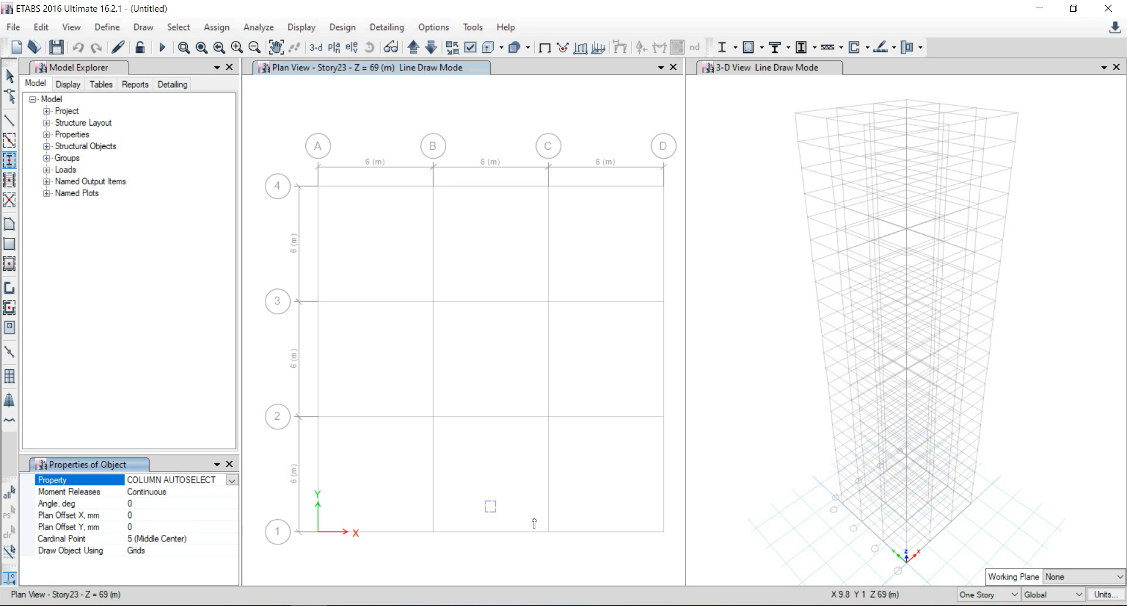
{"action": "left_click", "coordinate": [275, 142]}
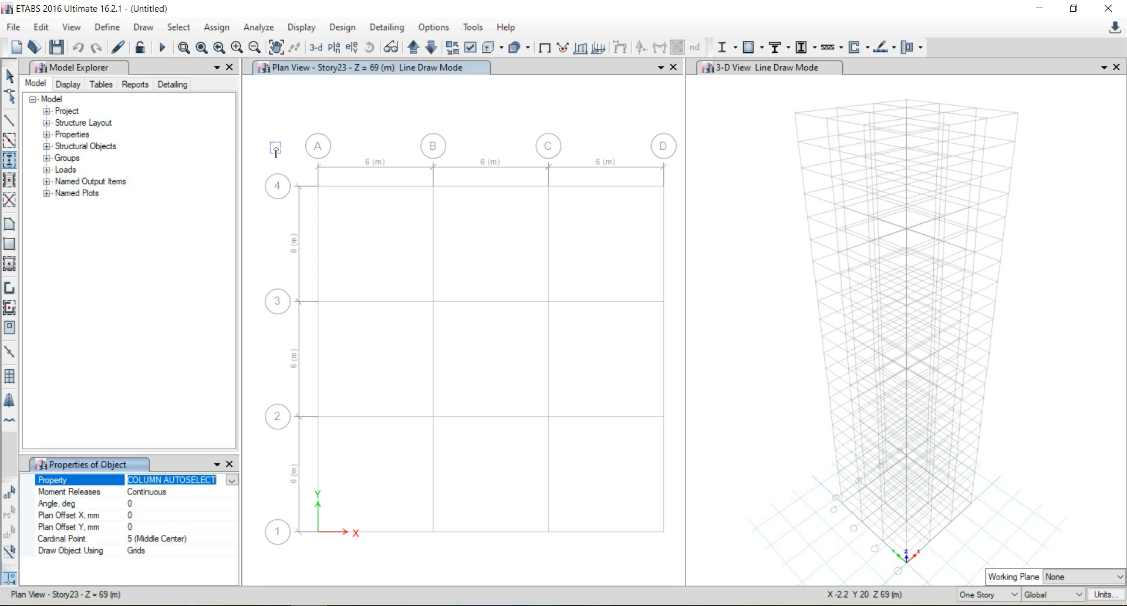
{"action": "key", "text": "Escape"}
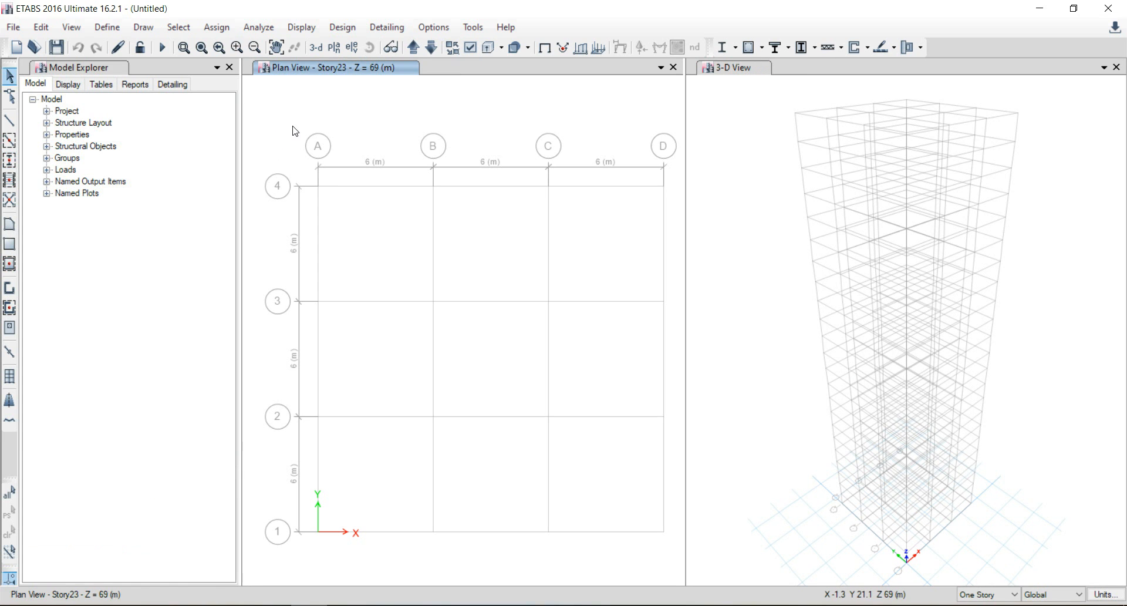
Apply drawing to Similar Stories and switch the plan view to Story1.
{"action": "left_click", "coordinate": [997, 594]}
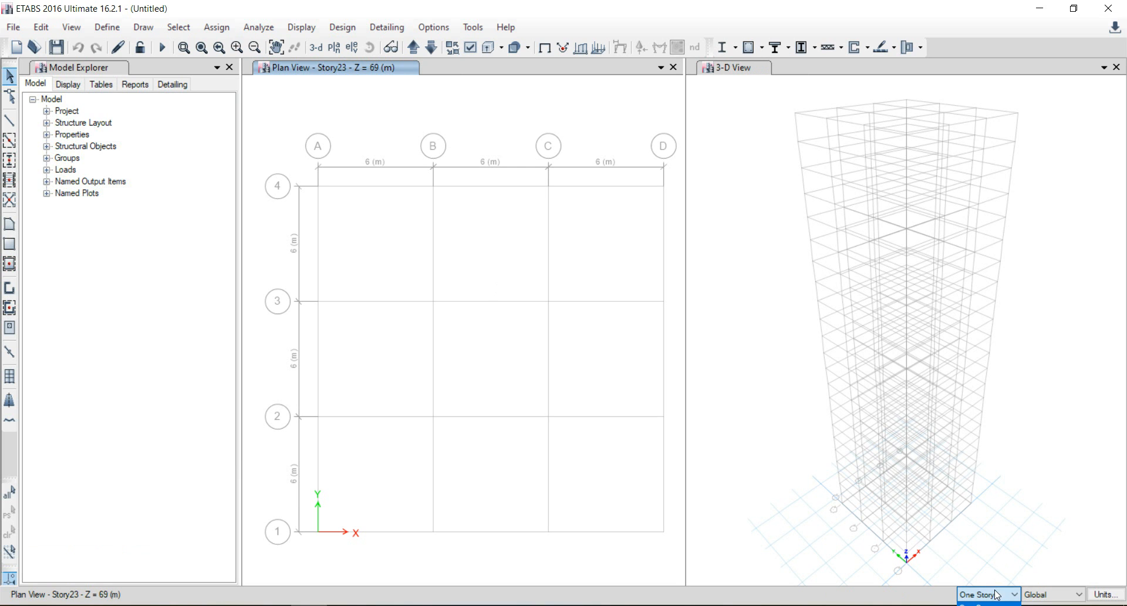
{"action": "left_click", "coordinate": [993, 603]}
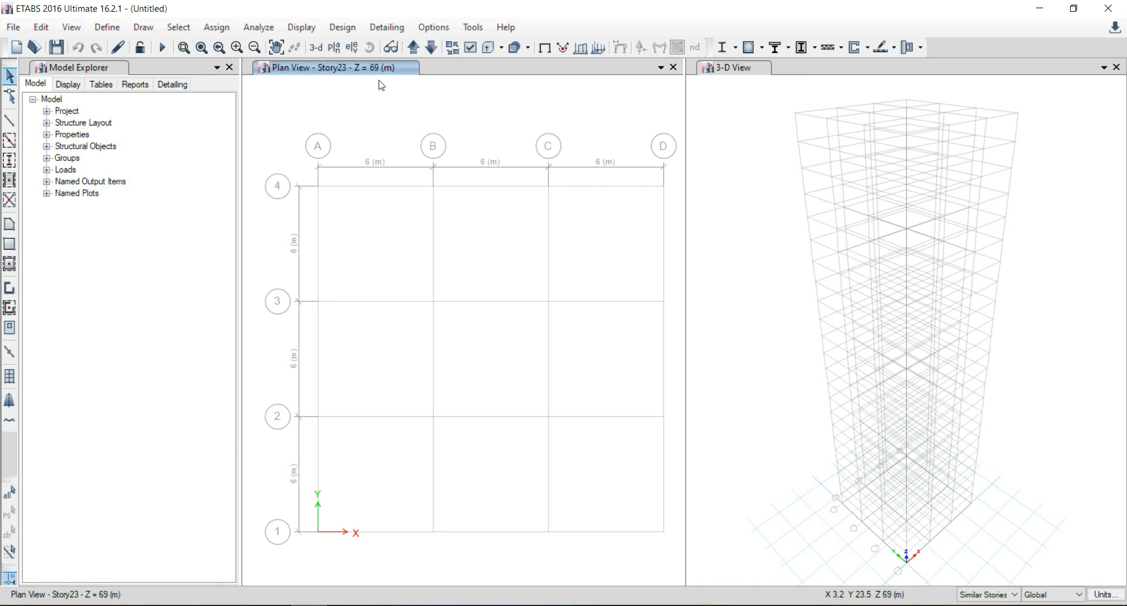
{"action": "left_click", "coordinate": [413, 48]}
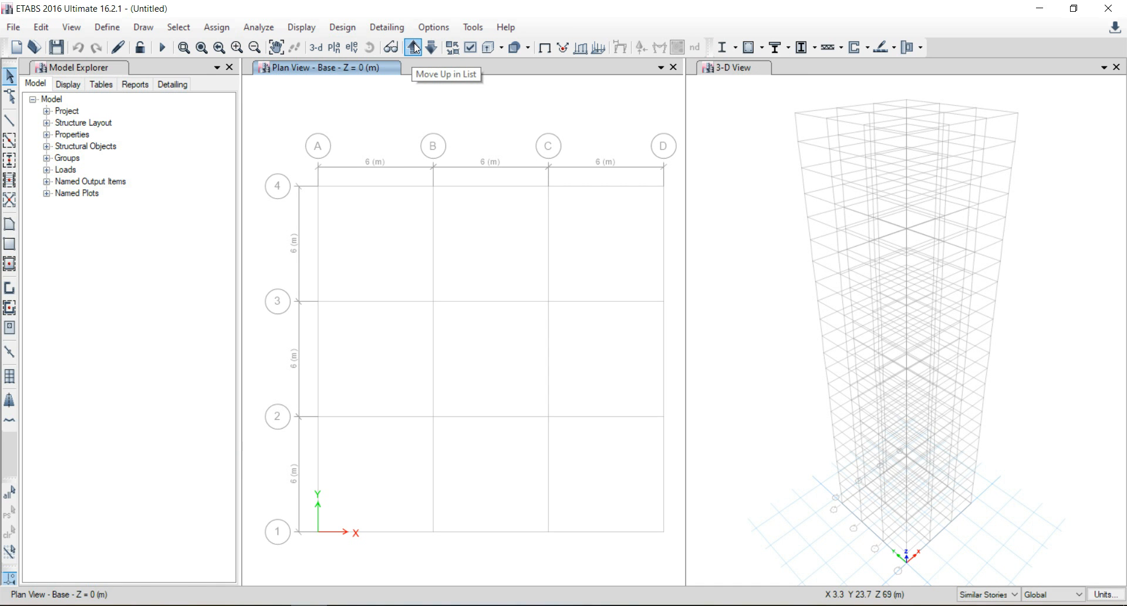
{"action": "left_click", "coordinate": [414, 47]}
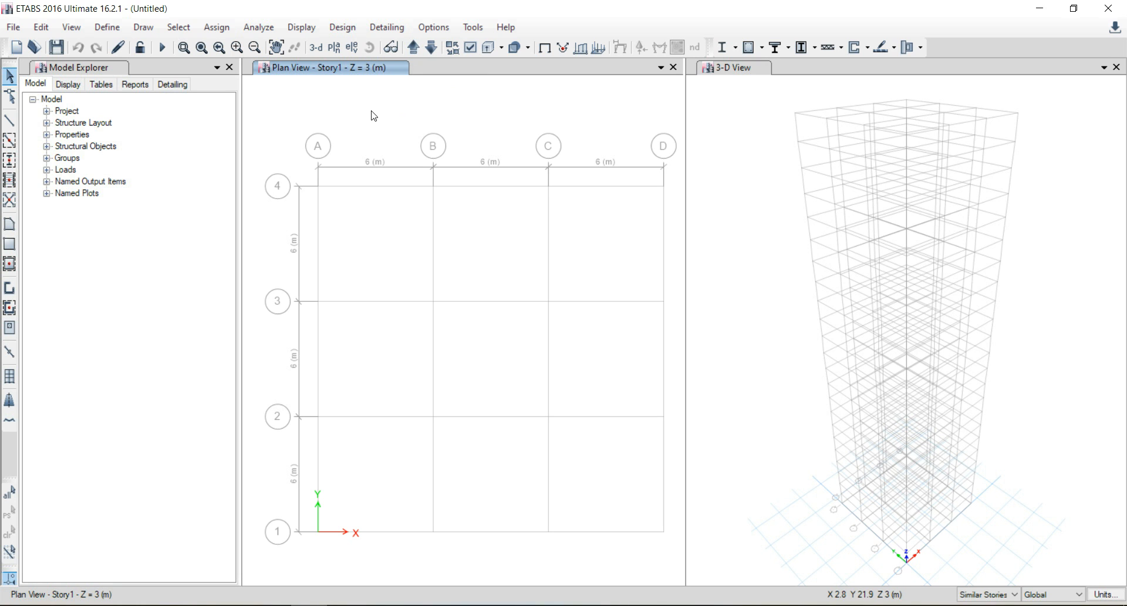
Draw COLUMN AUTOSELECT columns at every grid intersection from A to D and 1 to 4 on the Story1 plan.
{"action": "left_click", "coordinate": [9, 160]}
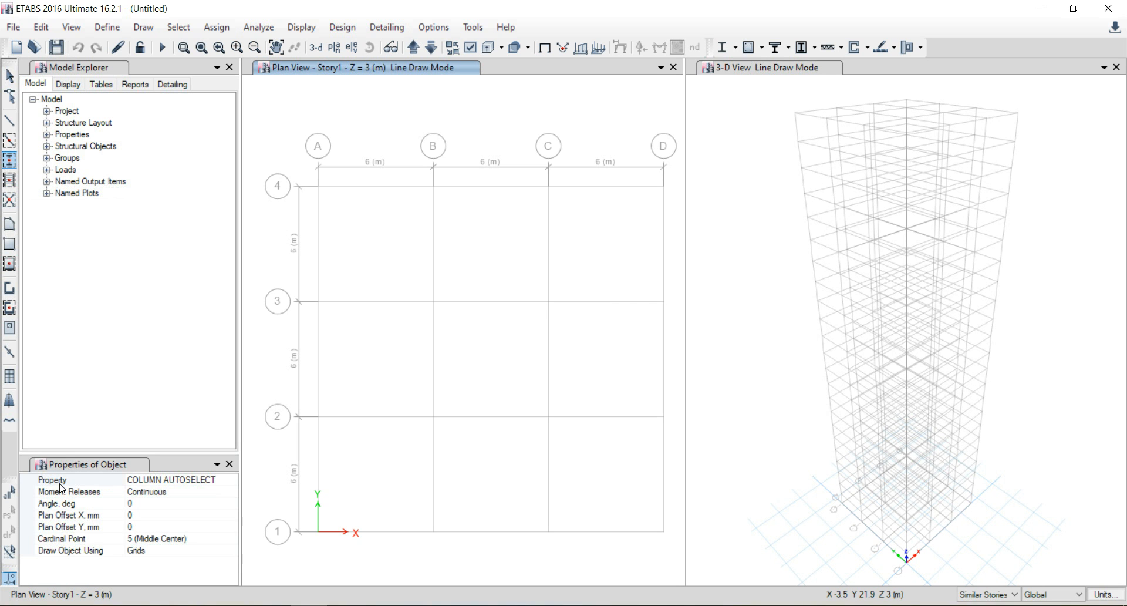
{"action": "mouse_move", "coordinate": [282, 147]}
{"action": "left_mouse_down"}
{"action": "mouse_move", "coordinate": [453, 352]}
{"action": "mouse_move", "coordinate": [682, 544]}
{"action": "left_mouse_up"}
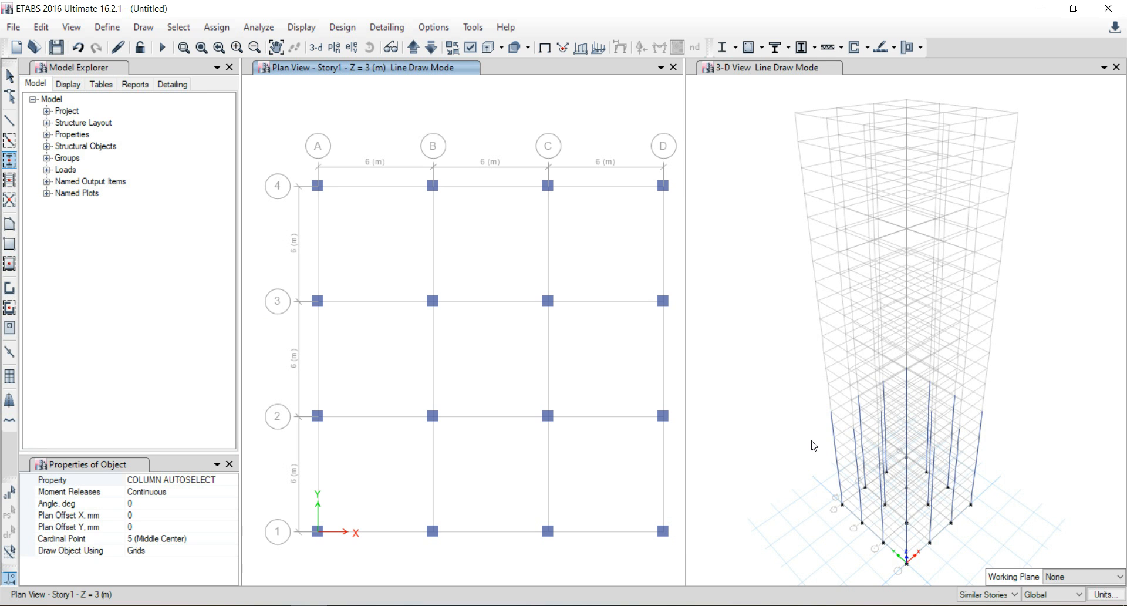
Quick-draw BEAM AUTOSELECT beams along all grid lines A to D and 1 to 4 on the Story1 plan.
{"action": "left_click", "coordinate": [8, 139]}
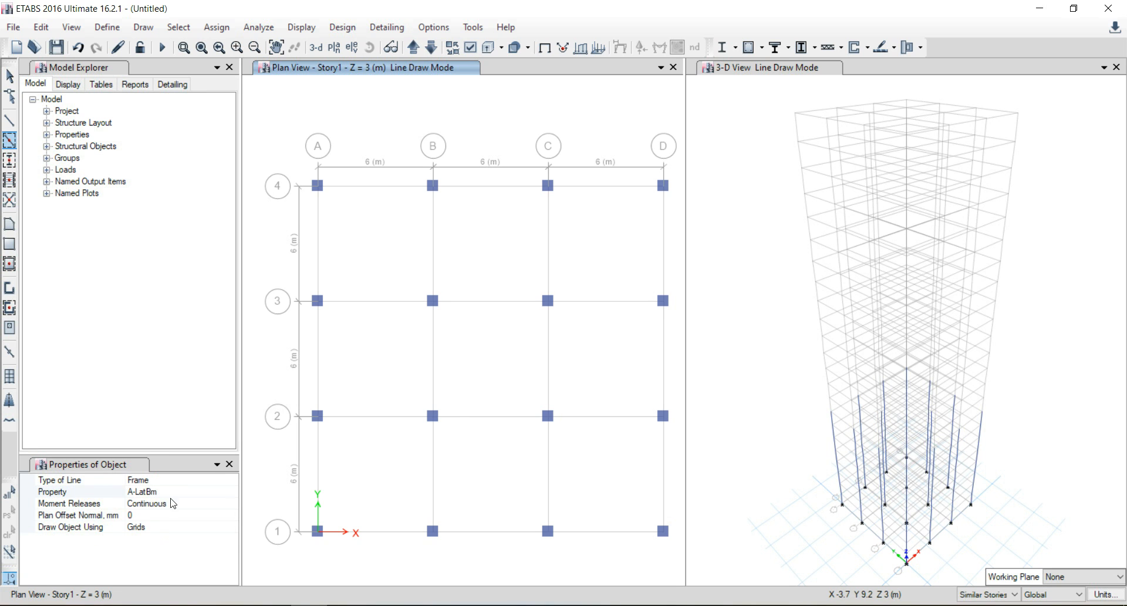
{"action": "left_click", "coordinate": [231, 492]}
{"action": "left_click", "coordinate": [232, 492]}
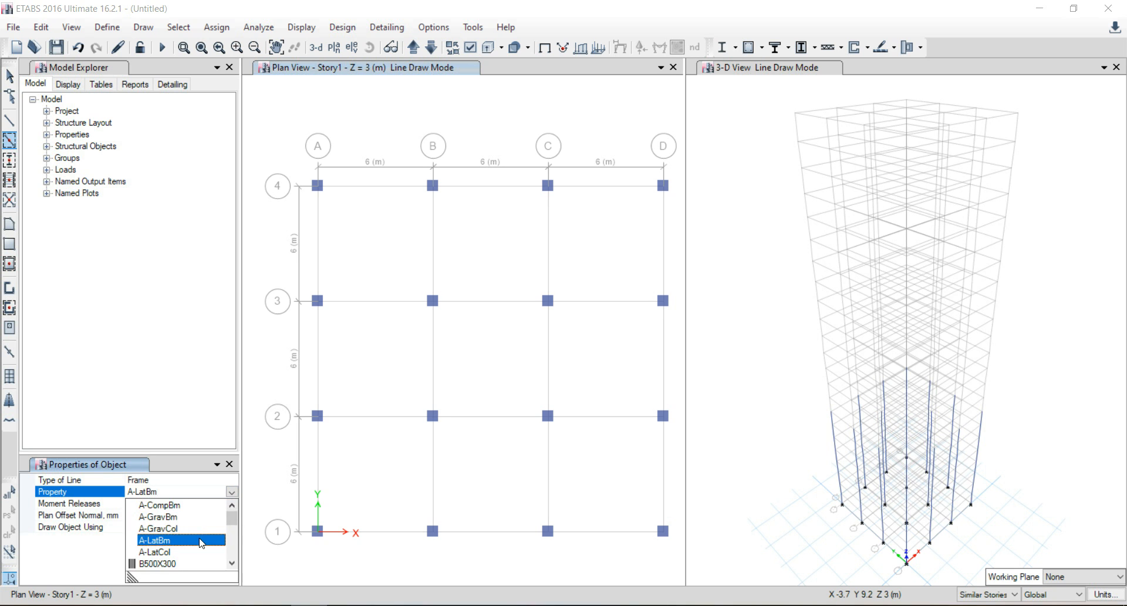
{"action": "left_click", "coordinate": [178, 528]}
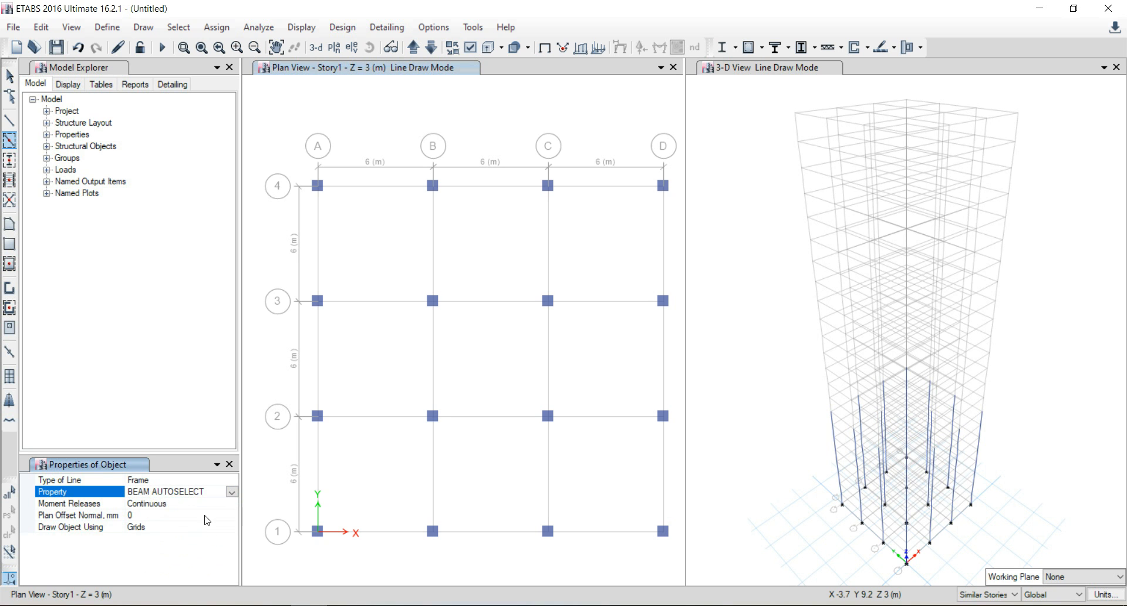
{"action": "mouse_move", "coordinate": [272, 138]}
{"action": "left_mouse_down"}
{"action": "mouse_move", "coordinate": [646, 453]}
{"action": "mouse_move", "coordinate": [696, 559]}
{"action": "left_mouse_up"}
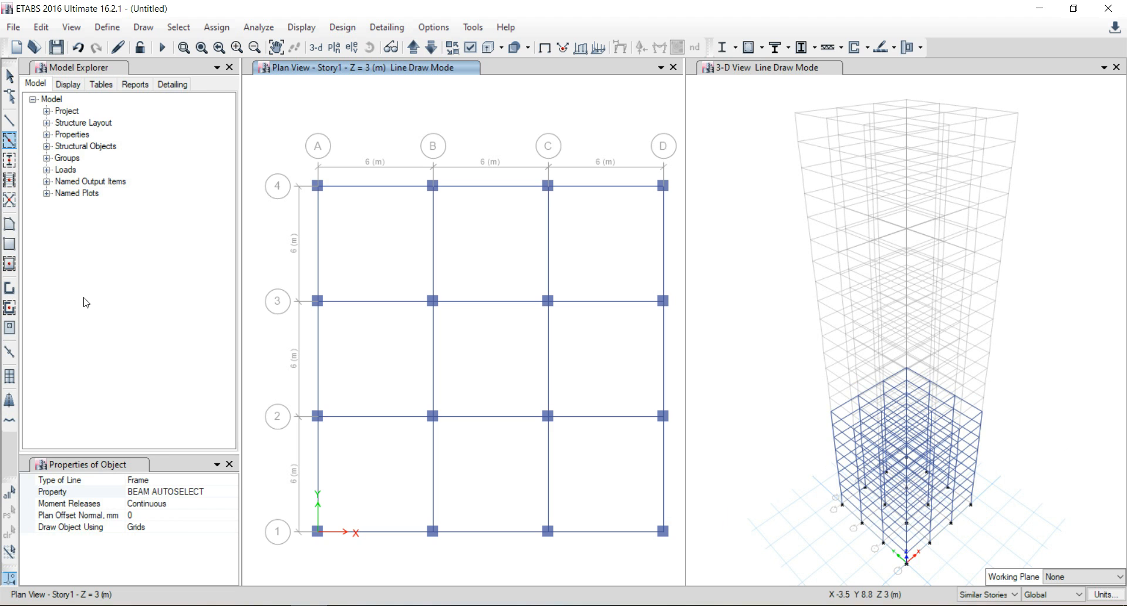
Quick-draw SLAB150MM floor slabs in all nine bays of the Story1 plan.
{"action": "left_click", "coordinate": [10, 263]}
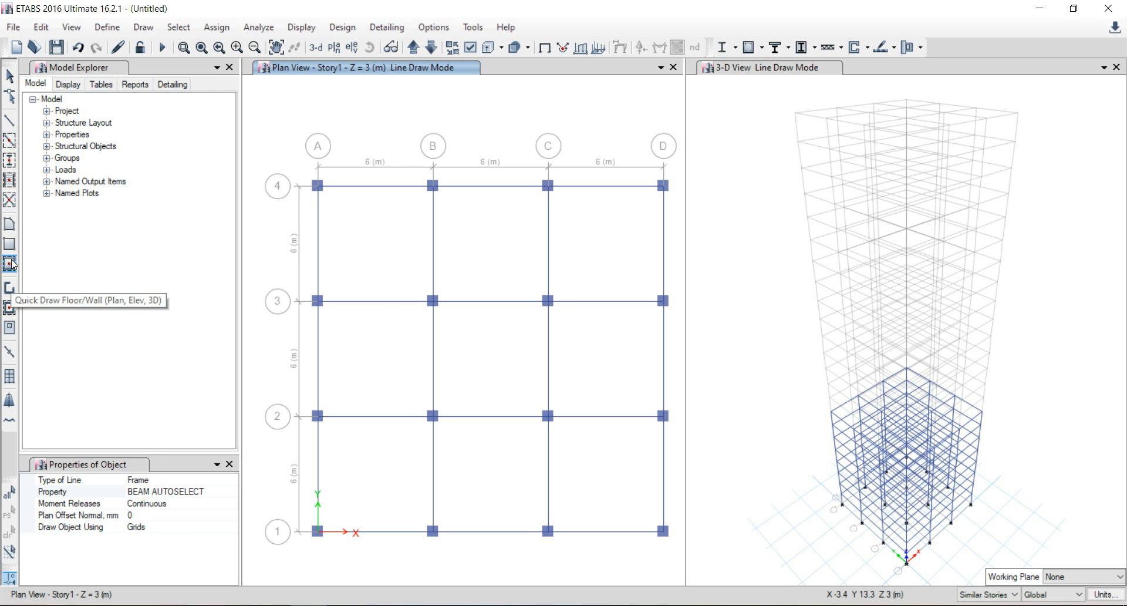
{"action": "left_click", "coordinate": [225, 479]}
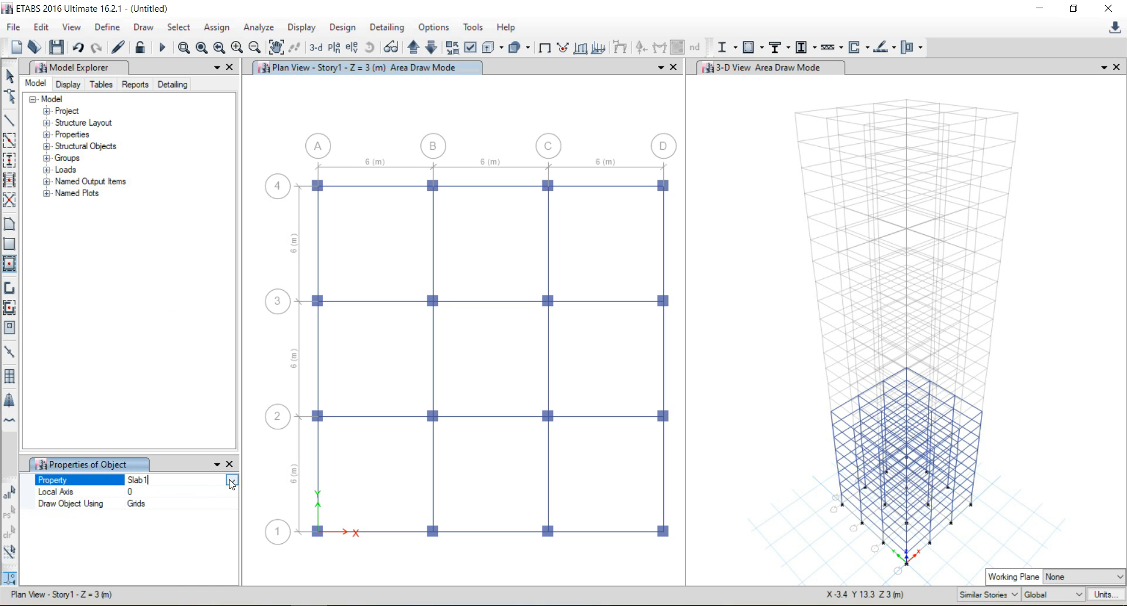
{"action": "left_click", "coordinate": [231, 480]}
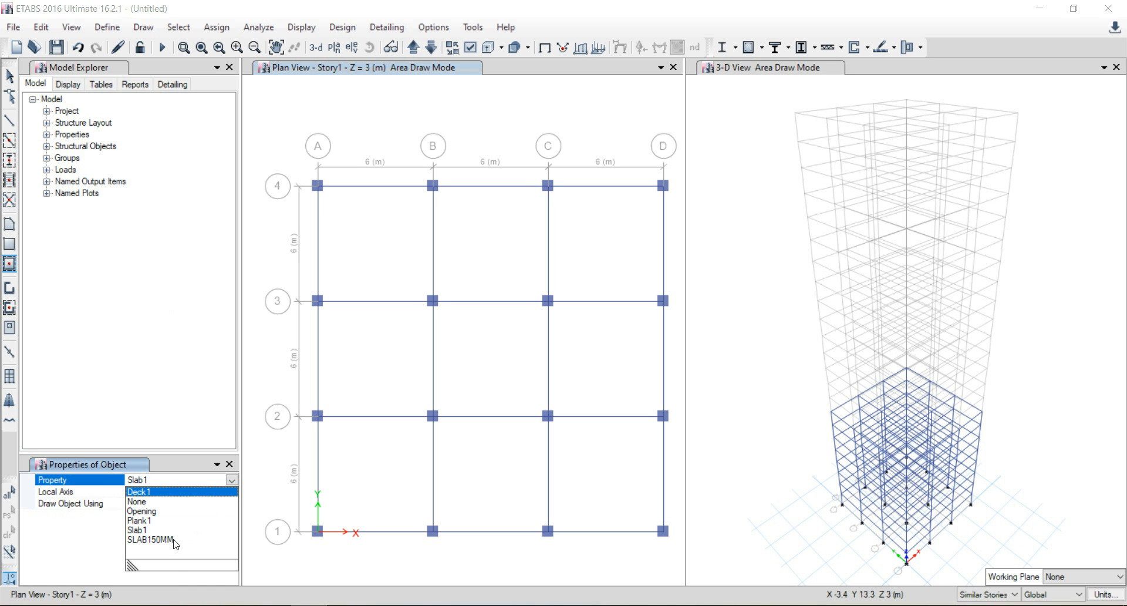
{"action": "left_click", "coordinate": [151, 540]}
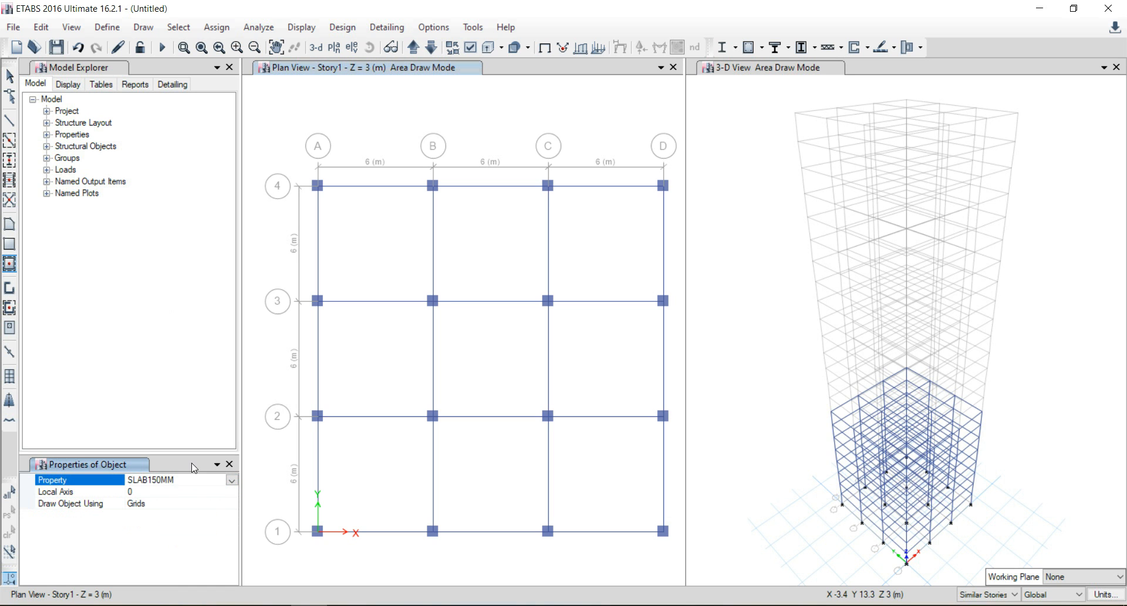
{"action": "left_click_drag", "start_coordinate": [292, 141], "coordinate": [679, 548]}
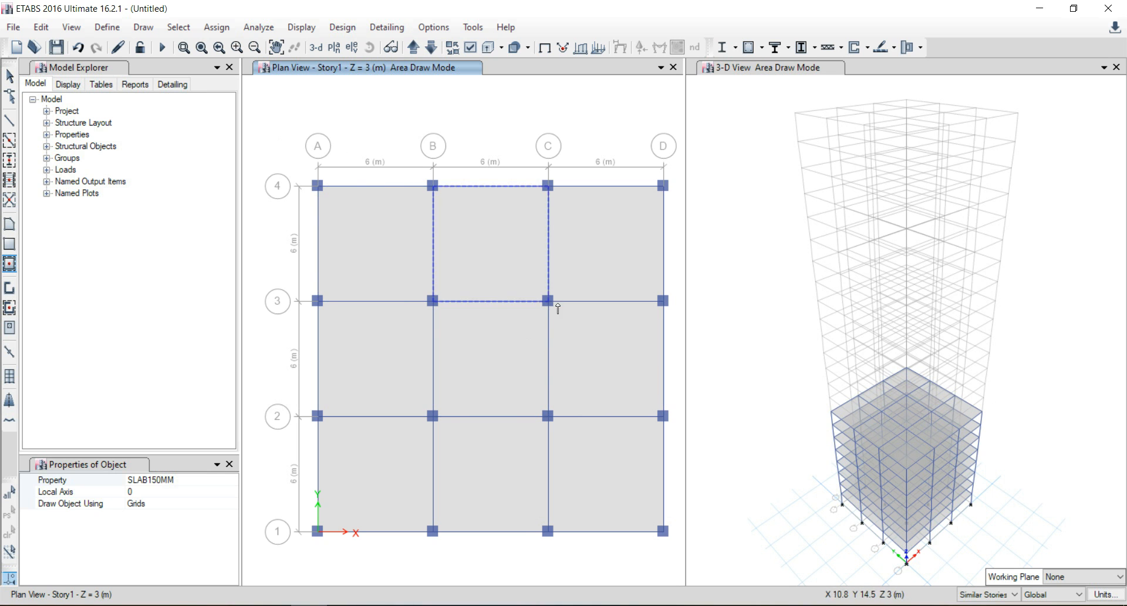
Check the problem statement layouts, leave the slab drawing mode and switch the plan view to Story9.
{"action": "left_click", "coordinate": [282, 605]}
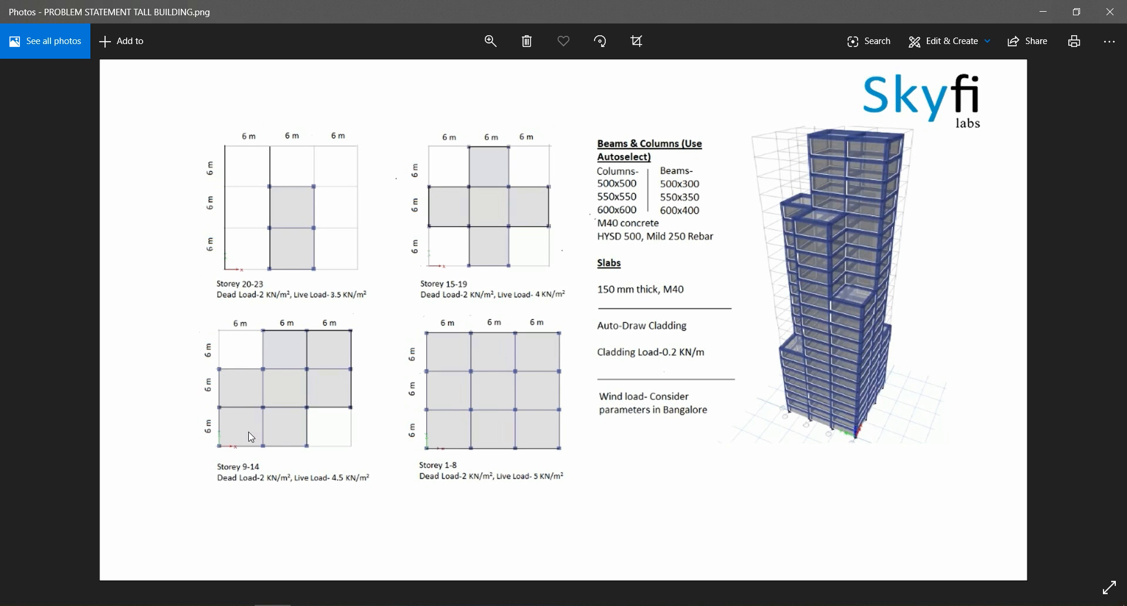
{"action": "left_click", "coordinate": [309, 605]}
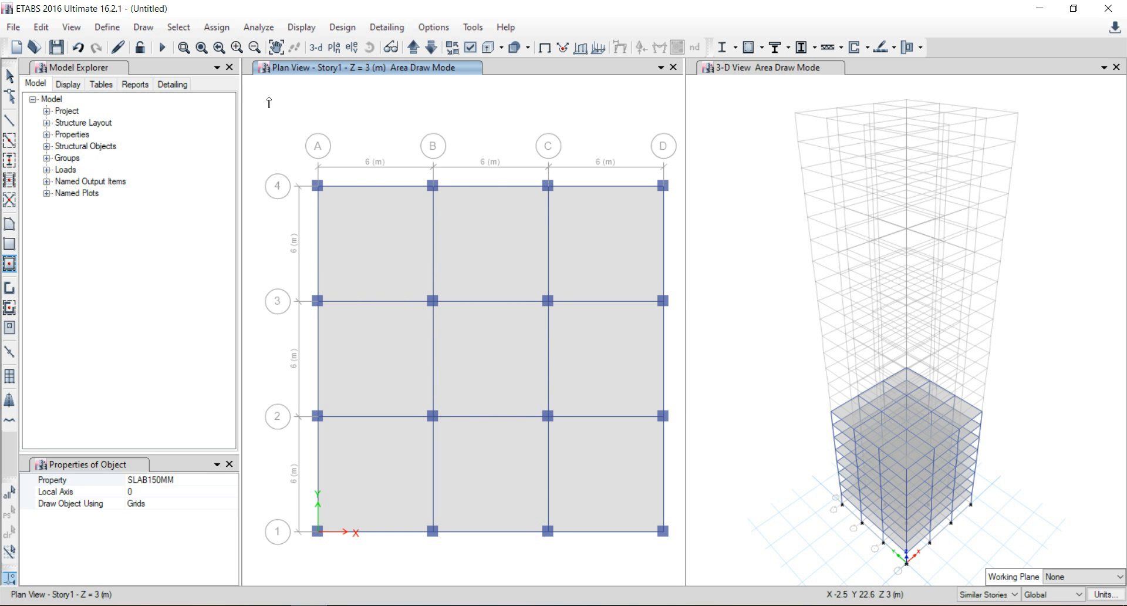
{"action": "key", "text": "Escape"}
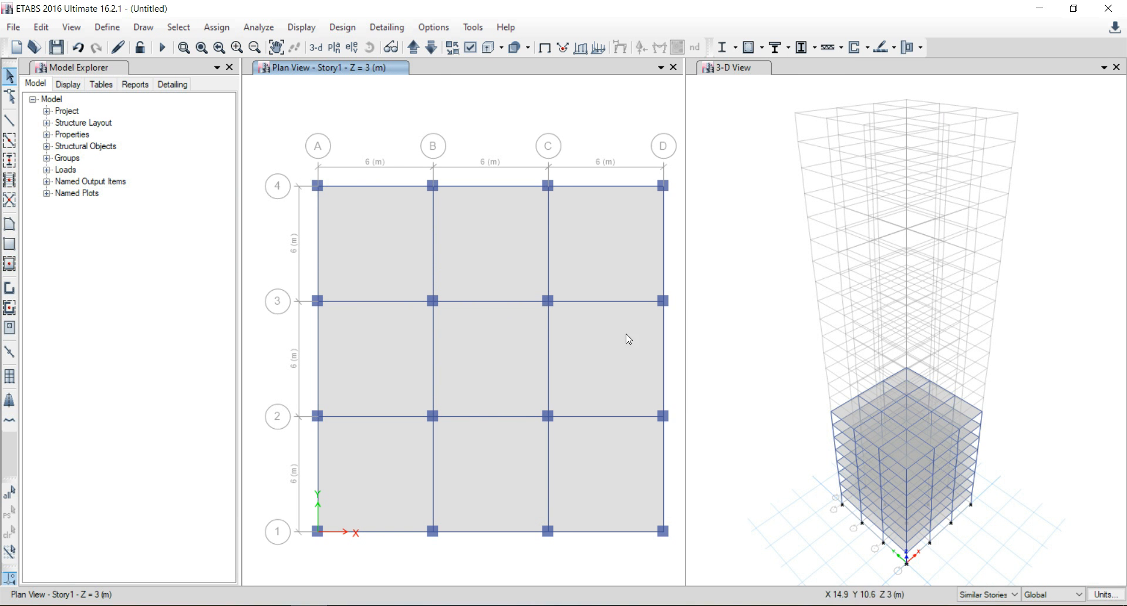
{"action": "left_click", "coordinate": [414, 50]}
{"action": "left_click", "coordinate": [413, 51]}
{"action": "left_click", "coordinate": [414, 51]}
{"action": "left_click", "coordinate": [415, 50]}
{"action": "left_click", "coordinate": [414, 50]}
{"action": "left_click", "coordinate": [415, 50]}
{"action": "left_click", "coordinate": [415, 50]}
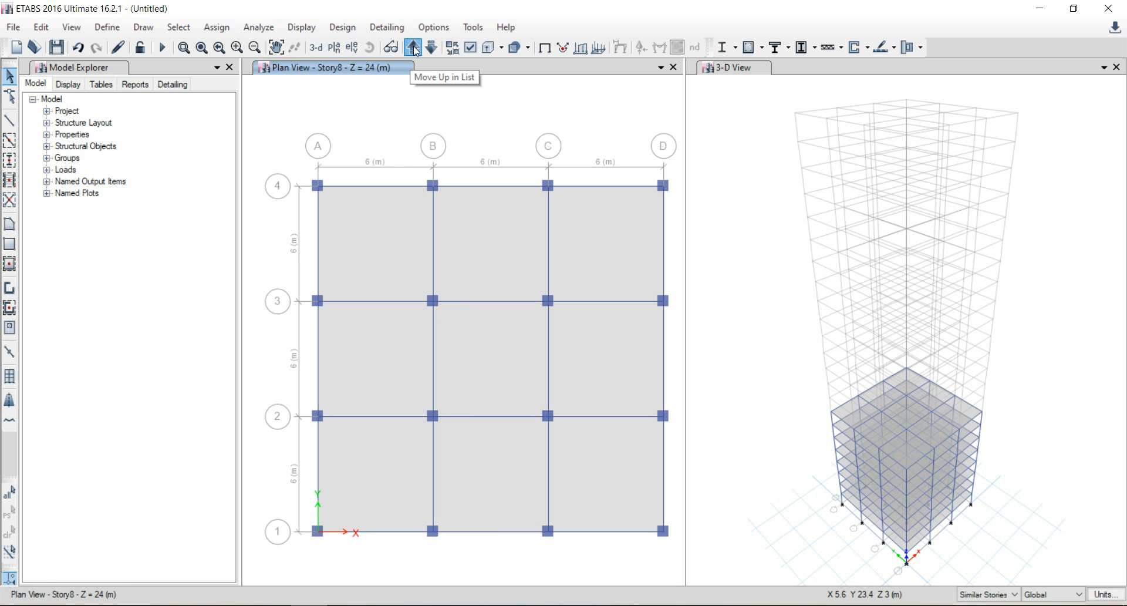
{"action": "left_click", "coordinate": [414, 51]}
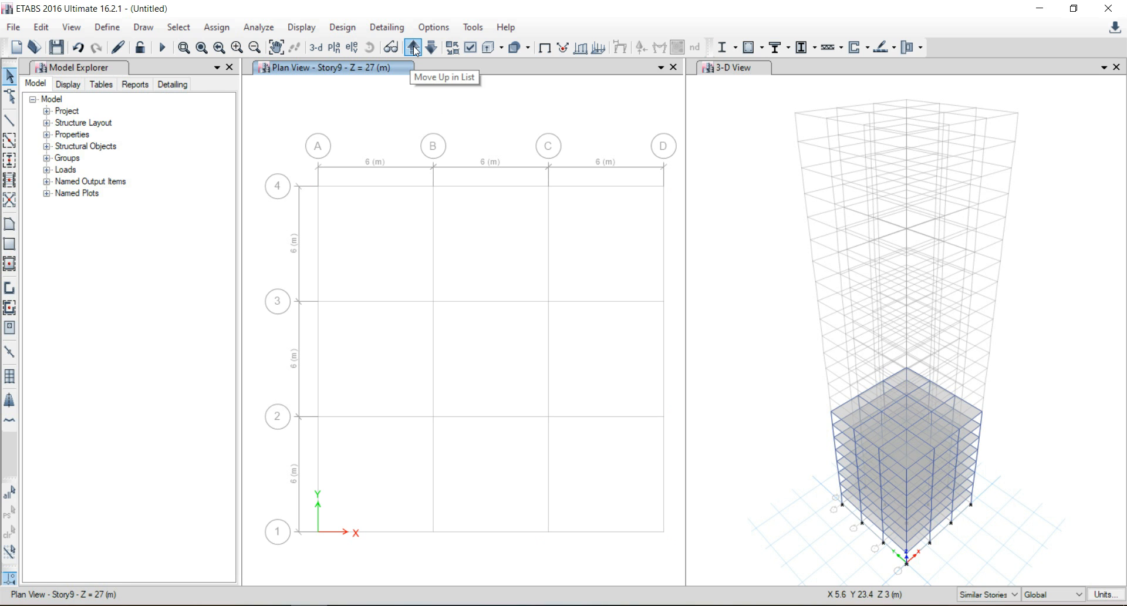
Following the storey 9-14 layout in the problem statement, draw COLUMN AUTOSELECT columns on Story9 at every grid intersection except A4 and D1.
{"action": "left_click", "coordinate": [8, 160]}
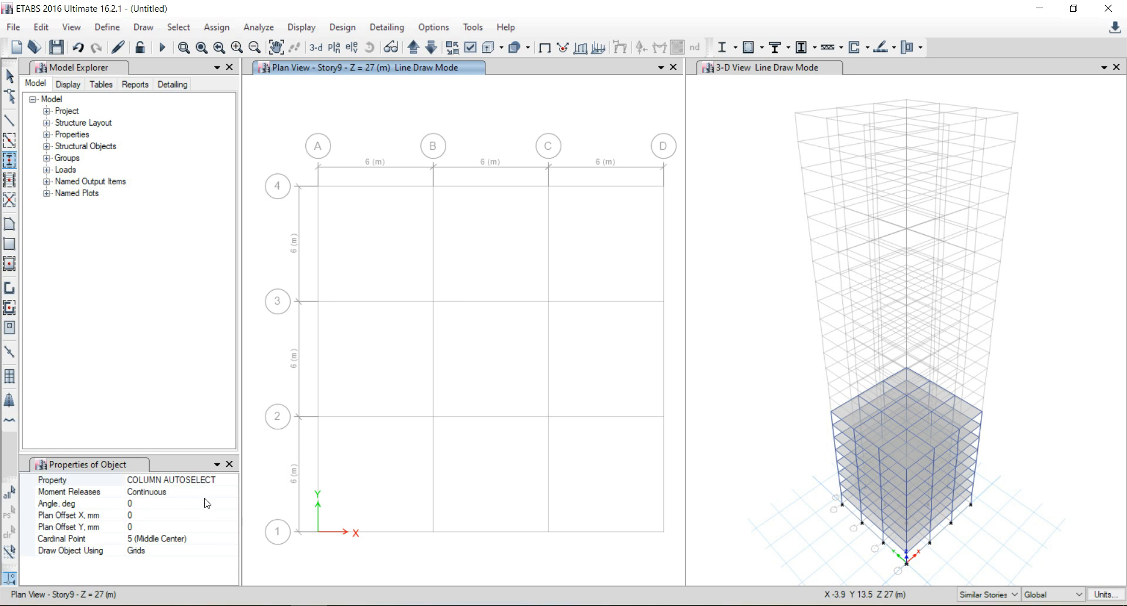
{"action": "left_click", "coordinate": [273, 605]}
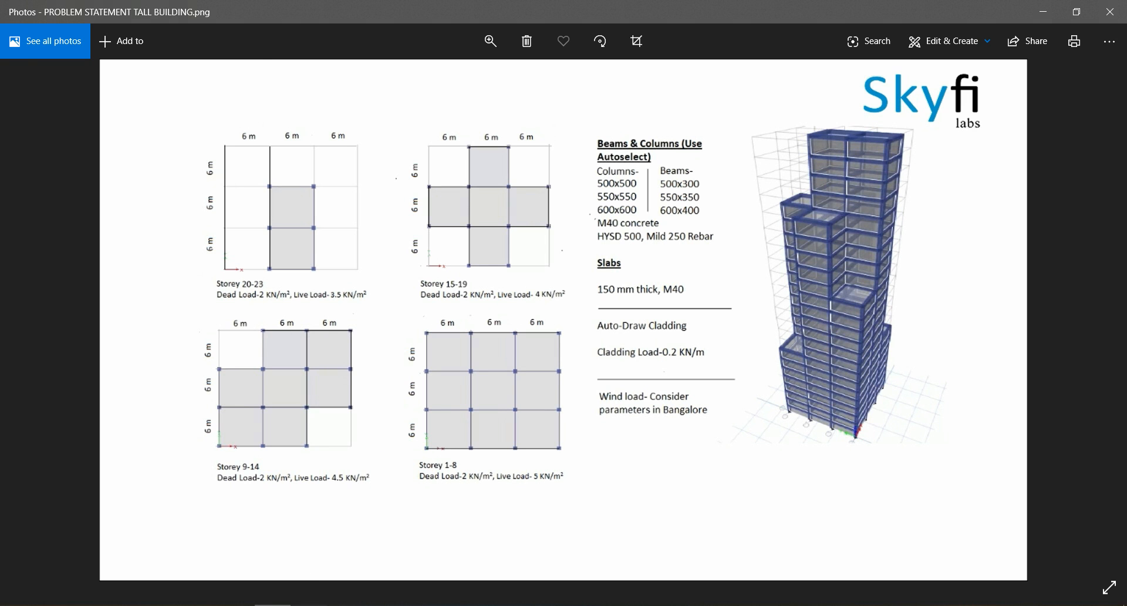
{"action": "key", "text": "alt+Tab"}
{"action": "mouse_move", "coordinate": [406, 134]}
{"action": "left_mouse_down"}
{"action": "mouse_move", "coordinate": [624, 348]}
{"action": "mouse_move", "coordinate": [683, 446]}
{"action": "left_mouse_up"}
{"action": "left_click_drag", "start_coordinate": [401, 379], "coordinate": [560, 538]}
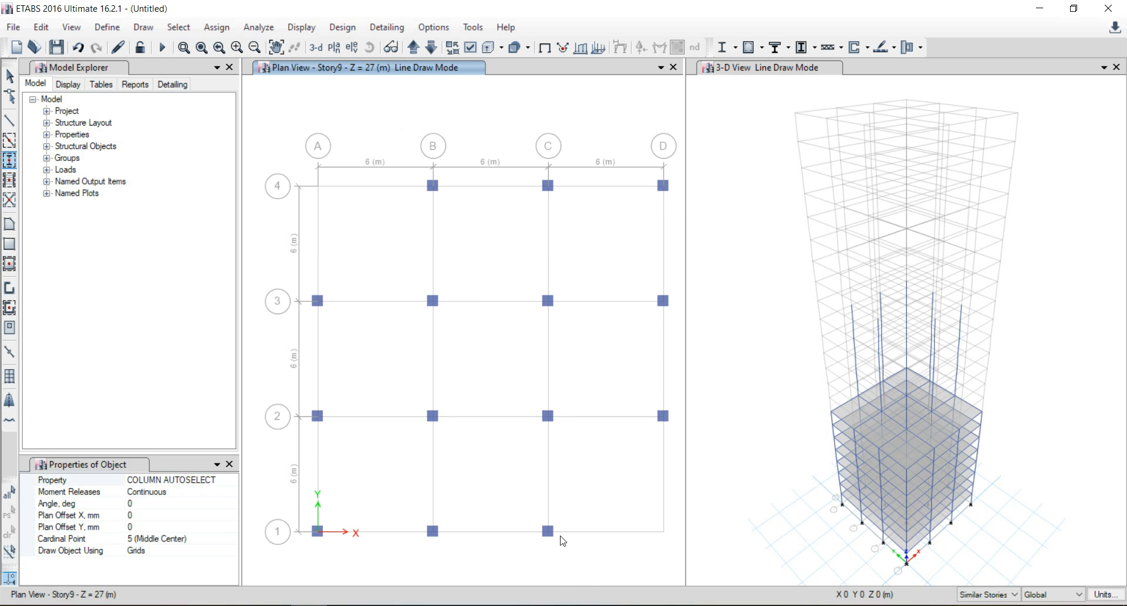
Quick-draw BEAM AUTOSELECT beams on Story9 around the bays B-D/2-4 and A-C/1-3.
{"action": "left_click", "coordinate": [8, 140]}
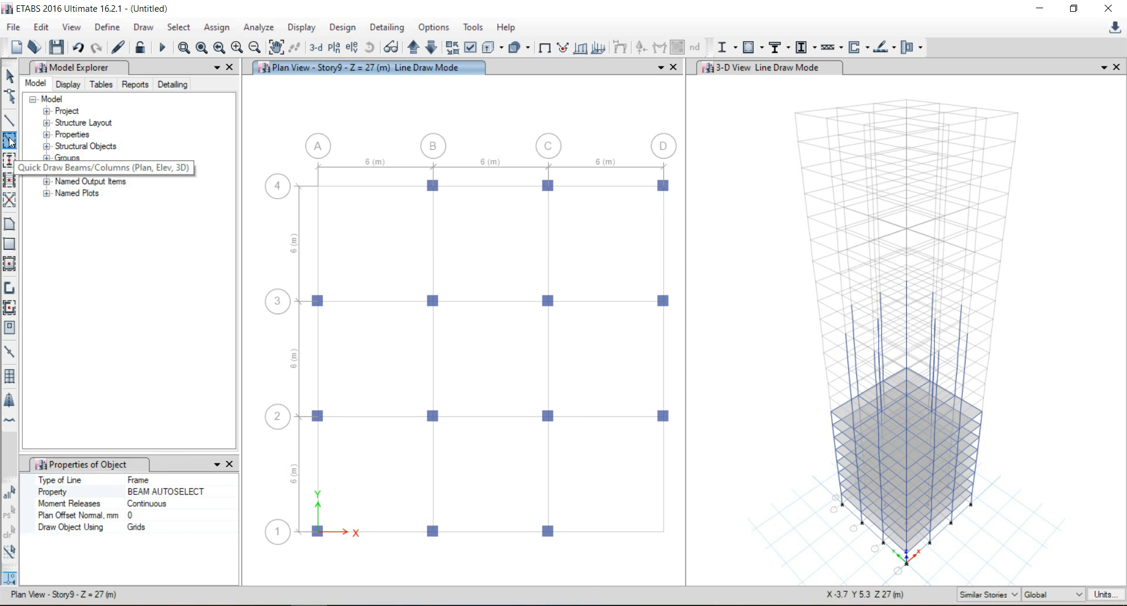
{"action": "mouse_move", "coordinate": [398, 107]}
{"action": "left_mouse_down"}
{"action": "mouse_move", "coordinate": [491, 239]}
{"action": "mouse_move", "coordinate": [699, 475]}
{"action": "left_mouse_up"}
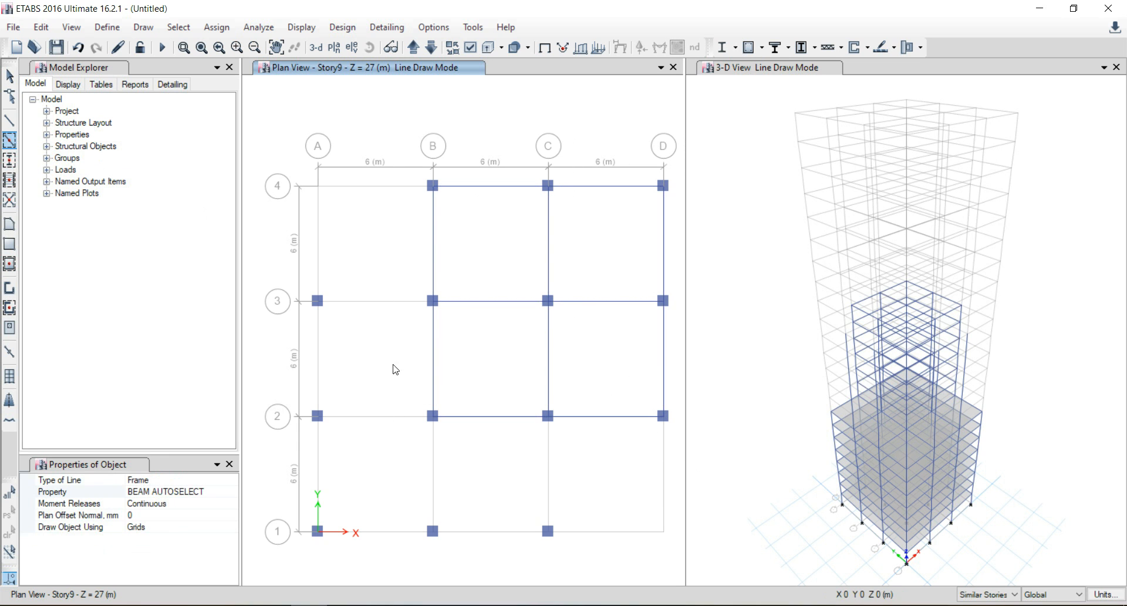
{"action": "mouse_move", "coordinate": [253, 254]}
{"action": "left_mouse_down"}
{"action": "mouse_move", "coordinate": [566, 502]}
{"action": "mouse_move", "coordinate": [619, 583]}
{"action": "left_mouse_up"}
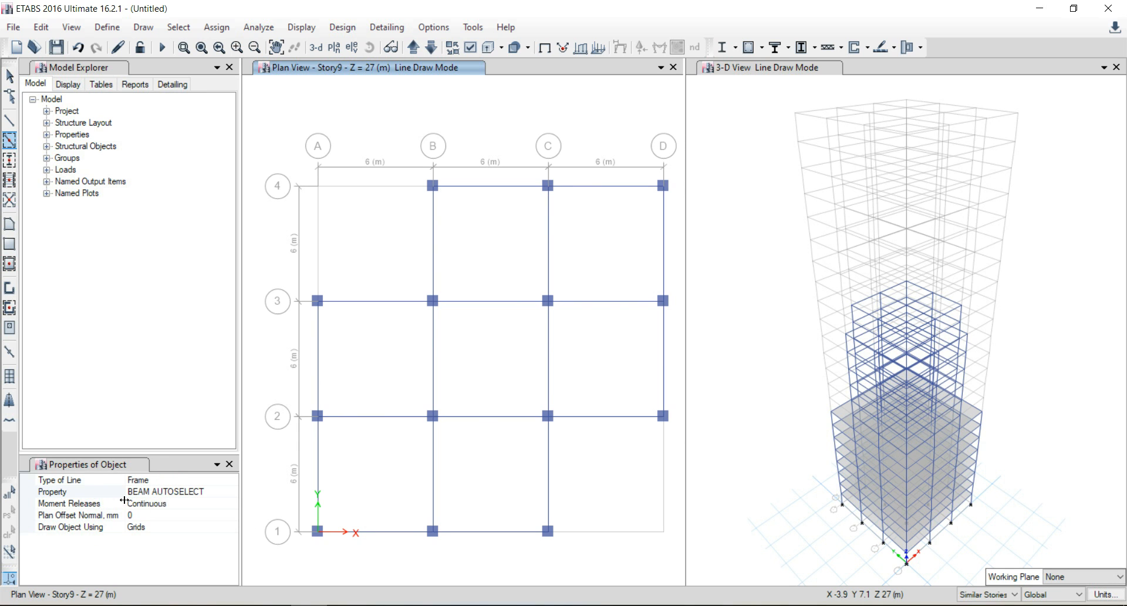
Quick-draw SLAB150MM slabs on Story9 in the bays B-D/2-4 and A-C/1-3, and leave the drawing mode.
{"action": "left_click", "coordinate": [9, 266]}
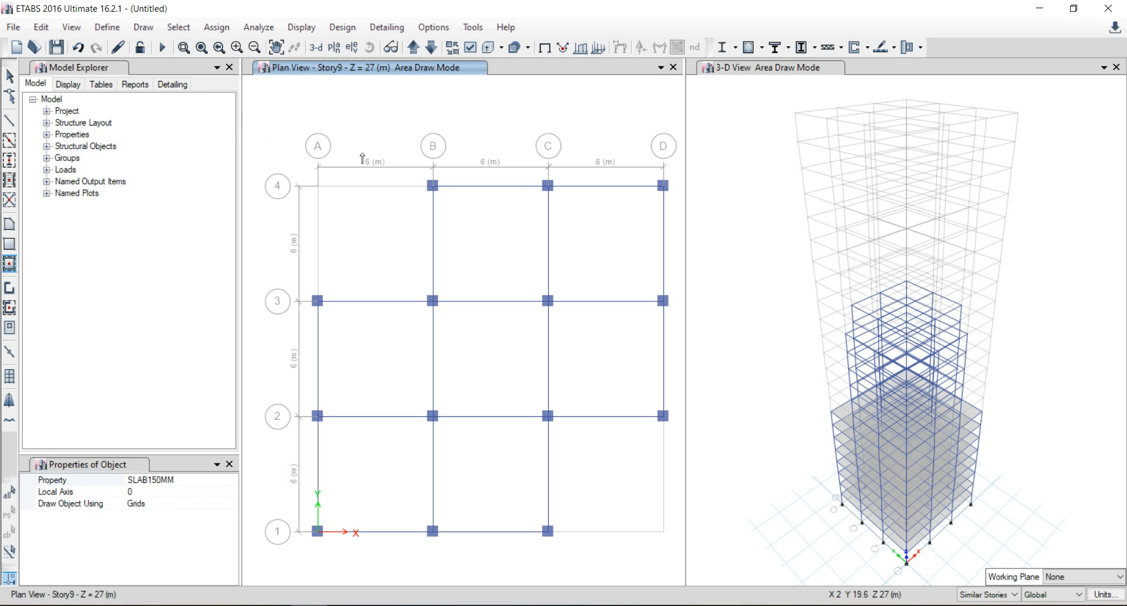
{"action": "left_click_drag", "start_coordinate": [409, 128], "coordinate": [690, 458]}
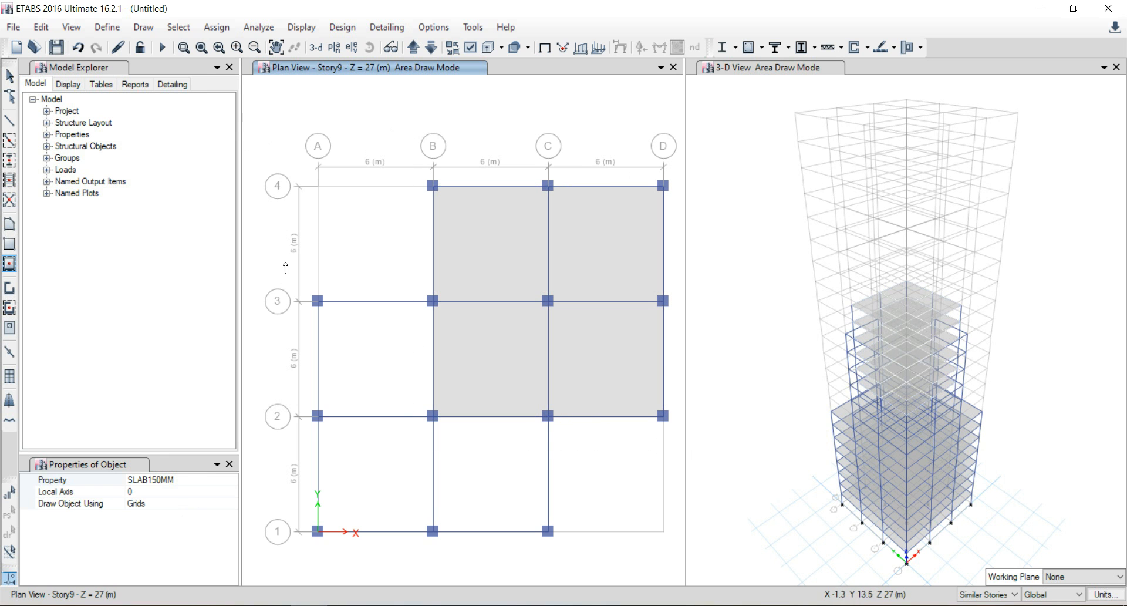
{"action": "left_click_drag", "start_coordinate": [266, 262], "coordinate": [578, 584]}
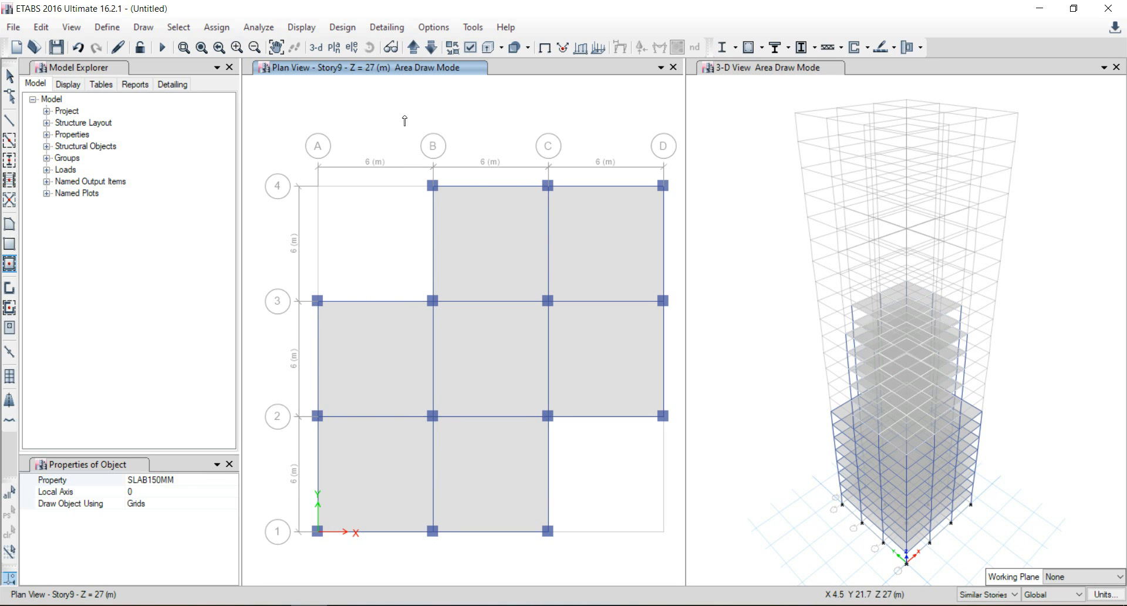
{"action": "key", "text": "Escape"}
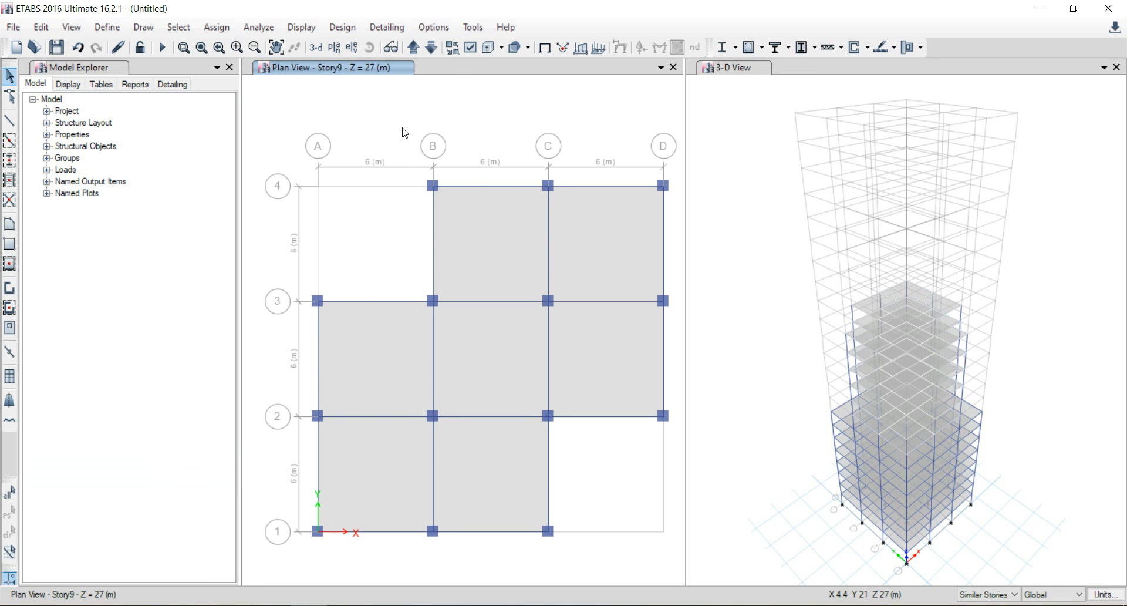
Switch the plan view from Story9 up to Story15.
{"action": "left_click", "coordinate": [414, 48]}
{"action": "left_click", "coordinate": [413, 49]}
{"action": "left_click", "coordinate": [413, 48]}
{"action": "left_click", "coordinate": [414, 48]}
{"action": "left_click", "coordinate": [414, 48]}
{"action": "left_click", "coordinate": [413, 49]}
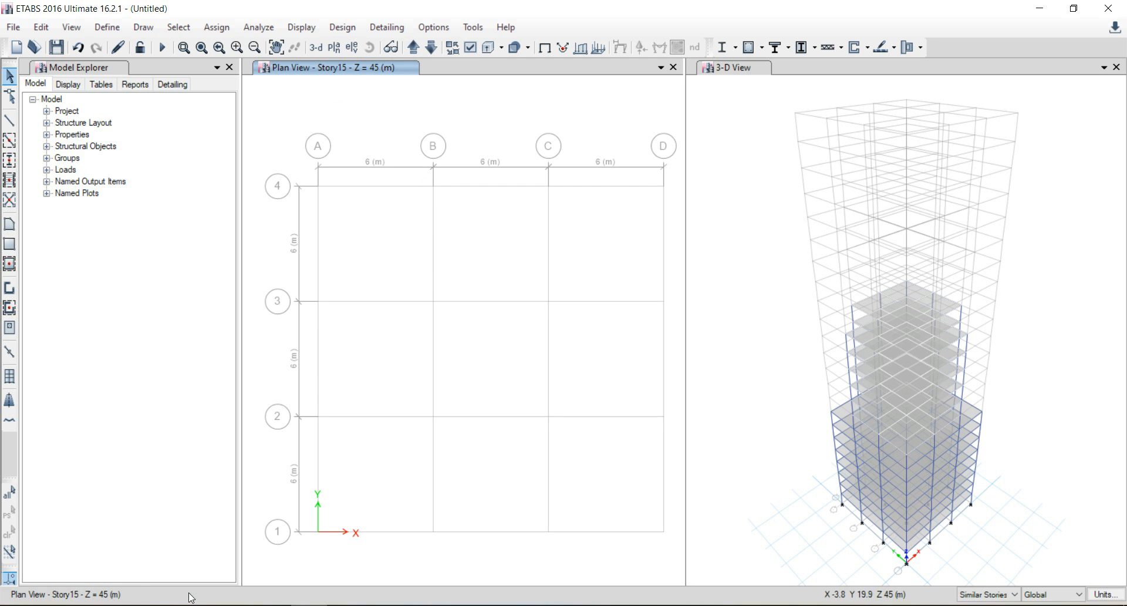
Following the storey 15-19 layout, draw COLUMN AUTOSELECT columns on Story15 at every grid intersection except the four corners A1, A4, D1 and D4.
{"action": "left_click", "coordinate": [272, 605]}
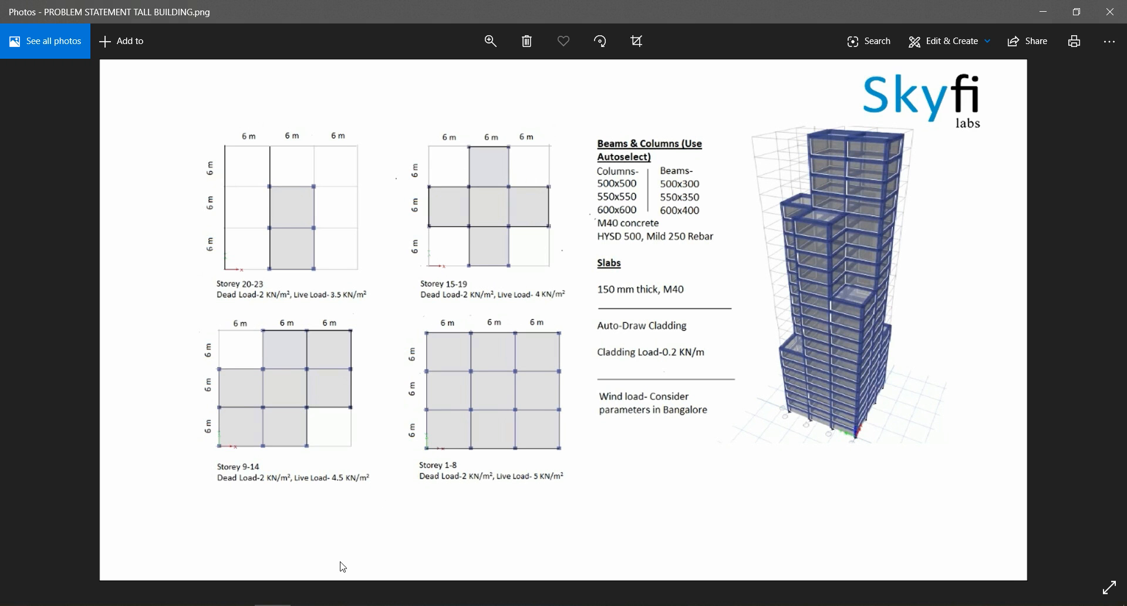
{"action": "left_click", "coordinate": [309, 605]}
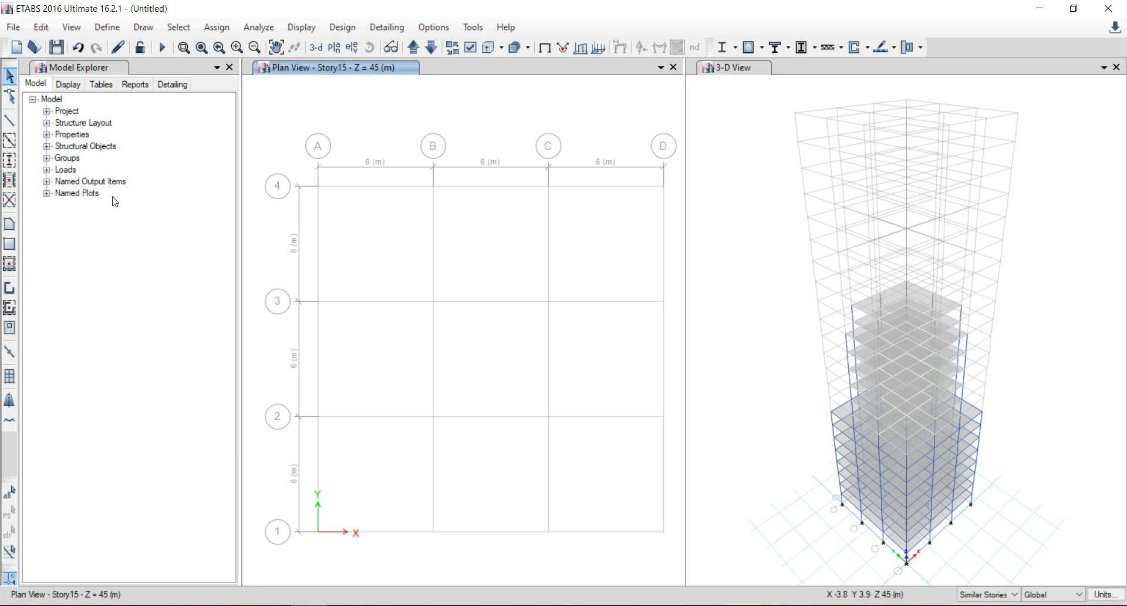
{"action": "left_click", "coordinate": [10, 160]}
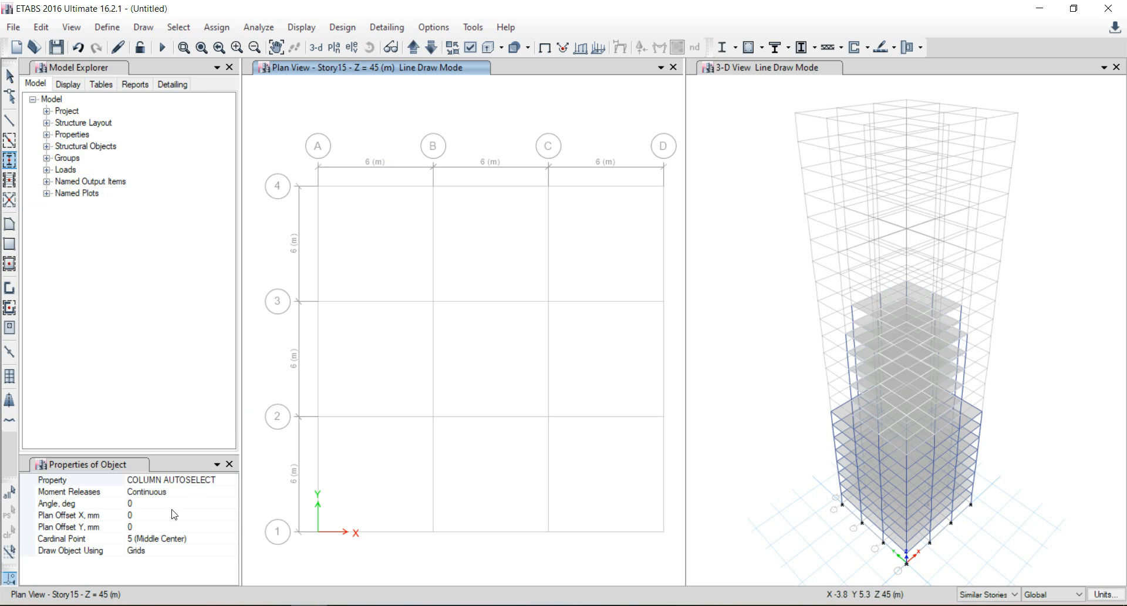
{"action": "mouse_move", "coordinate": [394, 121]}
{"action": "left_mouse_down"}
{"action": "mouse_move", "coordinate": [573, 327]}
{"action": "mouse_move", "coordinate": [579, 580]}
{"action": "left_mouse_up"}
{"action": "mouse_move", "coordinate": [244, 260]}
{"action": "left_mouse_down"}
{"action": "mouse_move", "coordinate": [675, 410]}
{"action": "mouse_move", "coordinate": [691, 435]}
{"action": "left_mouse_up"}
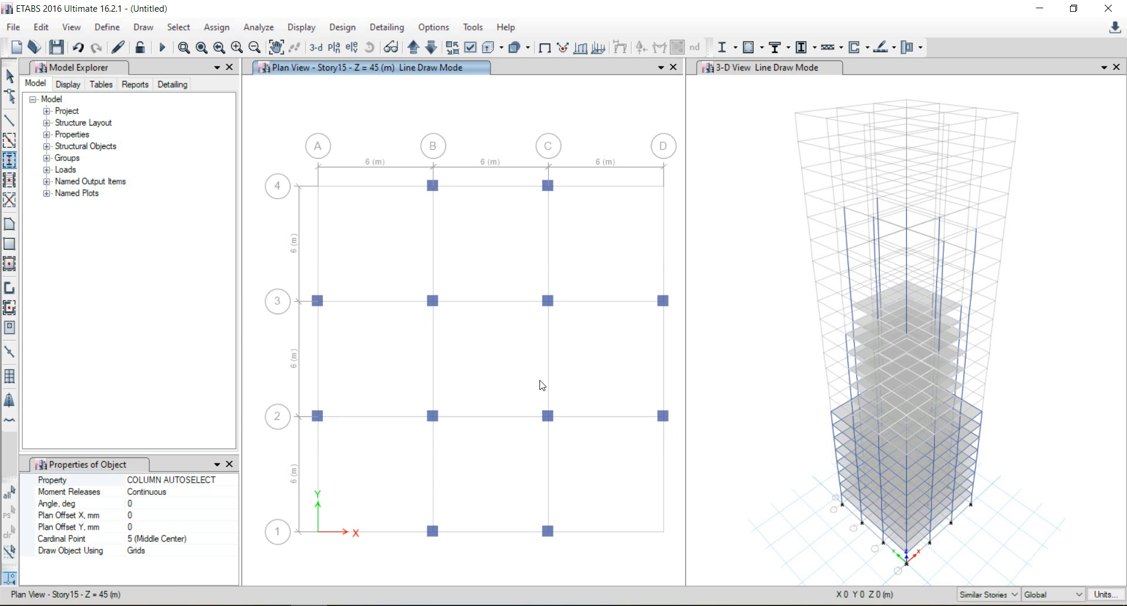
Quick-draw BEAM AUTOSELECT beams on Story15 around the cross-shaped bays B-C/1-4 and A-D/2-3.
{"action": "left_click", "coordinate": [10, 139]}
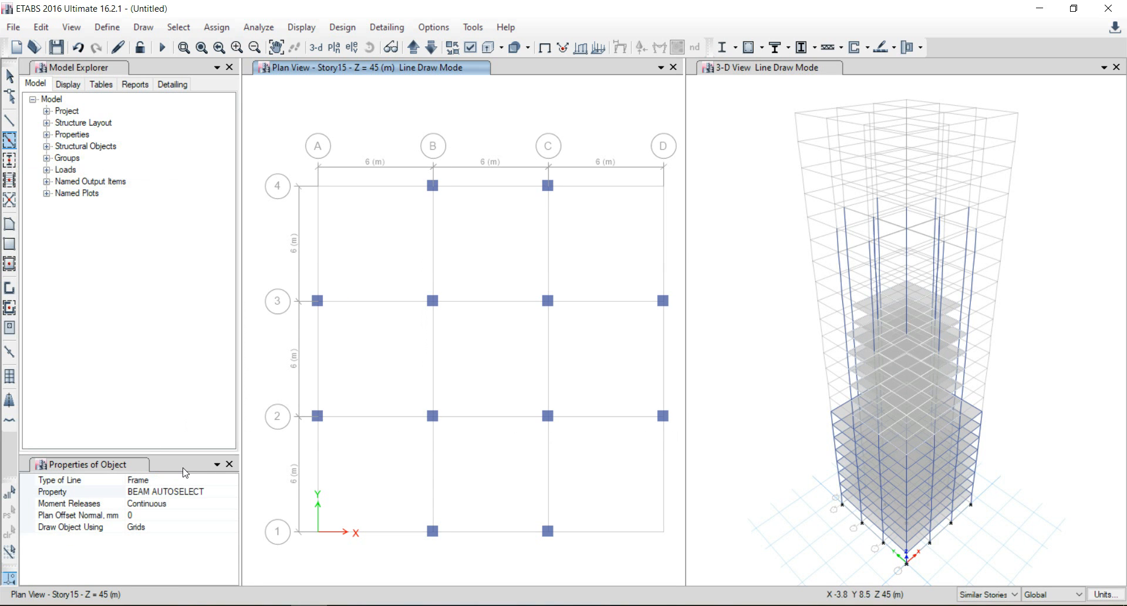
{"action": "left_click_drag", "start_coordinate": [379, 115], "coordinate": [519, 316]}
{"action": "left_click_drag", "start_coordinate": [533, 358], "coordinate": [603, 581]}
{"action": "left_click_drag", "start_coordinate": [277, 269], "coordinate": [727, 439]}
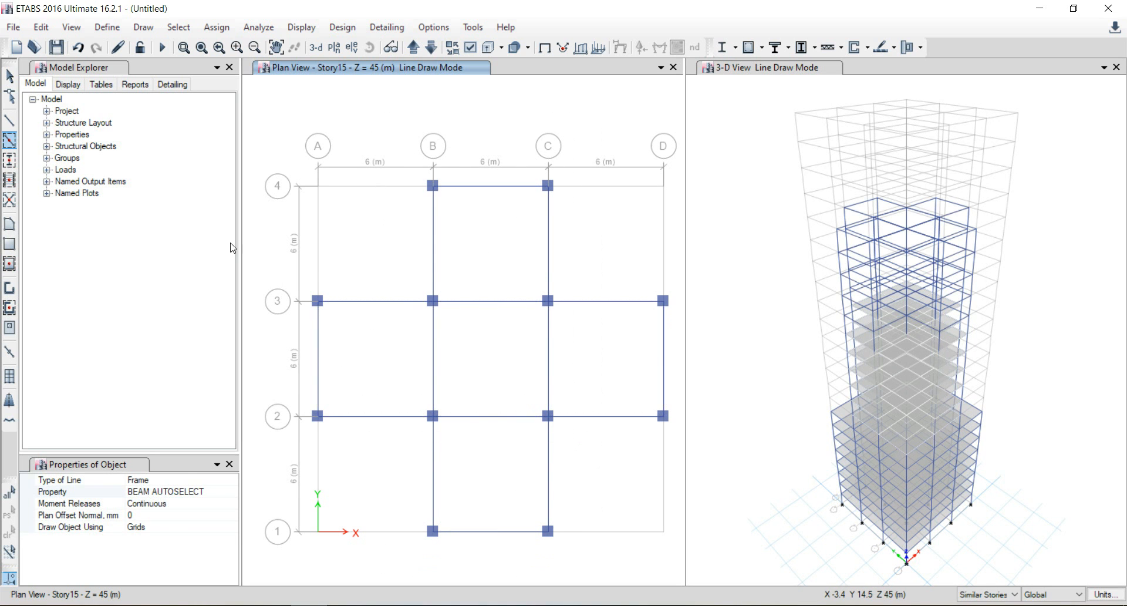
Quick-draw SLAB150MM slabs on Story15 in the cross-shaped bays B-C/1-4 and A-D/2-3.
{"action": "left_click", "coordinate": [7, 266]}
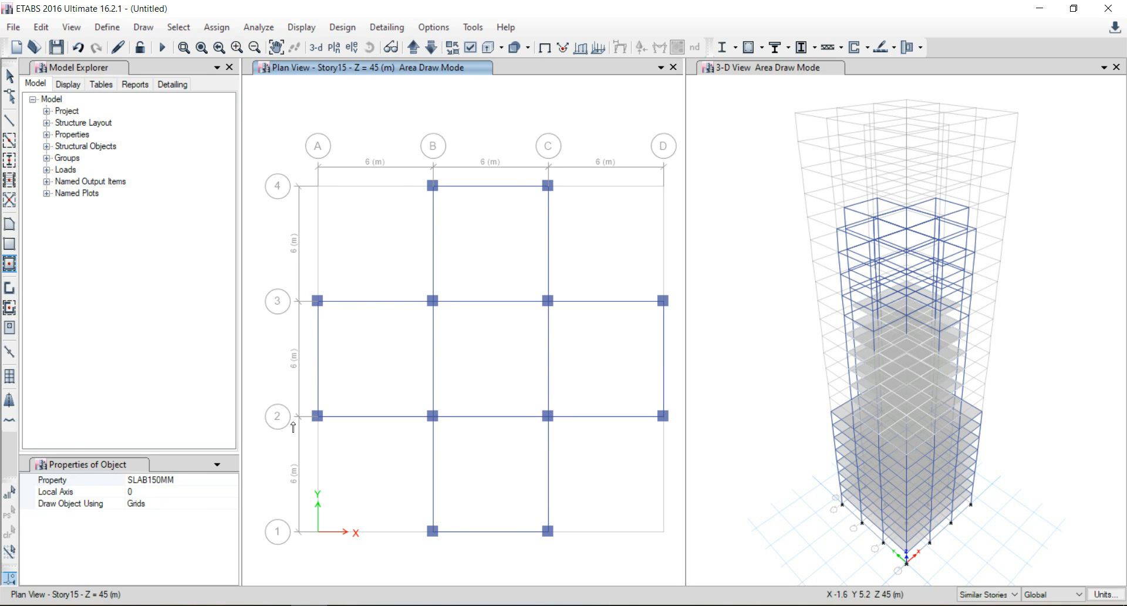
{"action": "mouse_move", "coordinate": [393, 109]}
{"action": "left_mouse_down"}
{"action": "mouse_move", "coordinate": [440, 170]}
{"action": "mouse_move", "coordinate": [594, 517]}
{"action": "left_mouse_up"}
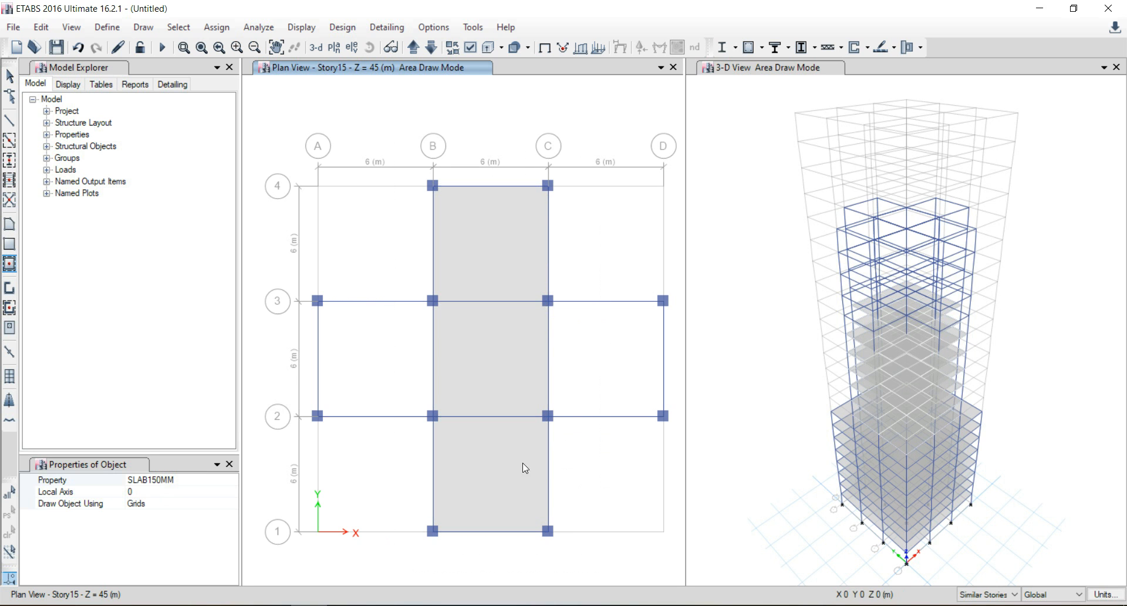
{"action": "left_click_drag", "start_coordinate": [270, 263], "coordinate": [693, 464]}
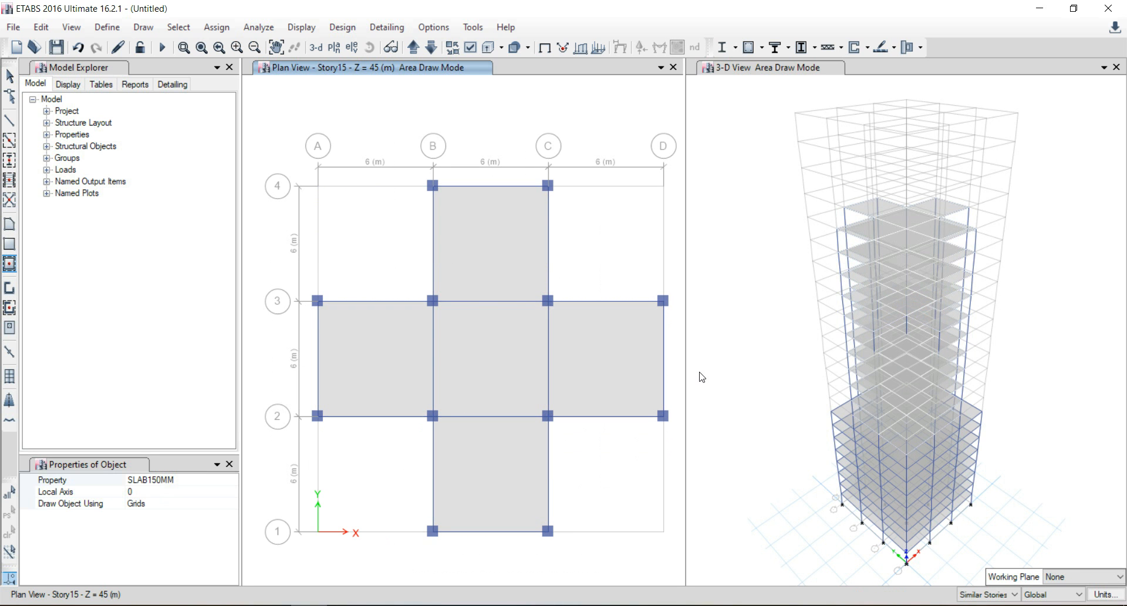
Switch the plan view from Story15 up to Story20.
{"action": "left_click", "coordinate": [420, 54]}
{"action": "left_click", "coordinate": [421, 54]}
{"action": "left_click", "coordinate": [420, 54]}
{"action": "left_click", "coordinate": [418, 52]}
{"action": "left_click", "coordinate": [418, 52]}
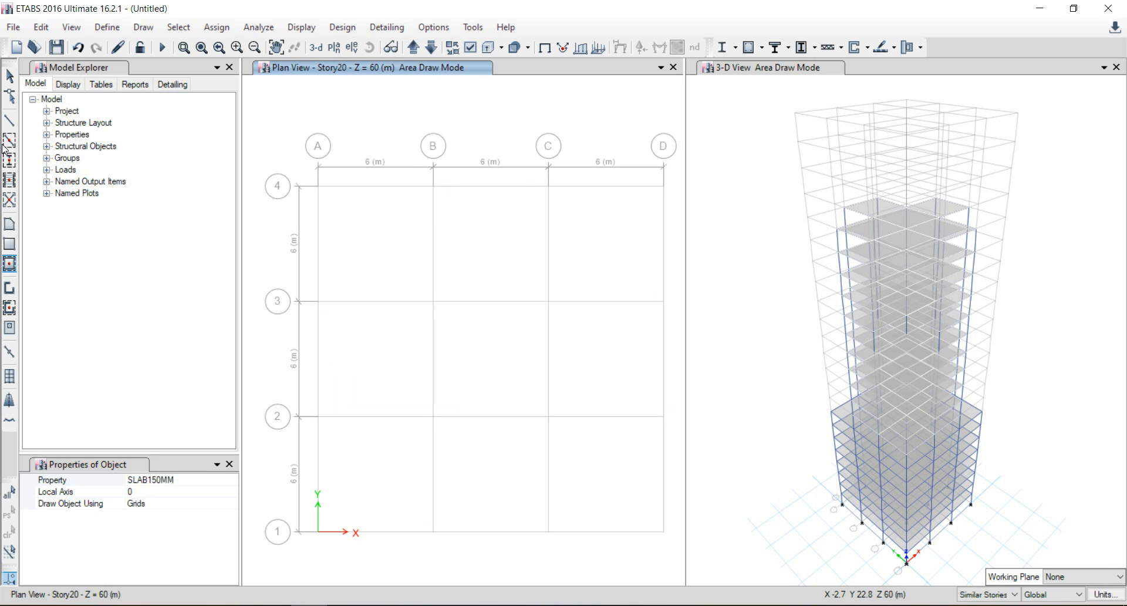
Quick-draw COLUMN AUTOSELECT columns on Story20 at grids B and C on lines 1 to 3, and connect them with BEAM AUTOSELECT beams.
{"action": "left_click", "coordinate": [9, 160]}
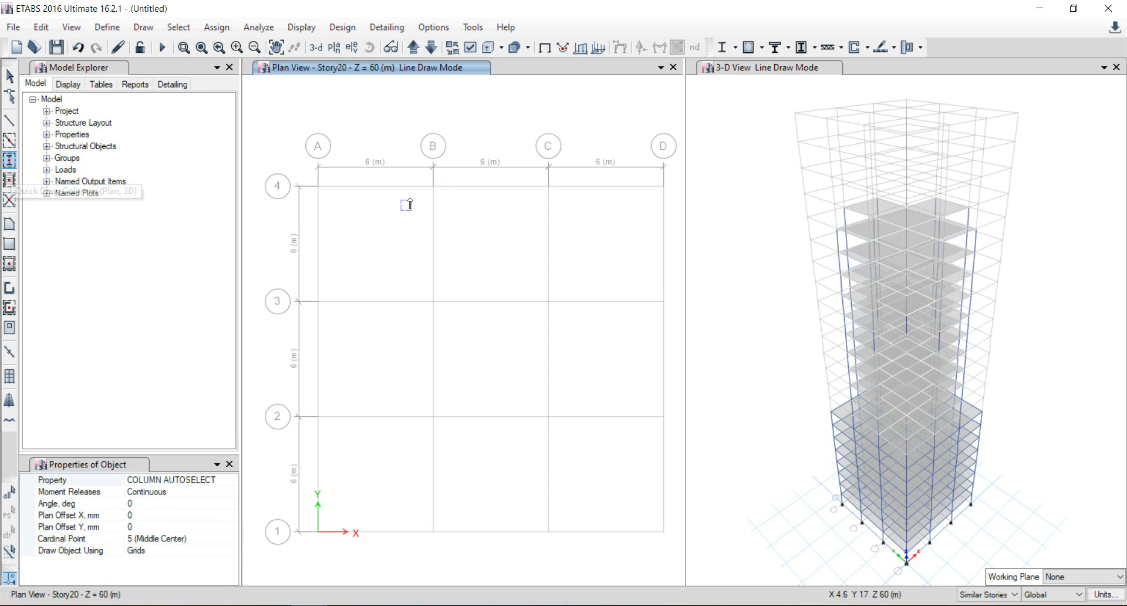
{"action": "left_click_drag", "start_coordinate": [414, 284], "coordinate": [573, 578]}
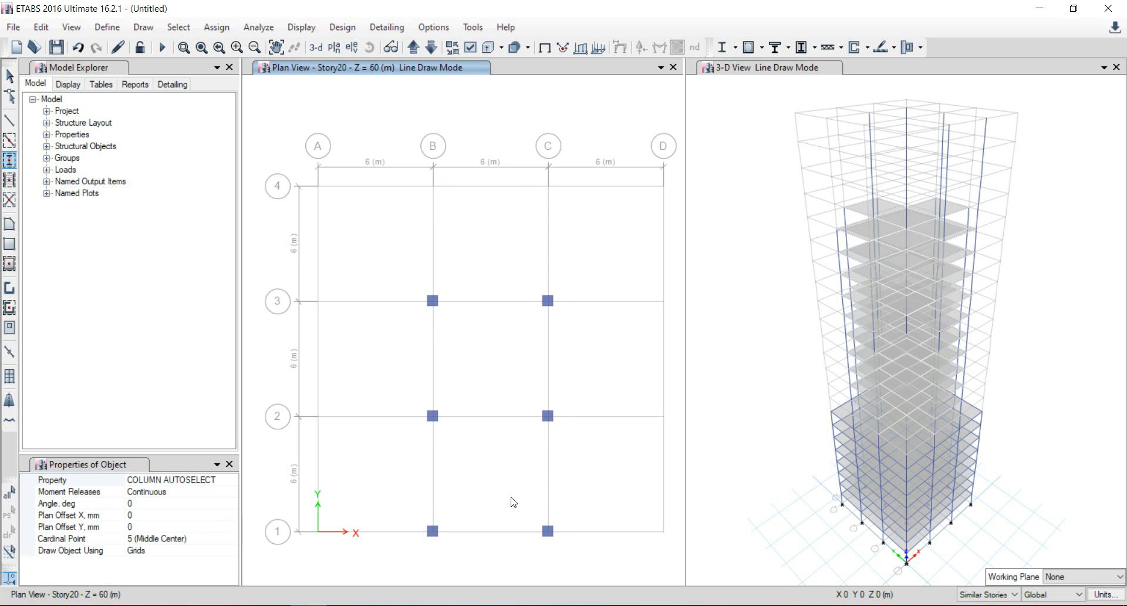
{"action": "left_click", "coordinate": [9, 140]}
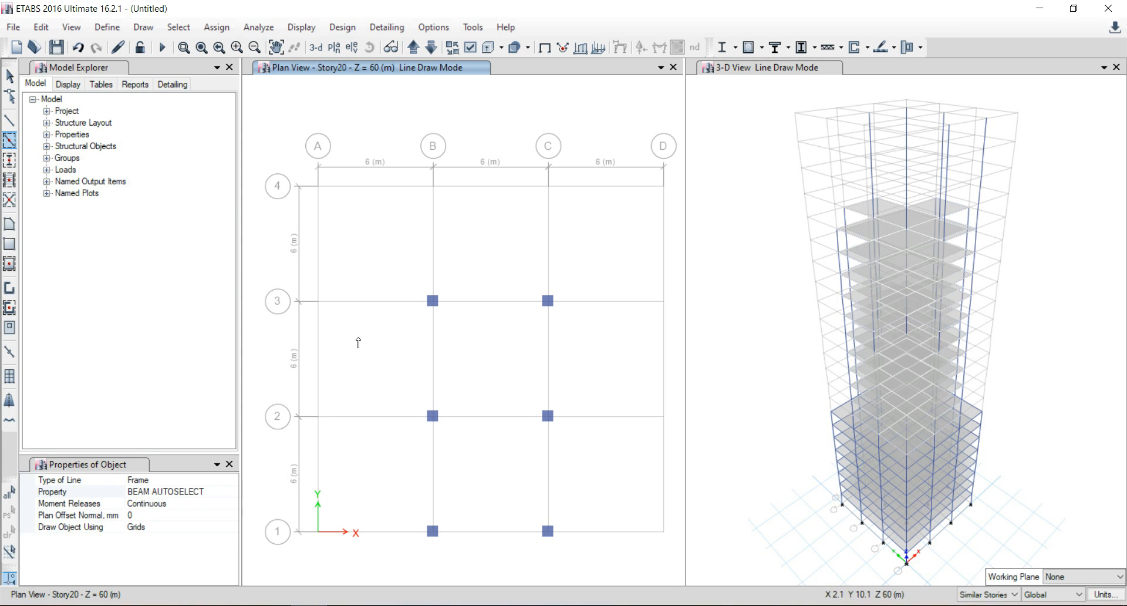
{"action": "left_click_drag", "start_coordinate": [411, 262], "coordinate": [593, 581]}
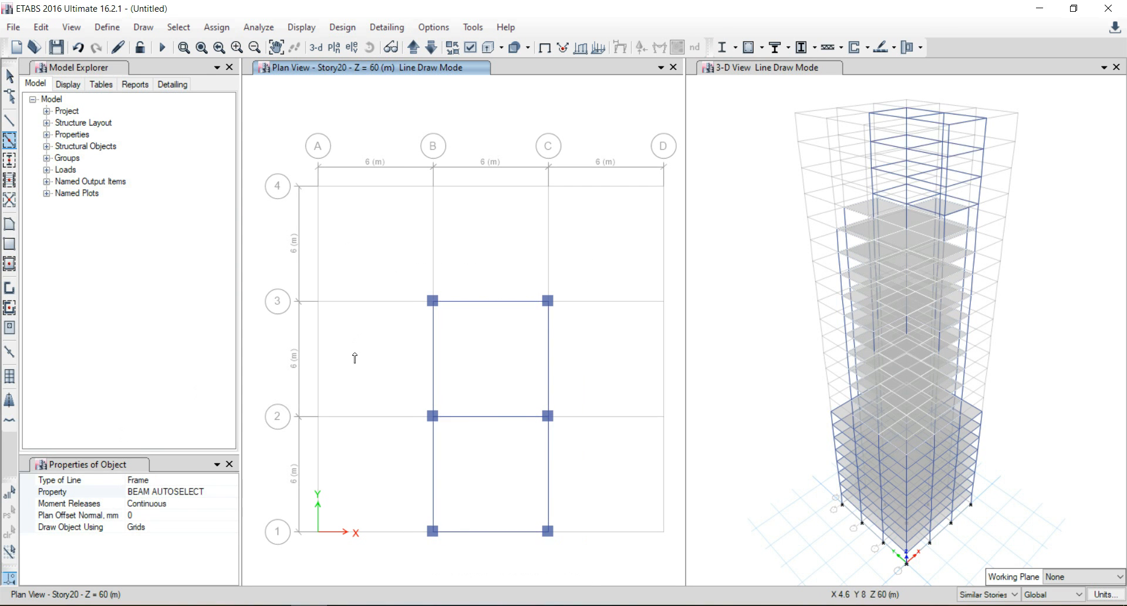
Quick-draw SLAB150MM slabs on Story20 in the two bays B-C/1-2 and B-C/2-3.
{"action": "left_click", "coordinate": [10, 265]}
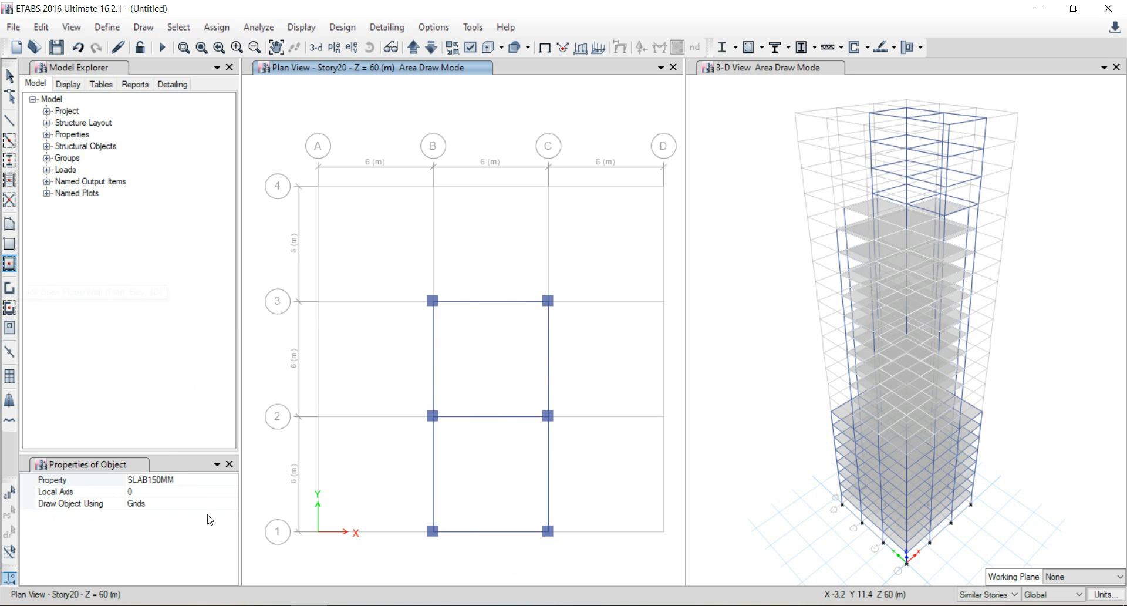
{"action": "left_click_drag", "start_coordinate": [410, 255], "coordinate": [606, 565]}
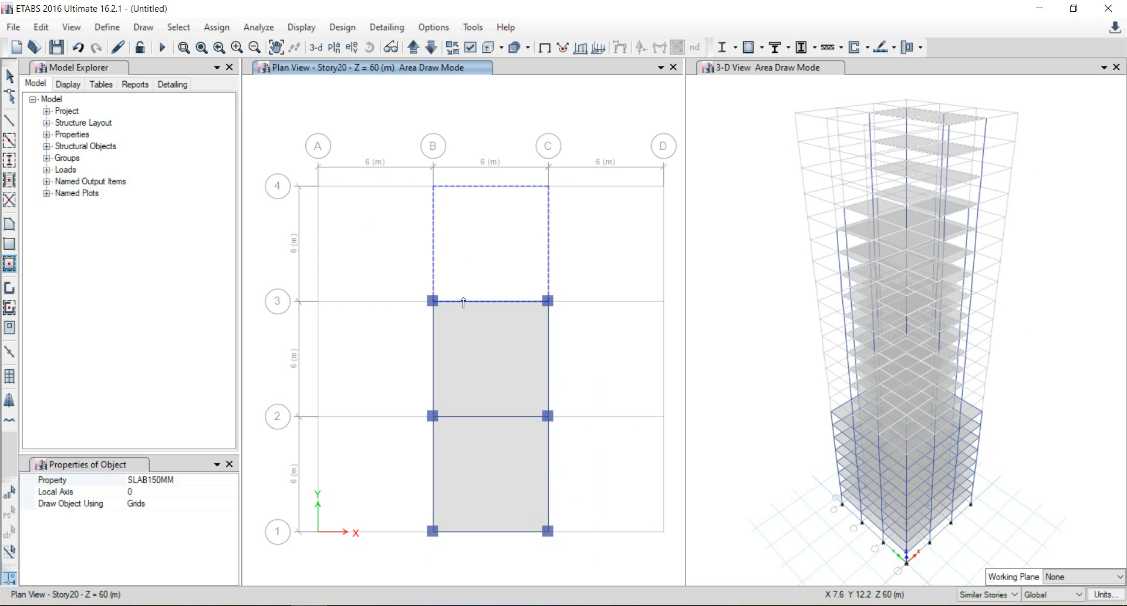
{"action": "key", "text": "Escape"}
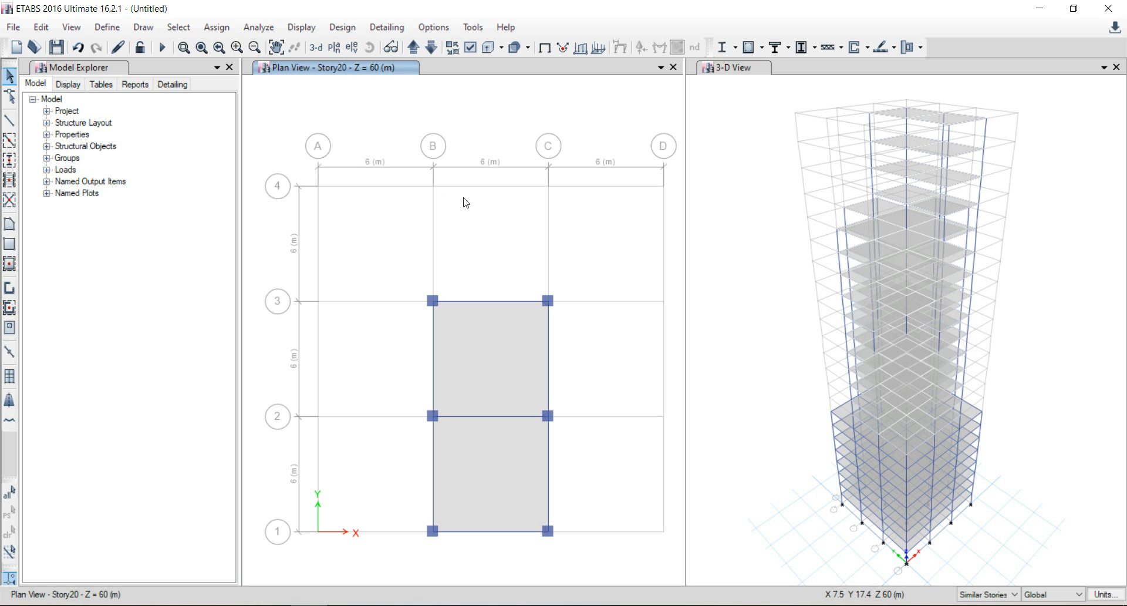
Check the plans above Story20, return the plan view to Story1 and consult the problem statement for the slab loads.
{"action": "left_click", "coordinate": [414, 48]}
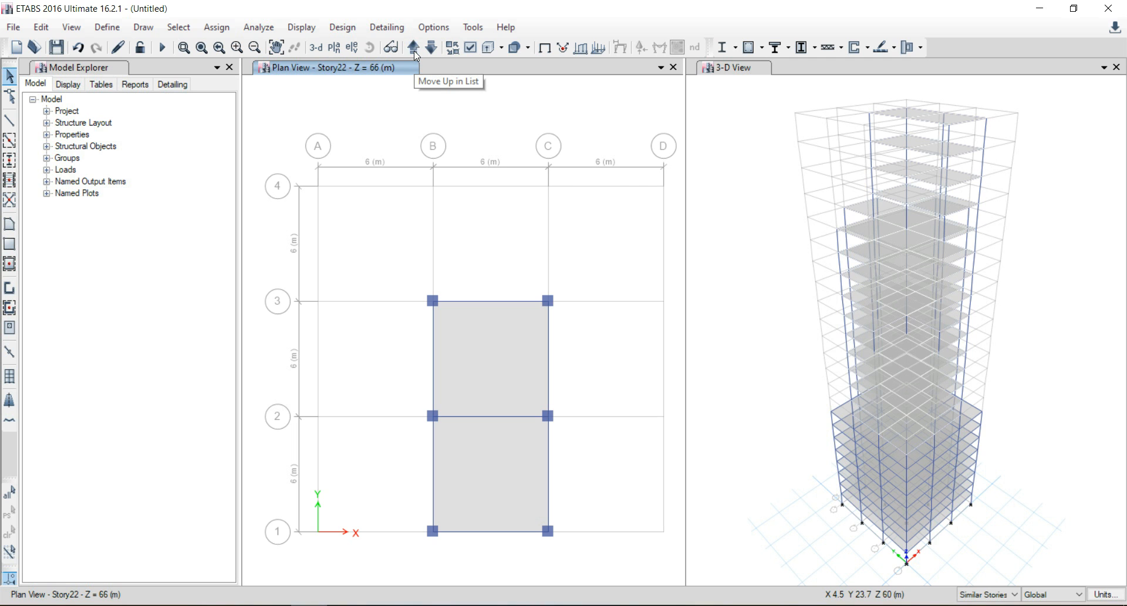
{"action": "left_click", "coordinate": [414, 47]}
{"action": "left_click", "coordinate": [414, 48]}
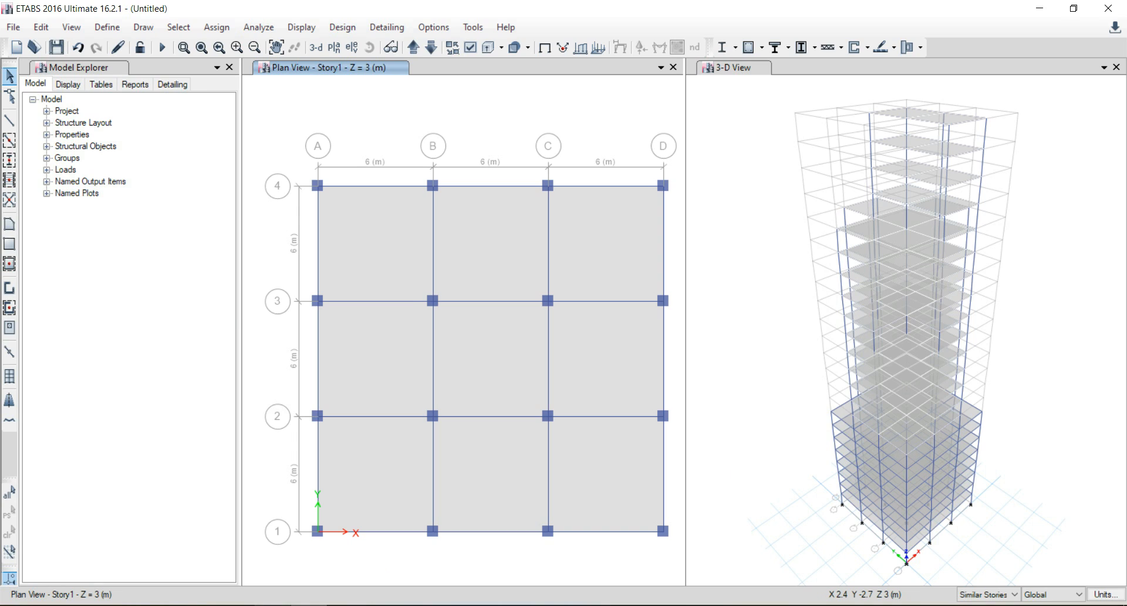
{"action": "key", "text": "alt+Tab"}
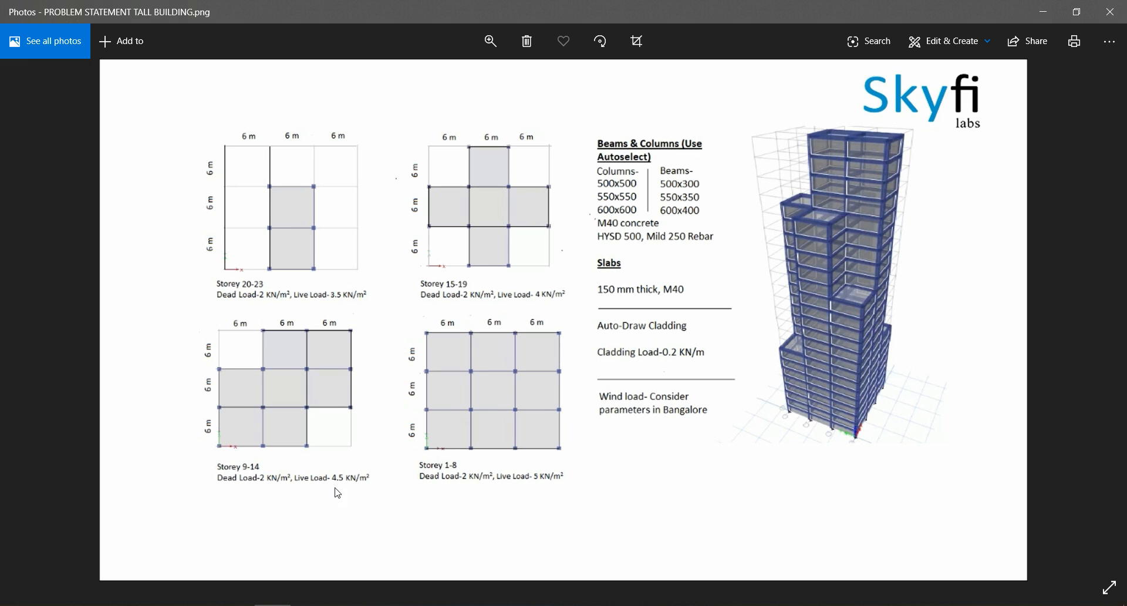
{"action": "key", "text": "alt+Tab"}
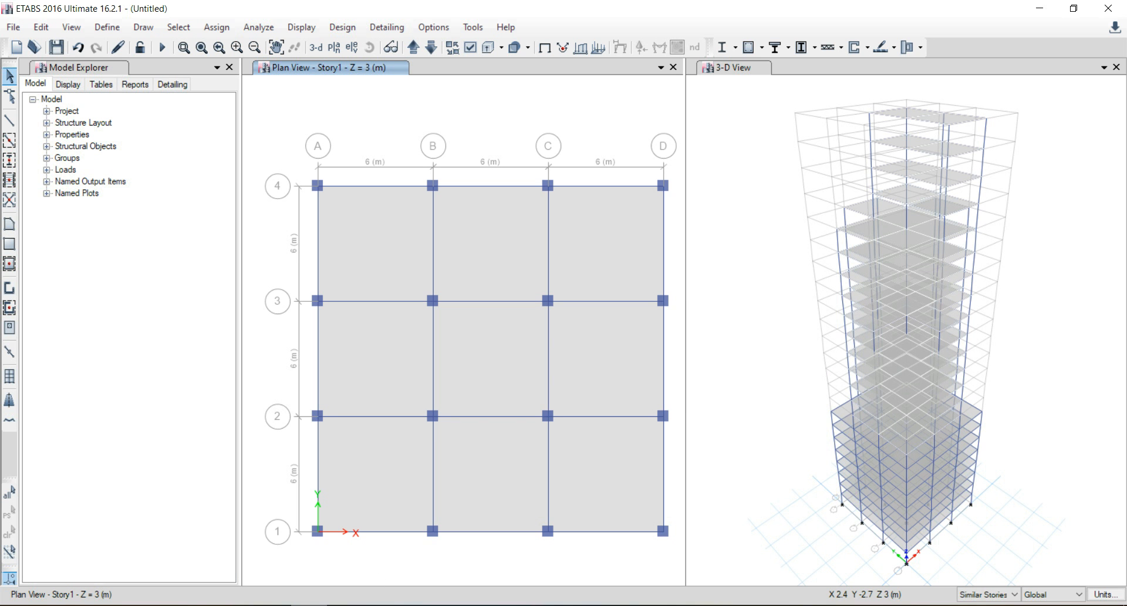
With edits applied to All Stories, assign a uniform Dead gravity load of 2 kN/m² to all nine slab panels.
{"action": "left_click", "coordinate": [1001, 601]}
{"action": "left_click", "coordinate": [996, 605]}
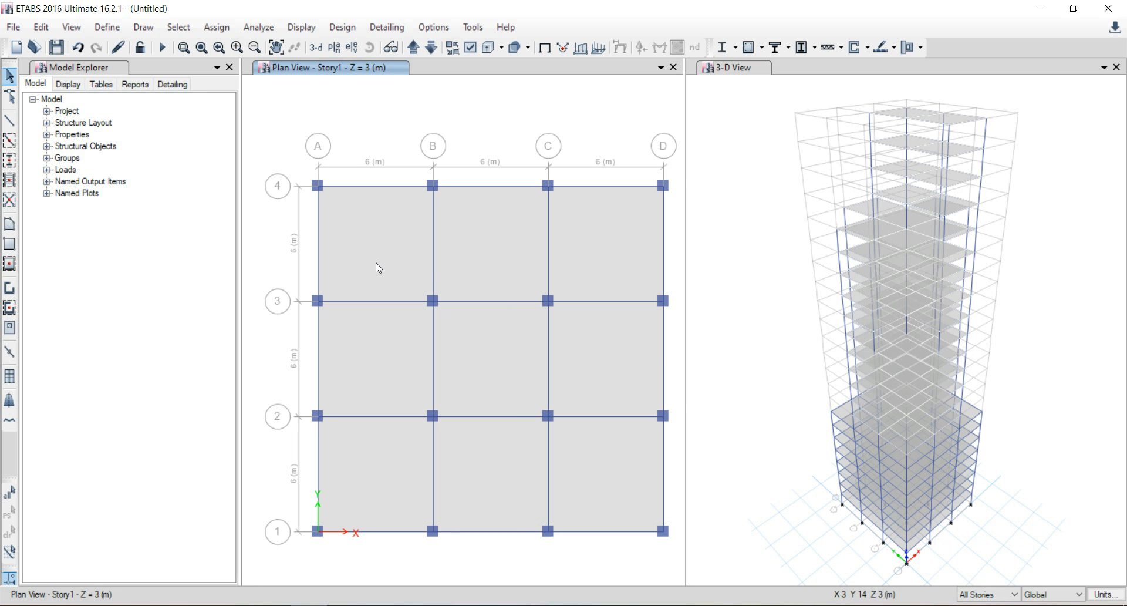
{"action": "left_click", "coordinate": [411, 268]}
{"action": "left_click", "coordinate": [511, 256]}
{"action": "left_click", "coordinate": [590, 267]}
{"action": "left_click", "coordinate": [593, 363]}
{"action": "left_click", "coordinate": [498, 365]}
{"action": "left_click", "coordinate": [390, 367]}
{"action": "left_click", "coordinate": [389, 453]}
{"action": "left_click", "coordinate": [492, 468]}
{"action": "left_click", "coordinate": [587, 473]}
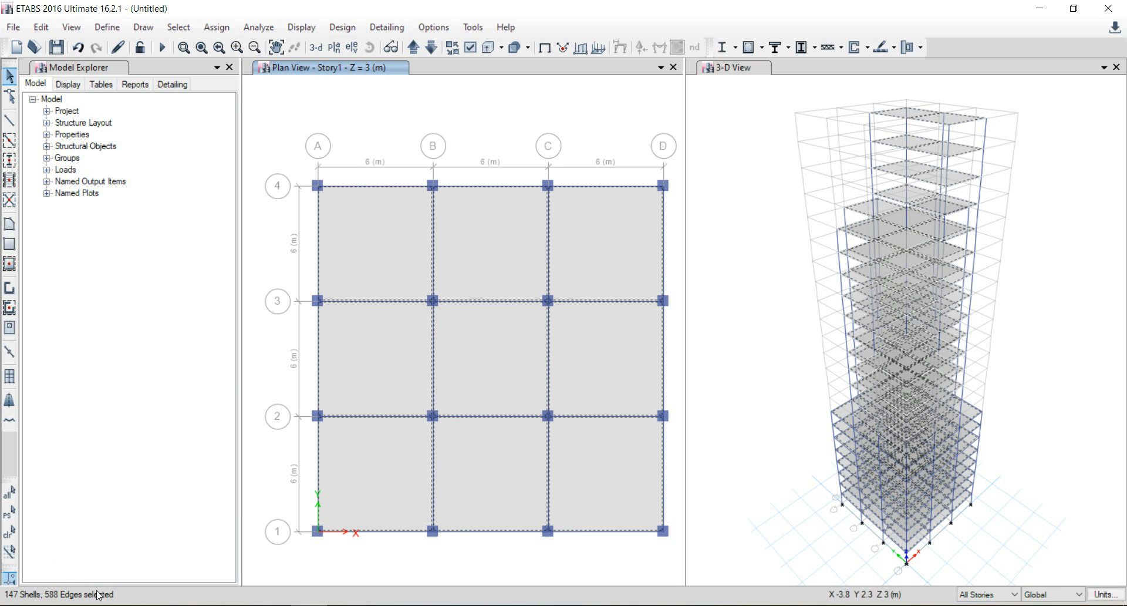
{"action": "left_click", "coordinate": [222, 28]}
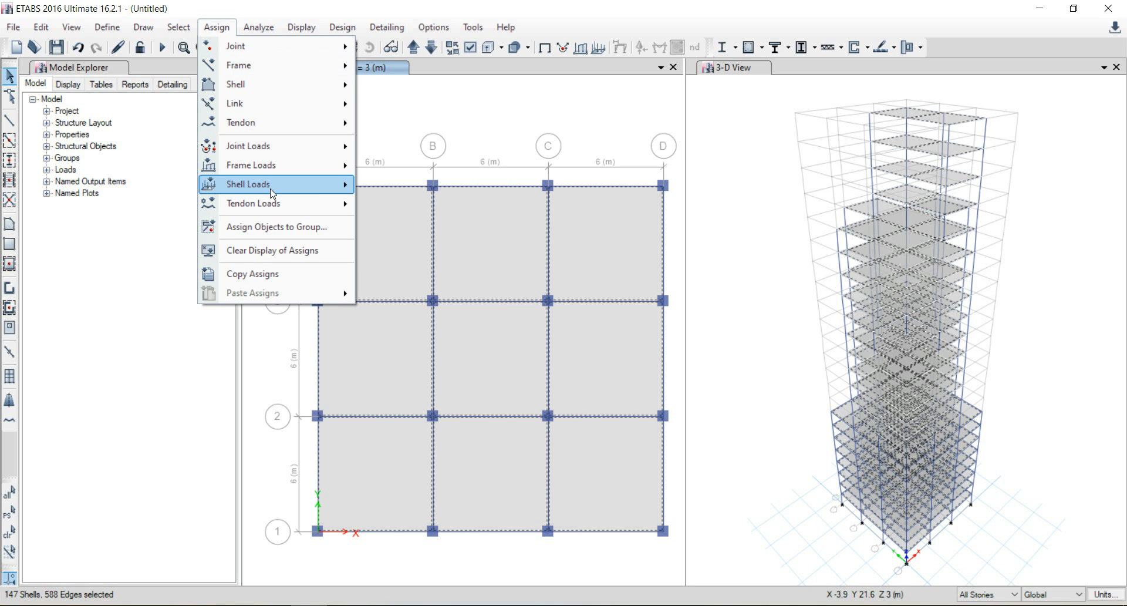
{"action": "mouse_move", "coordinate": [273, 193]}
{"action": "left_click", "coordinate": [401, 204]}
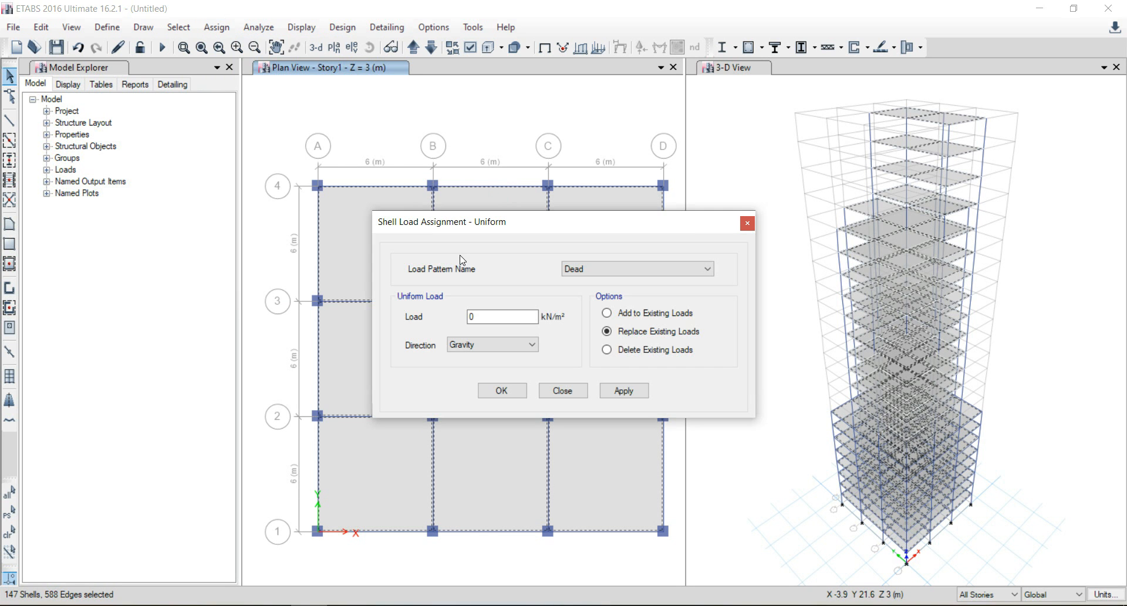
{"action": "left_click", "coordinate": [475, 317]}
{"action": "left_click_drag", "start_coordinate": [488, 313], "coordinate": [432, 316]}
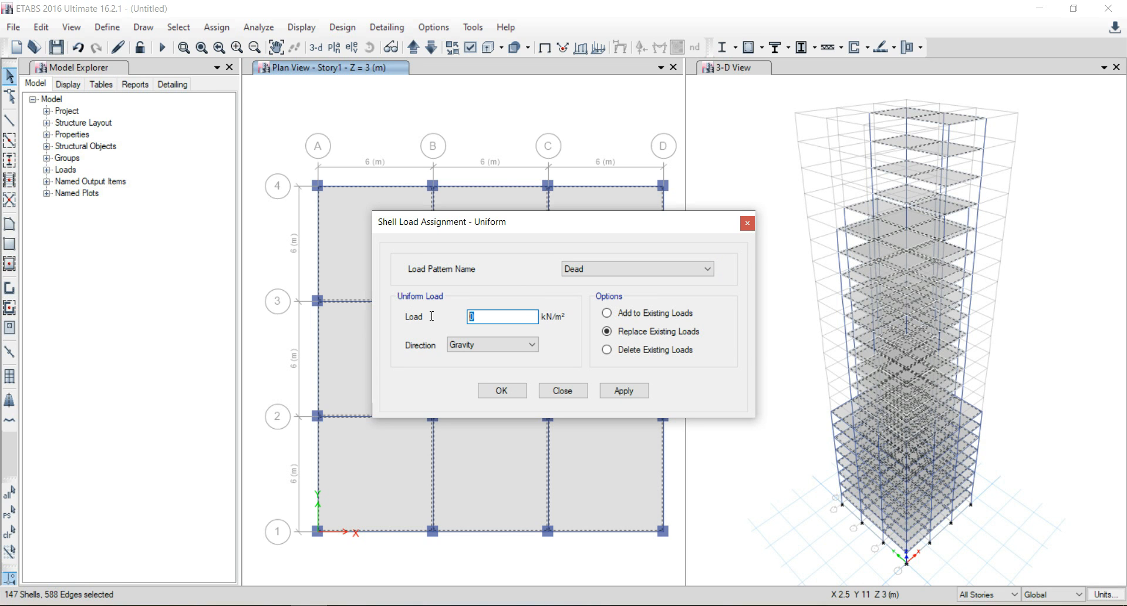
{"action": "type", "text": "2"}
{"action": "left_click", "coordinate": [614, 393]}
{"action": "left_click", "coordinate": [510, 392]}
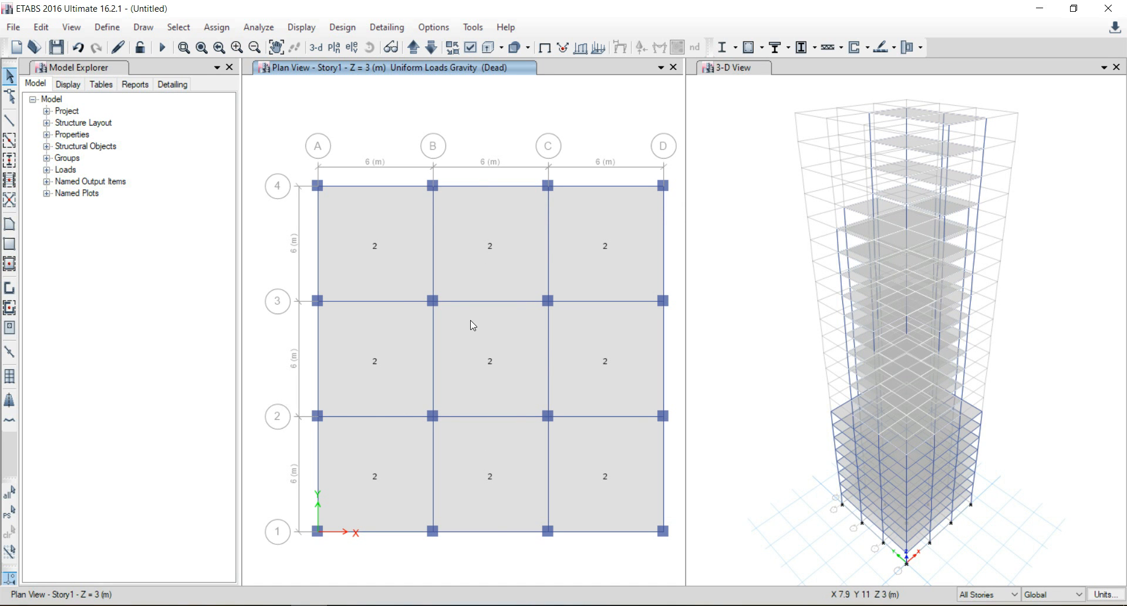
Limit edits to Similar Stories and check the storey 1-8 live load in the problem statement image.
{"action": "left_click", "coordinate": [273, 605]}
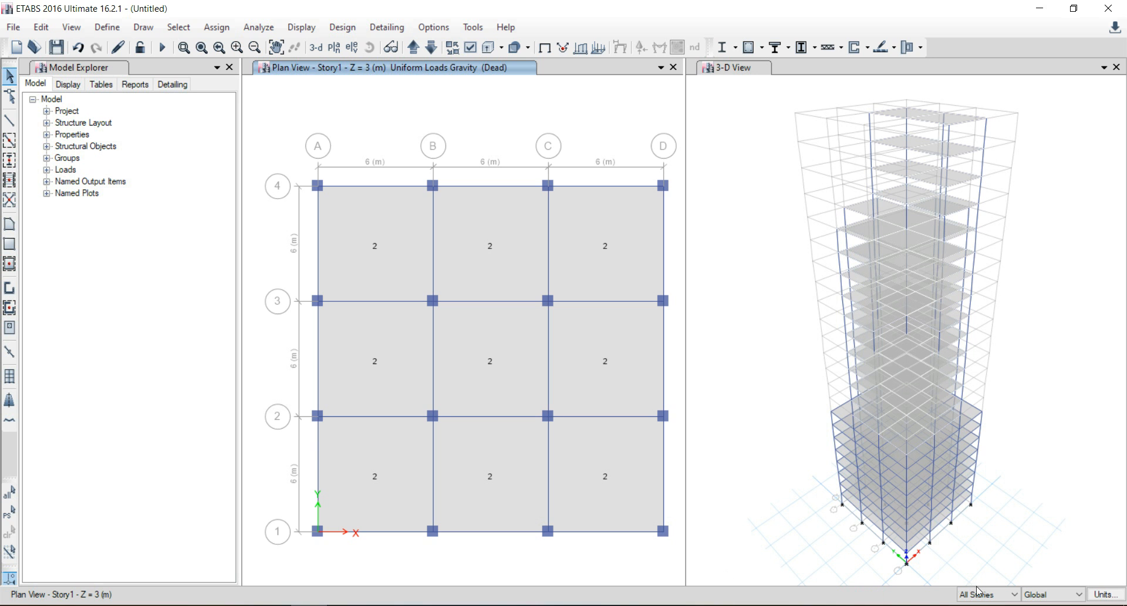
{"action": "left_click", "coordinate": [978, 593]}
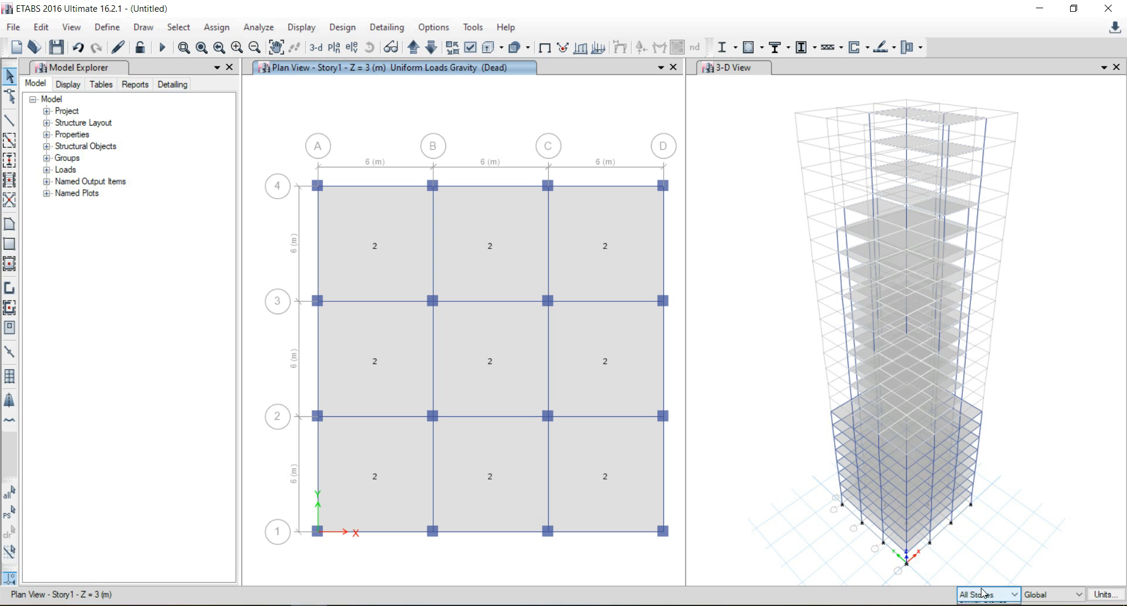
{"action": "left_click", "coordinate": [983, 605]}
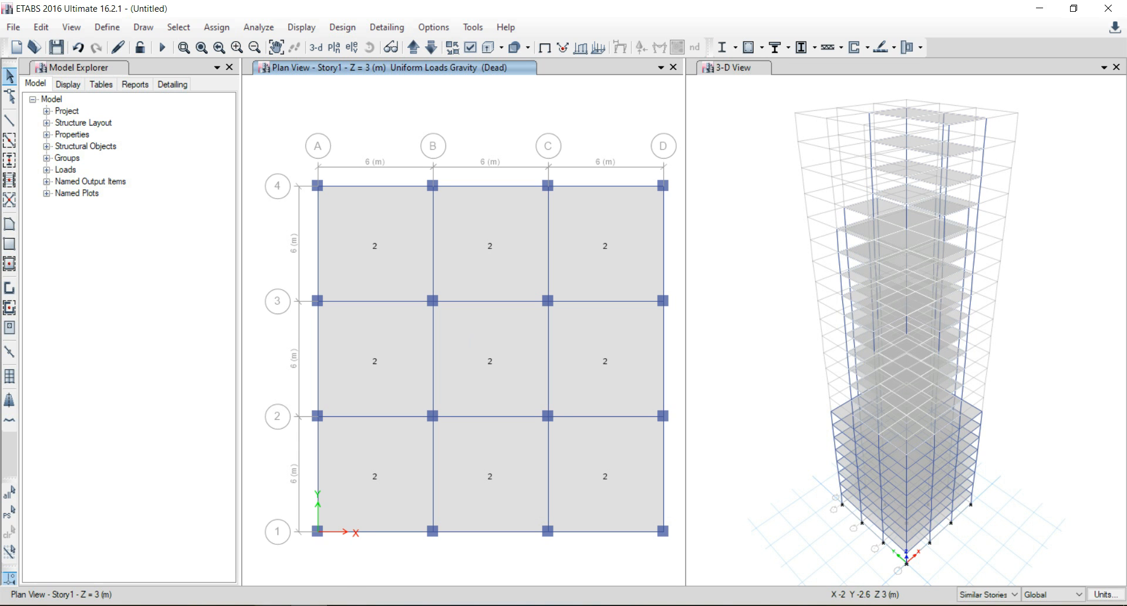
{"action": "left_click", "coordinate": [284, 600]}
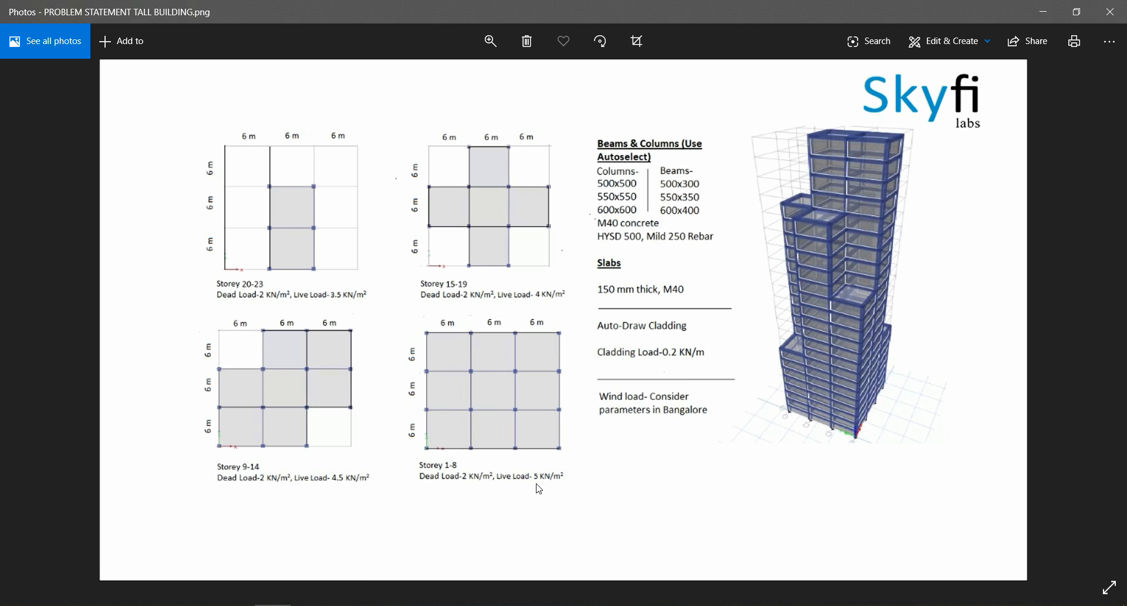
{"action": "mouse_move", "coordinate": [309, 605]}
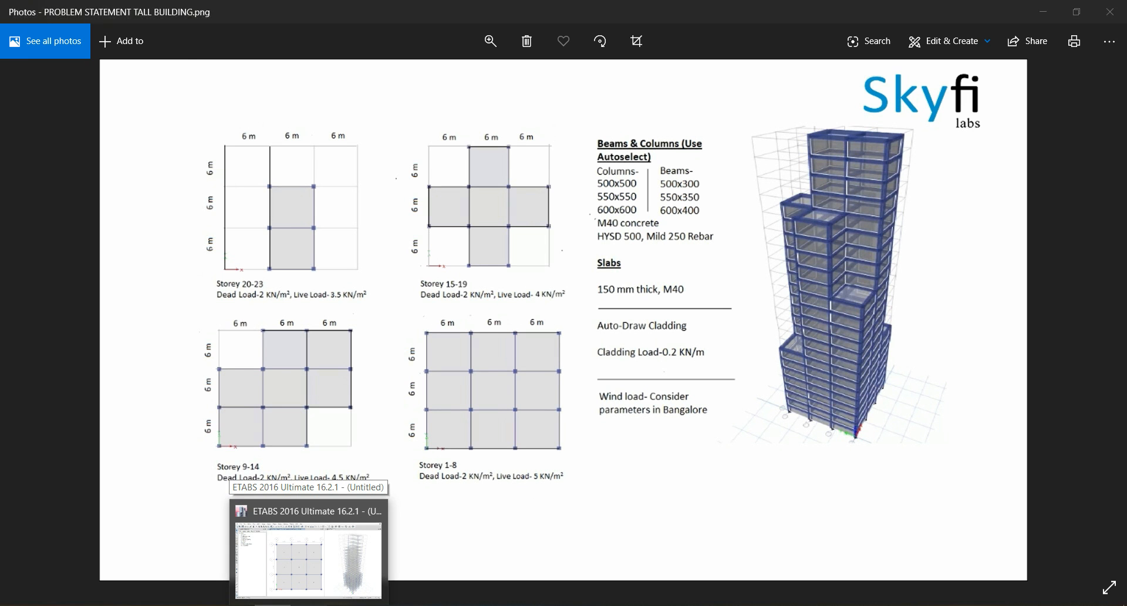
{"action": "left_click", "coordinate": [309, 604]}
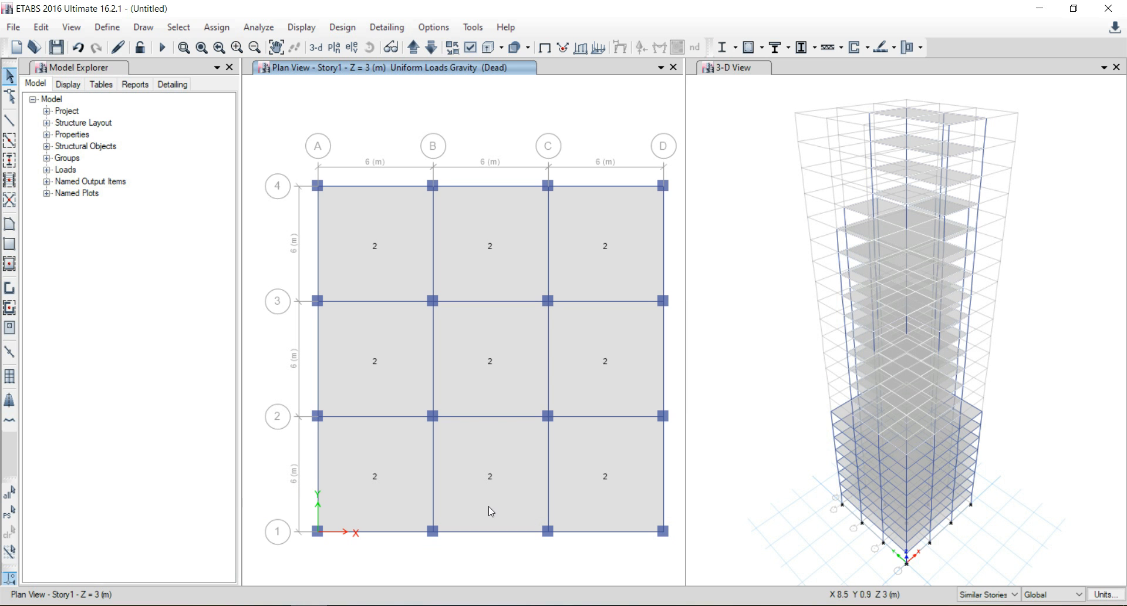
Assign a uniform Live gravity load of 5 kN/m² to all nine slab panels on Story1 and its similar stories.
{"action": "left_click", "coordinate": [382, 212]}
{"action": "left_click", "coordinate": [466, 218]}
{"action": "left_click", "coordinate": [581, 221]}
{"action": "left_click", "coordinate": [563, 326]}
{"action": "left_click", "coordinate": [473, 333]}
{"action": "left_click", "coordinate": [398, 331]}
{"action": "left_click", "coordinate": [399, 448]}
{"action": "left_click", "coordinate": [487, 448]}
{"action": "left_click", "coordinate": [573, 446]}
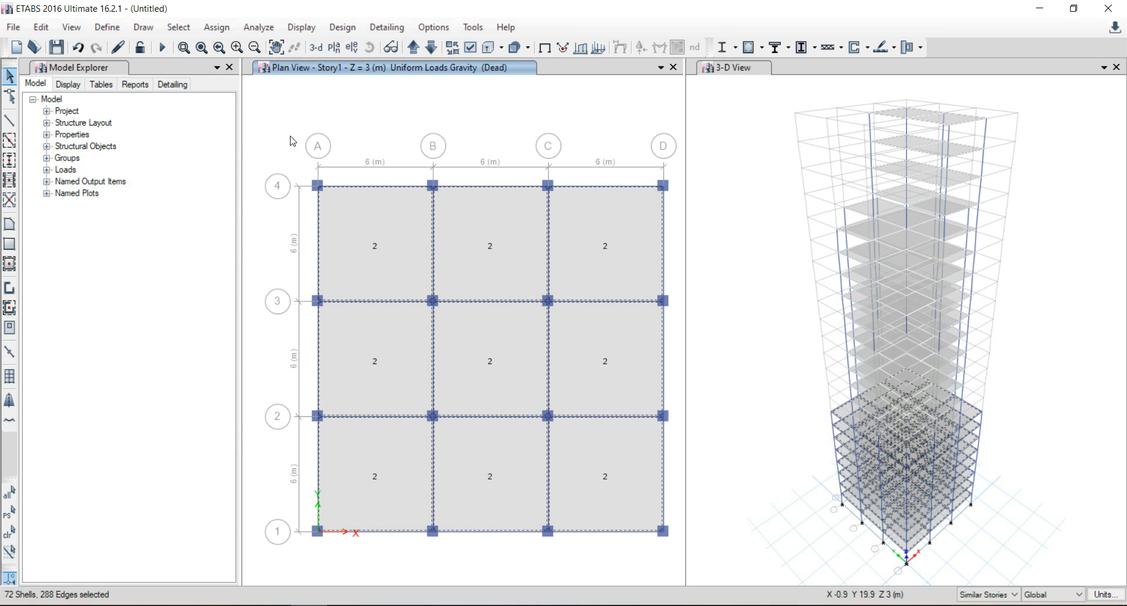
{"action": "left_click", "coordinate": [214, 28]}
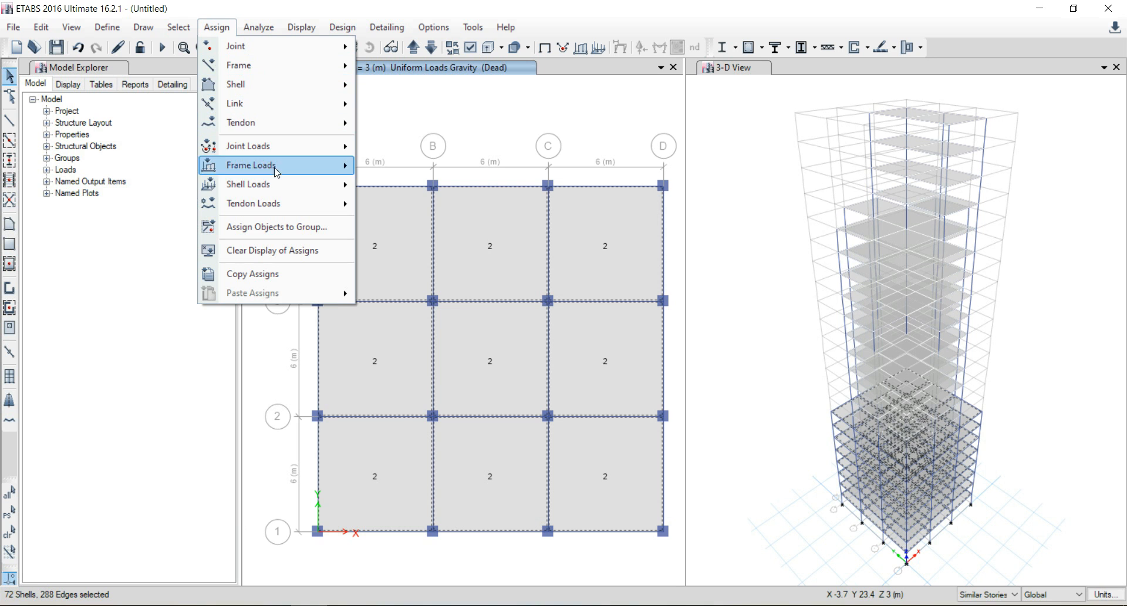
{"action": "mouse_move", "coordinate": [282, 185]}
{"action": "left_click", "coordinate": [400, 204]}
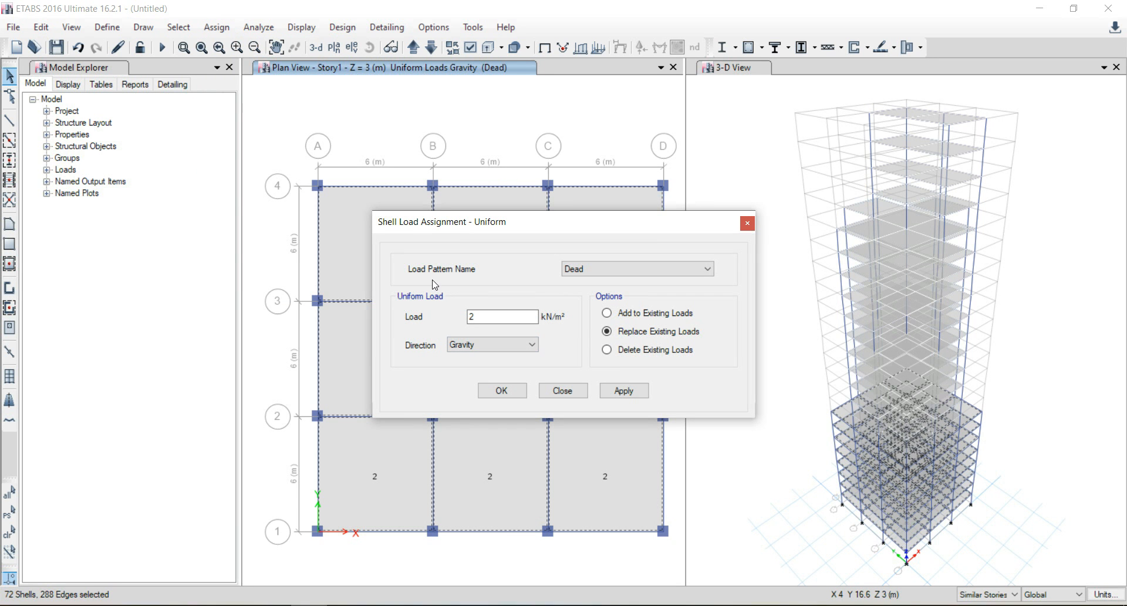
{"action": "left_click", "coordinate": [709, 271]}
{"action": "left_click", "coordinate": [699, 292]}
{"action": "left_click", "coordinate": [522, 317]}
{"action": "left_click_drag", "start_coordinate": [522, 317], "coordinate": [460, 321]}
{"action": "type", "text": "5"}
{"action": "left_click", "coordinate": [627, 392]}
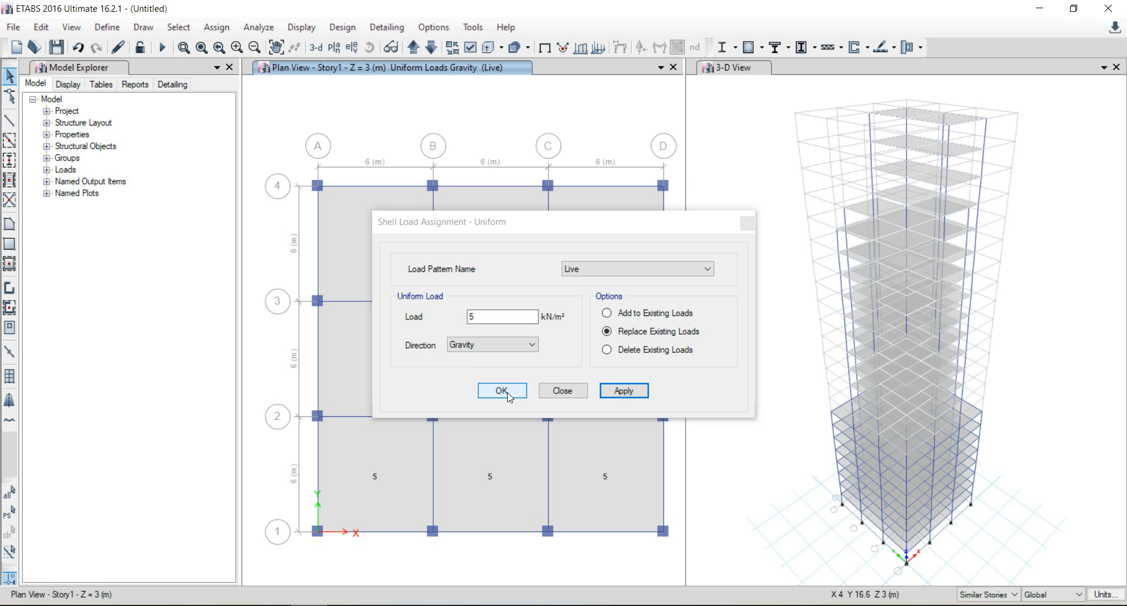
{"action": "left_click", "coordinate": [502, 391]}
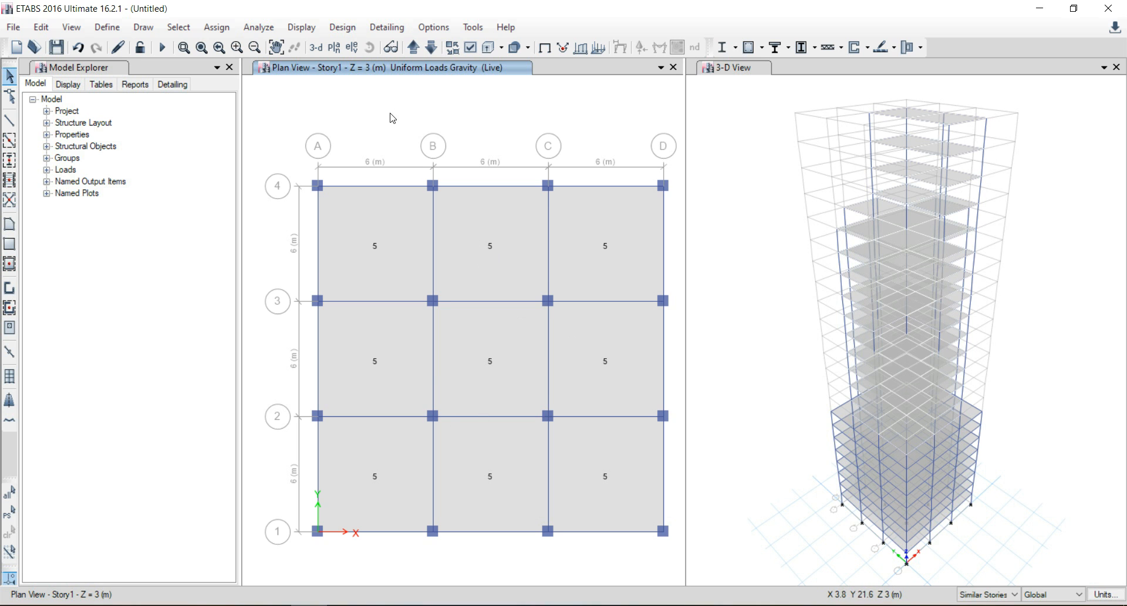
Switch the plan view from Story1 up to Story10.
{"action": "left_click", "coordinate": [412, 52]}
{"action": "left_click", "coordinate": [412, 52]}
{"action": "left_click", "coordinate": [412, 52]}
{"action": "left_click", "coordinate": [413, 47]}
{"action": "left_click", "coordinate": [413, 47]}
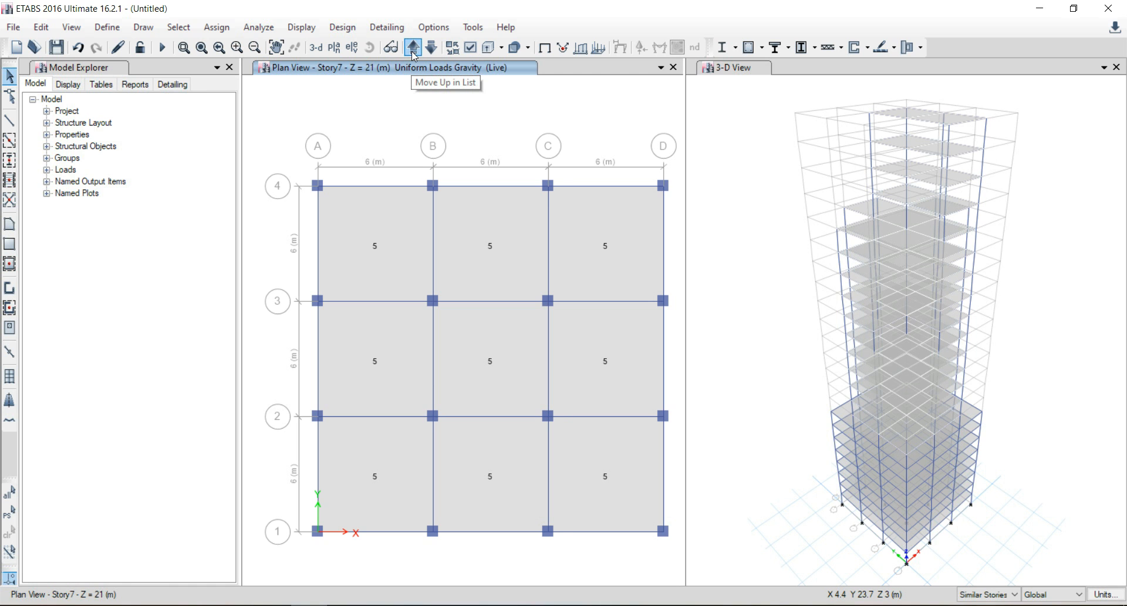
{"action": "left_click", "coordinate": [413, 51]}
{"action": "left_click", "coordinate": [413, 51]}
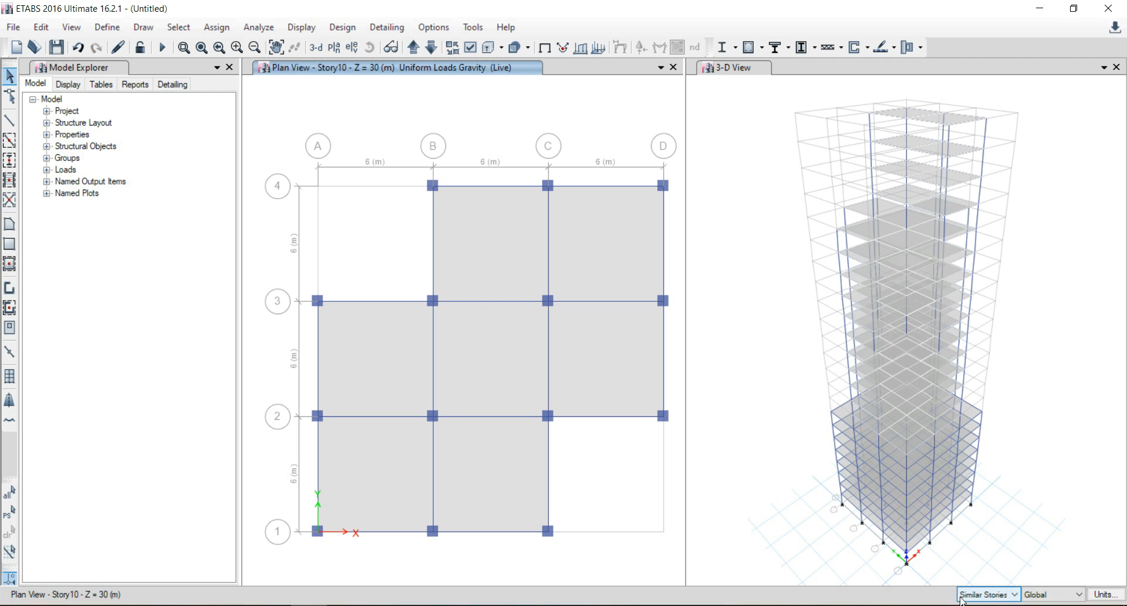
Assign a uniform Live gravity load of 4.5 kN/m² to all seven slab panels on Story10 and its similar stories.
{"action": "left_click", "coordinate": [514, 264]}
{"action": "left_click", "coordinate": [600, 262]}
{"action": "left_click", "coordinate": [608, 376]}
{"action": "left_click", "coordinate": [517, 378]}
{"action": "left_click", "coordinate": [414, 378]}
{"action": "left_click", "coordinate": [364, 490]}
{"action": "left_click", "coordinate": [473, 475]}
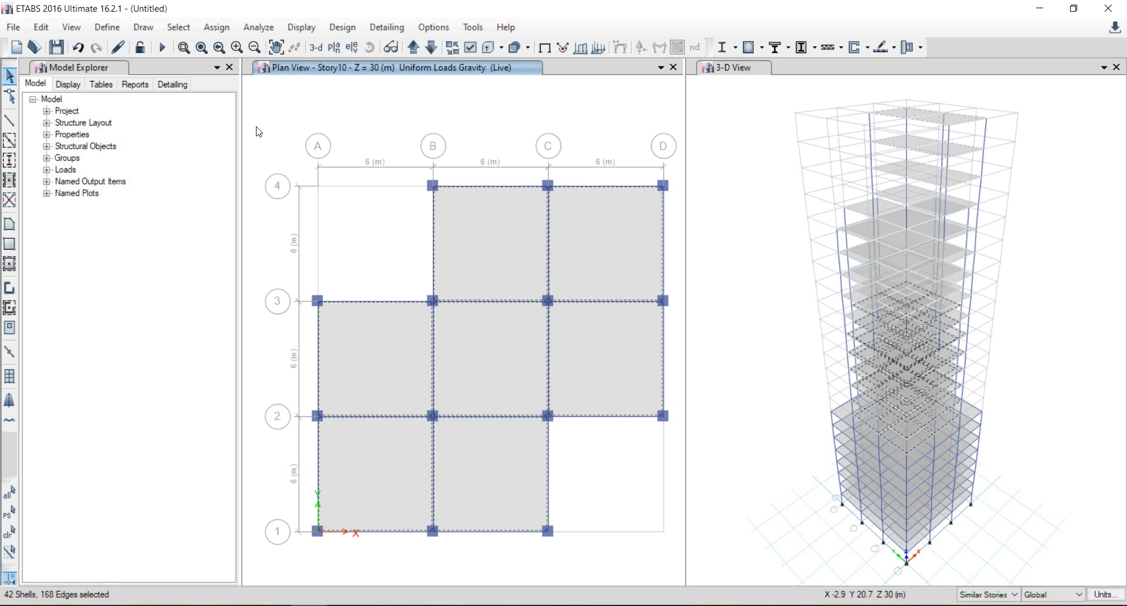
{"action": "left_click", "coordinate": [215, 27]}
{"action": "mouse_move", "coordinate": [302, 183]}
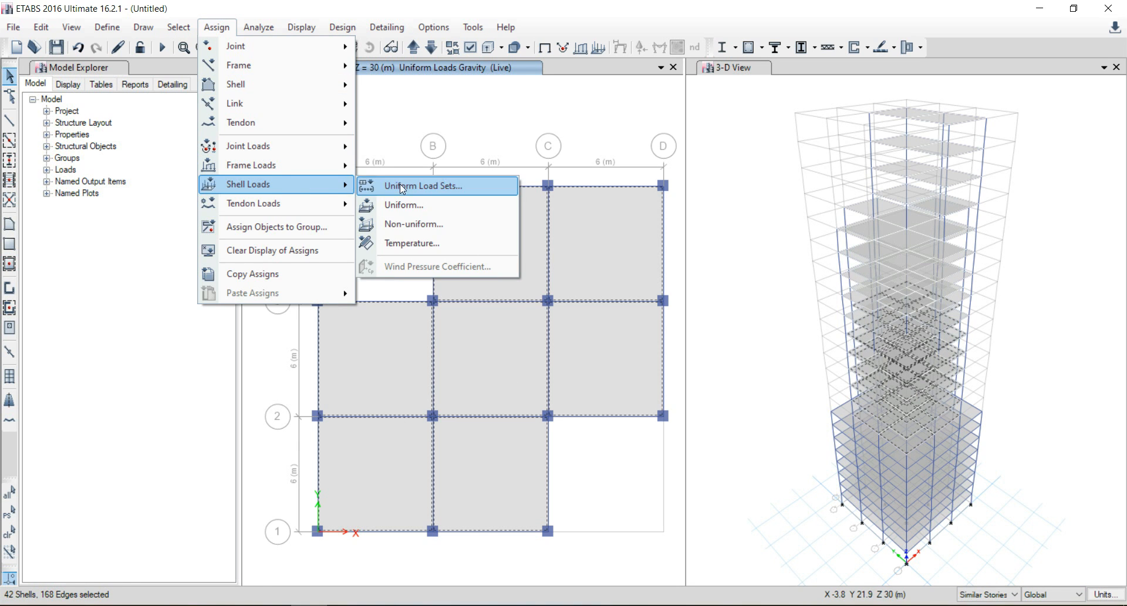
{"action": "left_click", "coordinate": [414, 208]}
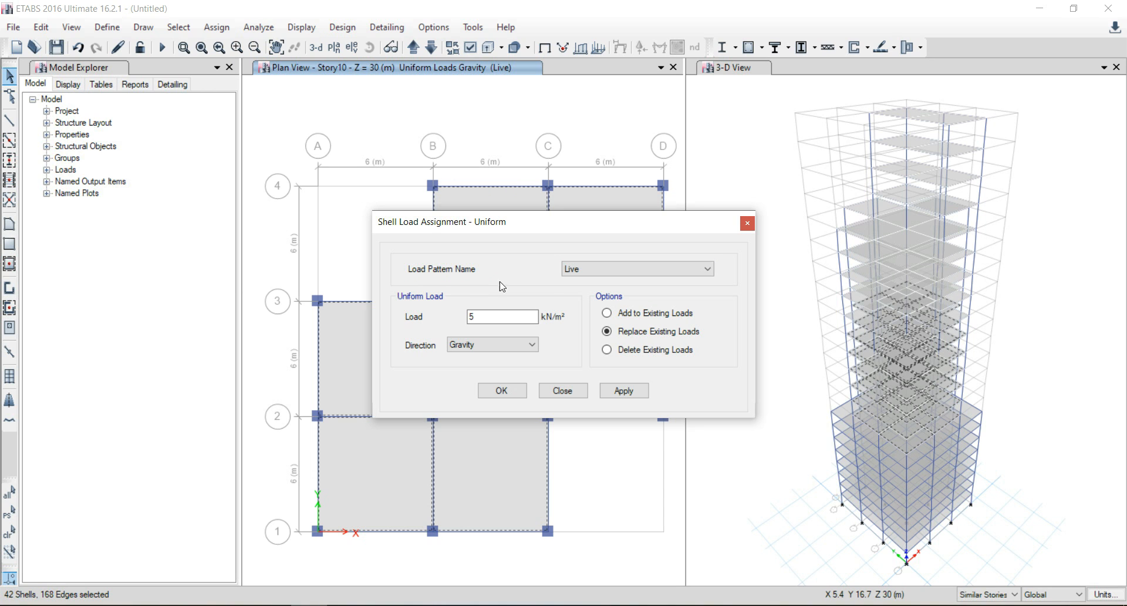
{"action": "double_click", "coordinate": [472, 316]}
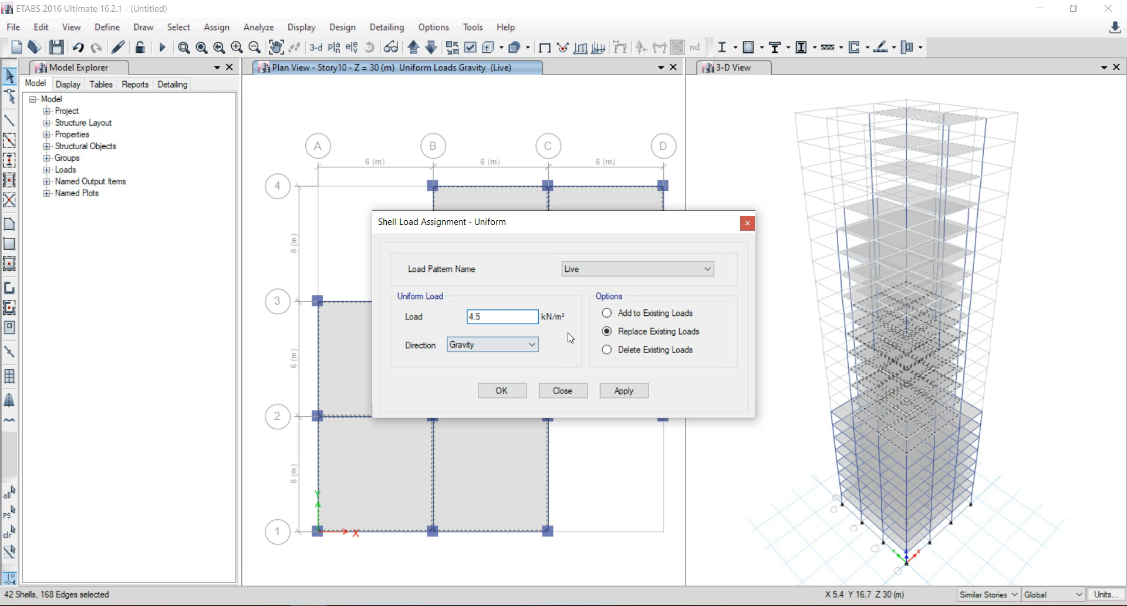
{"action": "left_click", "coordinate": [626, 391]}
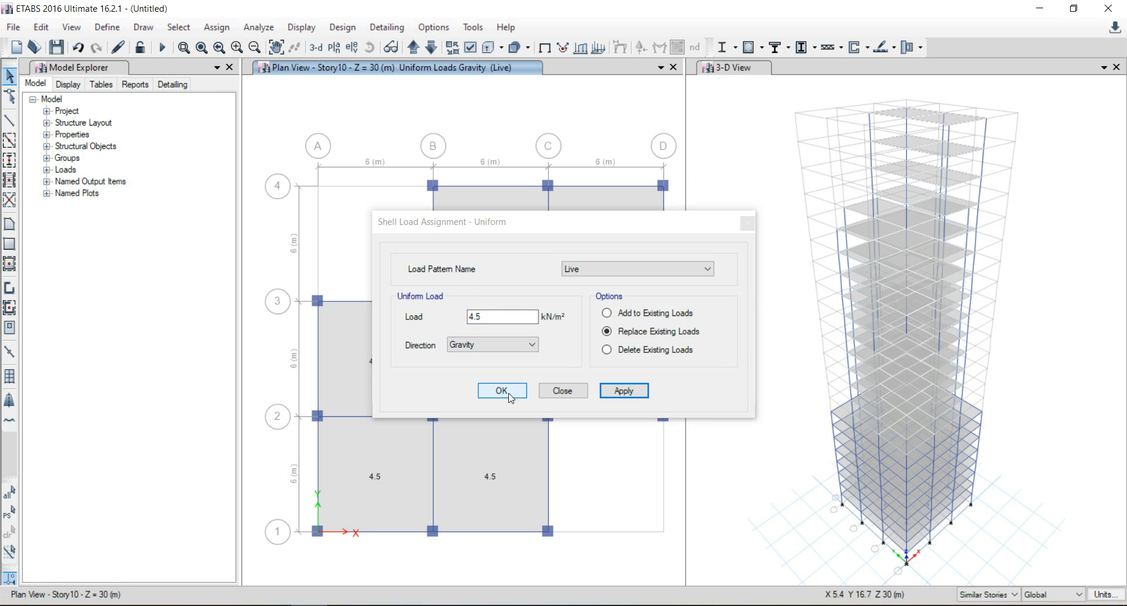
Finish the Story10 live load assignment and check the storey 15-19 live load in the problem statement image.
{"action": "left_click", "coordinate": [502, 391]}
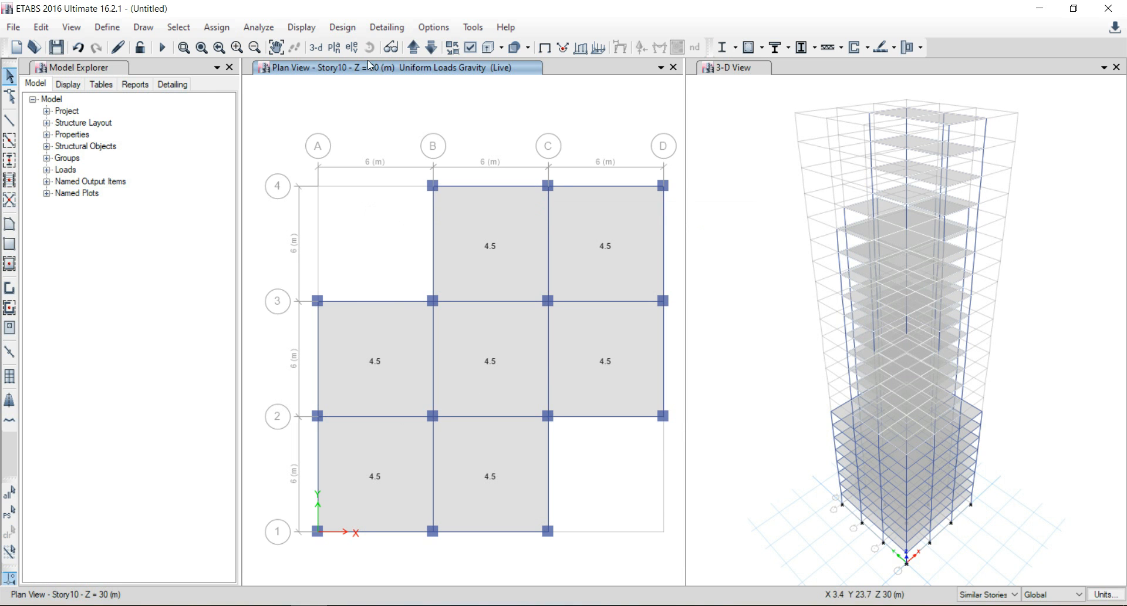
{"action": "left_click", "coordinate": [274, 605]}
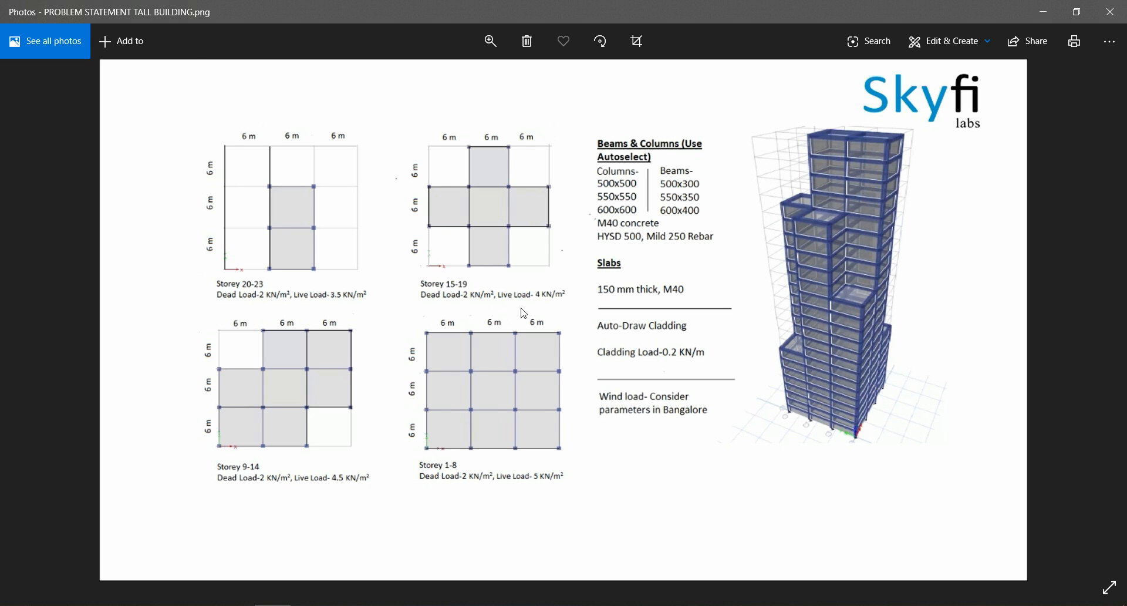
{"action": "left_click", "coordinate": [309, 605]}
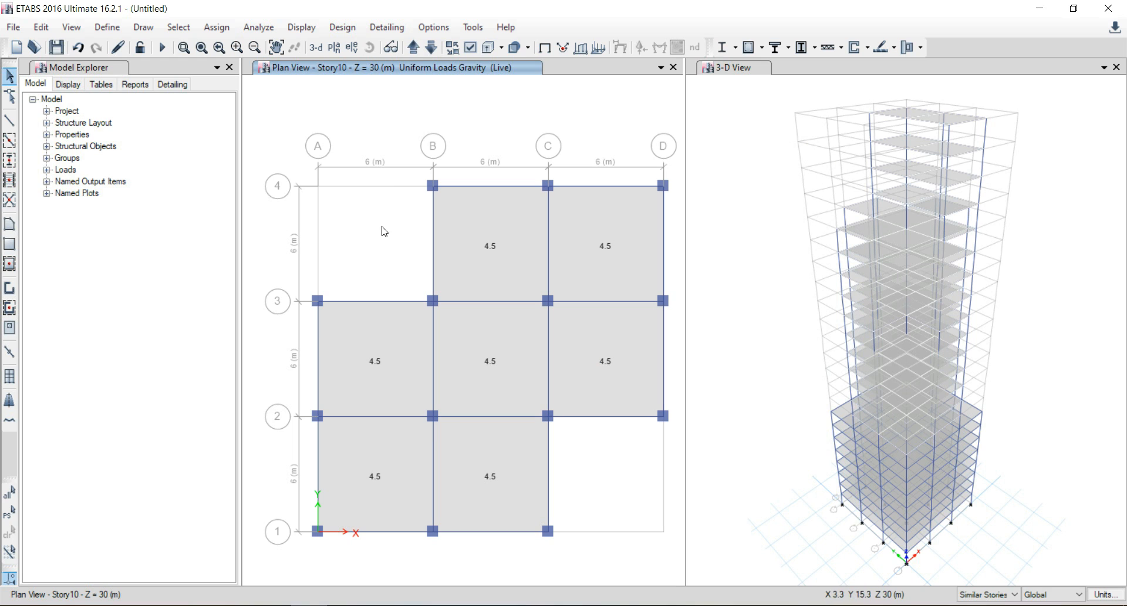
Switch the plan view from Story10 up to Story15.
{"action": "left_click", "coordinate": [414, 47]}
{"action": "left_click", "coordinate": [414, 47]}
{"action": "left_click", "coordinate": [414, 47]}
{"action": "left_click", "coordinate": [415, 51]}
{"action": "left_click", "coordinate": [415, 51]}
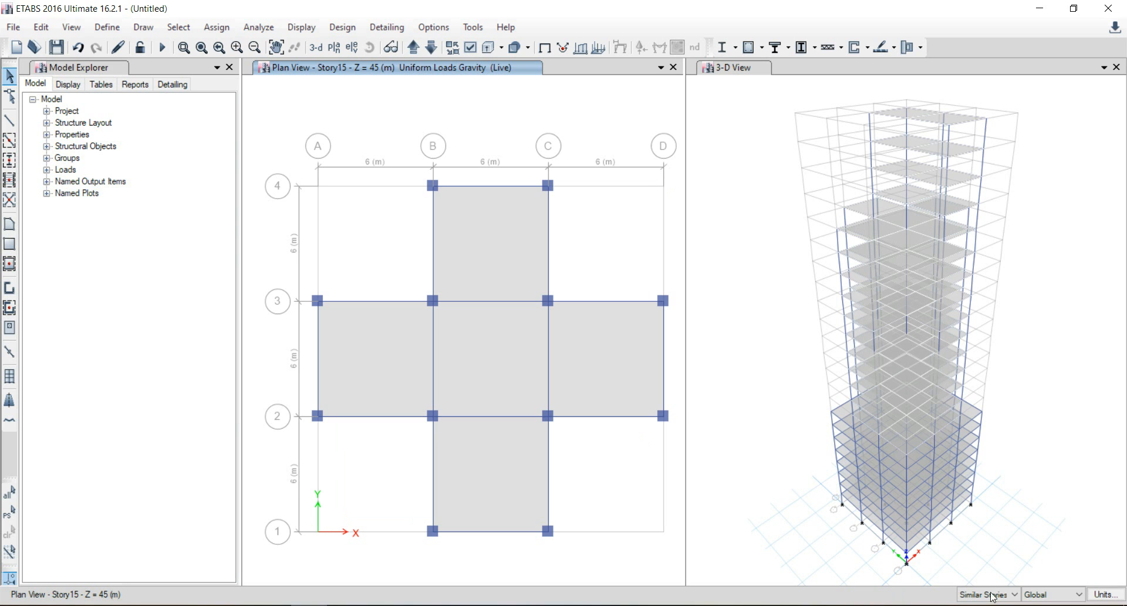
Select all five slab panels on Story15 and its similar stories and open the uniform shell load assignment.
{"action": "left_click", "coordinate": [481, 254]}
{"action": "left_click", "coordinate": [594, 335]}
{"action": "left_click", "coordinate": [492, 365]}
{"action": "left_click", "coordinate": [406, 376]}
{"action": "left_click", "coordinate": [478, 473]}
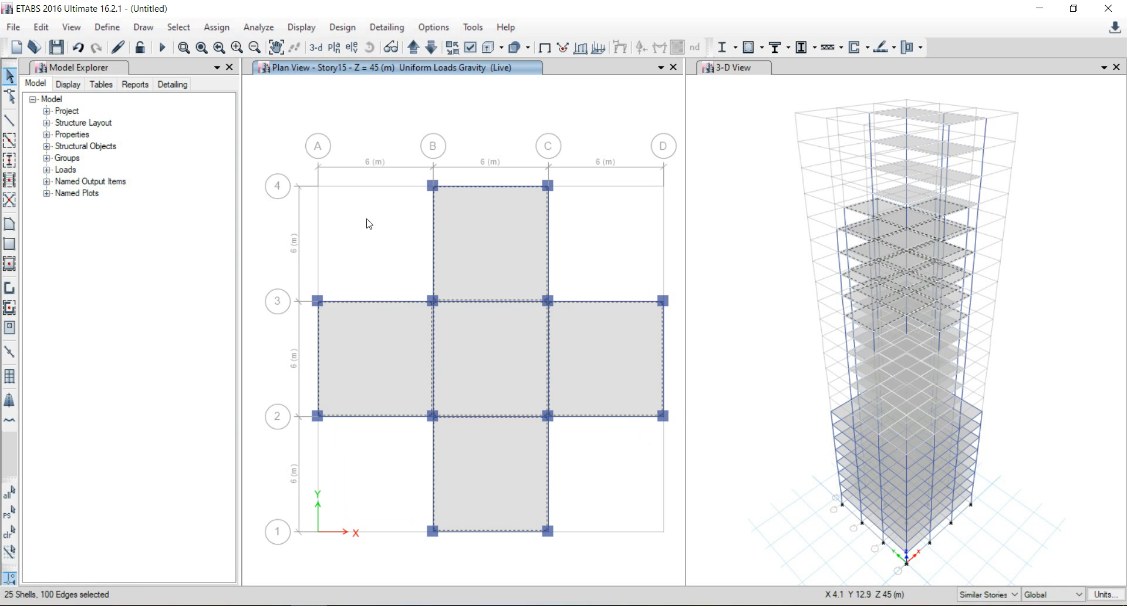
{"action": "left_click", "coordinate": [216, 27]}
{"action": "mouse_move", "coordinate": [267, 184]}
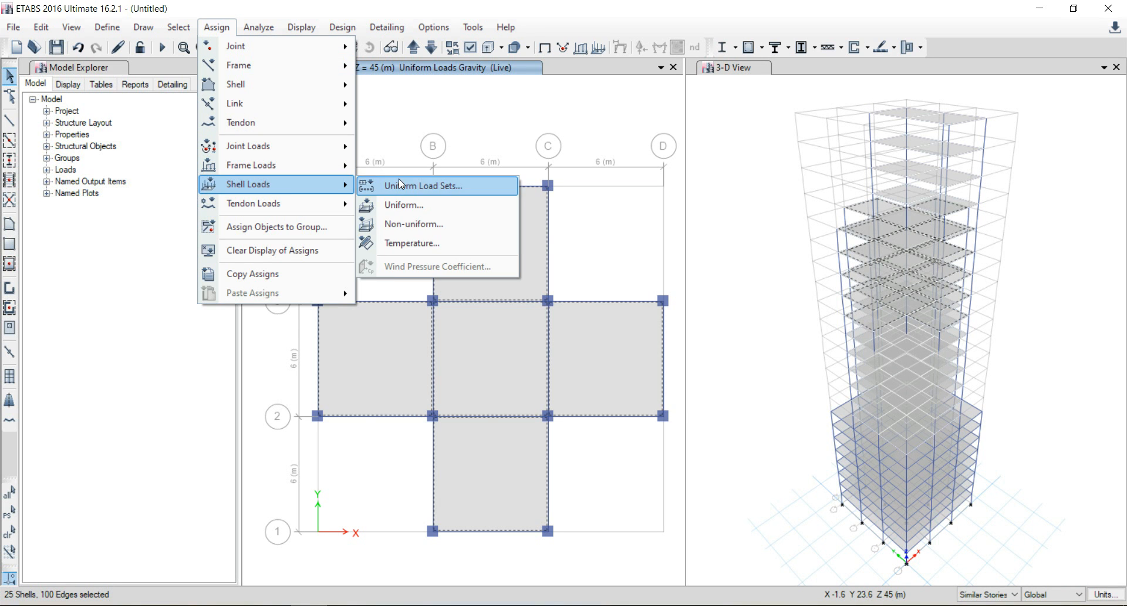
{"action": "left_click", "coordinate": [425, 203]}
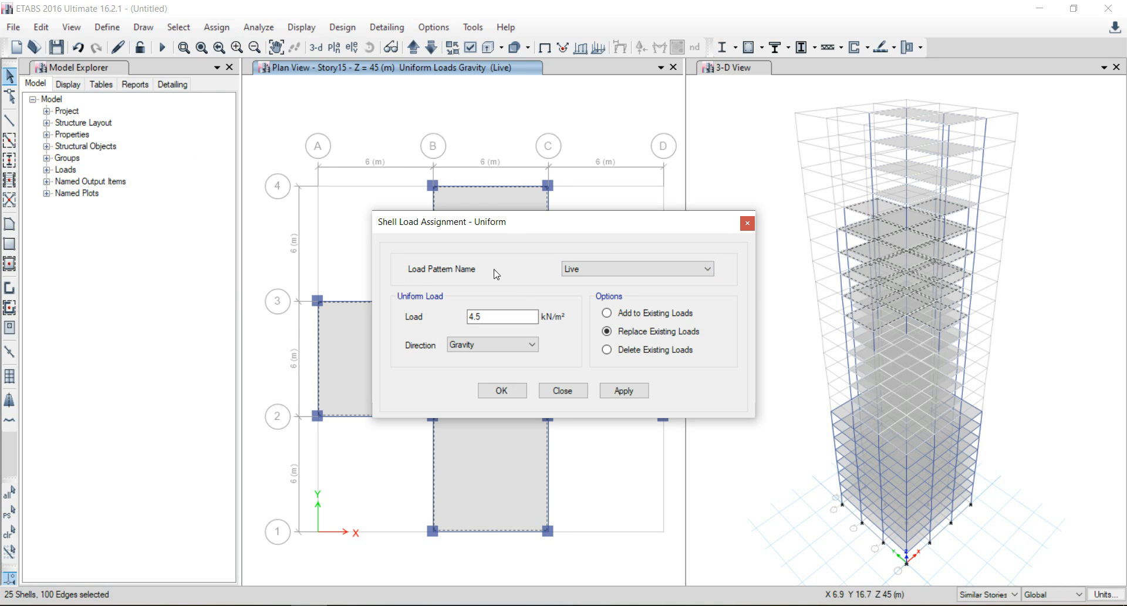
Assign a uniform live load of 4 kN/m² in the gravity direction to the selected Story15 slabs, replacing existing loads.
{"action": "left_click_drag", "start_coordinate": [531, 317], "coordinate": [448, 322]}
{"action": "type", "text": "4"}
{"action": "left_click", "coordinate": [623, 391]}
{"action": "left_click", "coordinate": [501, 391]}
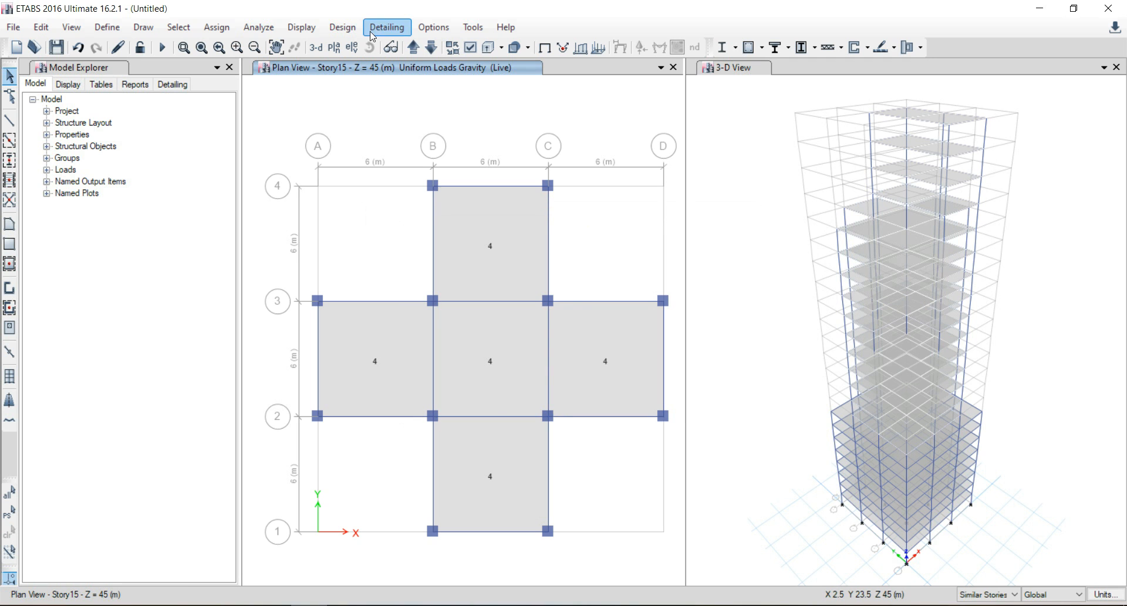
Bring the plan view to Story20 and select both slab panels between grids B and C.
{"action": "left_click", "coordinate": [418, 50]}
{"action": "left_click", "coordinate": [414, 48]}
{"action": "left_click", "coordinate": [414, 48]}
{"action": "left_click", "coordinate": [414, 48]}
{"action": "left_click", "coordinate": [414, 48]}
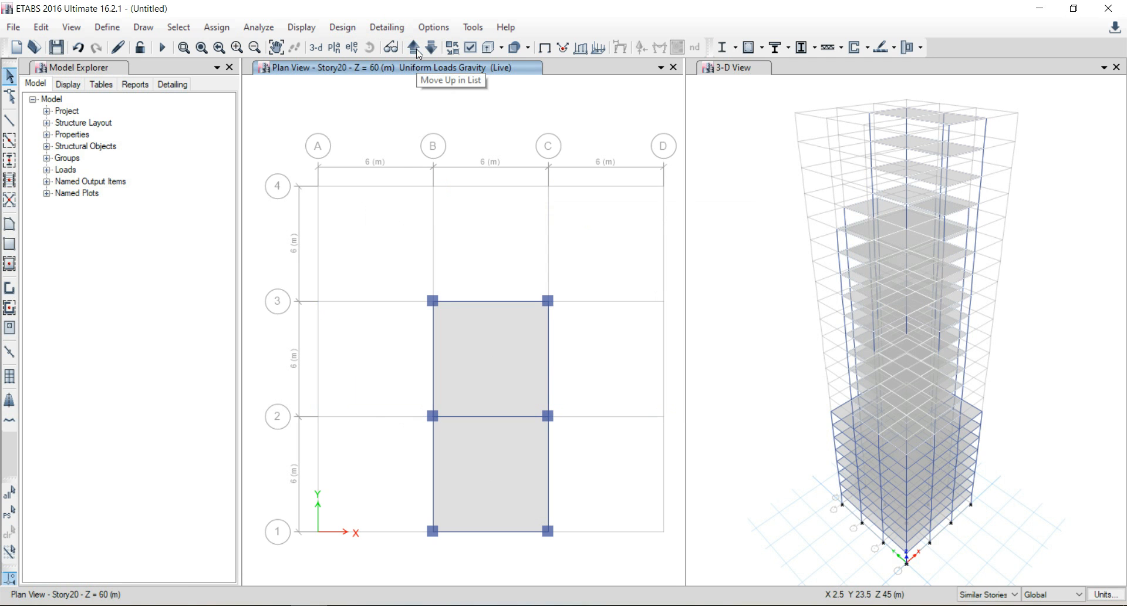
{"action": "left_click", "coordinate": [511, 378]}
{"action": "left_click", "coordinate": [516, 456]}
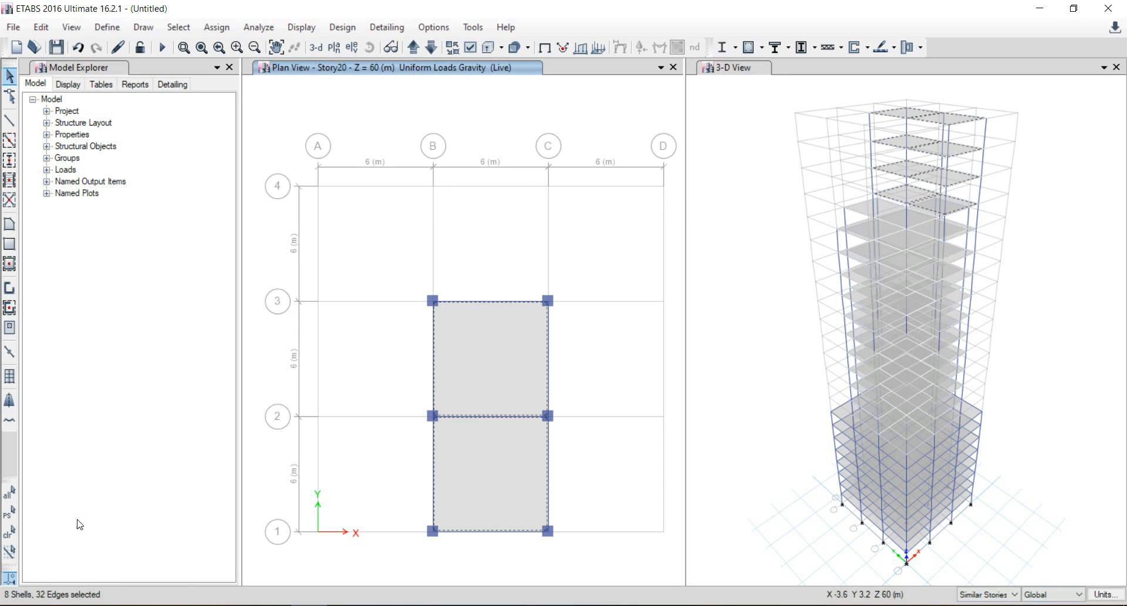
Assign a uniform live load of 3.5 kN/m² in the gravity direction to the selected Story20 slabs.
{"action": "left_click", "coordinate": [217, 27]}
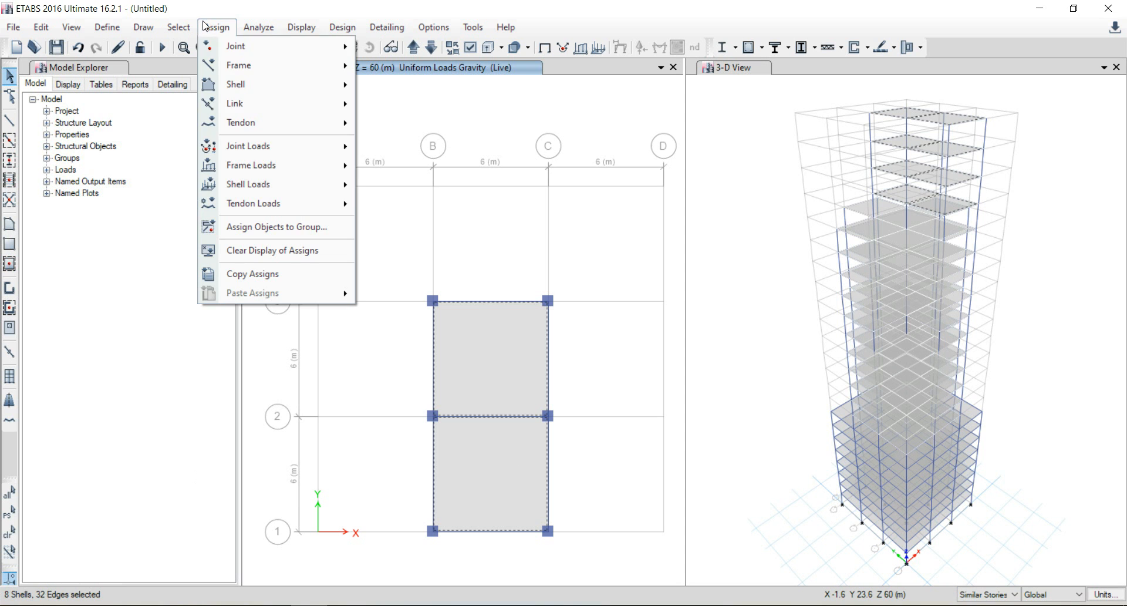
{"action": "mouse_move", "coordinate": [329, 184]}
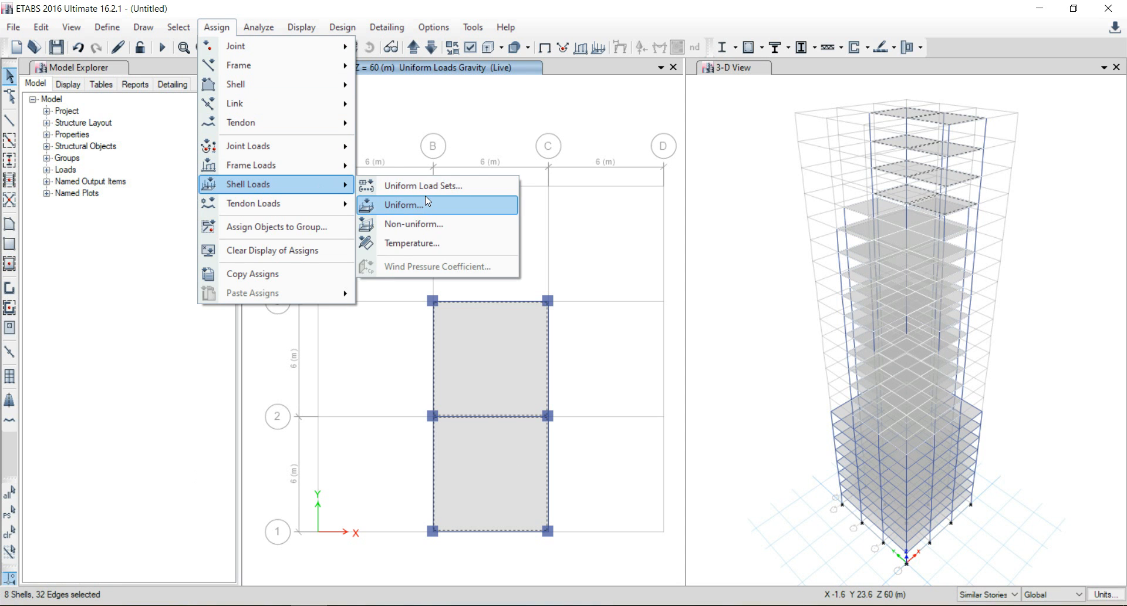
{"action": "left_click", "coordinate": [425, 202]}
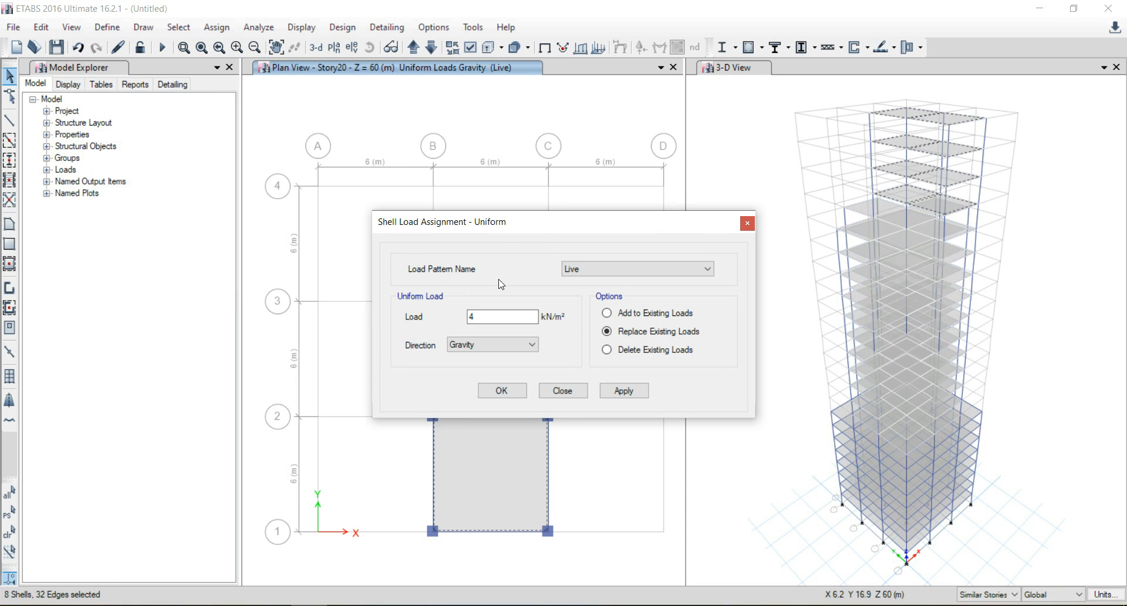
{"action": "left_click", "coordinate": [508, 317]}
{"action": "left_click", "coordinate": [623, 391]}
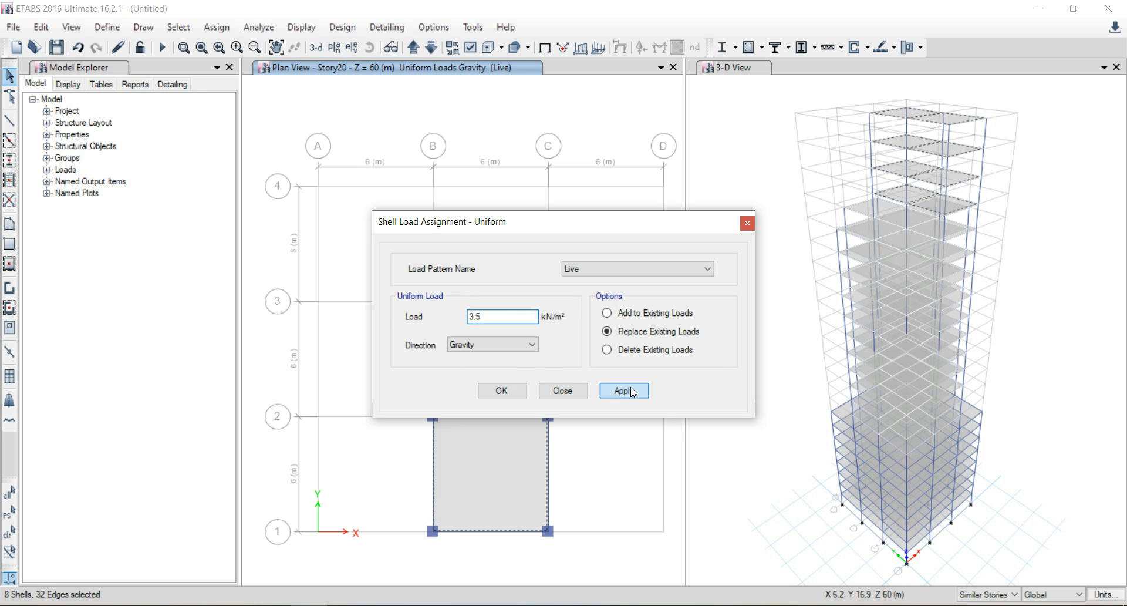
{"action": "left_click", "coordinate": [502, 391]}
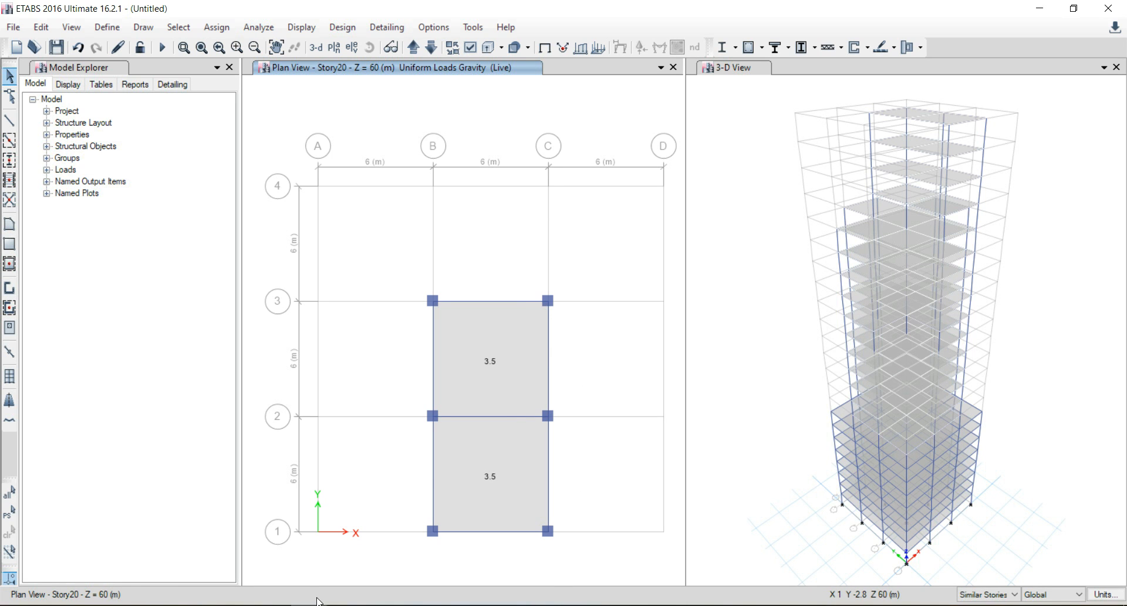
Check the cladding load in the problem statement image, and go through the upper stories' live loads until the plan shows Story1.
{"action": "left_click", "coordinate": [273, 605]}
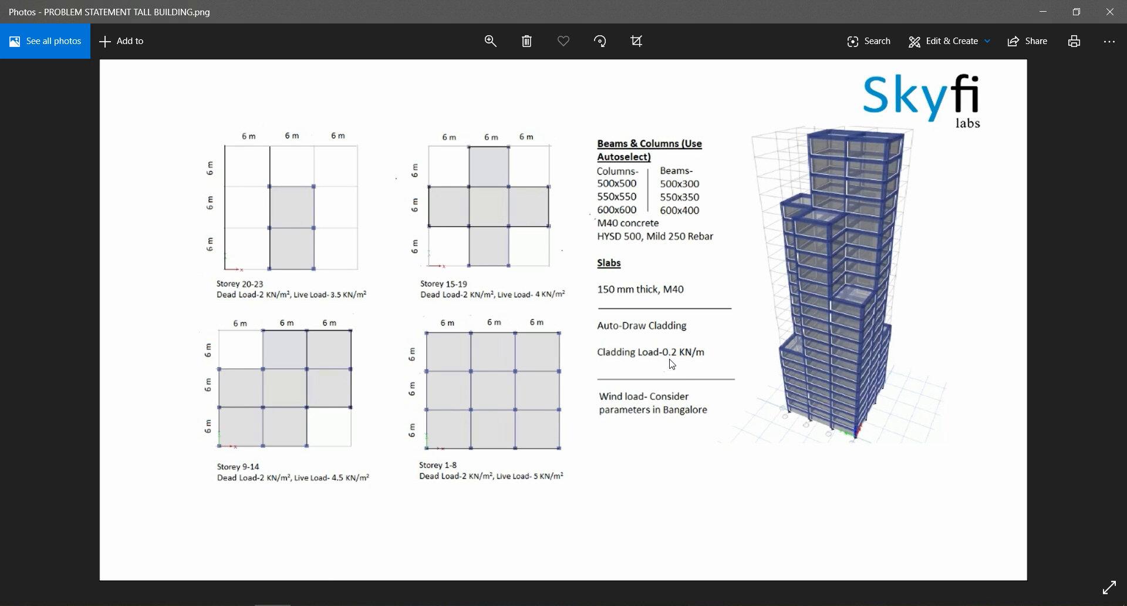
{"action": "left_click", "coordinate": [308, 605]}
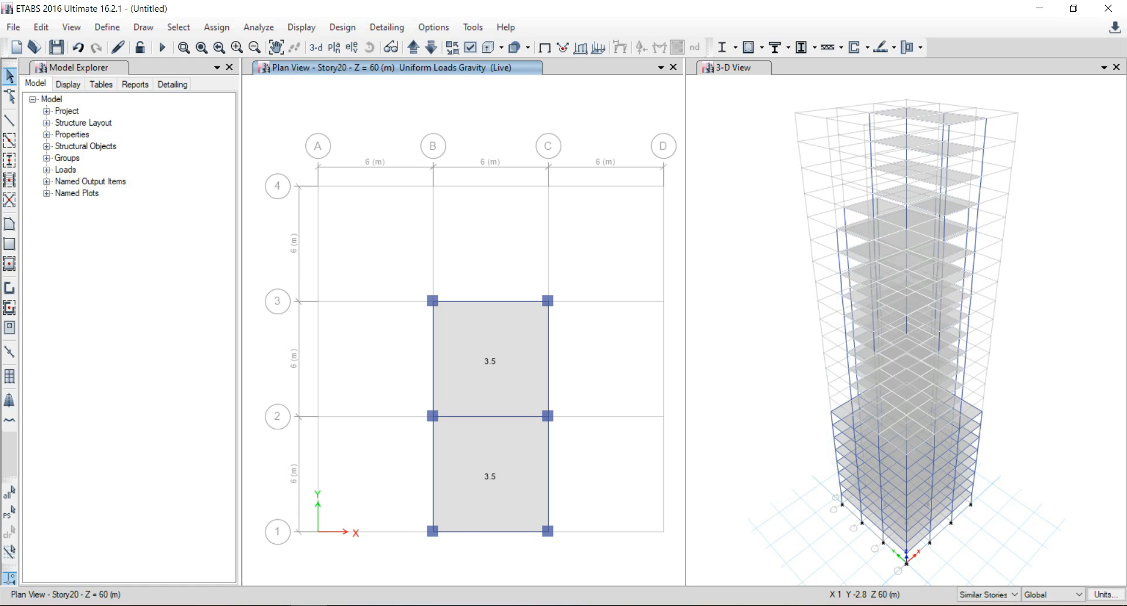
{"action": "left_click", "coordinate": [414, 48]}
{"action": "left_click", "coordinate": [414, 48]}
{"action": "left_click", "coordinate": [414, 48]}
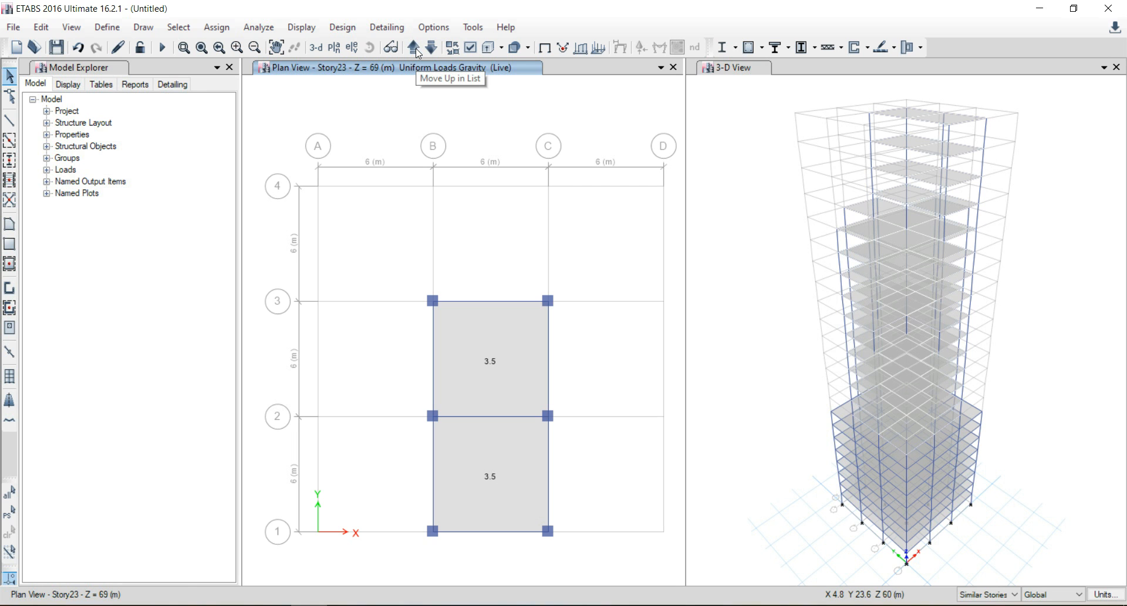
{"action": "left_click", "coordinate": [414, 49]}
{"action": "left_click", "coordinate": [415, 48]}
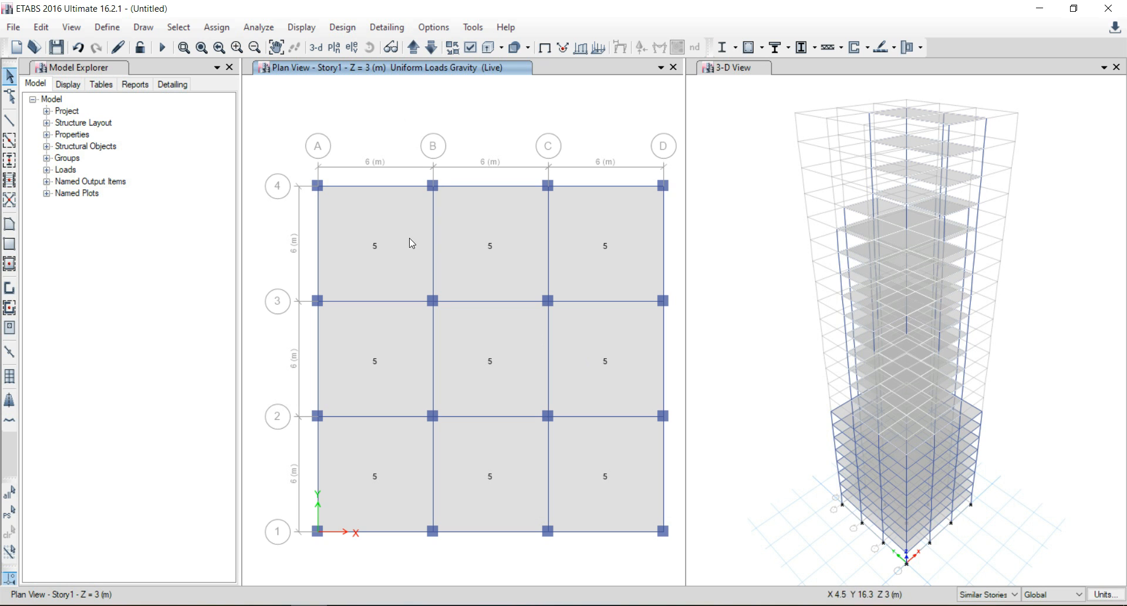
Select all the outer perimeter beams on the Story1 plan, leaving the slab panels unselected.
{"action": "left_click", "coordinate": [397, 189]}
{"action": "left_click", "coordinate": [485, 187]}
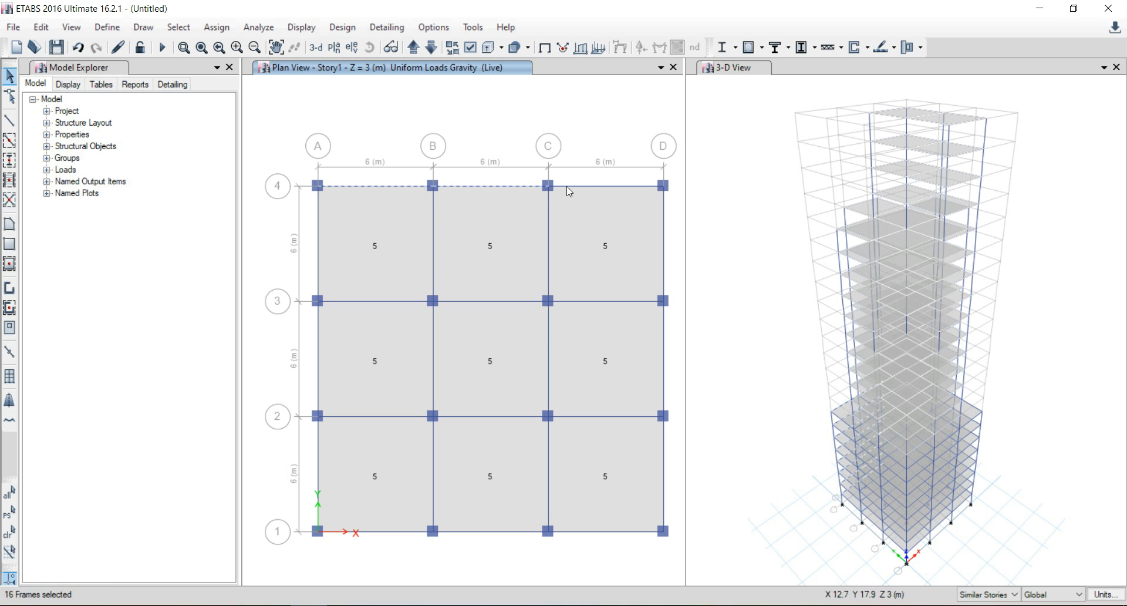
{"action": "left_click", "coordinate": [601, 188]}
{"action": "left_click", "coordinate": [671, 262]}
{"action": "left_click", "coordinate": [668, 354]}
{"action": "left_click", "coordinate": [665, 458]}
{"action": "left_click", "coordinate": [627, 533]}
{"action": "left_click", "coordinate": [379, 532]}
{"action": "left_click", "coordinate": [318, 468]}
{"action": "left_click", "coordinate": [317, 376]}
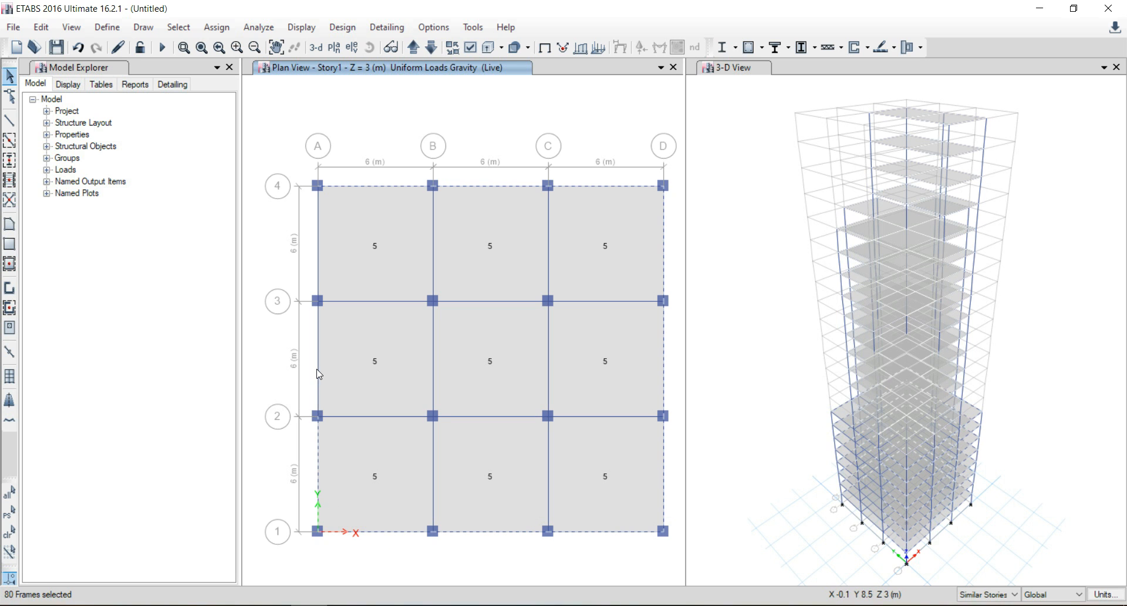
{"action": "left_click", "coordinate": [317, 258]}
{"action": "left_click", "coordinate": [344, 241]}
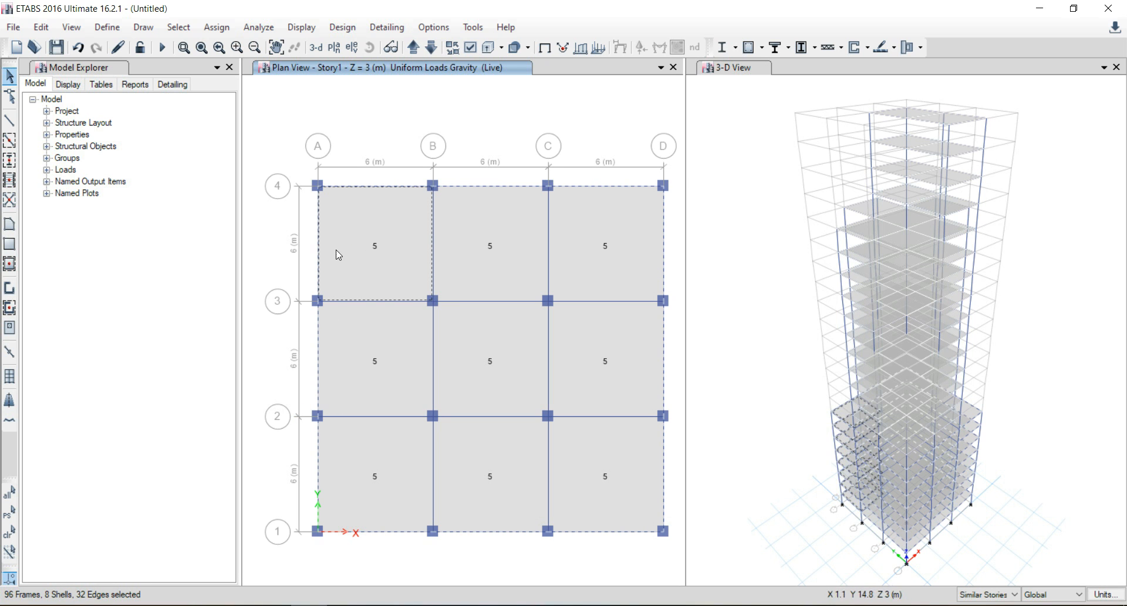
{"action": "left_click", "coordinate": [367, 268]}
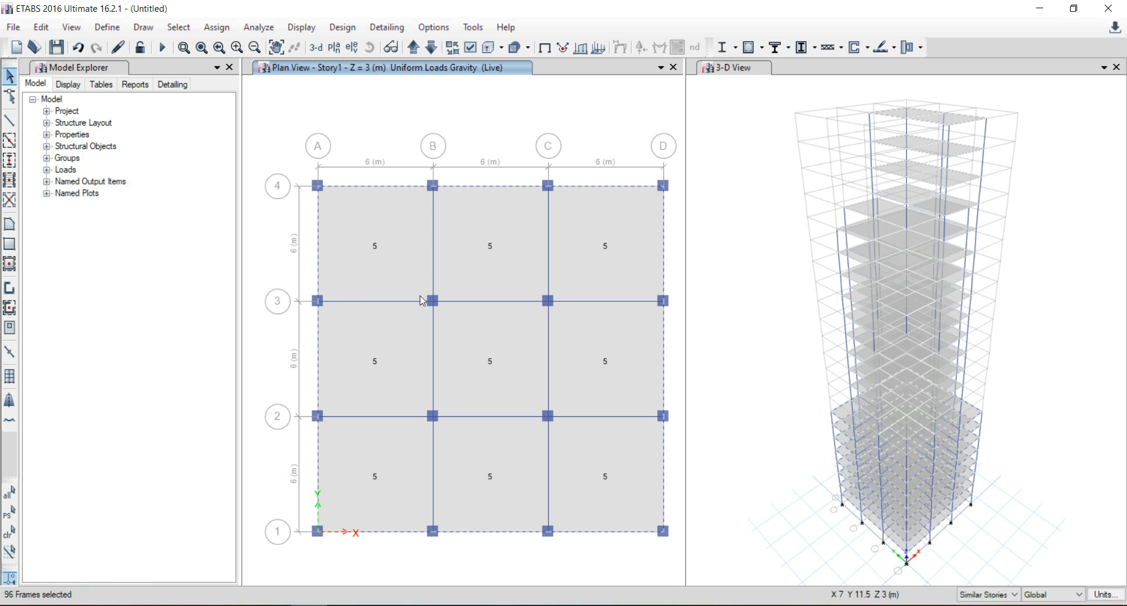
Assign a uniform distributed dead load of 0.2 kN/m in the gravity direction to the selected Story1 perimeter beams.
{"action": "left_click", "coordinate": [216, 27]}
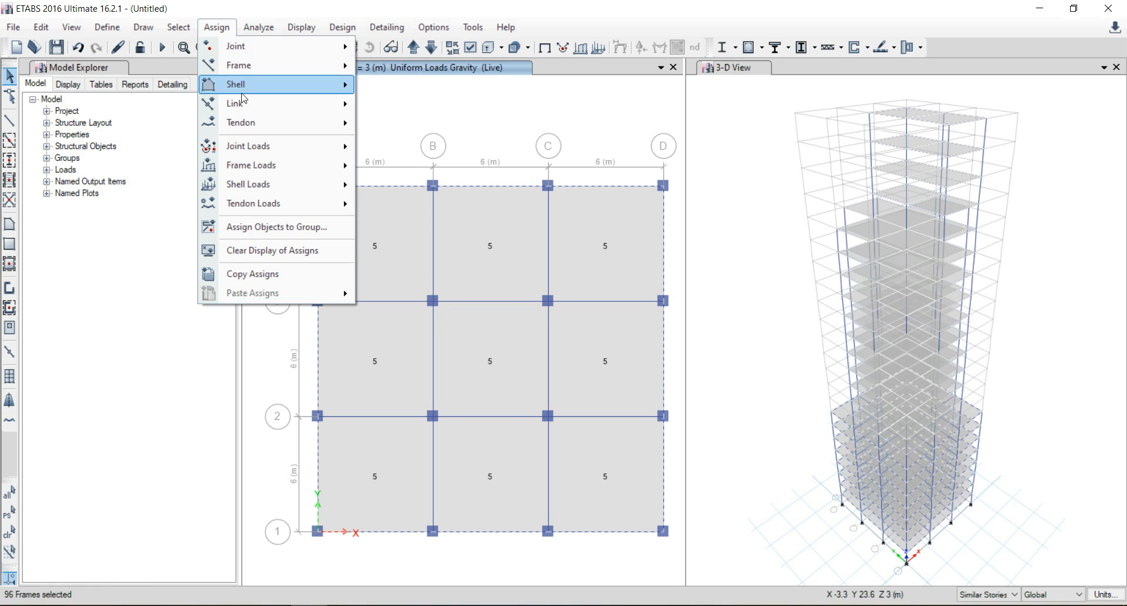
{"action": "mouse_move", "coordinate": [302, 167]}
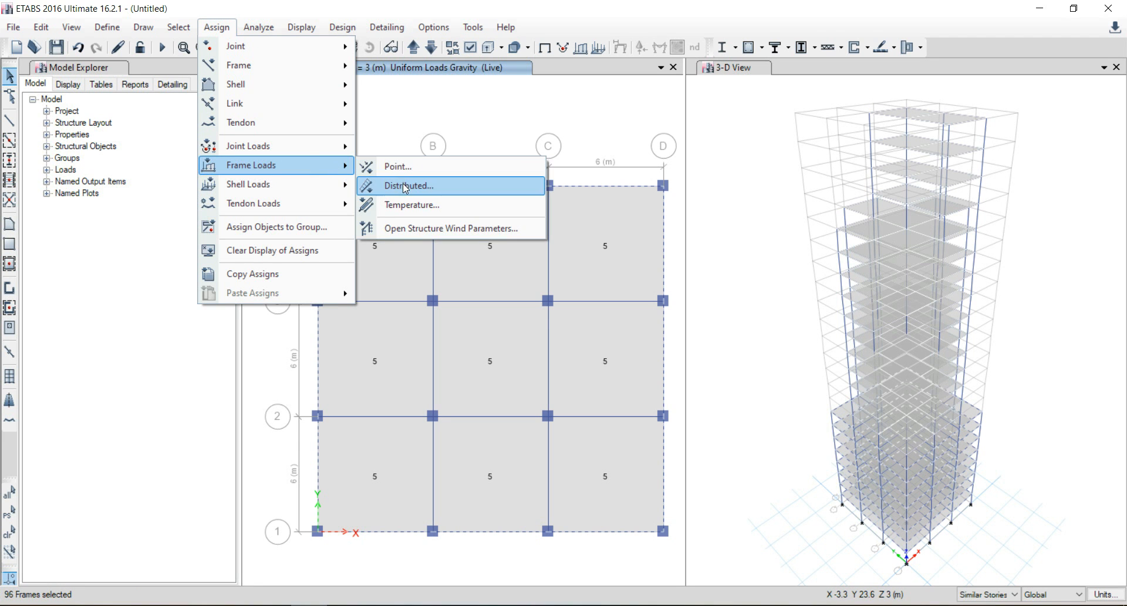
{"action": "left_click", "coordinate": [405, 184]}
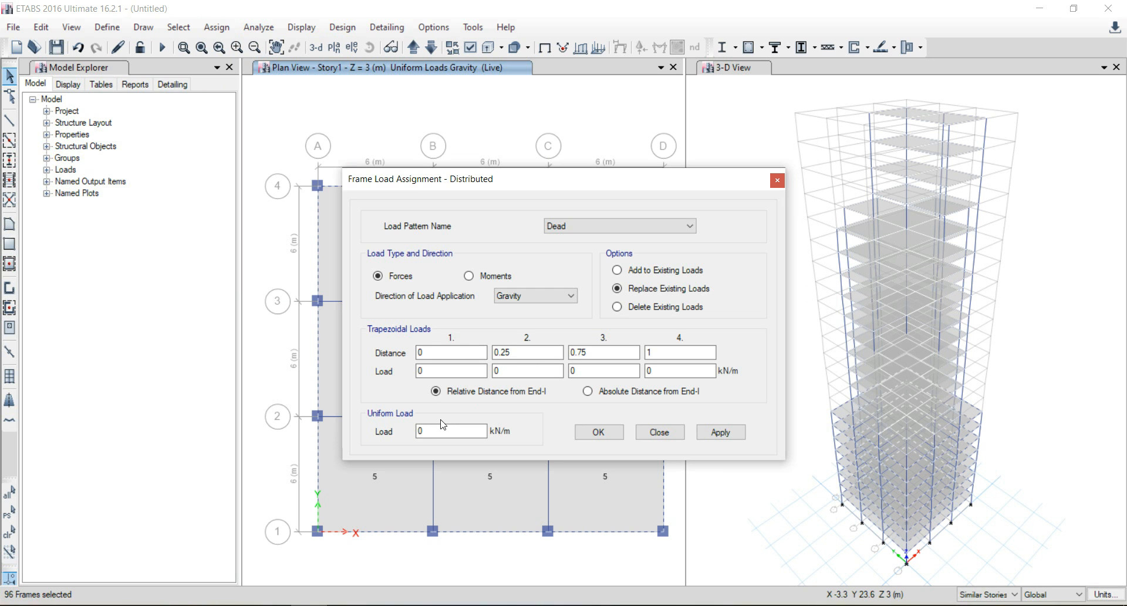
{"action": "left_click_drag", "start_coordinate": [442, 431], "coordinate": [380, 432]}
{"action": "left_click", "coordinate": [721, 433]}
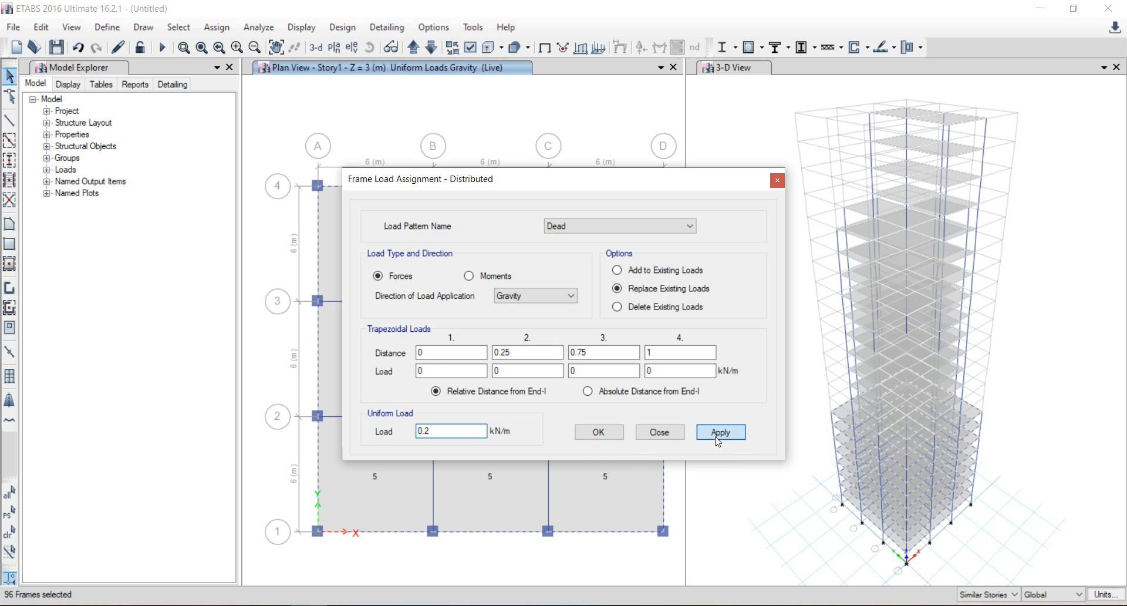
{"action": "left_click", "coordinate": [599, 432]}
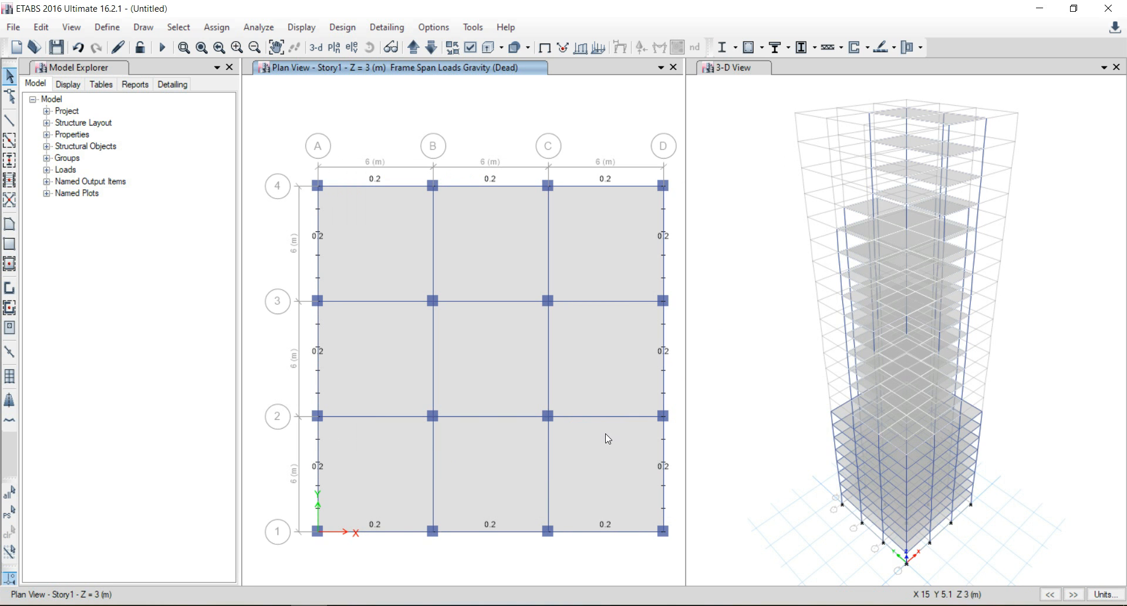
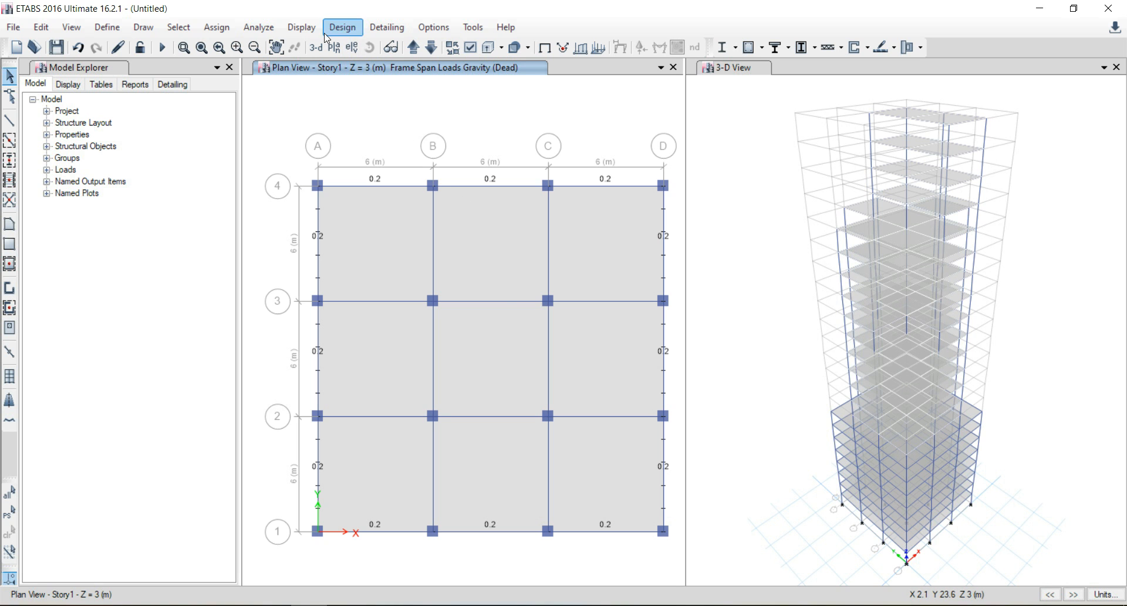
Show the undeformed shape without load values and bring the plan view up to Story9.
{"action": "left_click", "coordinate": [299, 30]}
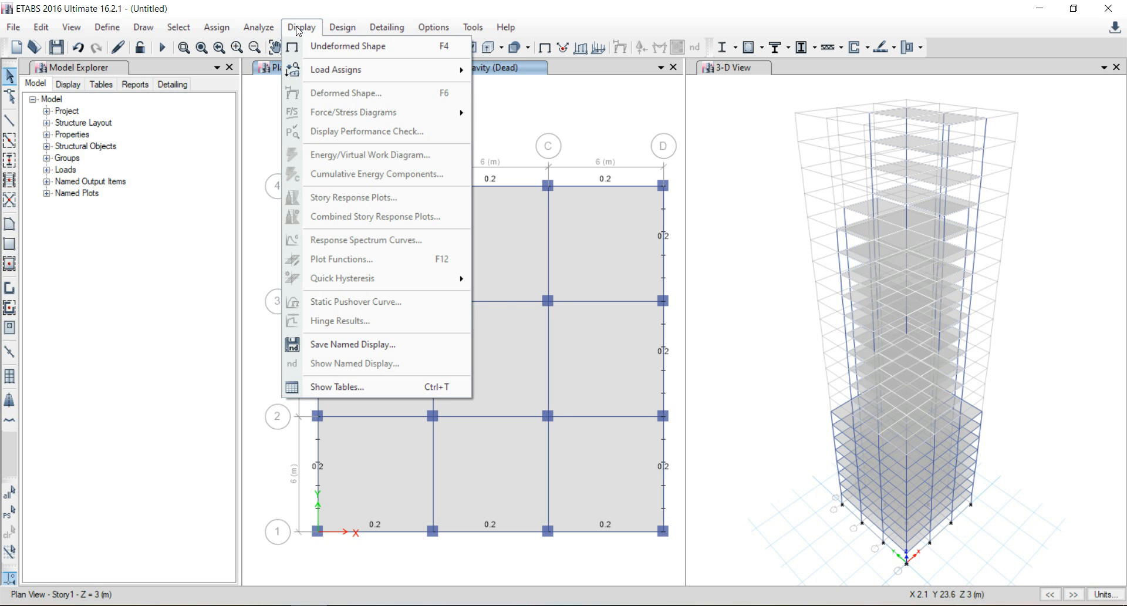
{"action": "left_click", "coordinate": [309, 47]}
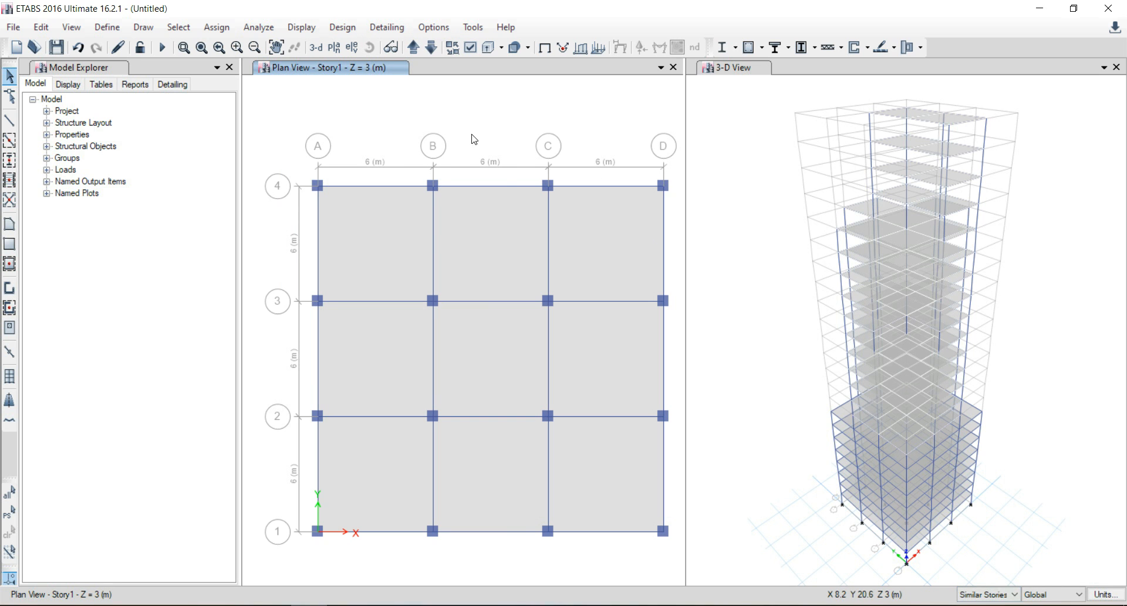
{"action": "left_click", "coordinate": [413, 49]}
{"action": "left_click", "coordinate": [413, 48]}
{"action": "left_click", "coordinate": [413, 48]}
{"action": "left_click", "coordinate": [413, 48]}
{"action": "left_click", "coordinate": [413, 48]}
{"action": "left_click", "coordinate": [413, 48]}
{"action": "left_click", "coordinate": [414, 49]}
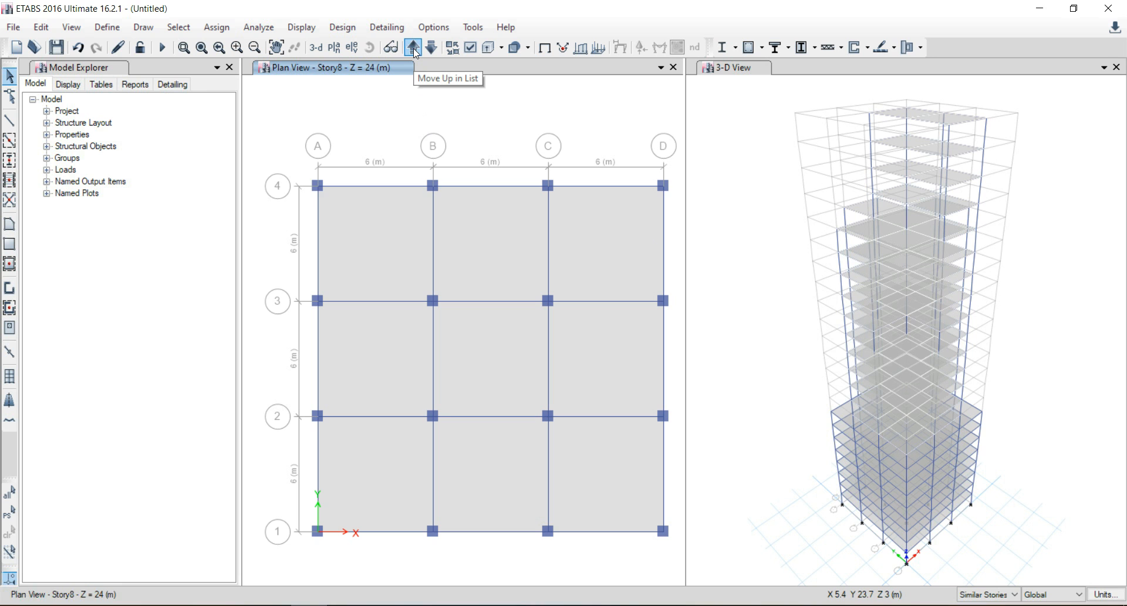
{"action": "left_click", "coordinate": [413, 48]}
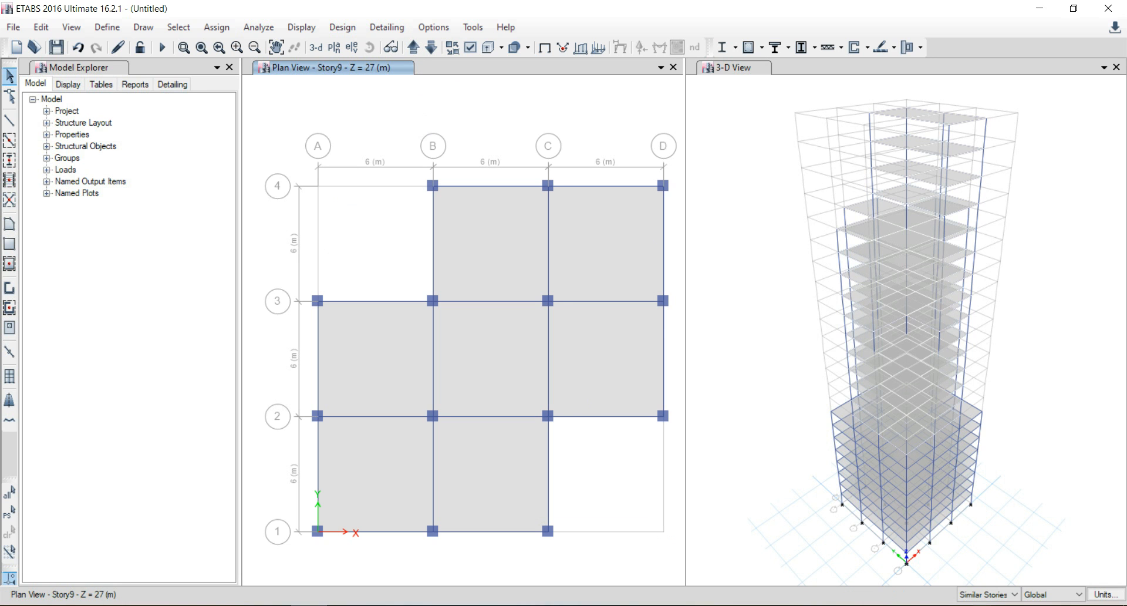
Select the beams along the stepped outer perimeter of the Story9 plan.
{"action": "left_click", "coordinate": [514, 186]}
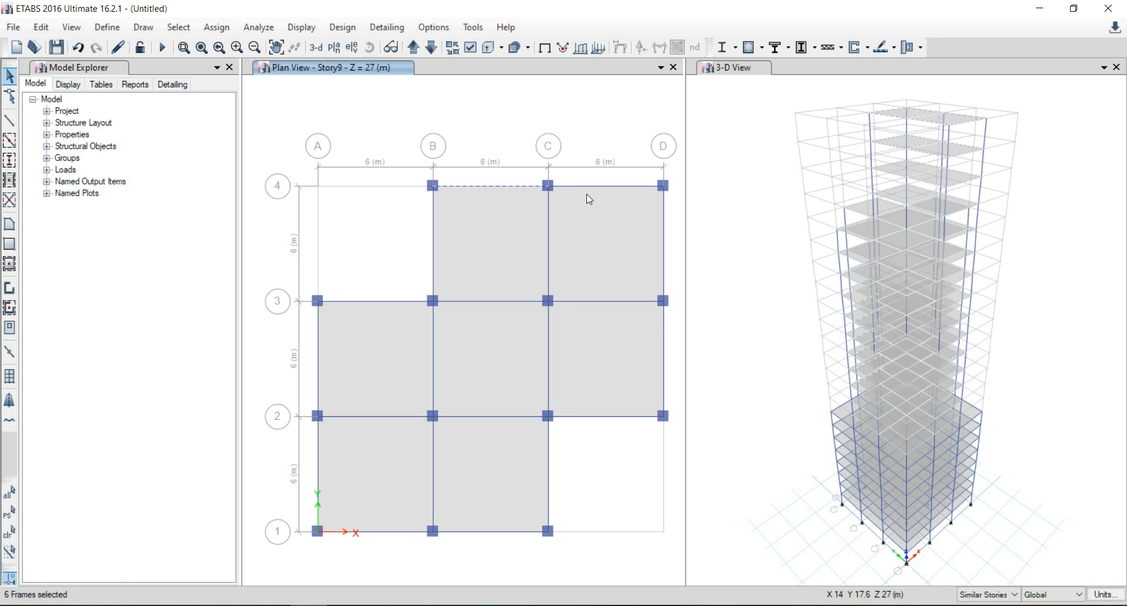
{"action": "left_click", "coordinate": [592, 187]}
{"action": "left_click", "coordinate": [664, 250]}
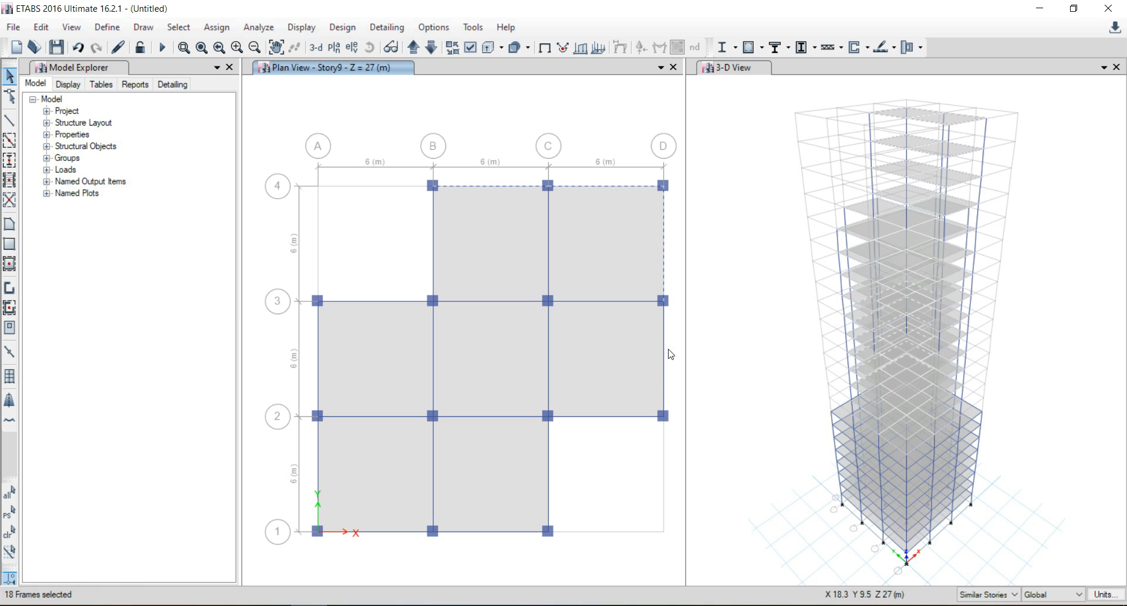
{"action": "left_click", "coordinate": [619, 419]}
{"action": "left_click", "coordinate": [551, 478]}
{"action": "left_click", "coordinate": [491, 533]}
{"action": "left_click", "coordinate": [349, 531]}
{"action": "left_click", "coordinate": [318, 481]}
{"action": "left_click", "coordinate": [319, 369]}
{"action": "left_click", "coordinate": [433, 270]}
Assign the 0.2 kN/m uniform distributed dead load to the selected Story9 perimeter beams.
{"action": "left_click", "coordinate": [217, 27]}
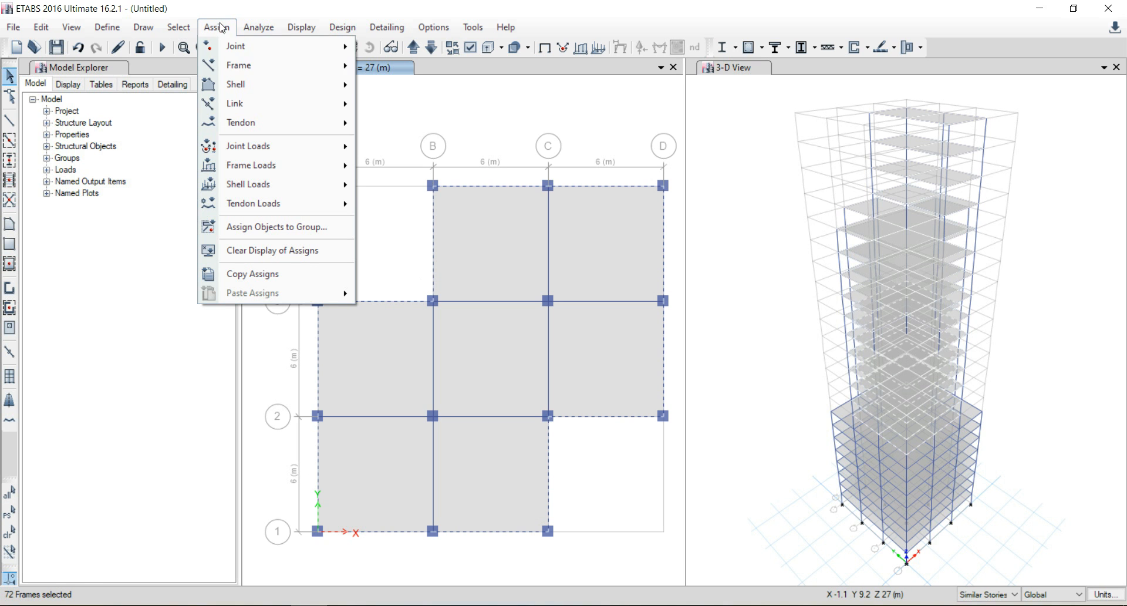
{"action": "mouse_move", "coordinate": [284, 166]}
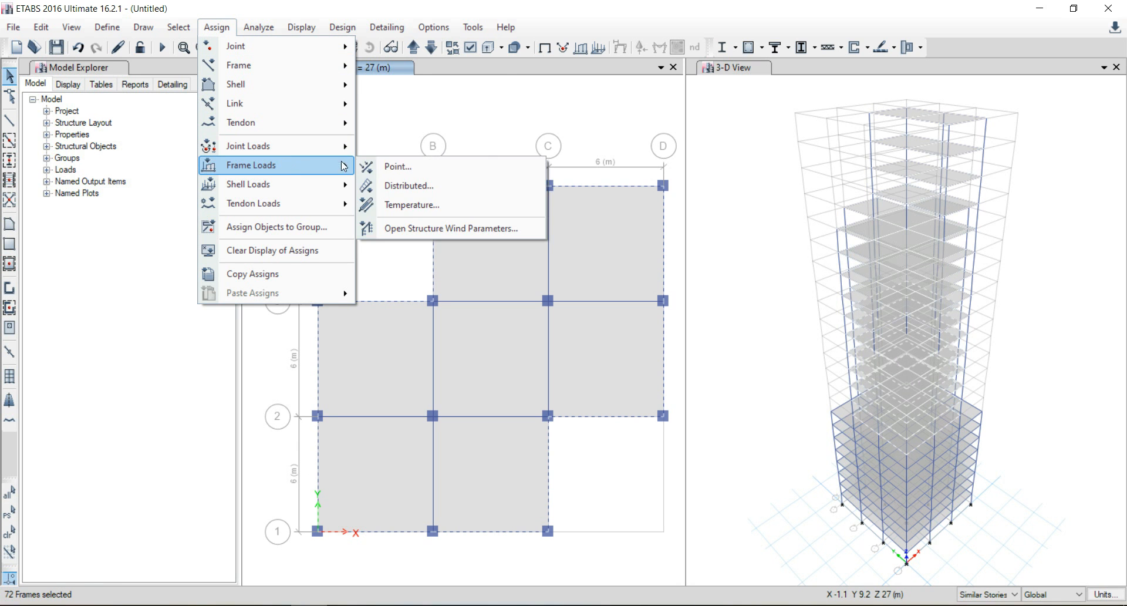
{"action": "left_click", "coordinate": [427, 181]}
{"action": "left_click", "coordinate": [420, 433]}
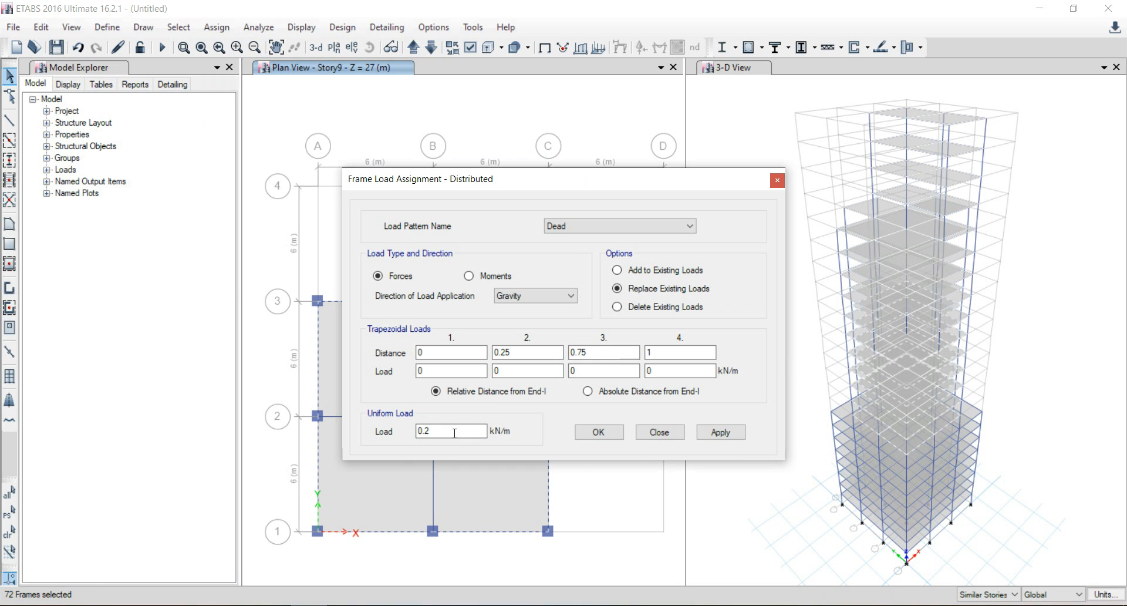
{"action": "left_click", "coordinate": [717, 433]}
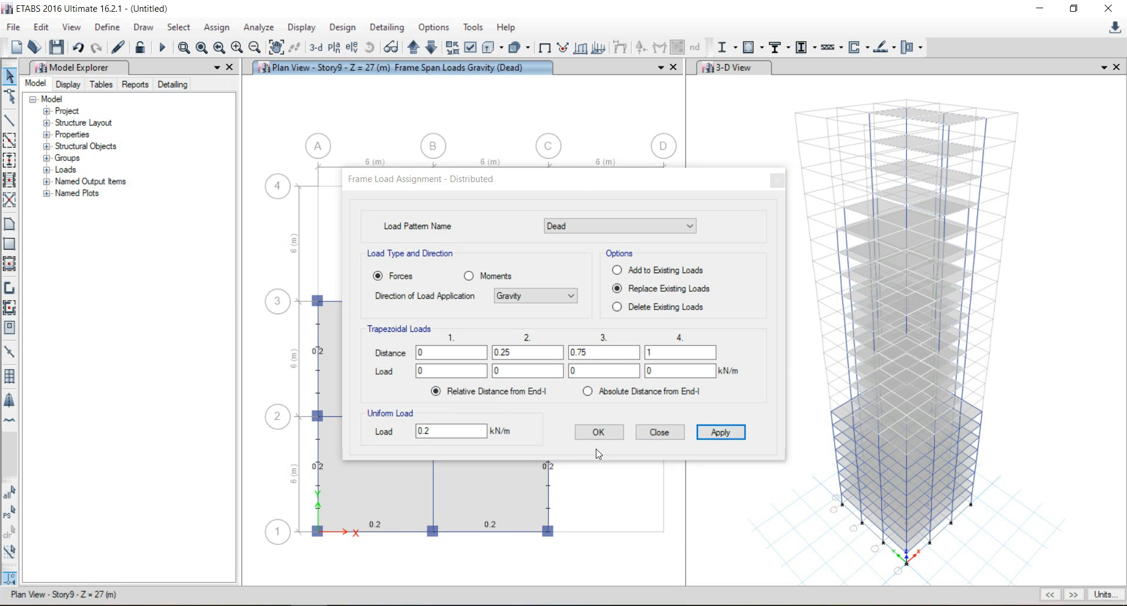
{"action": "left_click", "coordinate": [596, 433]}
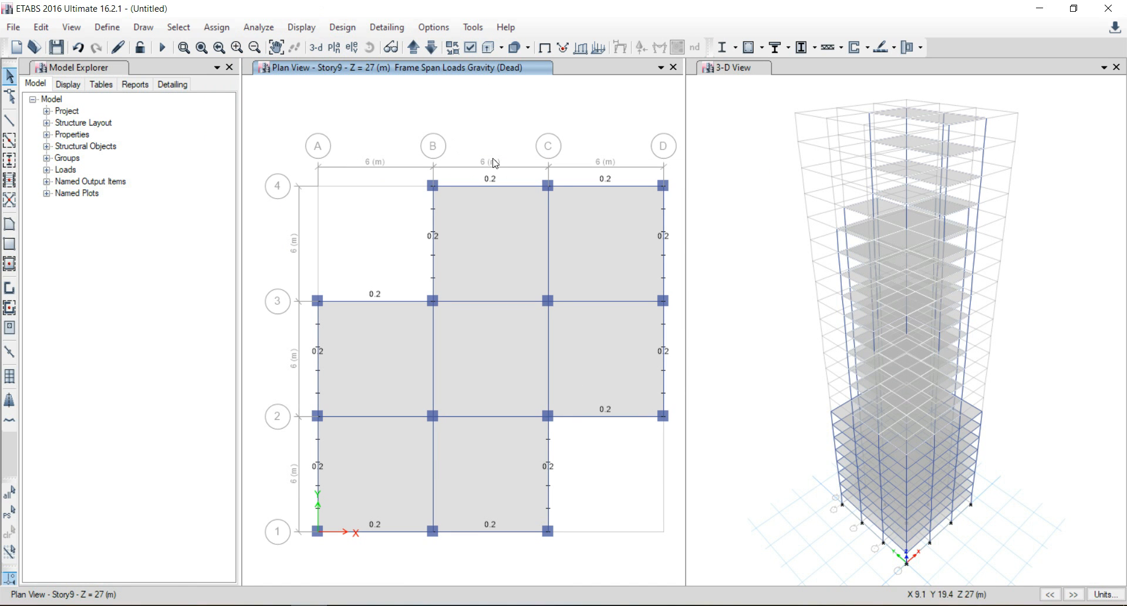
Bring the plan view up to Story15 and select the beams along the cross-shaped floor's outer perimeter.
{"action": "left_click", "coordinate": [415, 47]}
{"action": "left_click", "coordinate": [415, 47]}
{"action": "left_click", "coordinate": [414, 47]}
{"action": "left_click", "coordinate": [415, 47]}
{"action": "left_click", "coordinate": [414, 47]}
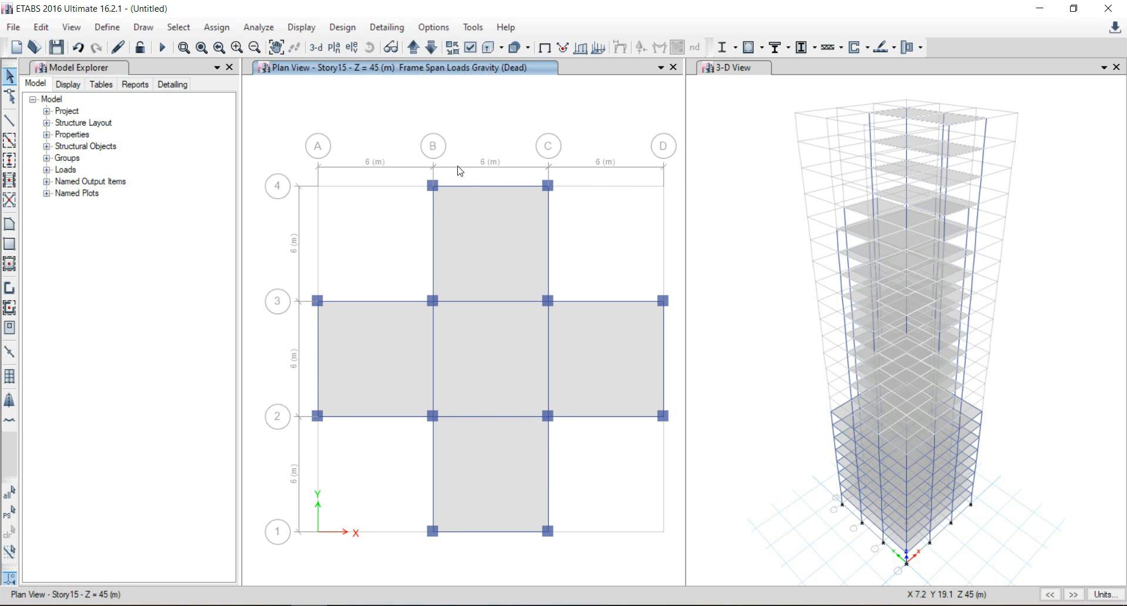
{"action": "left_click", "coordinate": [475, 186]}
{"action": "left_click", "coordinate": [549, 237]}
{"action": "left_click", "coordinate": [664, 352]}
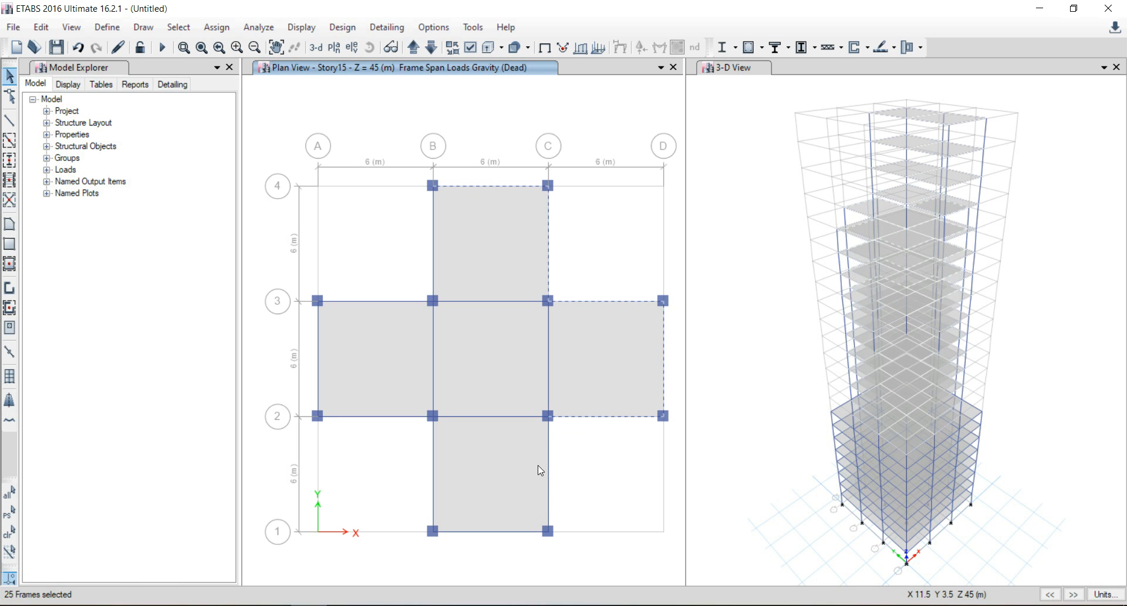
{"action": "left_click", "coordinate": [498, 532]}
{"action": "left_click", "coordinate": [433, 475]}
{"action": "left_click", "coordinate": [364, 416]}
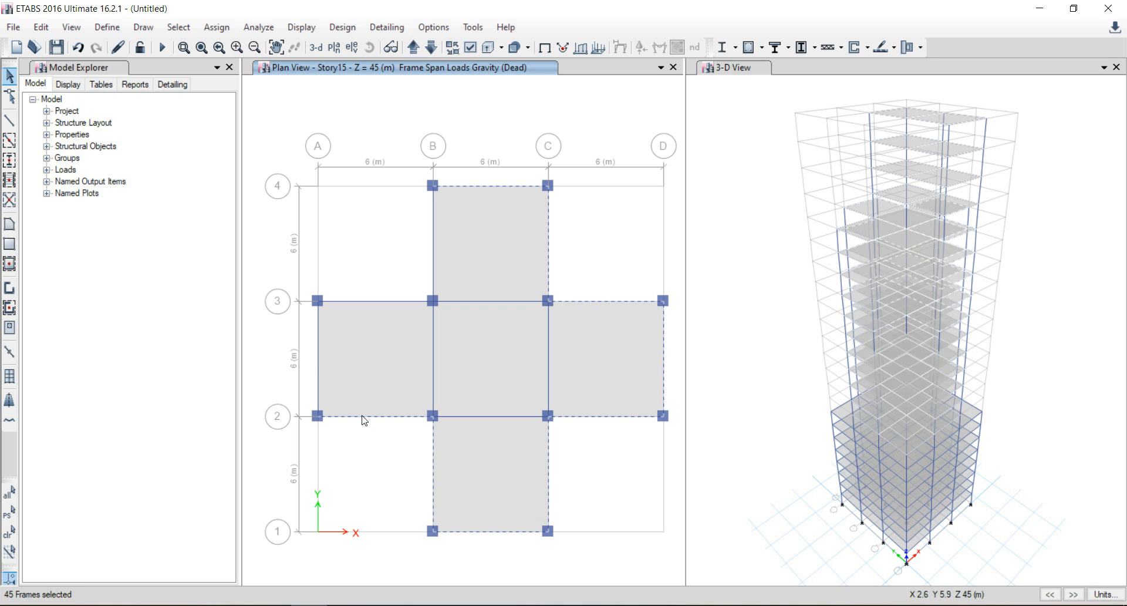
{"action": "left_click", "coordinate": [317, 367]}
{"action": "left_click", "coordinate": [374, 302]}
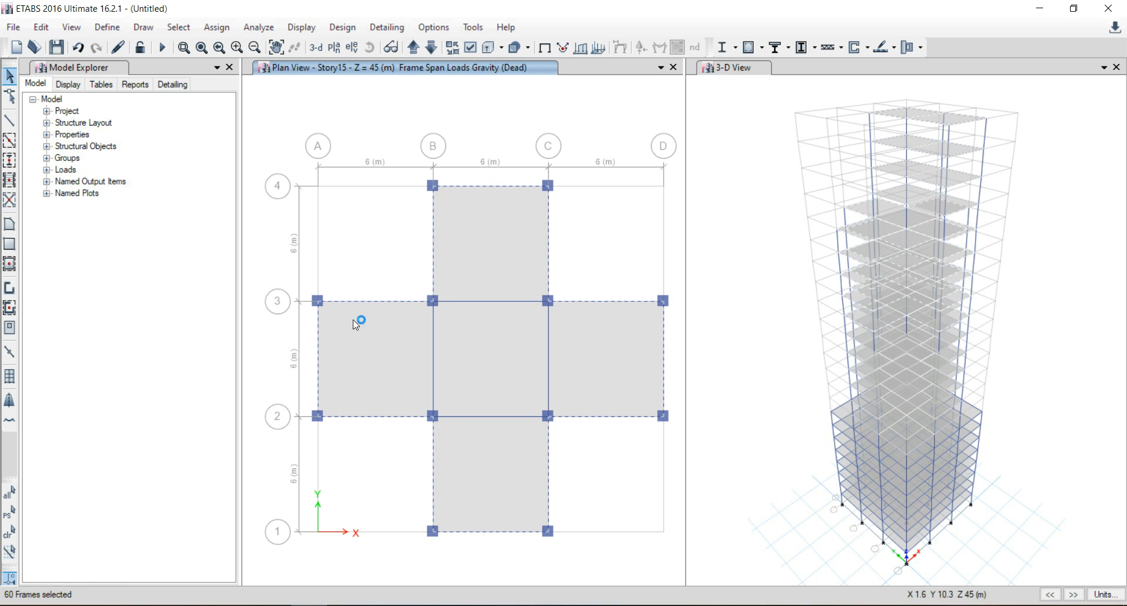
Assign a uniform distributed dead load of 0.2 kN/m in the gravity direction to the selected Story15 perimeter beams.
{"action": "left_click", "coordinate": [216, 29]}
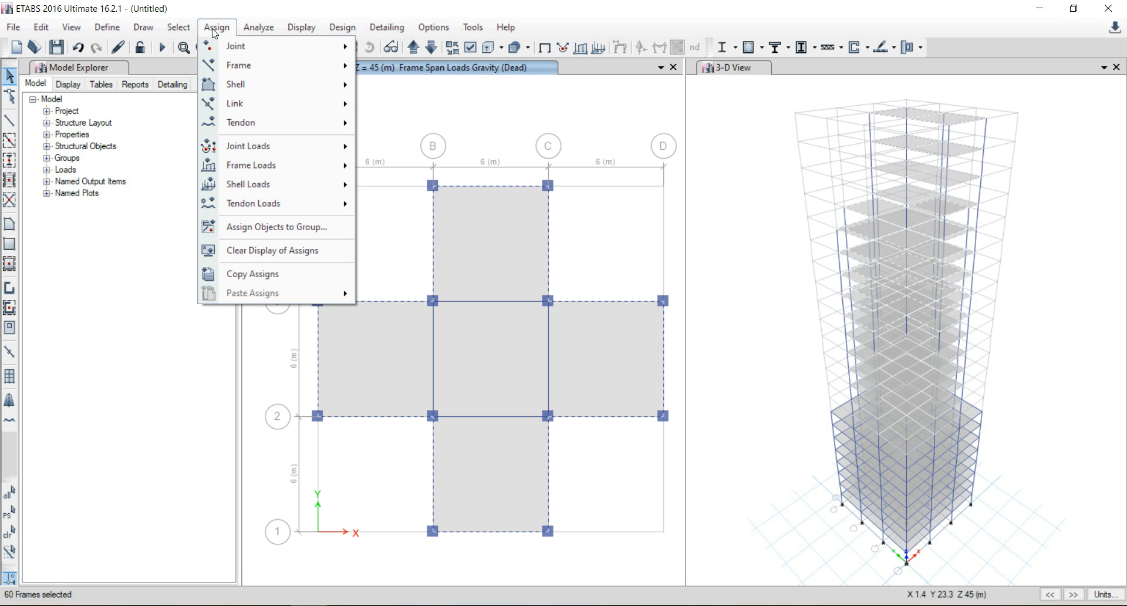
{"action": "mouse_move", "coordinate": [267, 184]}
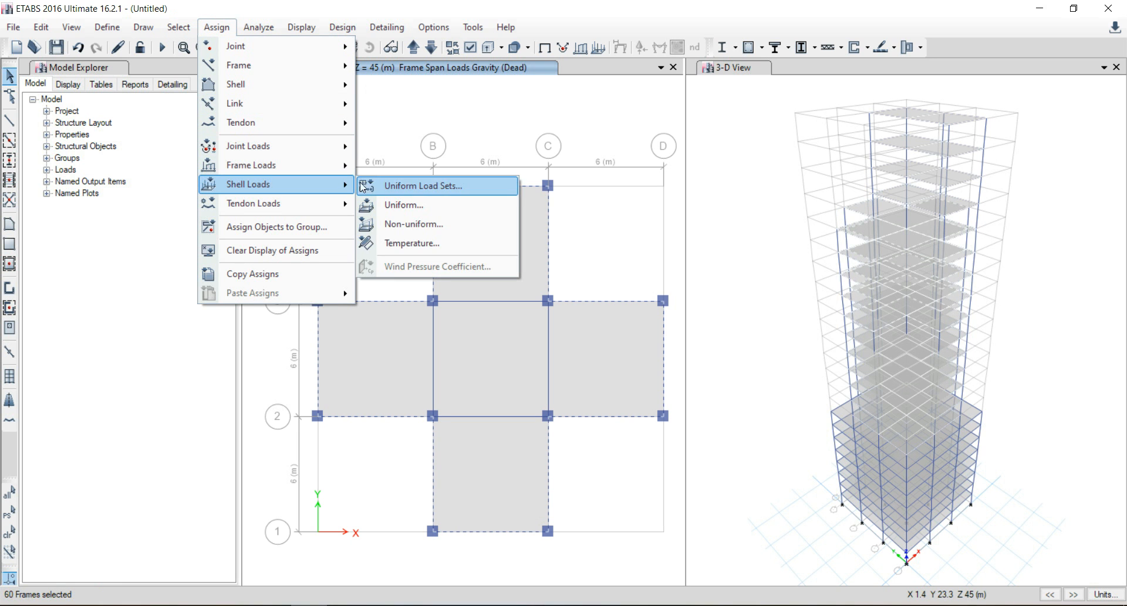
{"action": "mouse_move", "coordinate": [303, 165]}
{"action": "left_click", "coordinate": [405, 188]}
{"action": "left_click", "coordinate": [421, 431]}
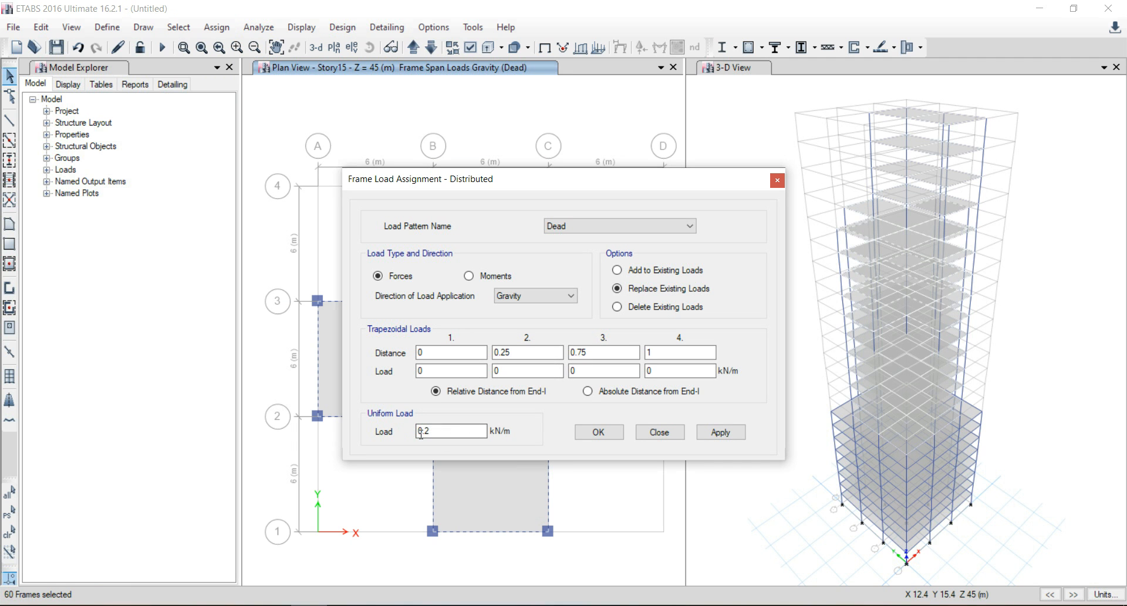
{"action": "left_click", "coordinate": [721, 432]}
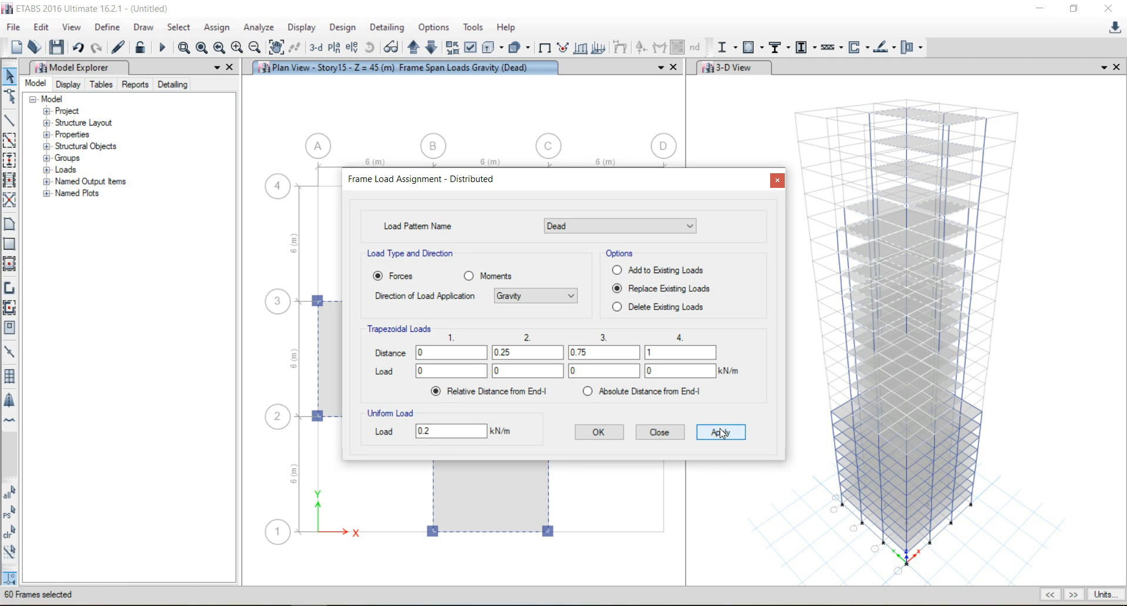
{"action": "left_click", "coordinate": [598, 432]}
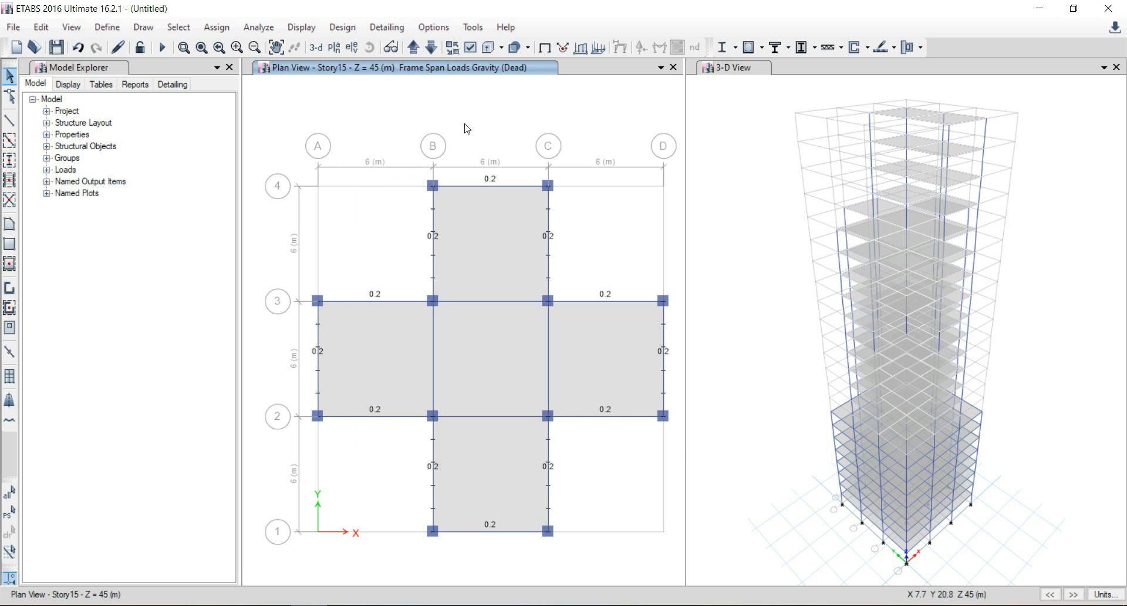
Bring the plan view up to Story20 and show the undeformed shape without load values.
{"action": "left_click", "coordinate": [415, 48]}
{"action": "left_click", "coordinate": [415, 49]}
{"action": "left_click", "coordinate": [415, 49]}
{"action": "left_click", "coordinate": [415, 49]}
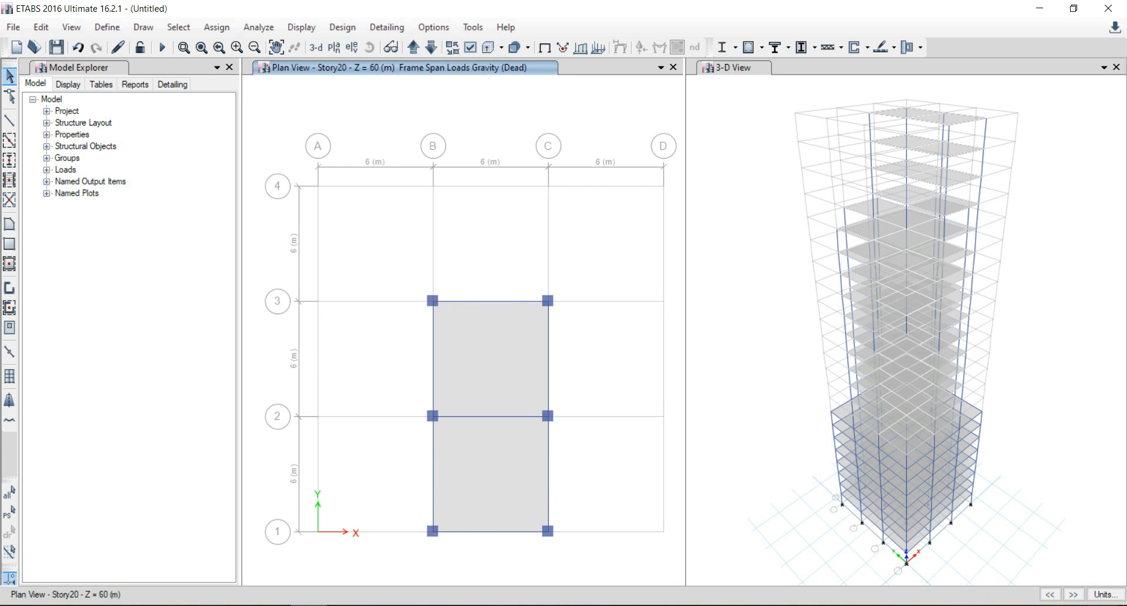
{"action": "left_click", "coordinate": [301, 27]}
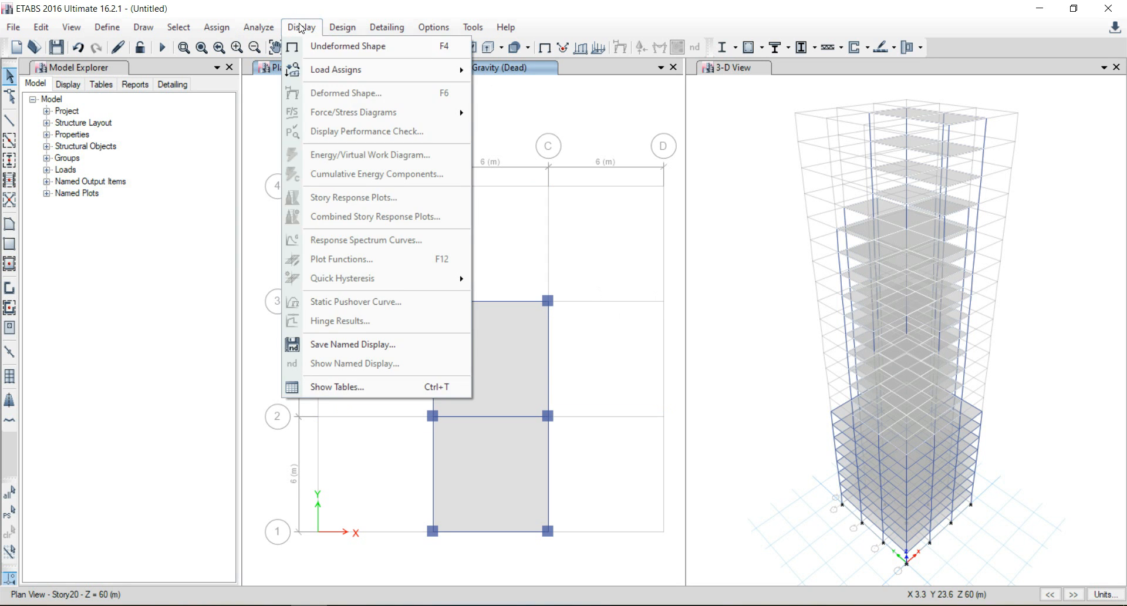
{"action": "left_click", "coordinate": [320, 47]}
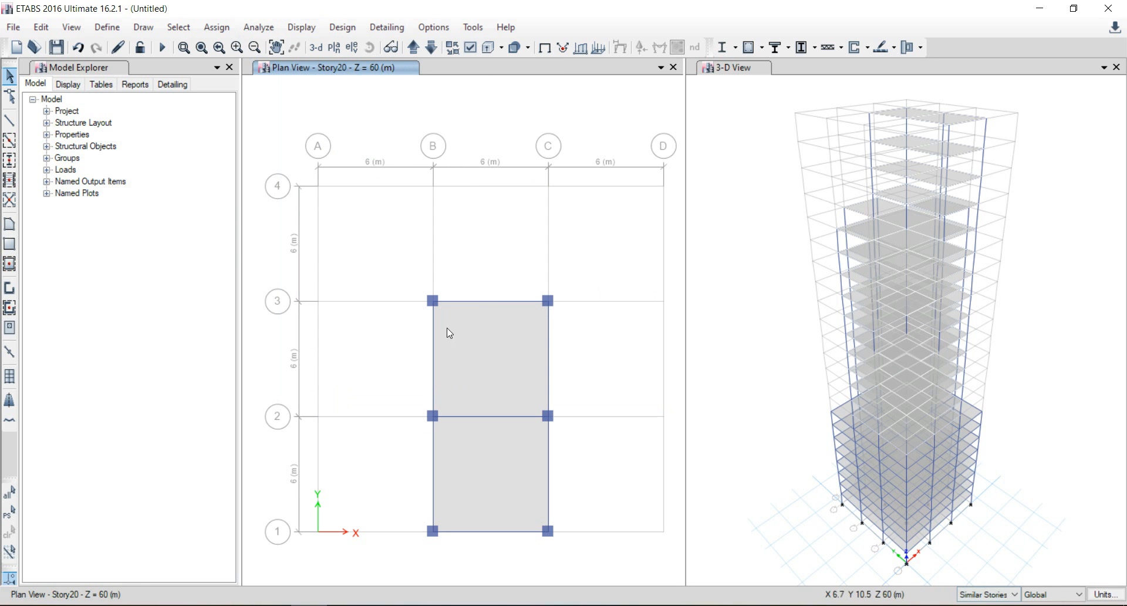
Select the six beams along the outer perimeter of the rectangular Story20 plan.
{"action": "left_click", "coordinate": [478, 302]}
{"action": "left_click", "coordinate": [549, 359]}
{"action": "left_click", "coordinate": [549, 464]}
{"action": "left_click", "coordinate": [512, 531]}
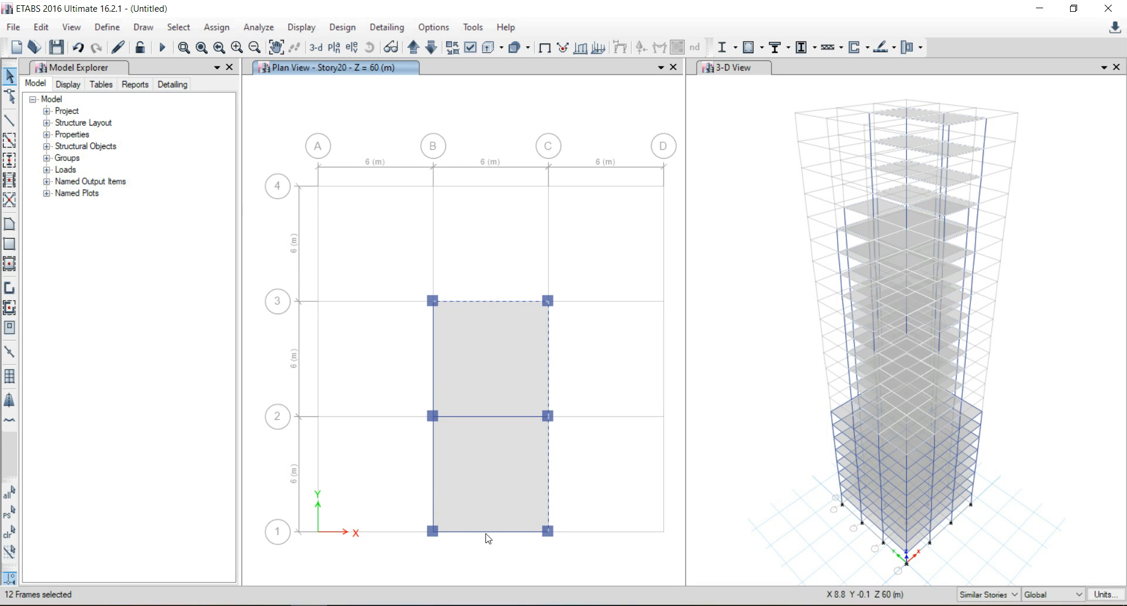
{"action": "left_click", "coordinate": [433, 476]}
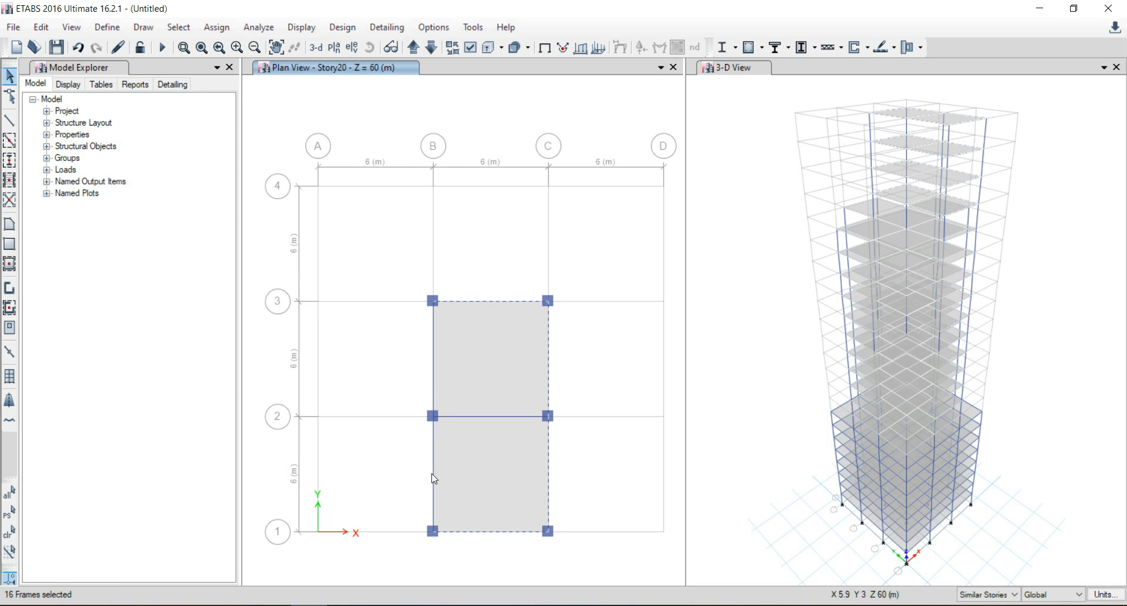
{"action": "left_click", "coordinate": [433, 378]}
Assign the 0.2 kN/m uniform distributed dead load to the selected Story20 perimeter beams, replacing existing loads.
{"action": "left_click", "coordinate": [217, 27]}
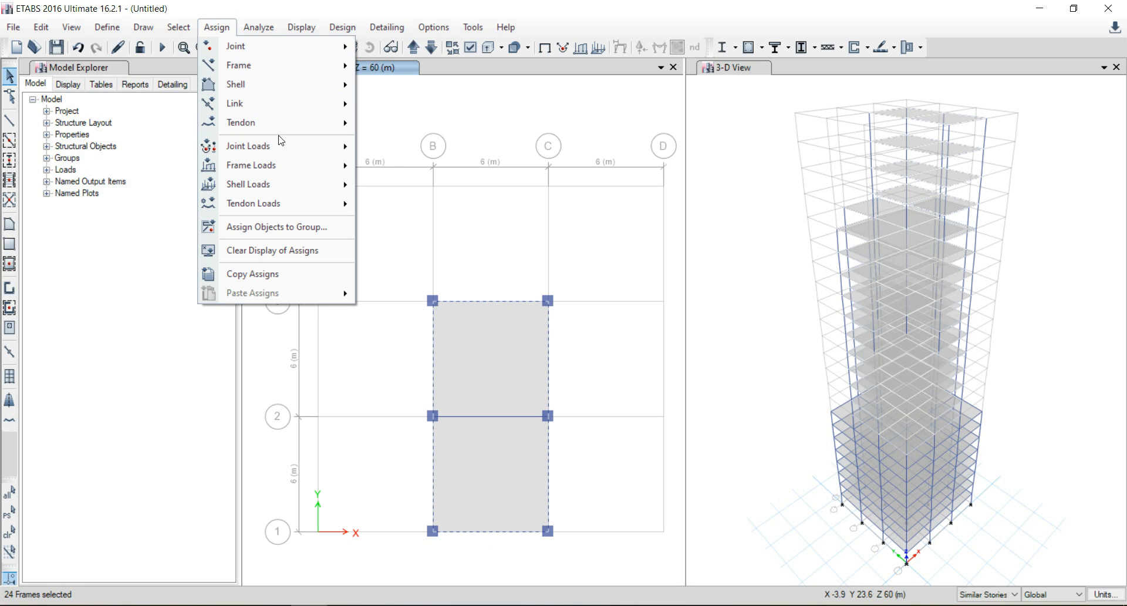
{"action": "mouse_move", "coordinate": [343, 166]}
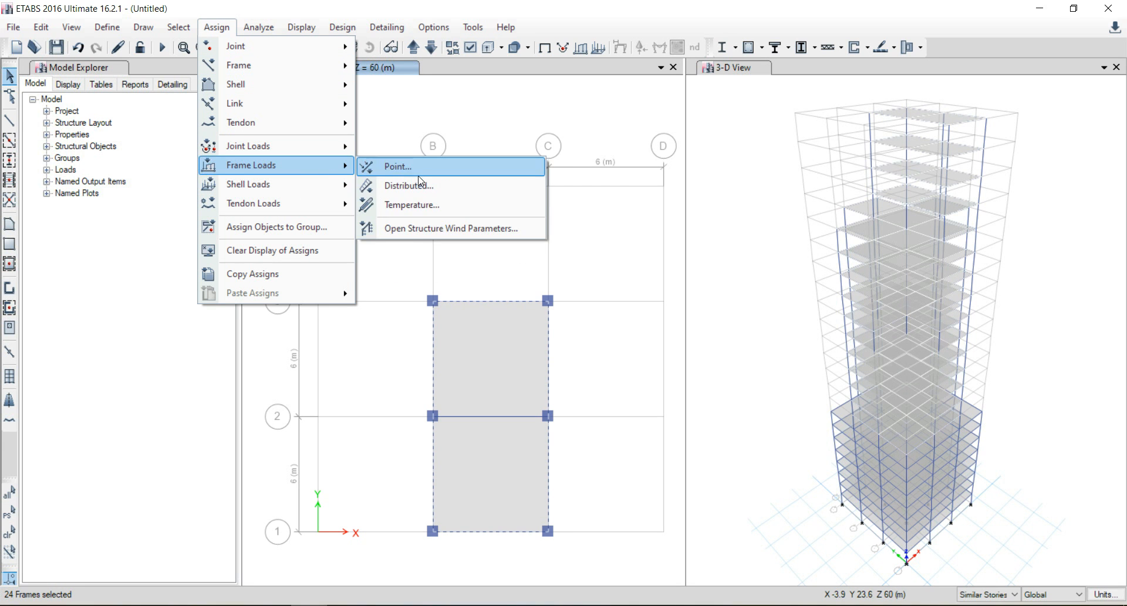
{"action": "left_click", "coordinate": [418, 185]}
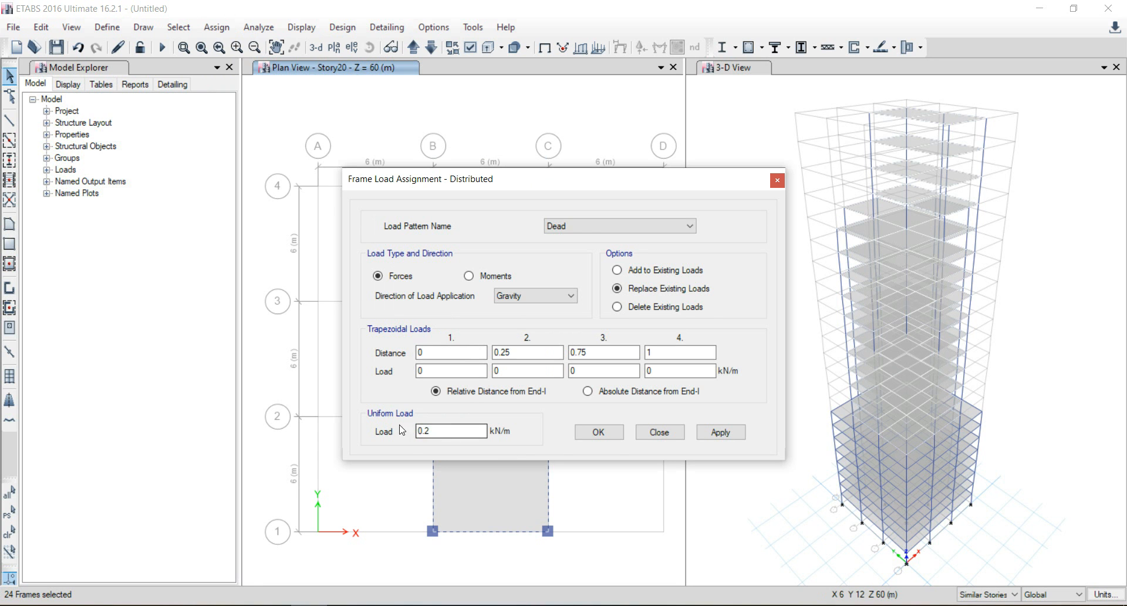
{"action": "left_click", "coordinate": [723, 433]}
{"action": "left_click", "coordinate": [598, 432]}
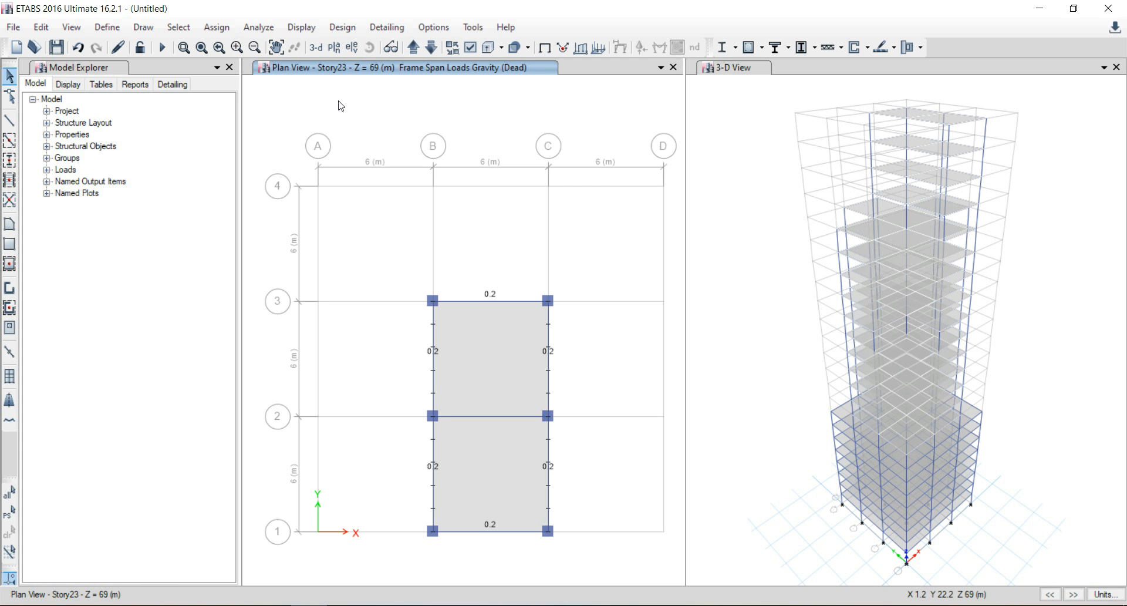
Show the undeformed shape of the Story23 plan and select its six outer perimeter beams.
{"action": "left_click", "coordinate": [300, 29]}
{"action": "left_click", "coordinate": [307, 47]}
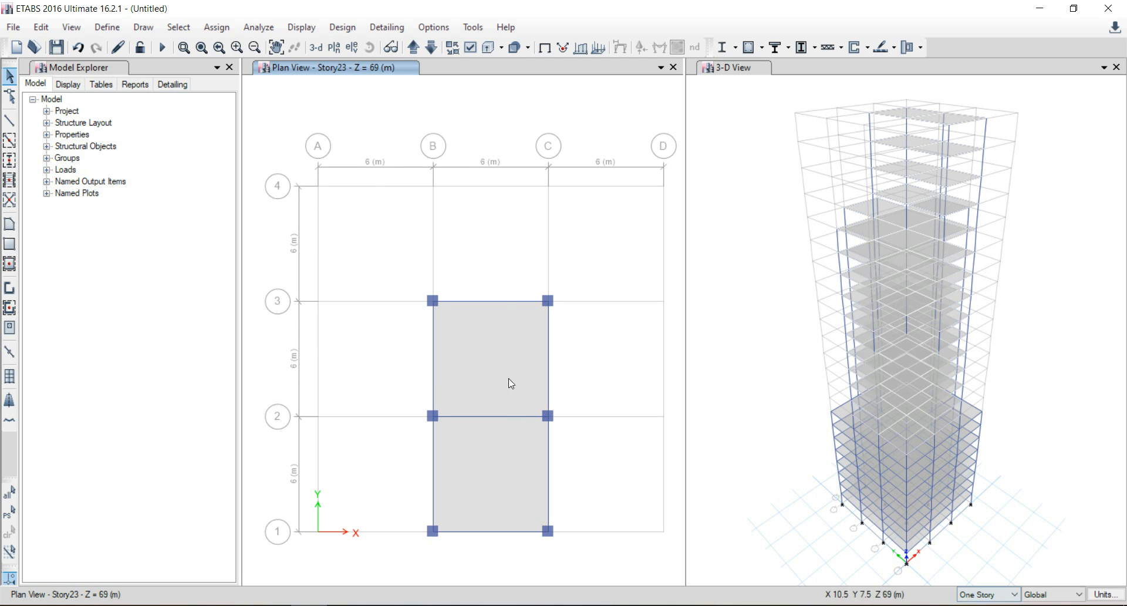
{"action": "left_click", "coordinate": [499, 302]}
{"action": "left_click", "coordinate": [548, 340]}
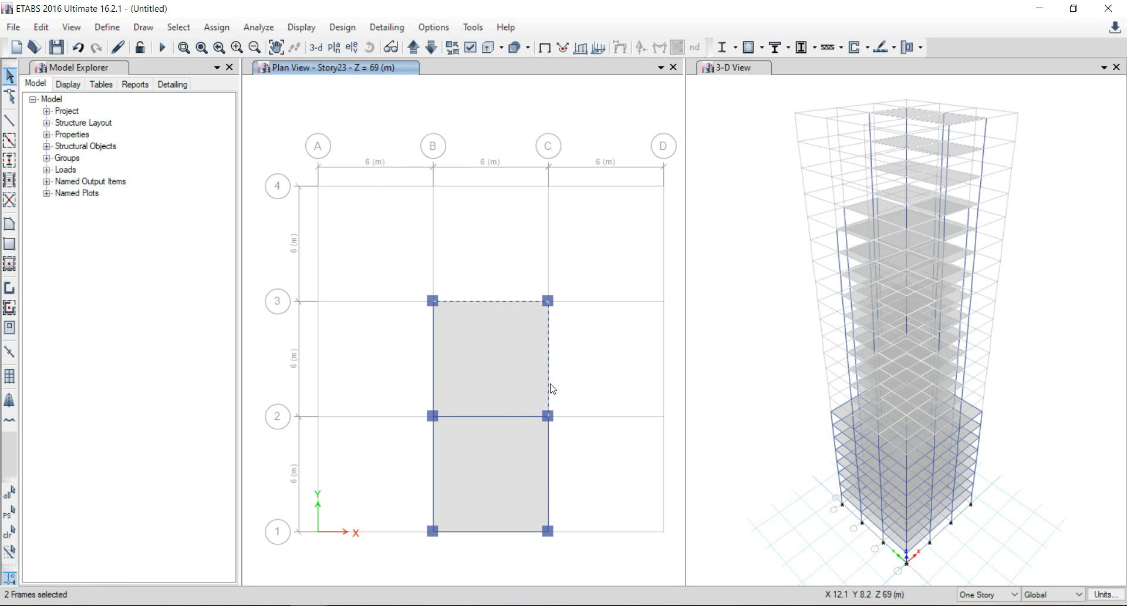
{"action": "left_click", "coordinate": [549, 478]}
{"action": "left_click", "coordinate": [493, 531]}
{"action": "left_click", "coordinate": [432, 472]}
{"action": "left_click", "coordinate": [433, 364]}
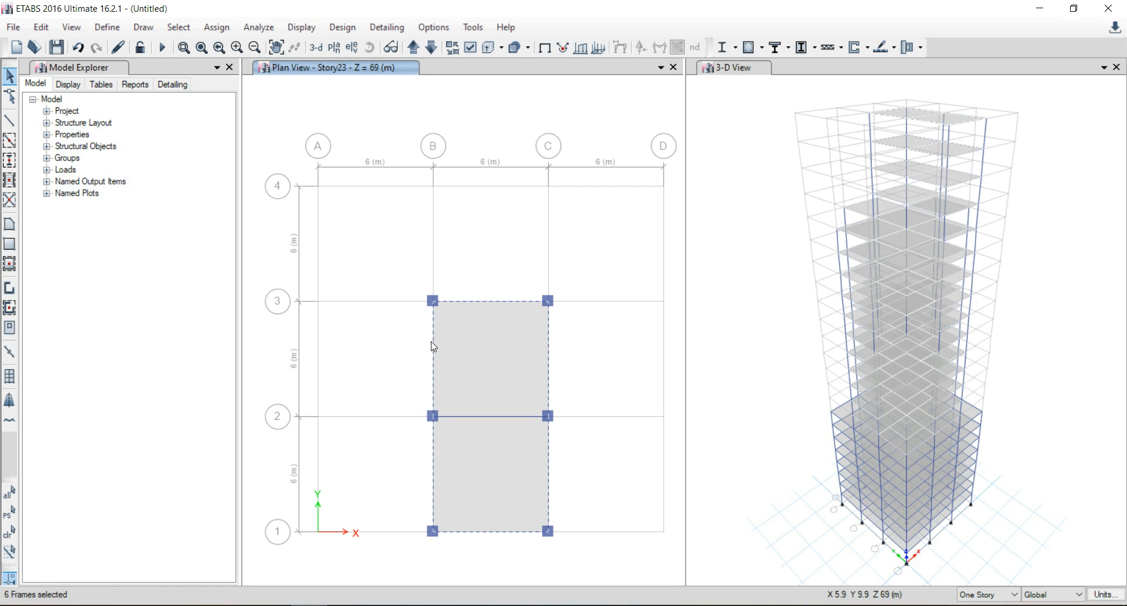
Delete the existing distributed dead loads from the selected Story23 perimeter beams.
{"action": "left_click", "coordinate": [216, 27]}
{"action": "mouse_move", "coordinate": [284, 166]}
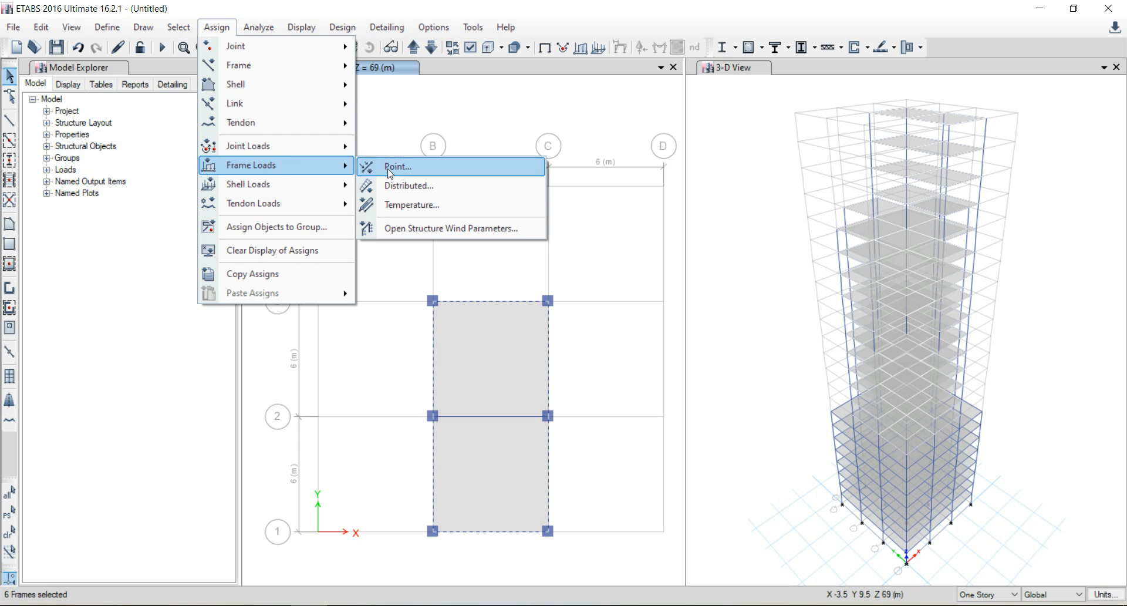
{"action": "left_click", "coordinate": [399, 184]}
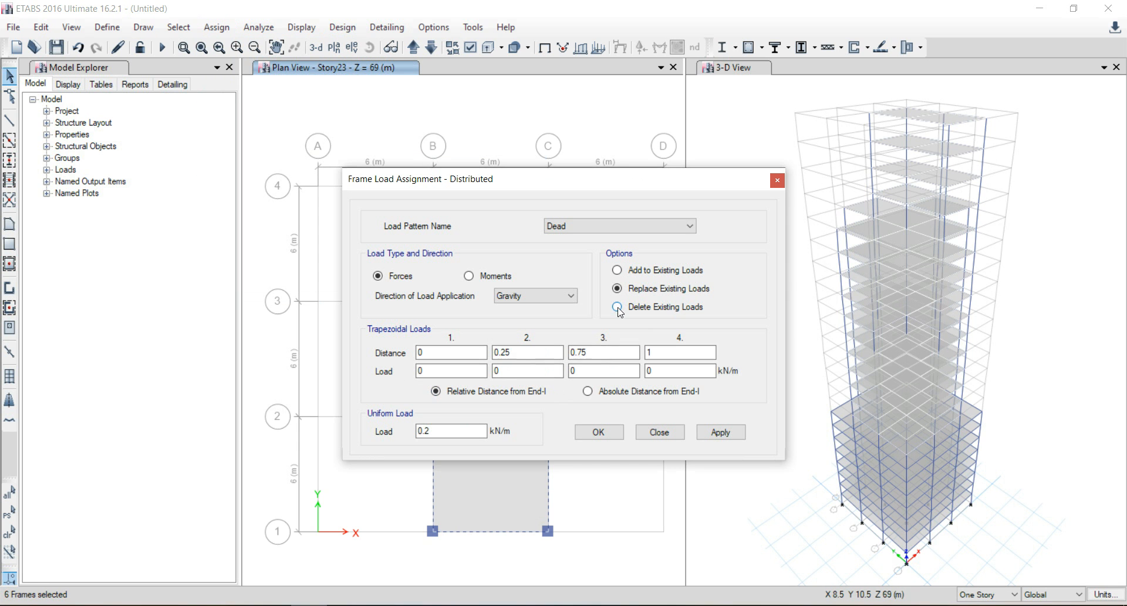
{"action": "left_click", "coordinate": [617, 308]}
{"action": "left_click", "coordinate": [721, 431]}
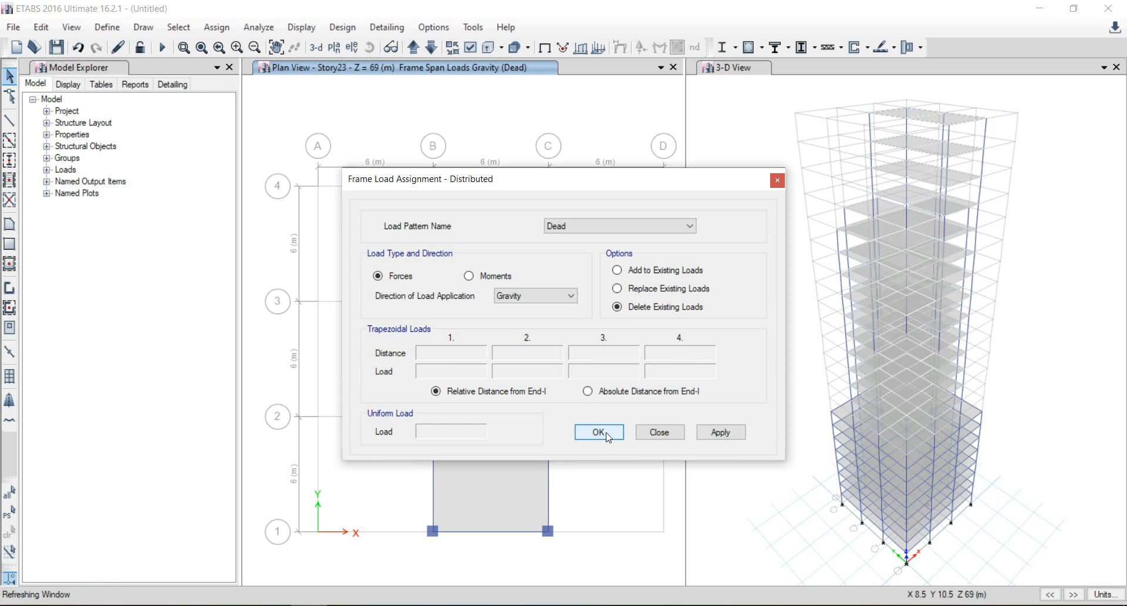
{"action": "left_click", "coordinate": [599, 432]}
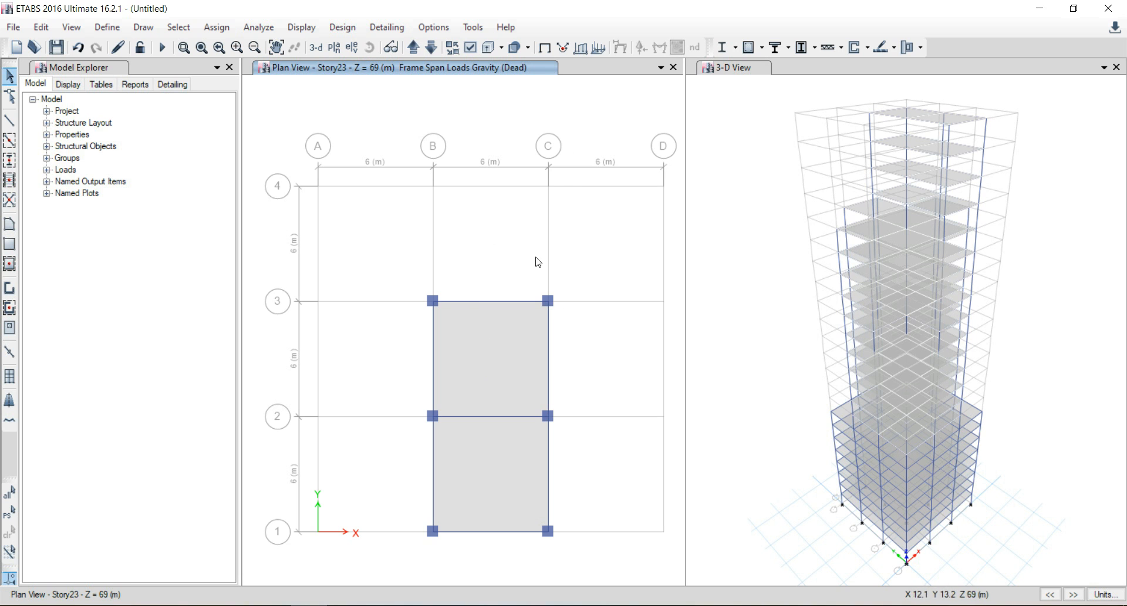
Display the Dead uniform shell loads on Story23 and the Dead frame span loads with values to check them.
{"action": "left_click", "coordinate": [598, 48]}
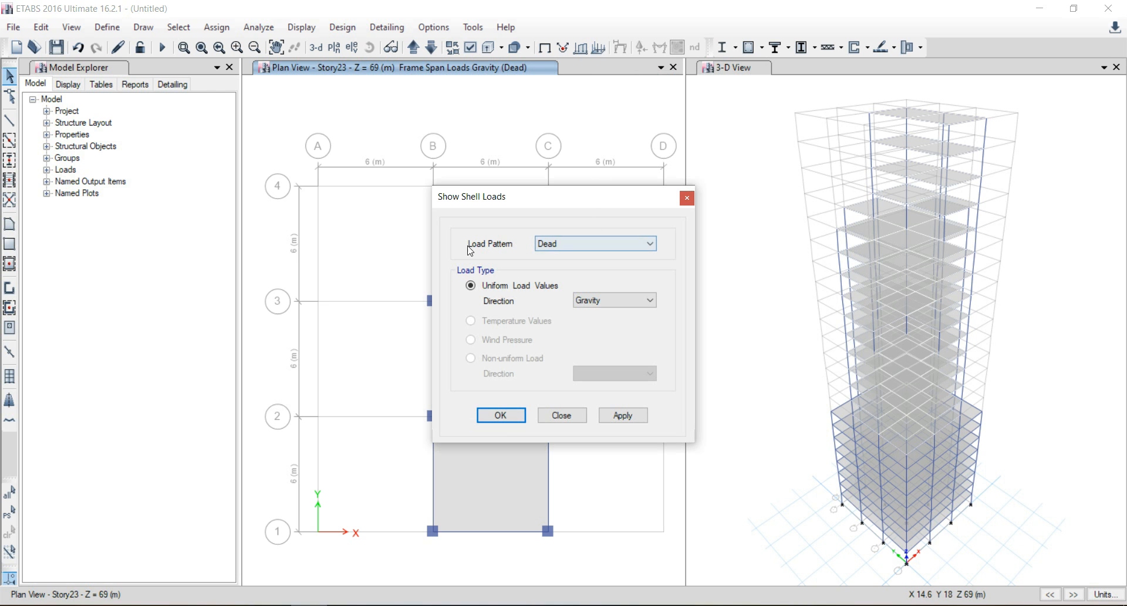
{"action": "left_click", "coordinate": [501, 415]}
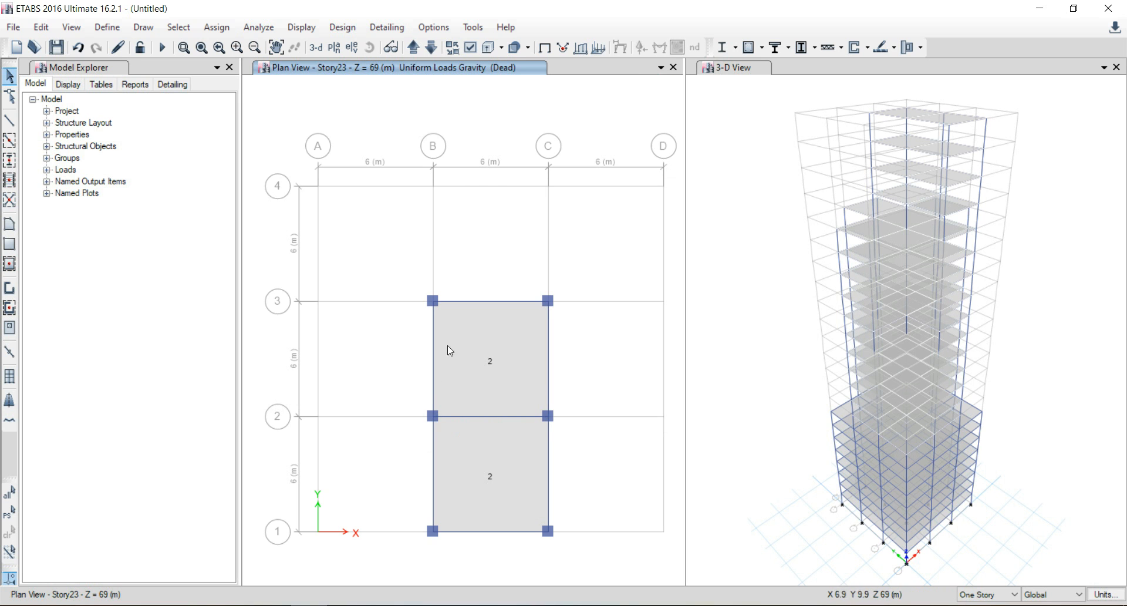
{"action": "left_click", "coordinate": [580, 47]}
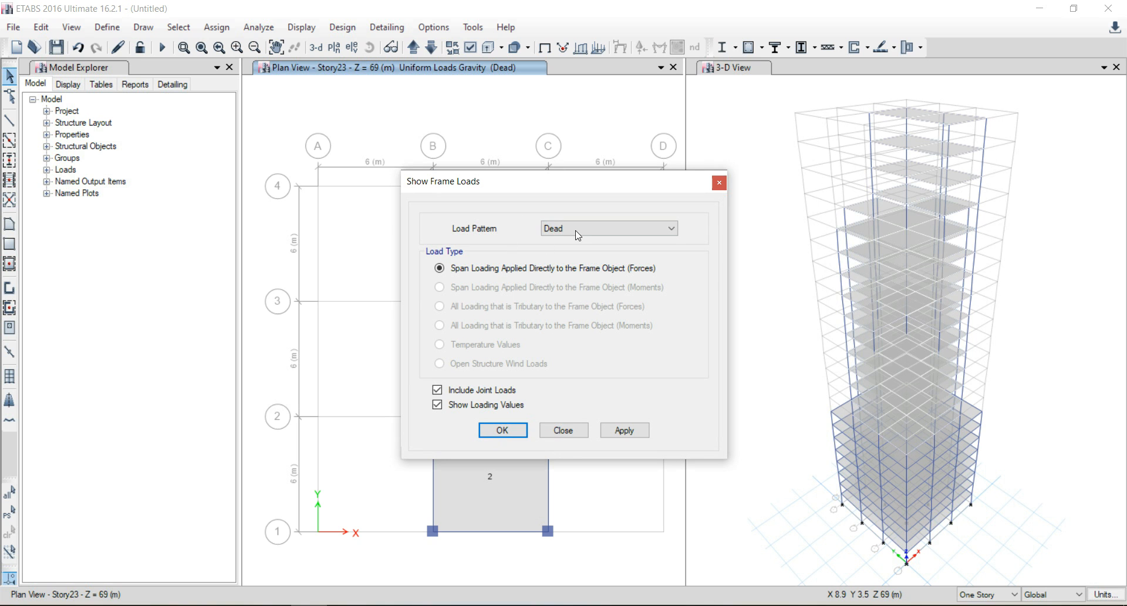
{"action": "left_click", "coordinate": [510, 431]}
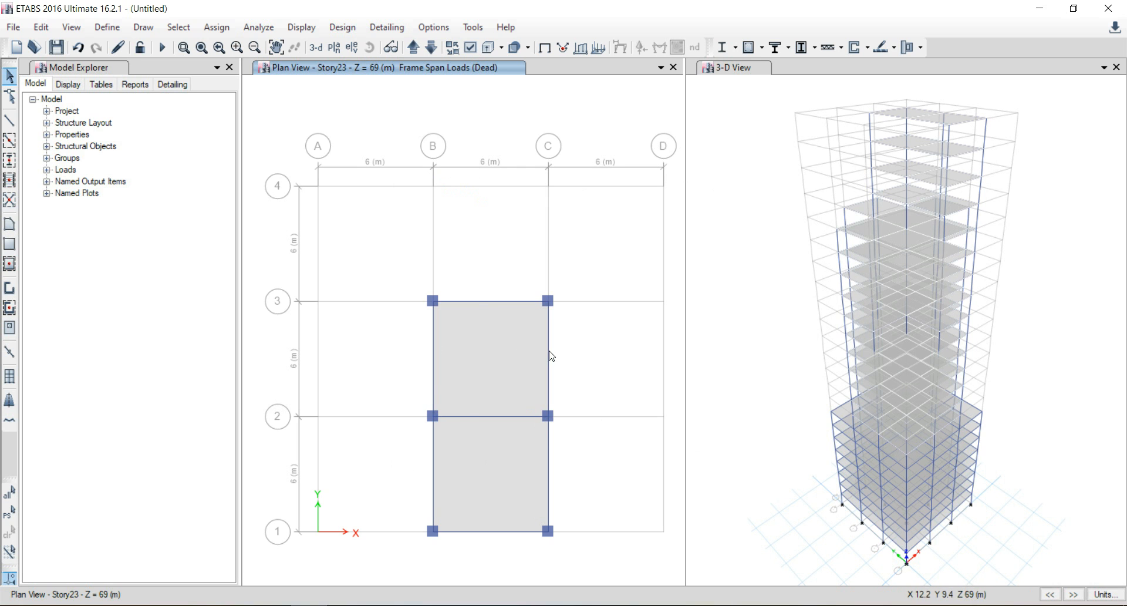
Bring the plan view down to the Base level and show the undeformed shape.
{"action": "left_click", "coordinate": [432, 48]}
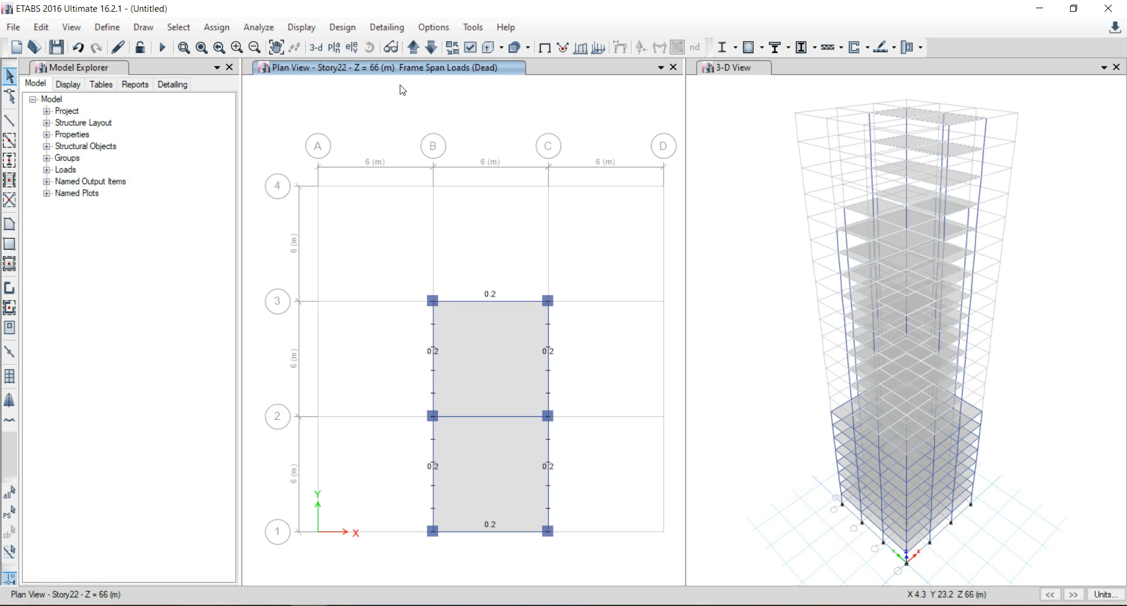
{"action": "left_click", "coordinate": [420, 51]}
{"action": "left_click", "coordinate": [421, 52]}
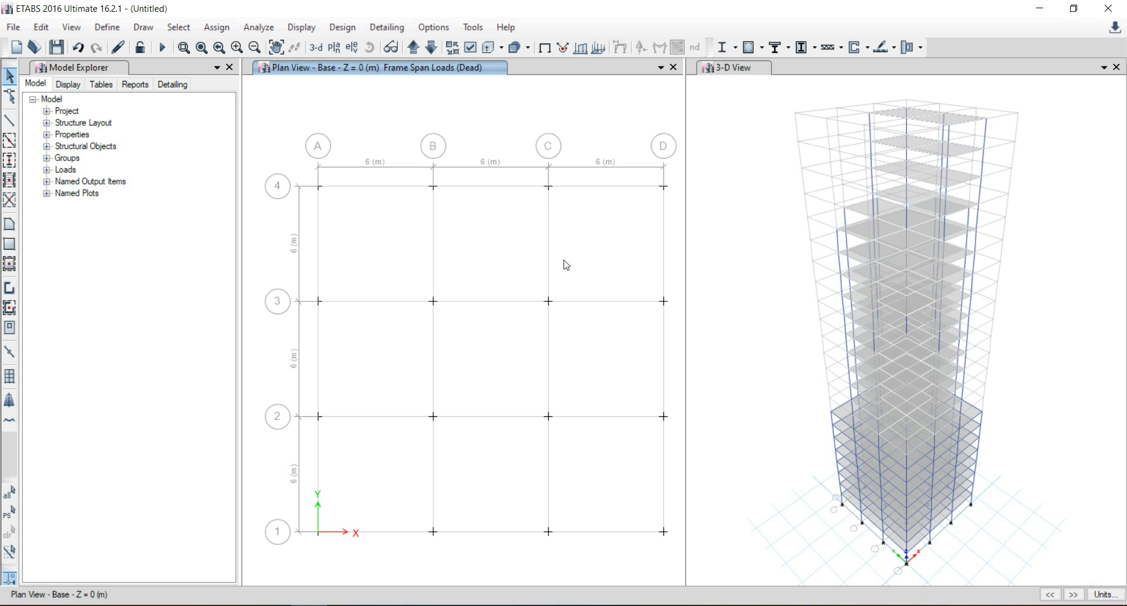
{"action": "left_click", "coordinate": [301, 27]}
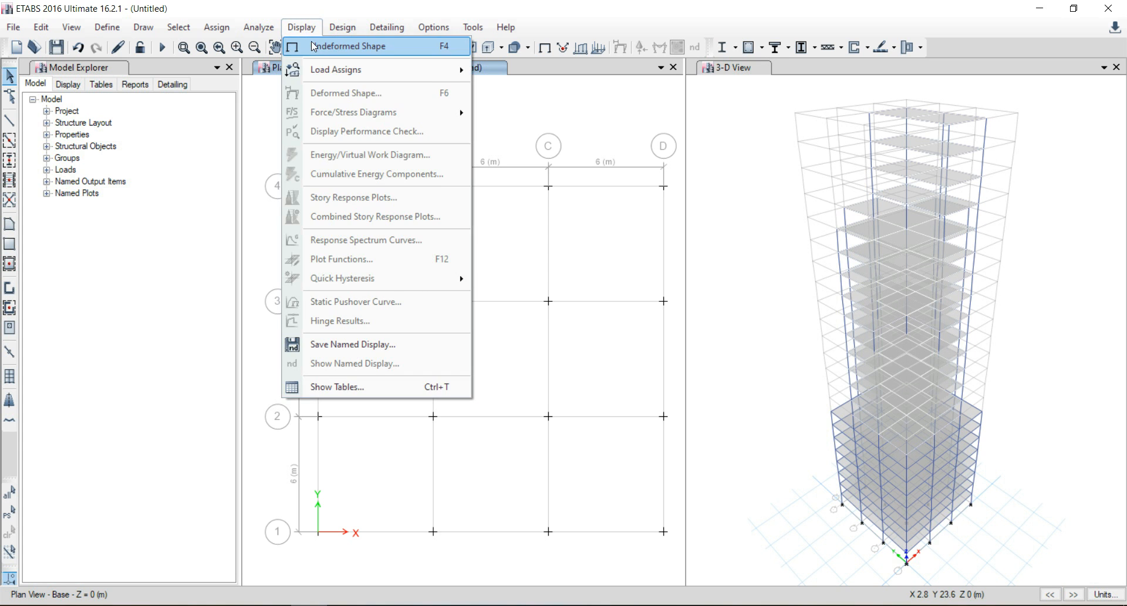
{"action": "left_click", "coordinate": [317, 43]}
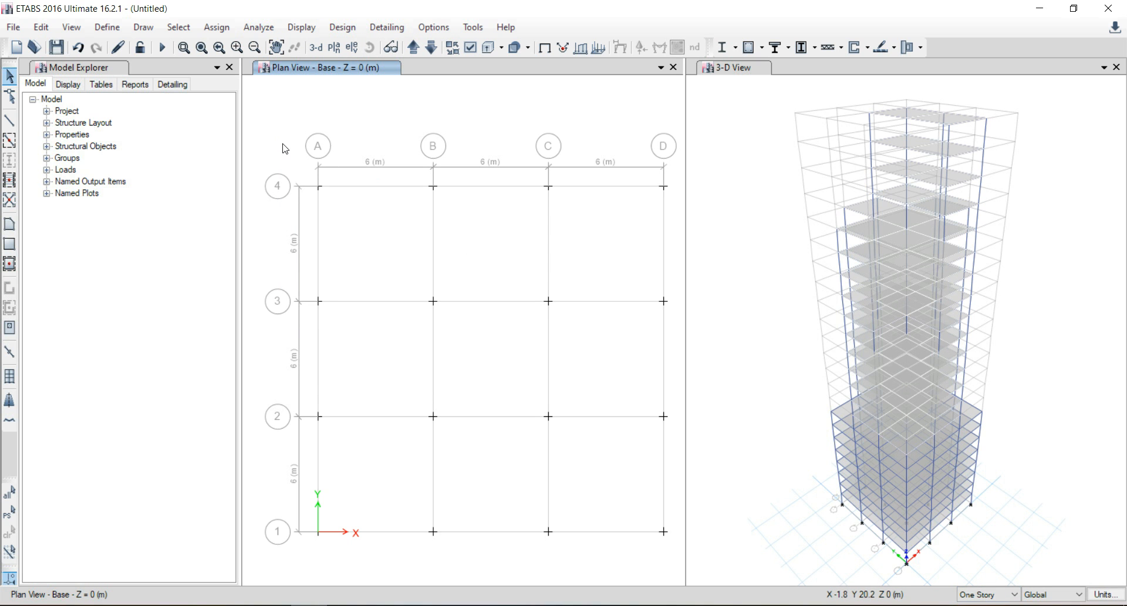
Select all the base-level joints and assign fixed restraints to them.
{"action": "left_click_drag", "start_coordinate": [282, 144], "coordinate": [683, 558]}
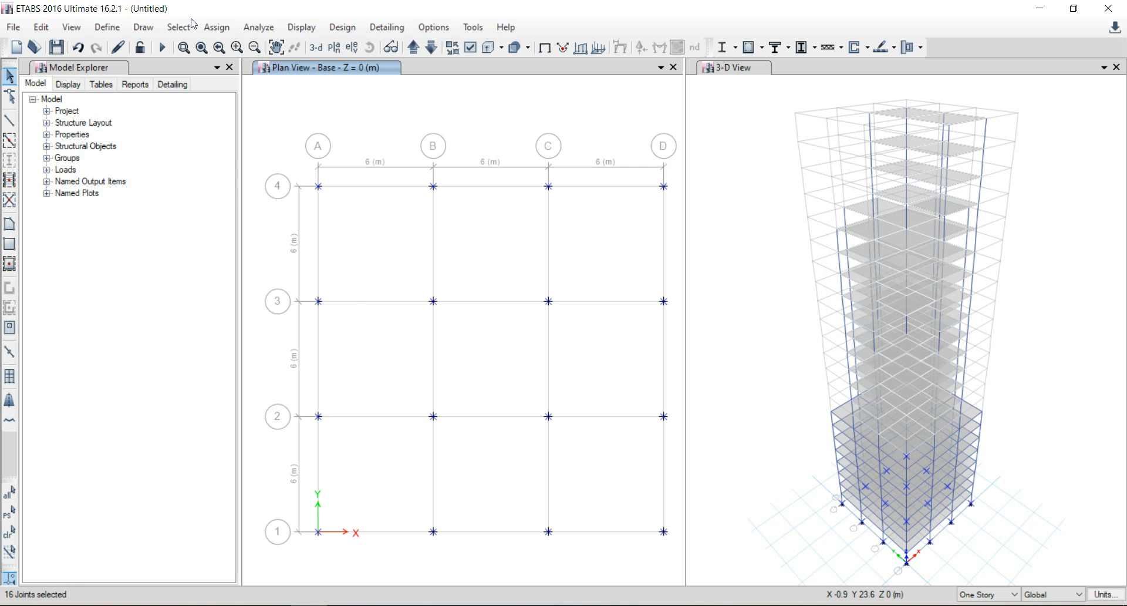
{"action": "left_click", "coordinate": [217, 29]}
{"action": "mouse_move", "coordinate": [279, 47]}
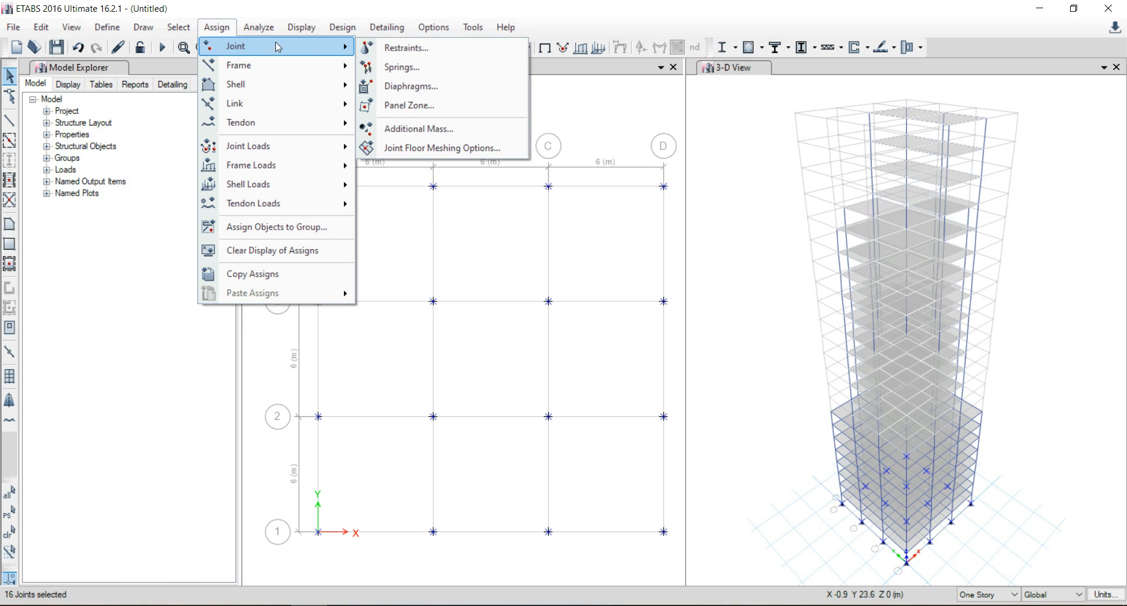
{"action": "left_click", "coordinate": [395, 47]}
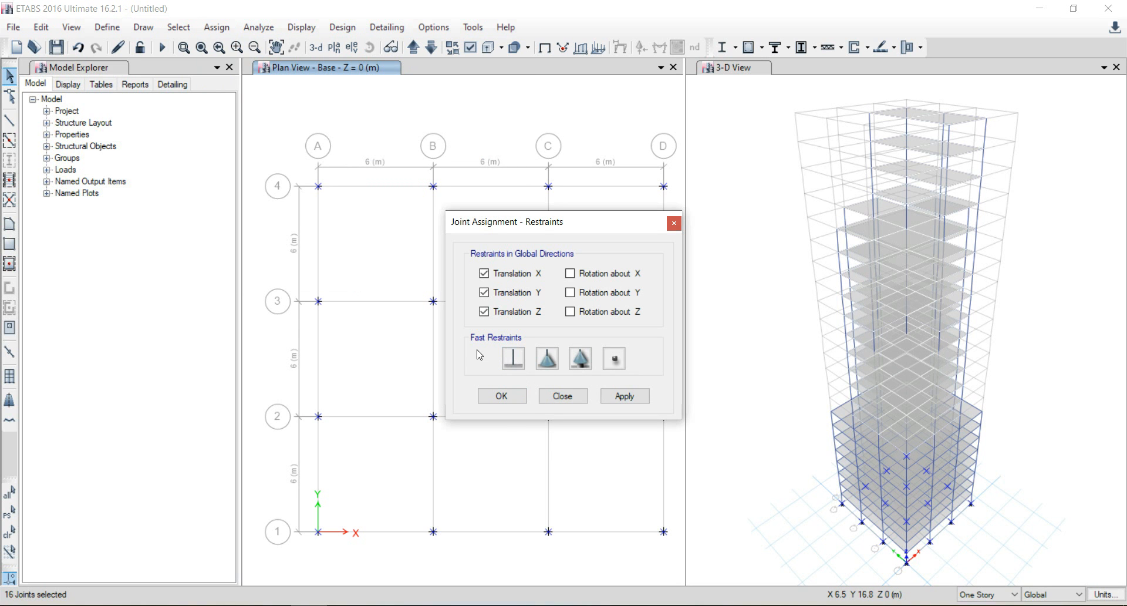
{"action": "left_click", "coordinate": [514, 359]}
{"action": "left_click", "coordinate": [596, 399]}
{"action": "left_click", "coordinate": [519, 399]}
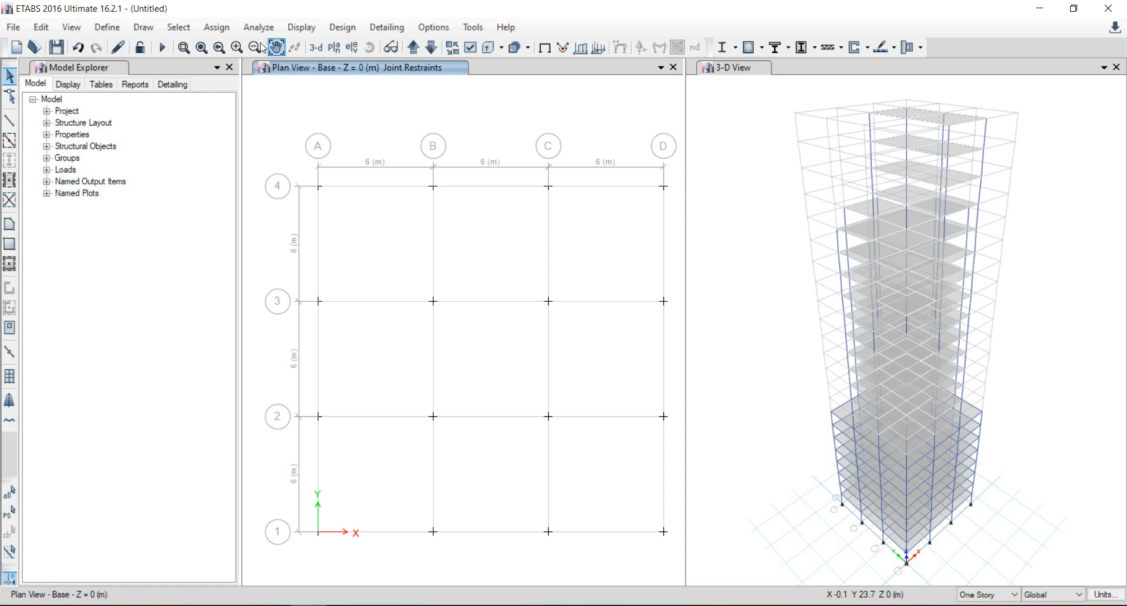
Auto-draw cladding around the whole building using the floors.
{"action": "left_click", "coordinate": [144, 27]}
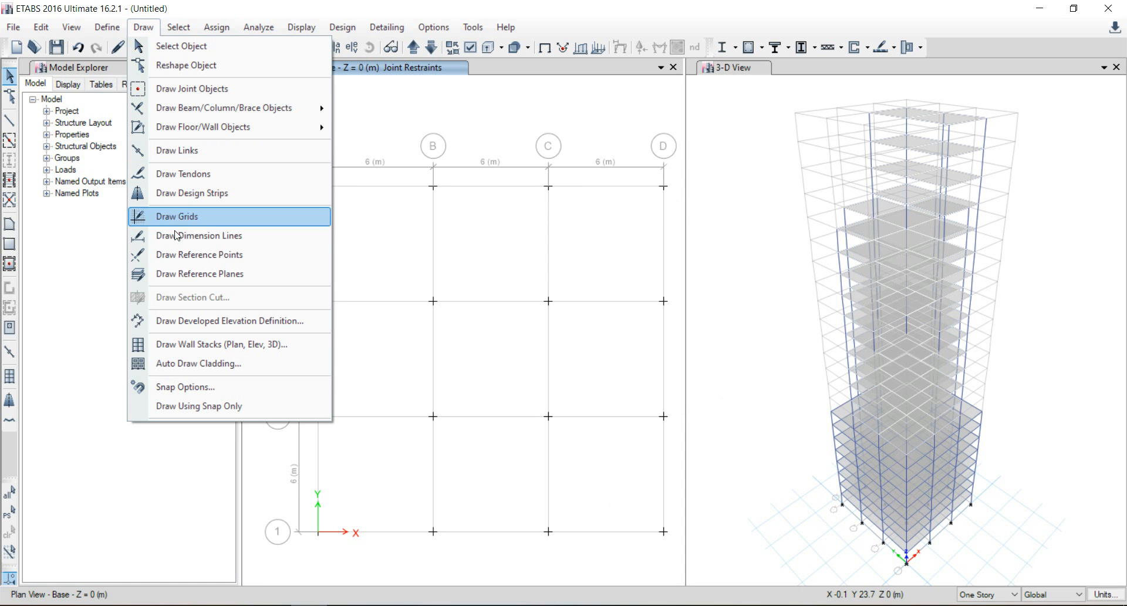
{"action": "left_click", "coordinate": [194, 362]}
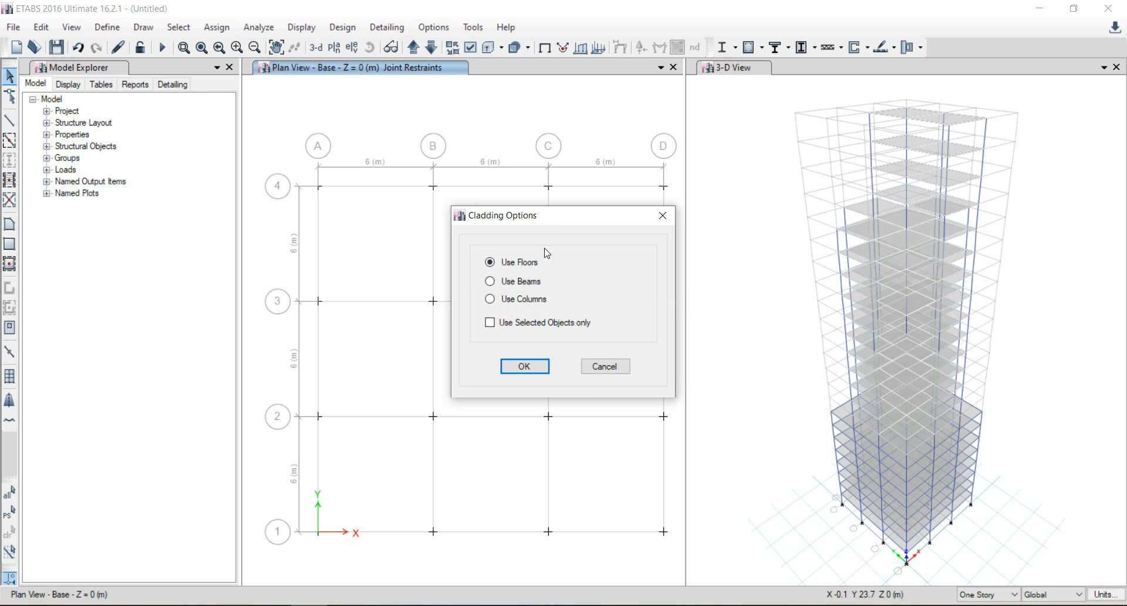
{"action": "left_click", "coordinate": [525, 366]}
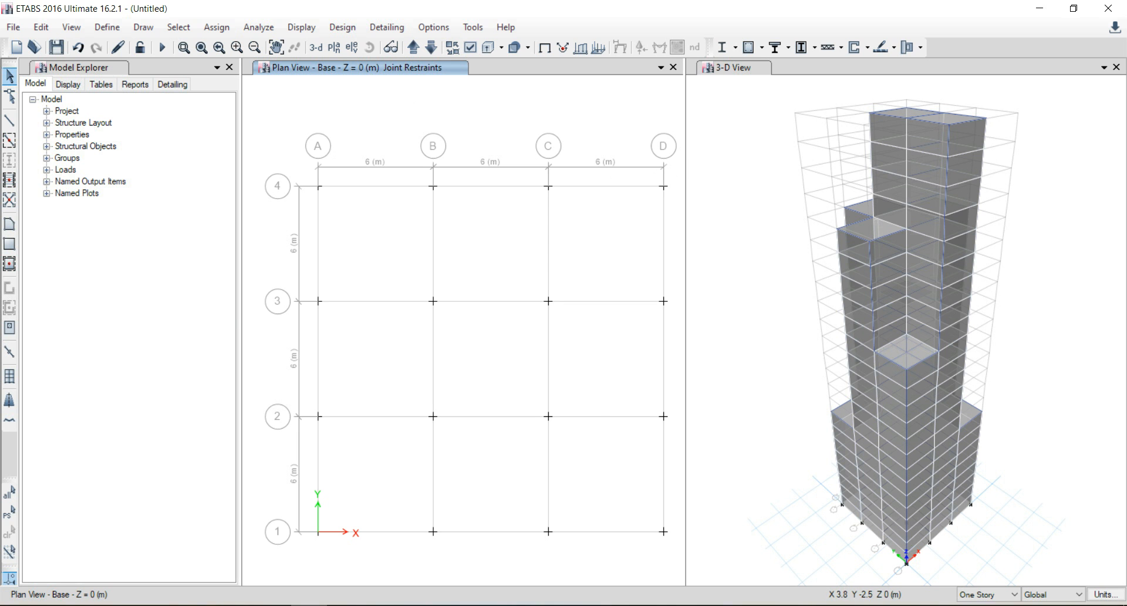
Check the wind load requirement in the problem statement image and add a load pattern Wind of type Wind with auto lateral load Indian IS875:1987.
{"action": "key", "text": "alt+Tab"}
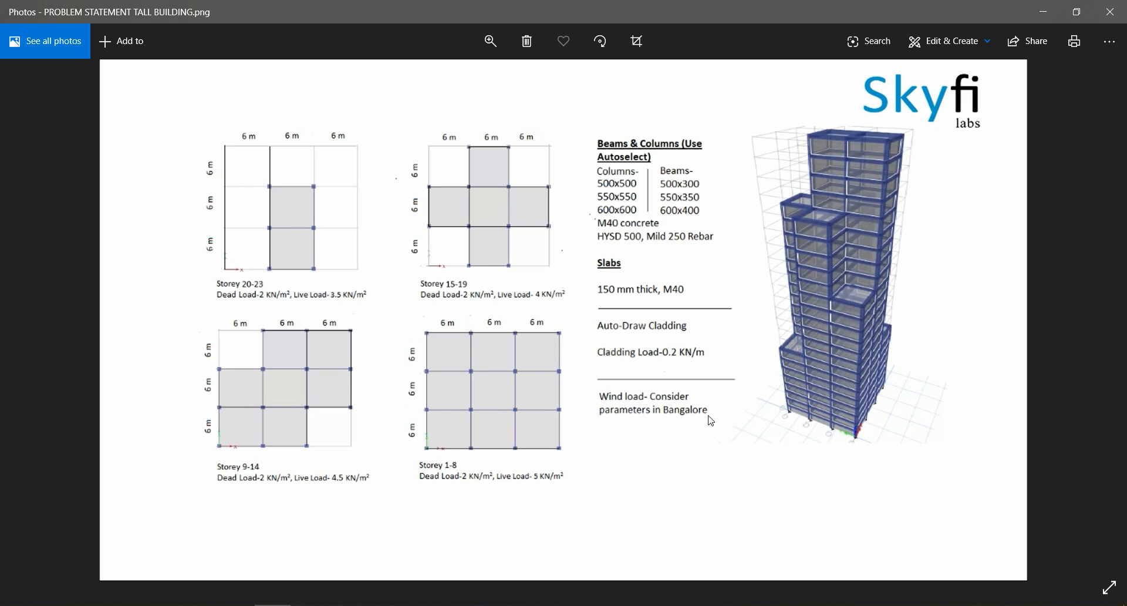
{"action": "key", "text": "alt+Tab"}
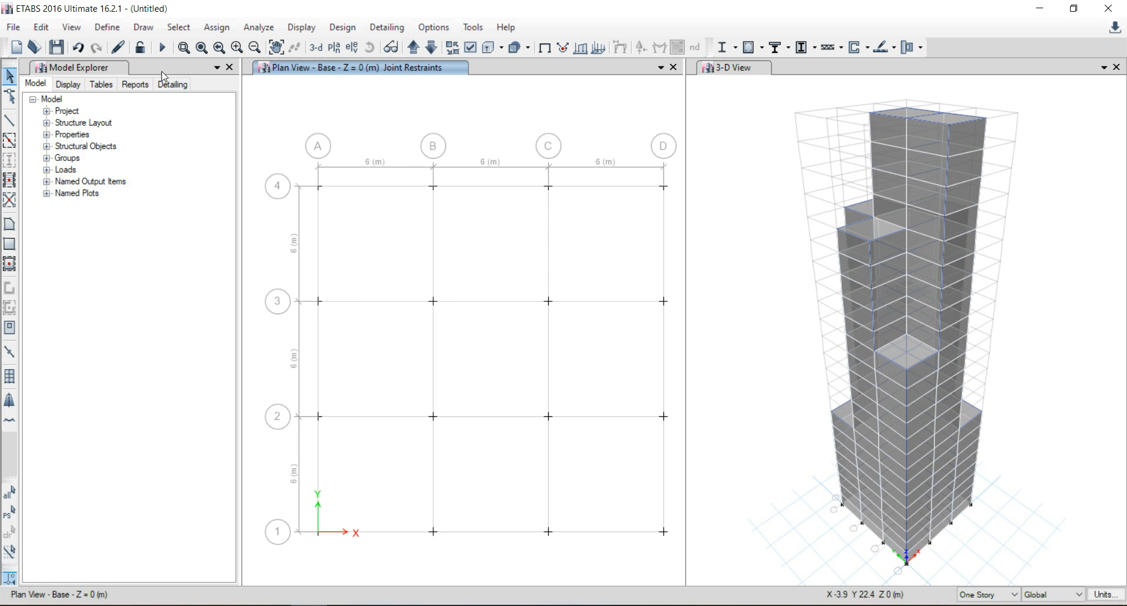
{"action": "left_click", "coordinate": [106, 27]}
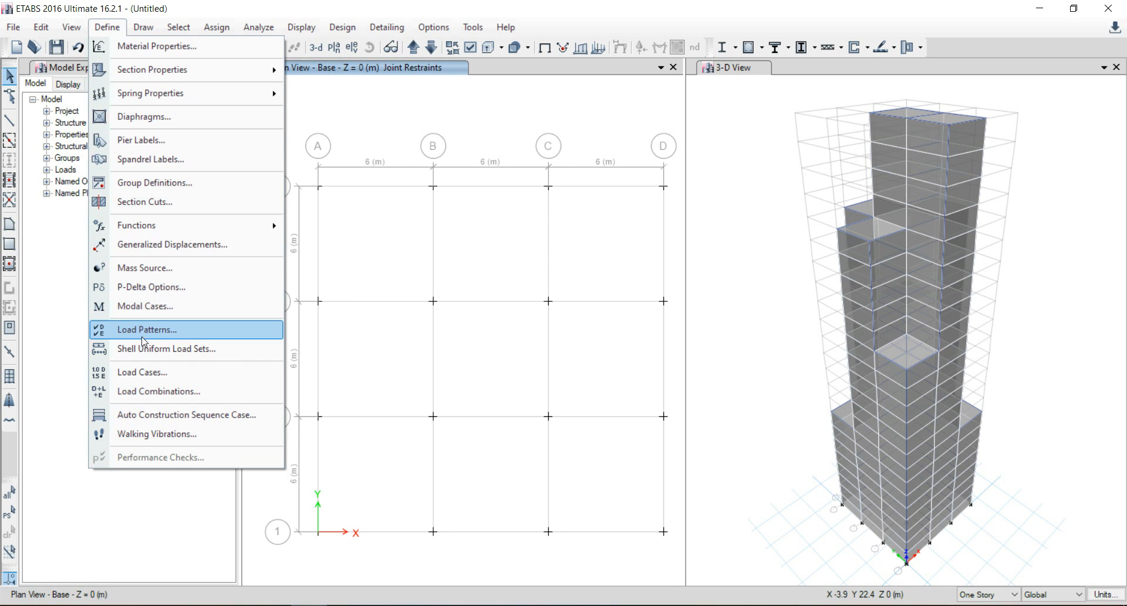
{"action": "left_click", "coordinate": [191, 329]}
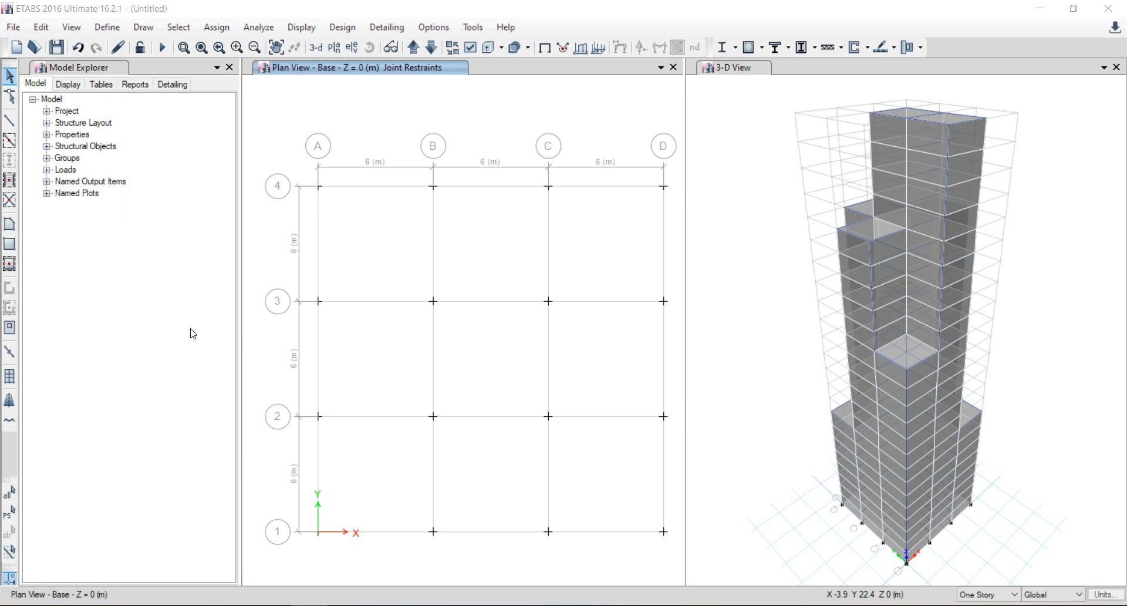
{"action": "left_click_drag", "start_coordinate": [324, 273], "coordinate": [287, 275]}
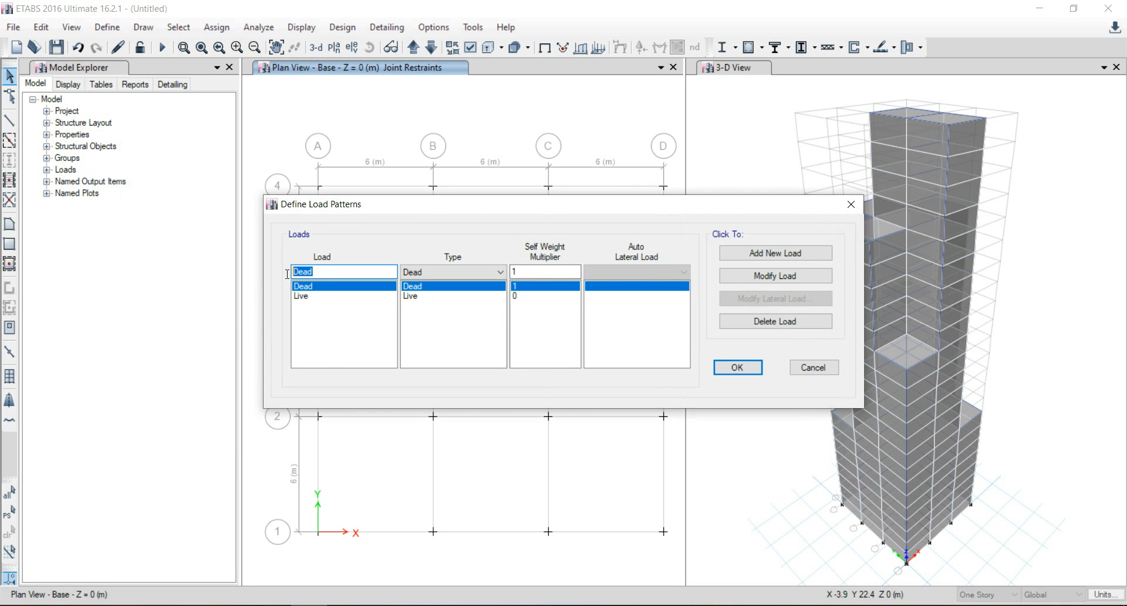
{"action": "type", "text": "Wind"}
{"action": "left_click", "coordinate": [494, 274]}
{"action": "left_click", "coordinate": [469, 362]}
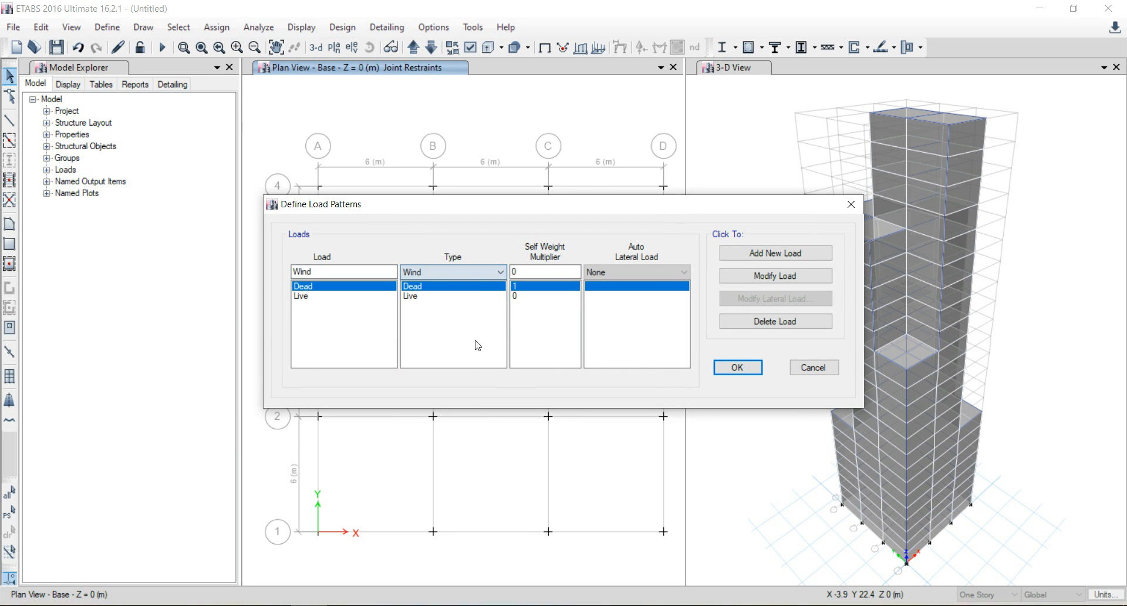
{"action": "left_click", "coordinate": [673, 273]}
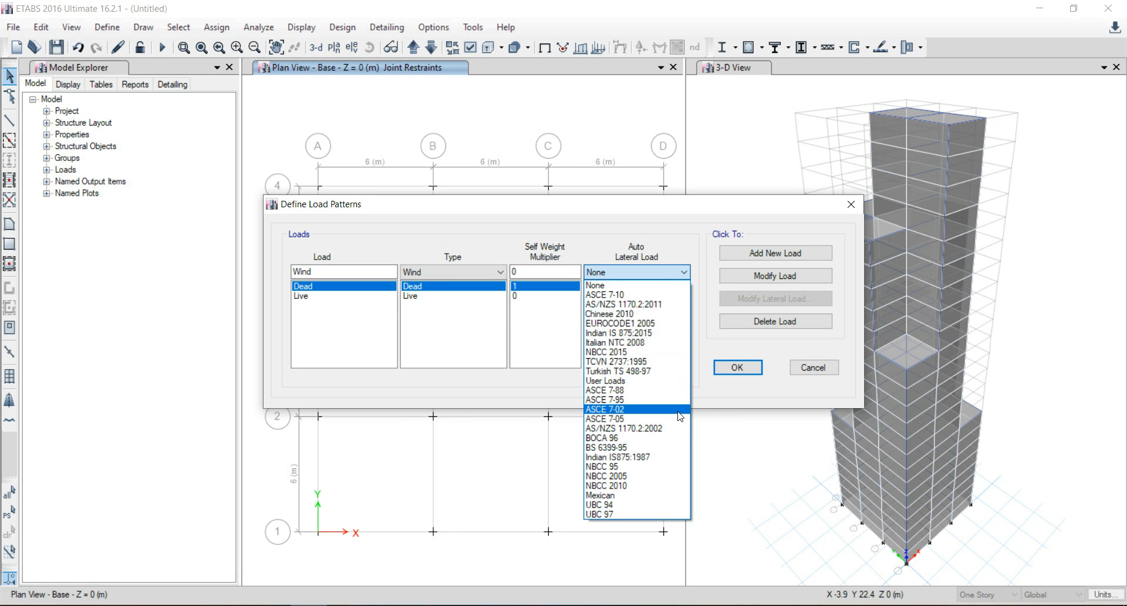
{"action": "left_click", "coordinate": [673, 463]}
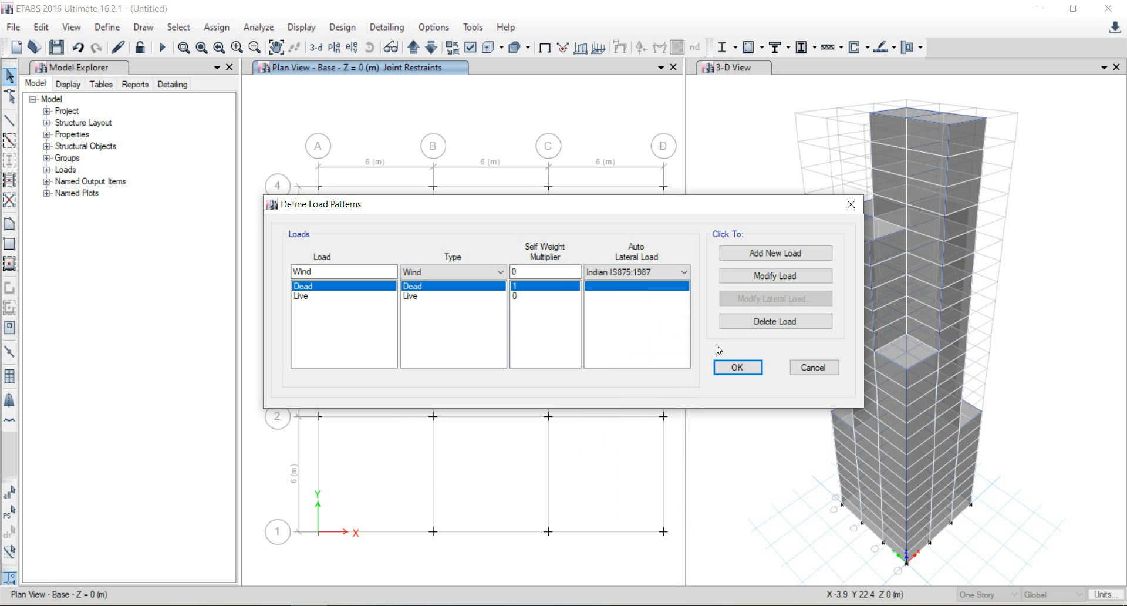
{"action": "left_click", "coordinate": [778, 253]}
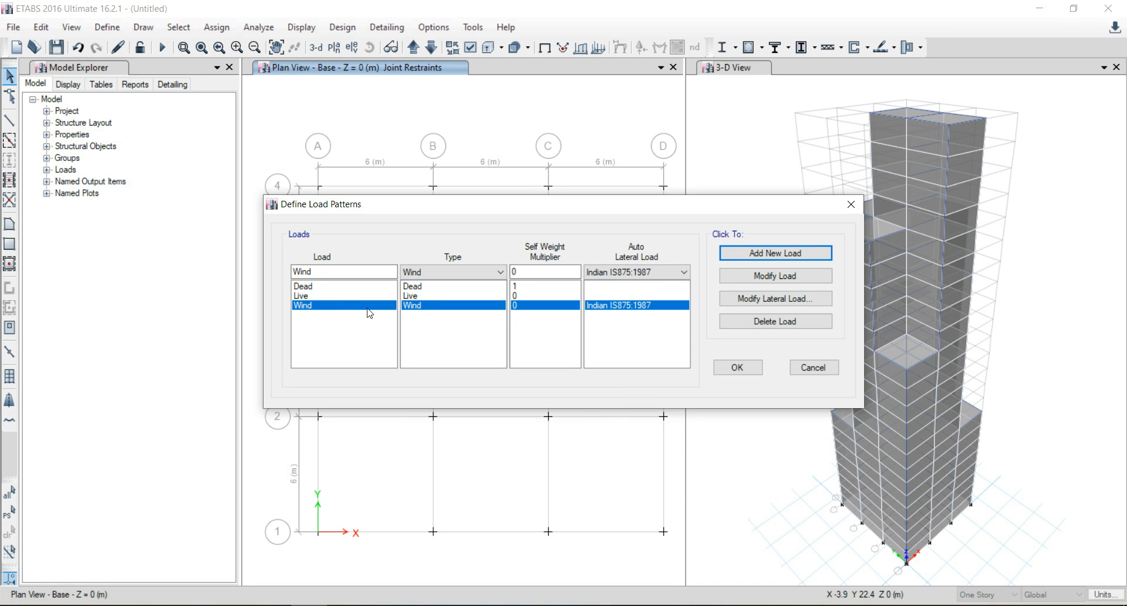
Look up Bangalore's basic wind speed in the IS 875-3 PDF and set the Wind pattern's wind speed to 33 m/s.
{"action": "left_click", "coordinate": [756, 300]}
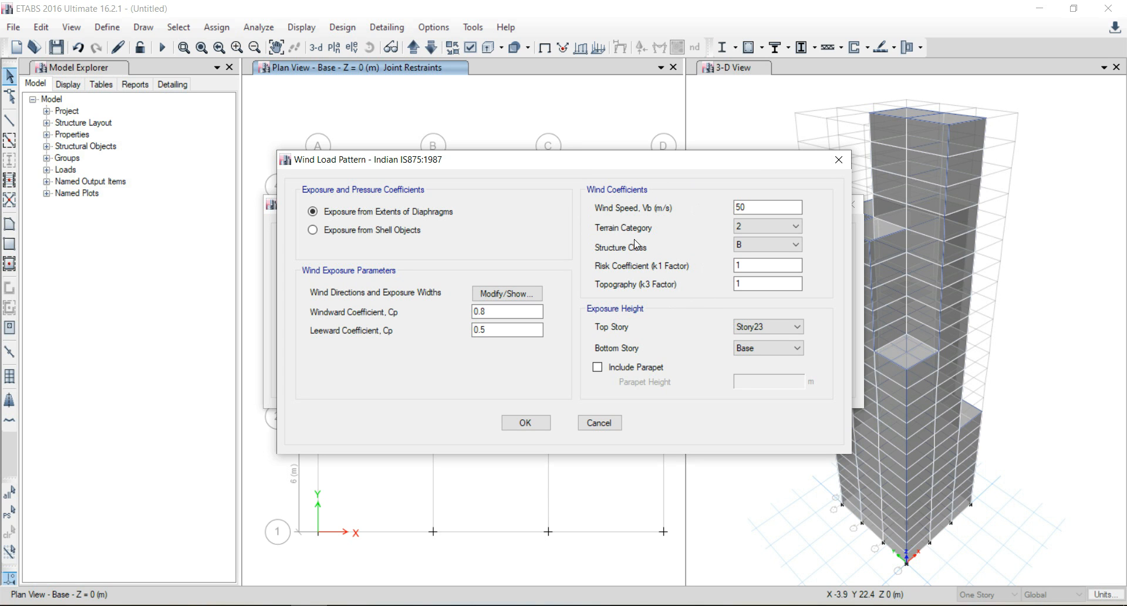
{"action": "left_click", "coordinate": [239, 603]}
{"action": "scroll", "coordinate": [371, 279], "scroll_direction": "up", "scroll_amount": 15}
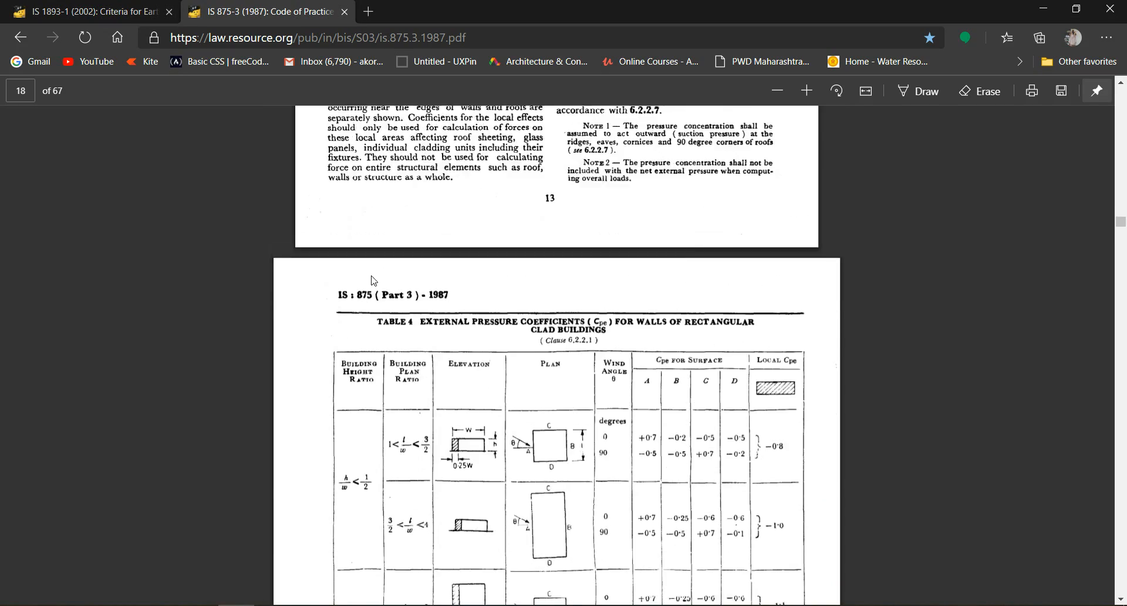
{"action": "scroll", "coordinate": [372, 280], "scroll_direction": "up", "scroll_amount": 8}
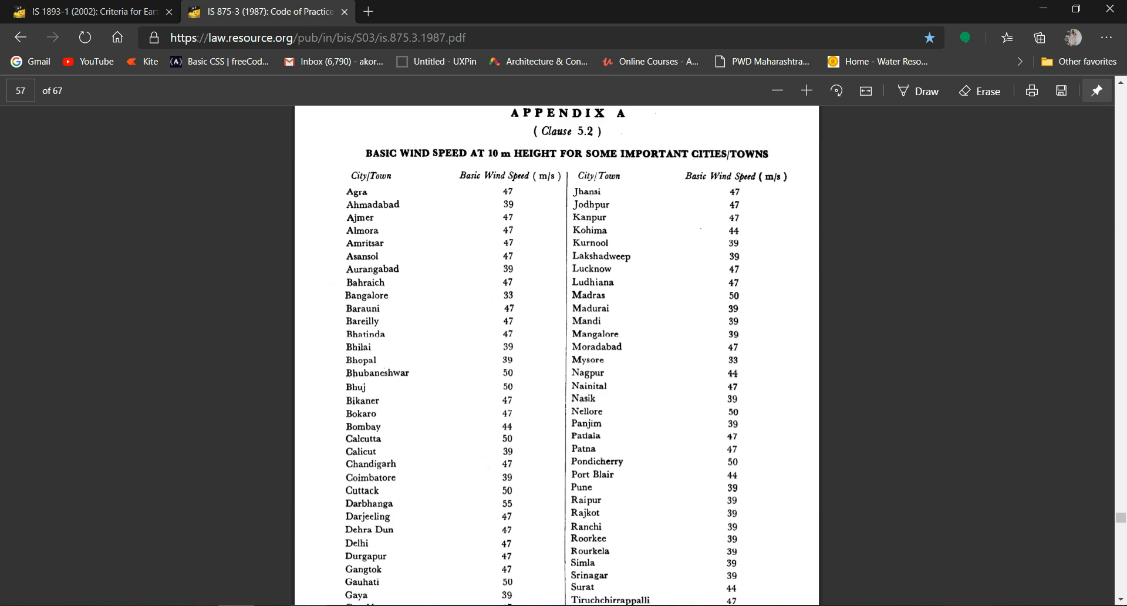
{"action": "left_click", "coordinate": [292, 603]}
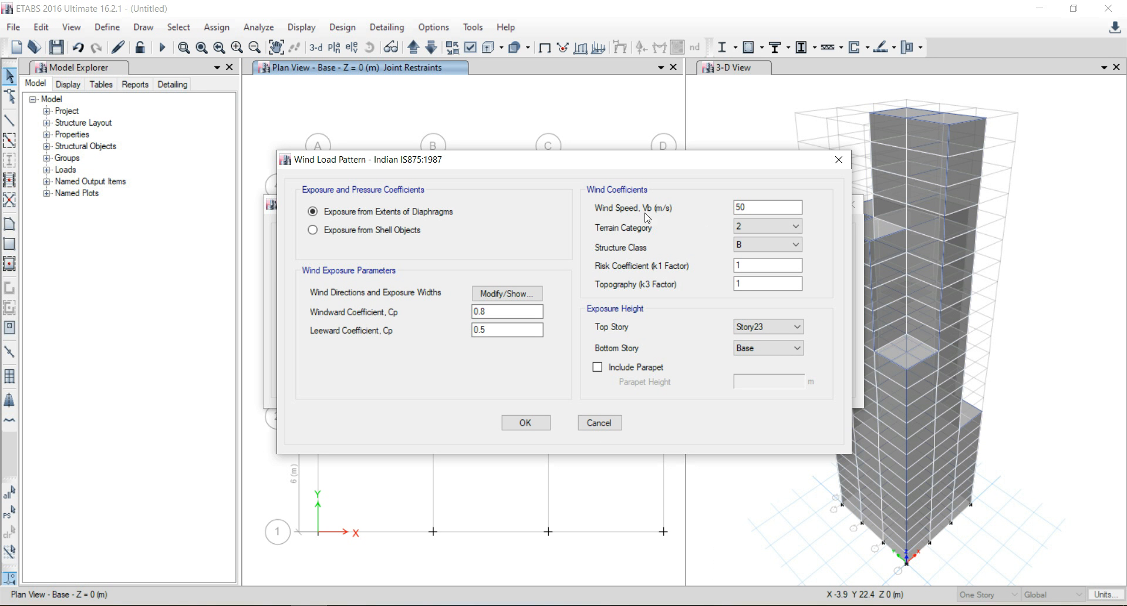
{"action": "left_click", "coordinate": [273, 604]}
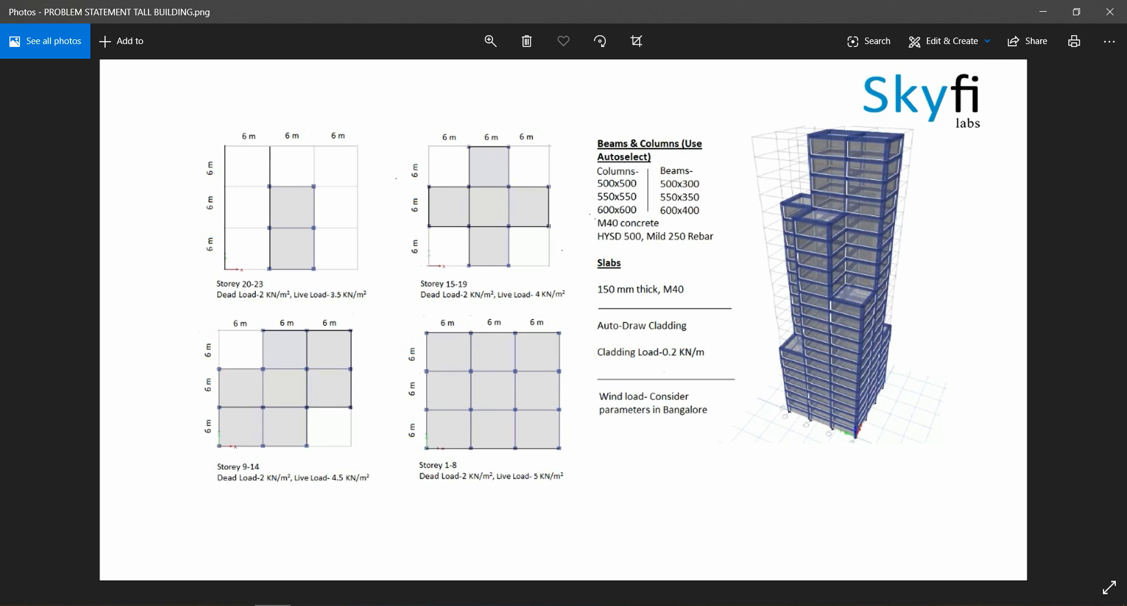
{"action": "left_click", "coordinate": [236, 605]}
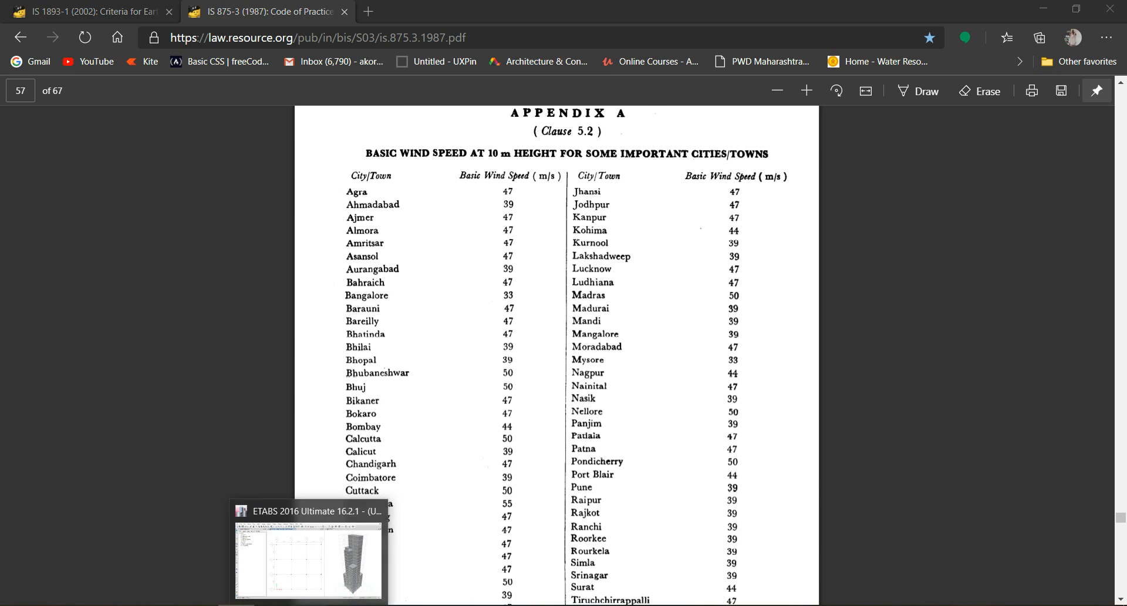
{"action": "left_click", "coordinate": [311, 605]}
{"action": "left_click_drag", "start_coordinate": [765, 206], "coordinate": [708, 219]}
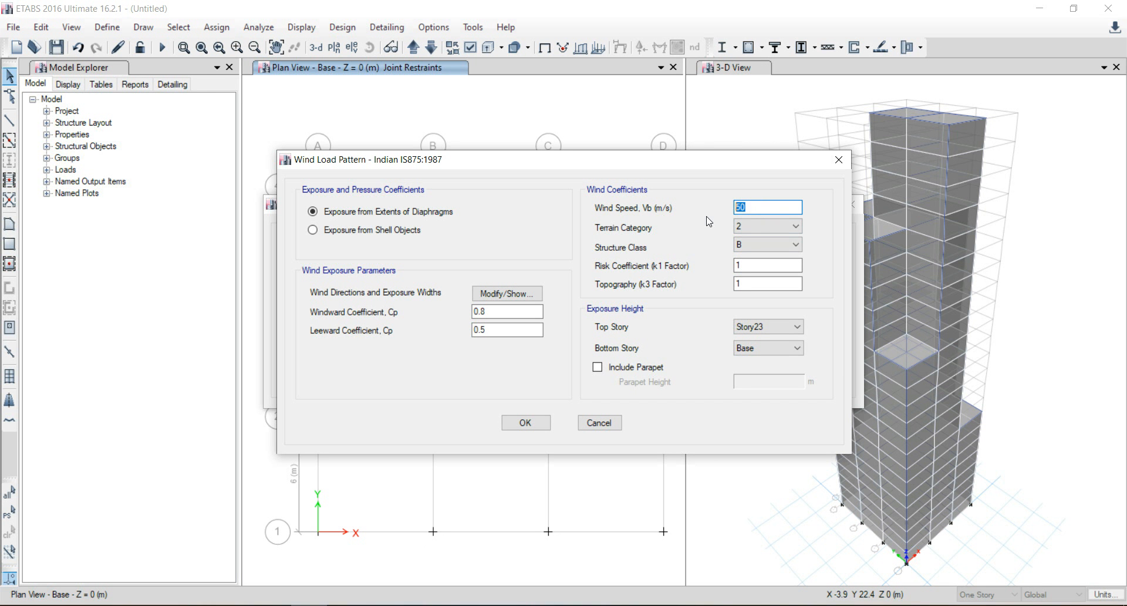
{"action": "type", "text": "33"}
Consult the terrain categories in the IS 875-3 PDF and set the Wind pattern's terrain category to 3 and structure class to C.
{"action": "key", "text": "alt+Tab"}
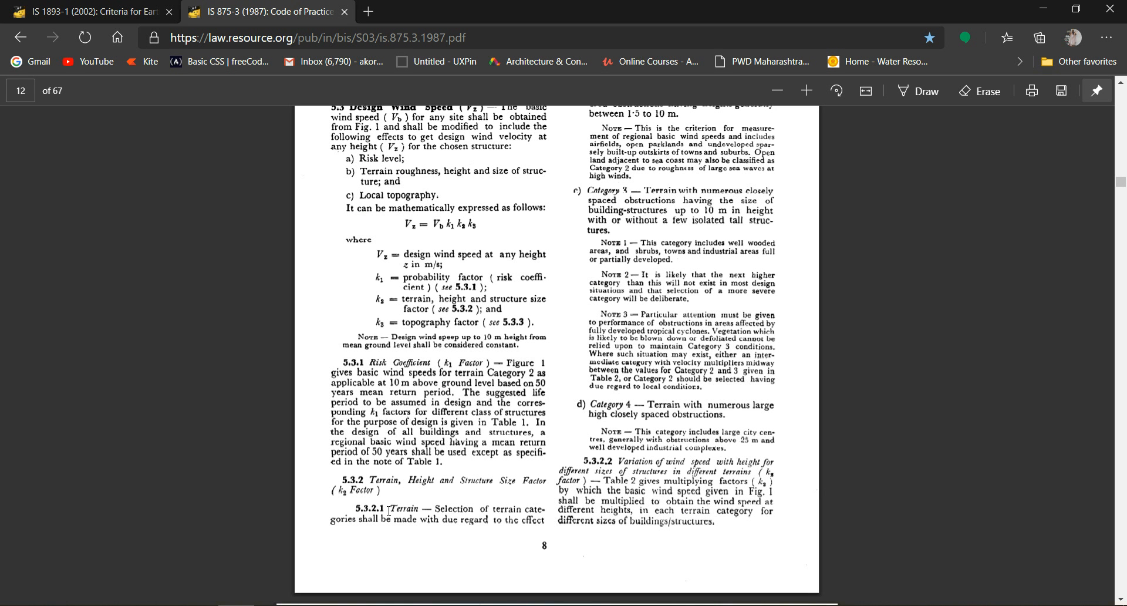
{"action": "scroll", "coordinate": [481, 517], "scroll_direction": "up", "scroll_amount": 4}
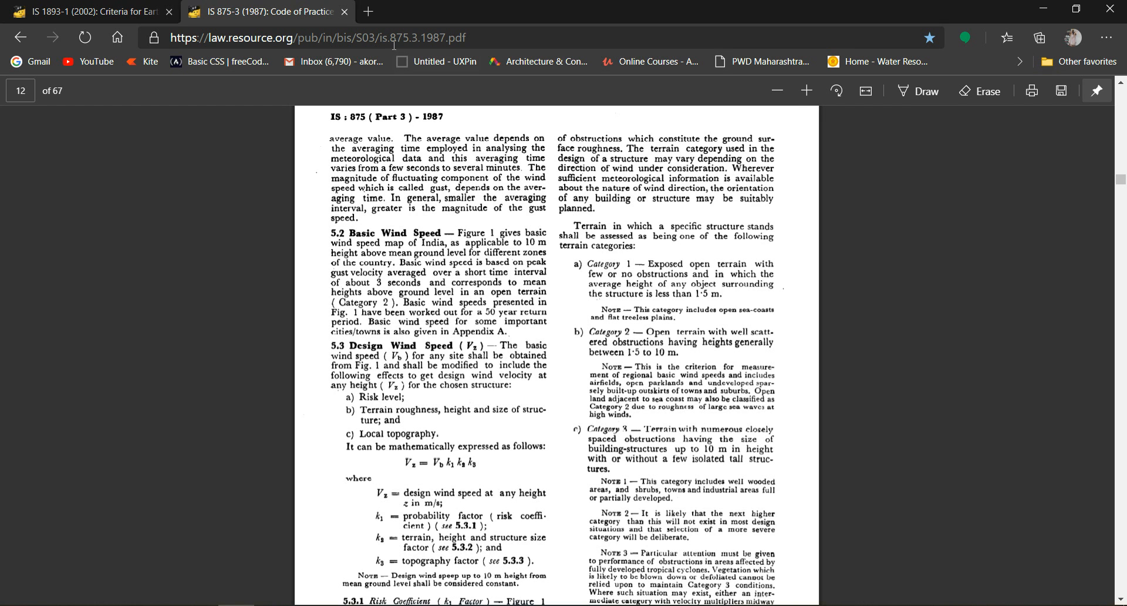
{"action": "key", "text": "alt+Tab"}
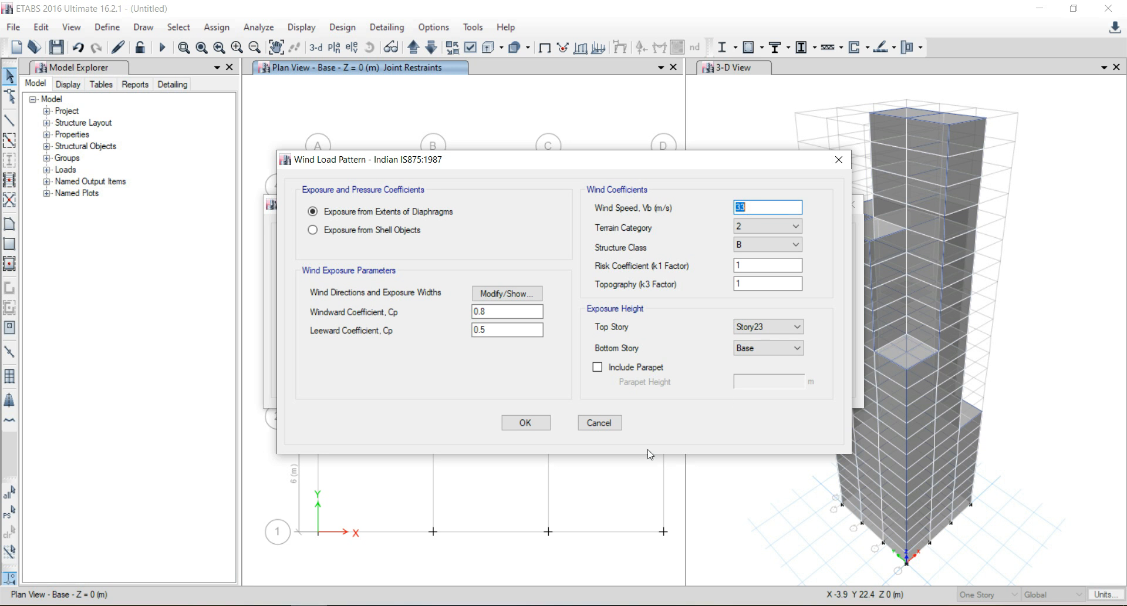
{"action": "left_click", "coordinate": [760, 229]}
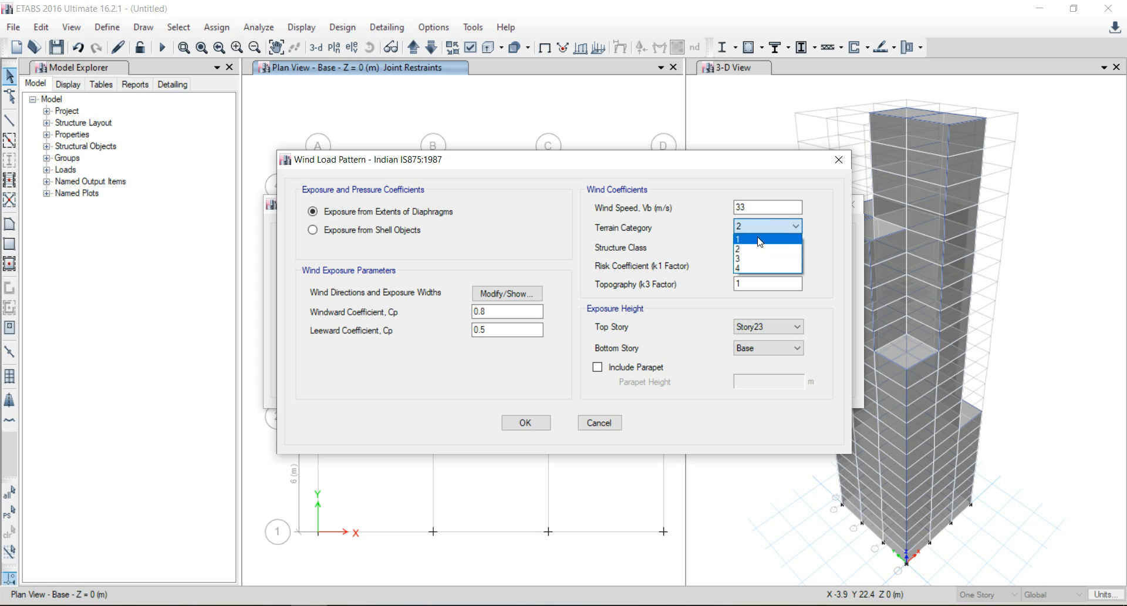
{"action": "left_click", "coordinate": [761, 258]}
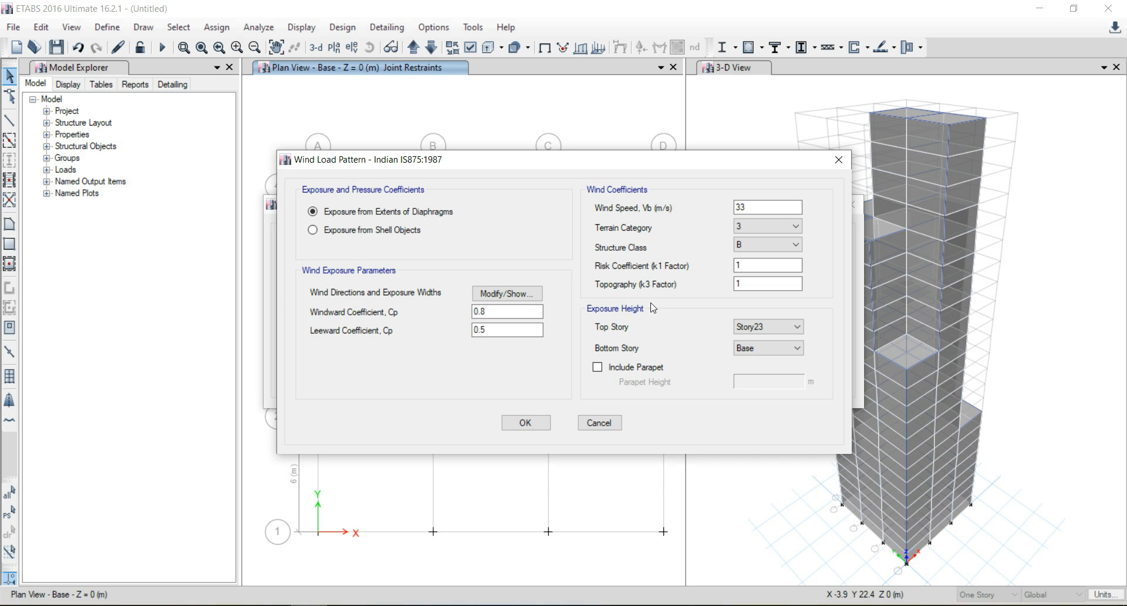
{"action": "left_click", "coordinate": [767, 247]}
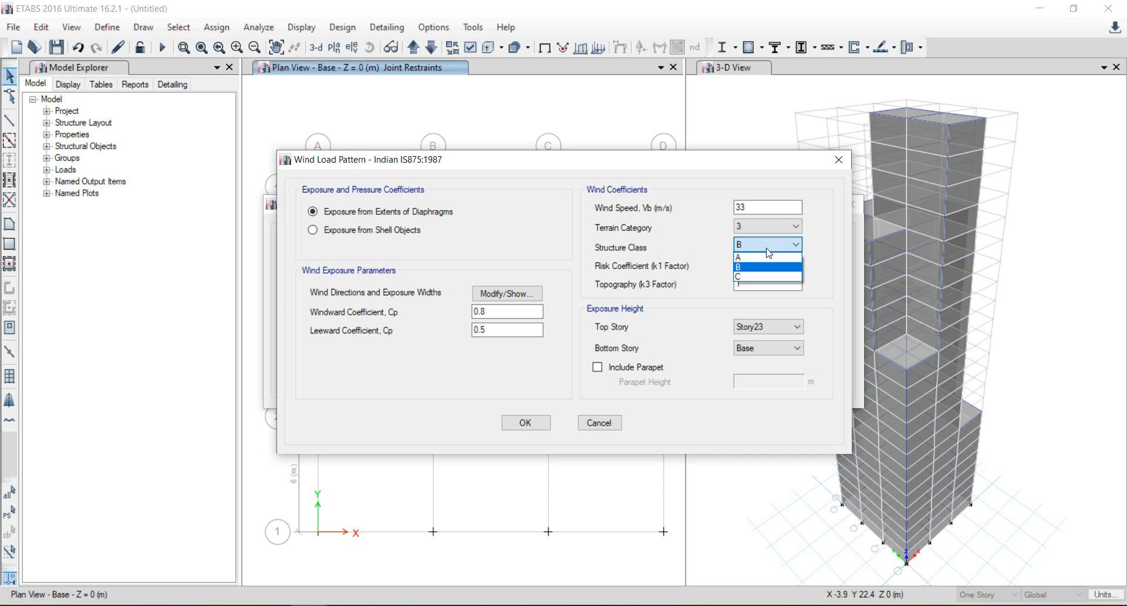
{"action": "left_click", "coordinate": [769, 278]}
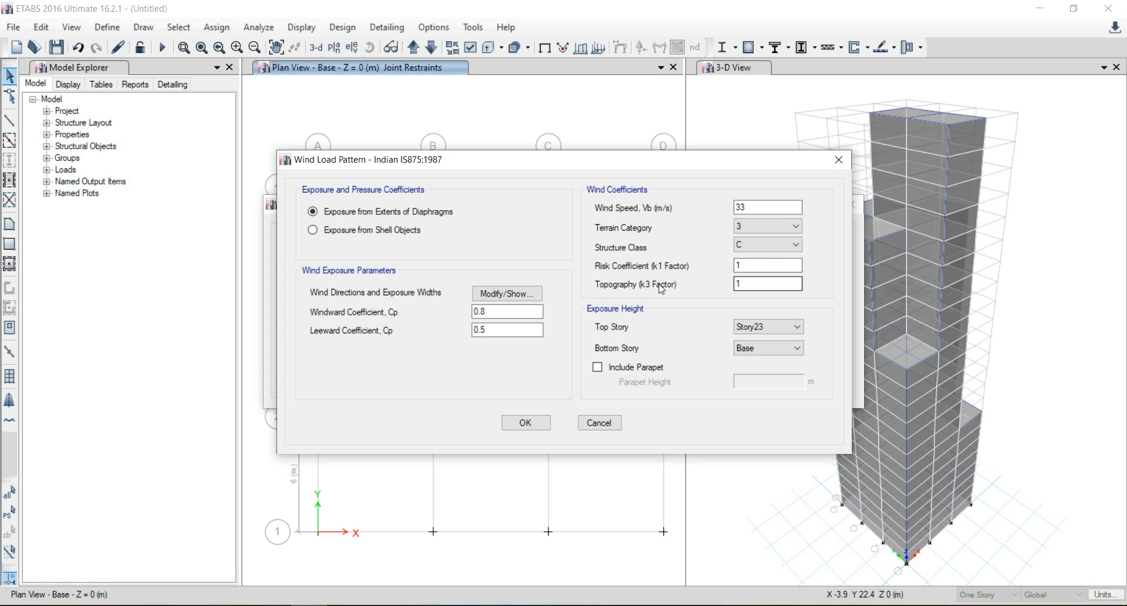
{"action": "left_click", "coordinate": [527, 424]}
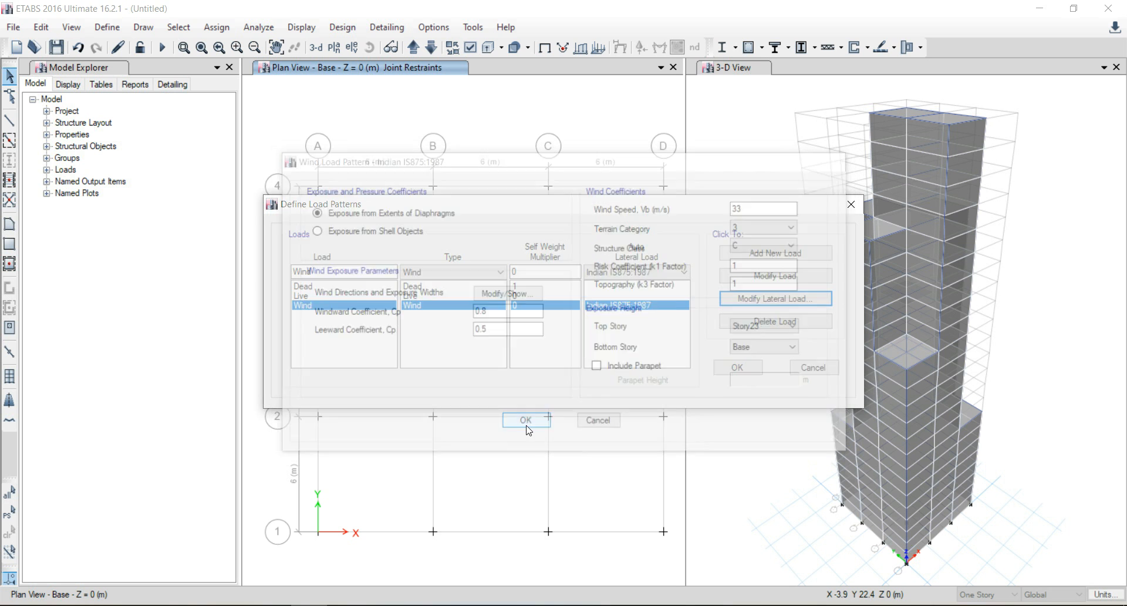
{"action": "left_click", "coordinate": [738, 368]}
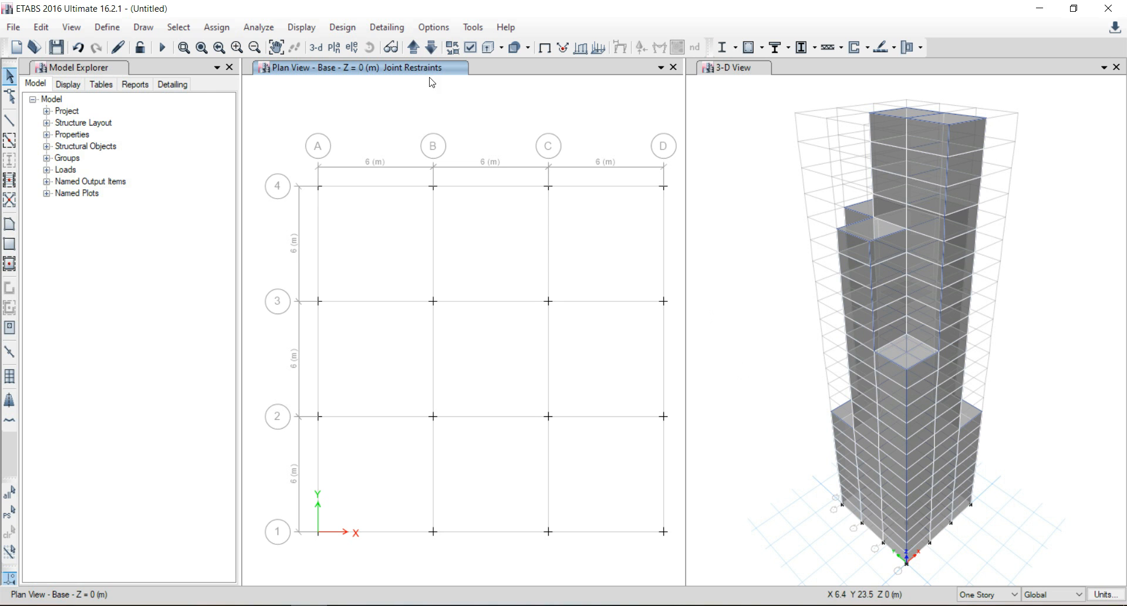
Replace the plan view with the elevation view along grid line A.
{"action": "left_click", "coordinate": [415, 50]}
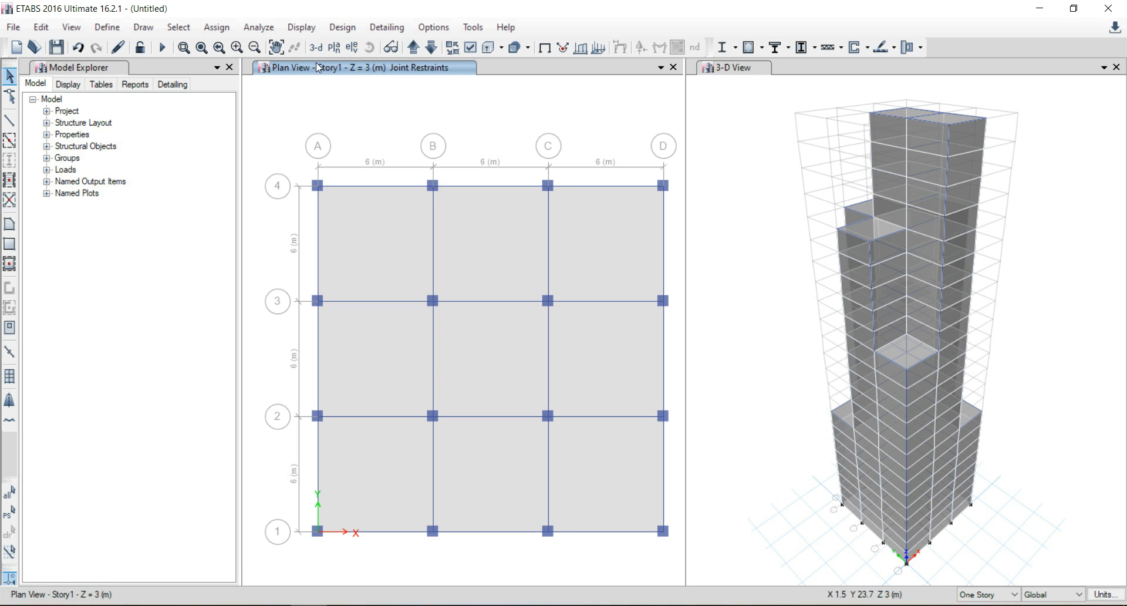
{"action": "left_click", "coordinate": [354, 51]}
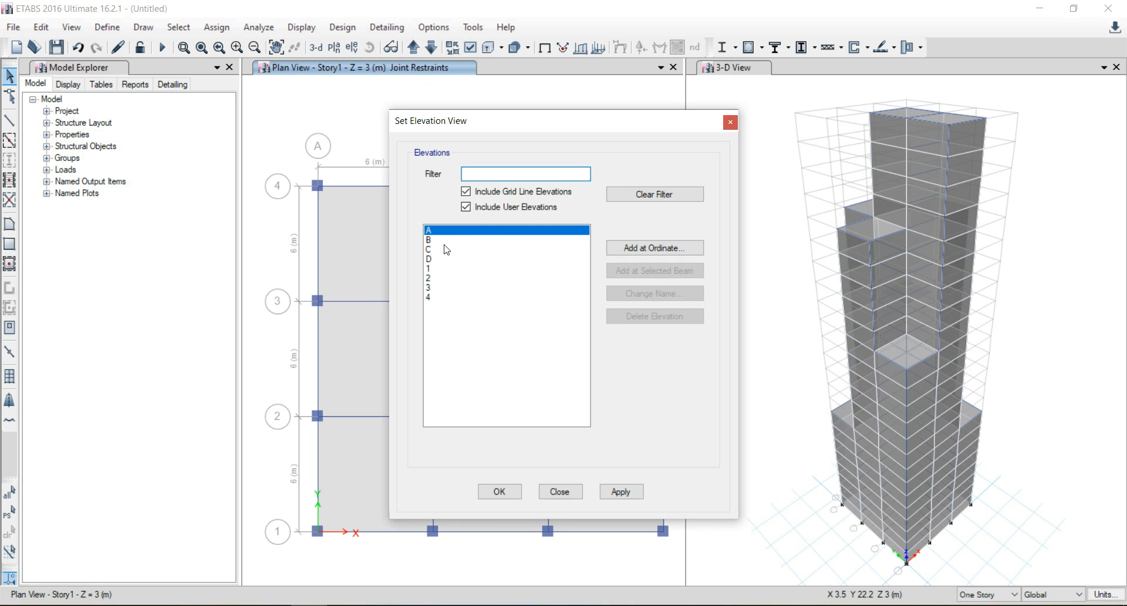
{"action": "left_click", "coordinate": [499, 491]}
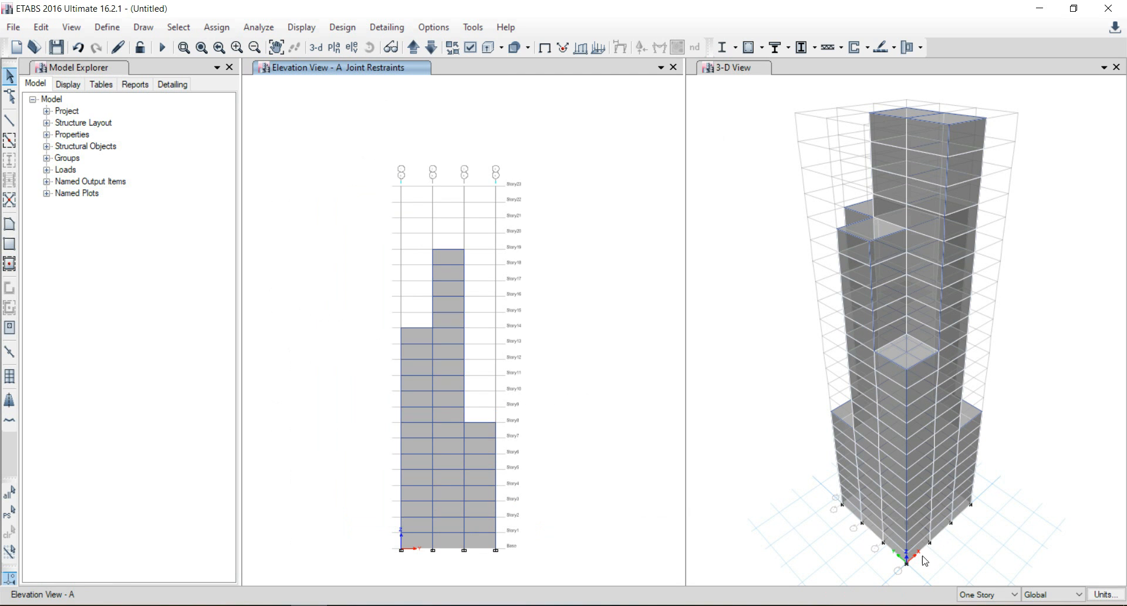
Set the story scope to All Stories so that work in the elevation view applies to every level.
{"action": "left_click", "coordinate": [984, 594]}
{"action": "left_click", "coordinate": [984, 605]}
{"action": "scroll", "coordinate": [463, 453], "scroll_direction": "up", "scroll_amount": 6}
{"action": "scroll", "coordinate": [463, 452], "scroll_direction": "down", "scroll_amount": 3}
{"action": "scroll", "coordinate": [462, 452], "scroll_direction": "down", "scroll_amount": 3}
{"action": "scroll", "coordinate": [463, 452], "scroll_direction": "up", "scroll_amount": 3}
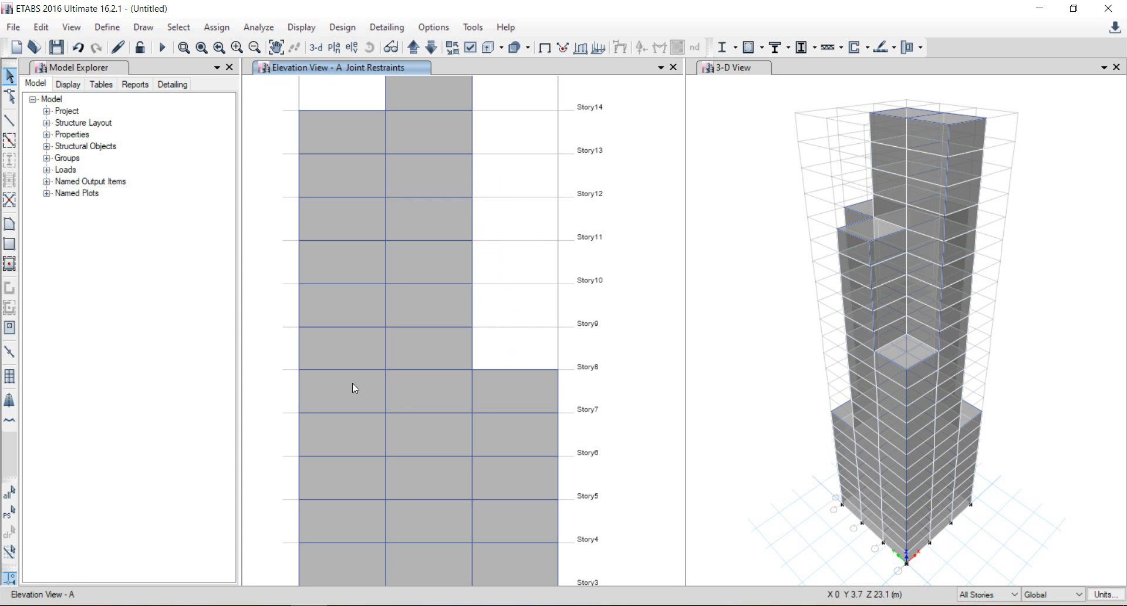
{"action": "scroll", "coordinate": [352, 383], "scroll_direction": "down", "scroll_amount": 3}
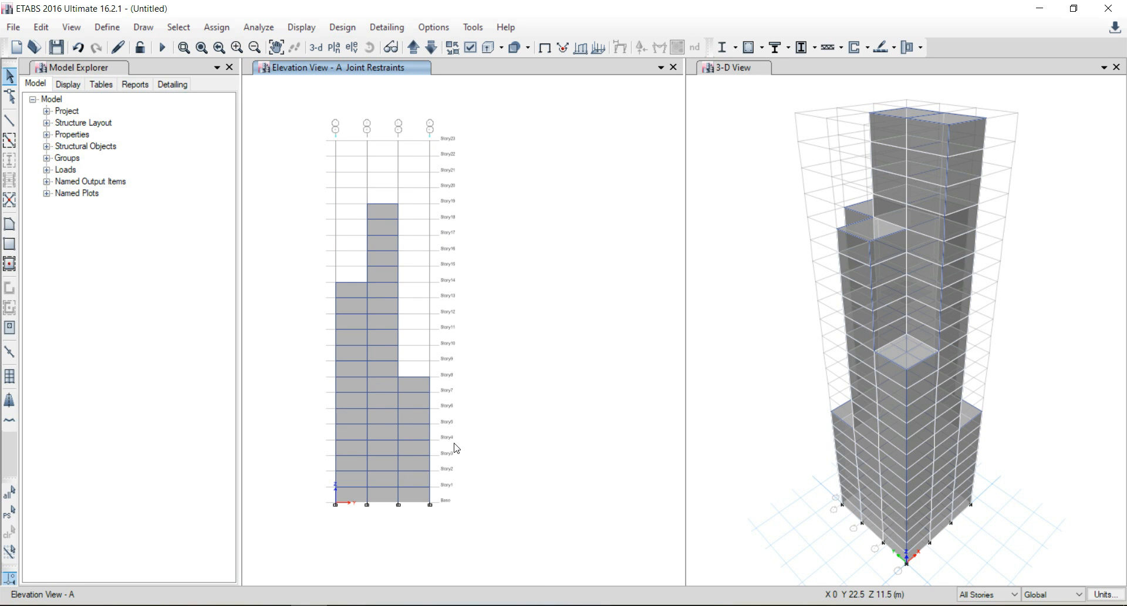
Consult the external pressure coefficients for clad building walls in Table 4 of the IS 875-3 PDF and check the building's dimensions in the problem statement image.
{"action": "key", "text": "alt+Tab"}
{"action": "scroll", "coordinate": [438, 313], "scroll_direction": "down", "scroll_amount": 5}
{"action": "scroll", "coordinate": [634, 351], "scroll_direction": "up", "scroll_amount": 1}
{"action": "scroll", "coordinate": [634, 352], "scroll_direction": "up", "scroll_amount": 5}
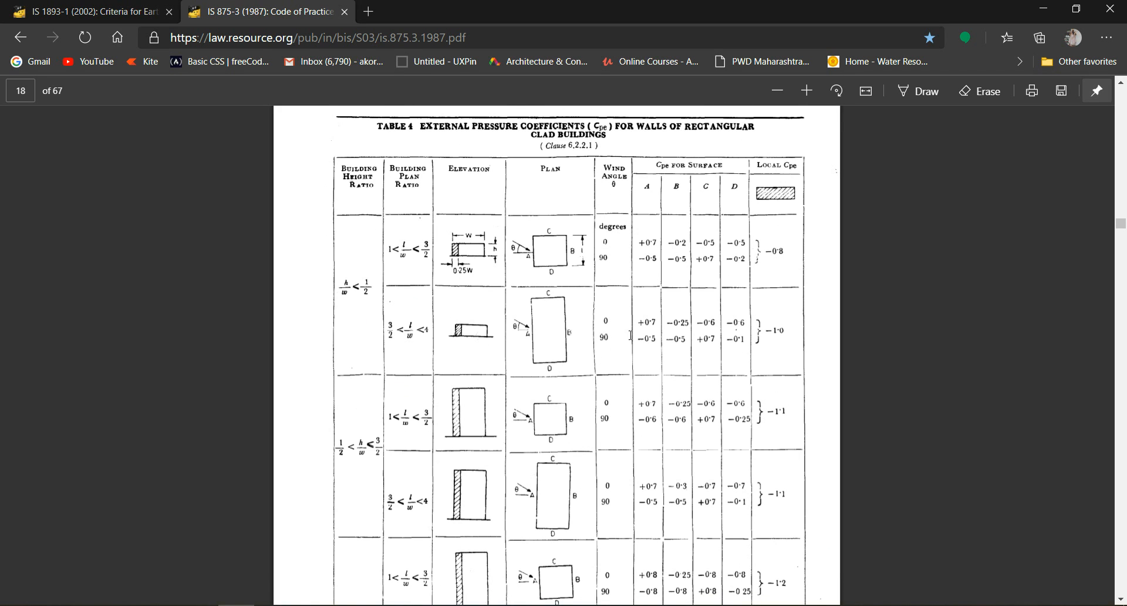
{"action": "scroll", "coordinate": [631, 335], "scroll_direction": "down", "scroll_amount": 1}
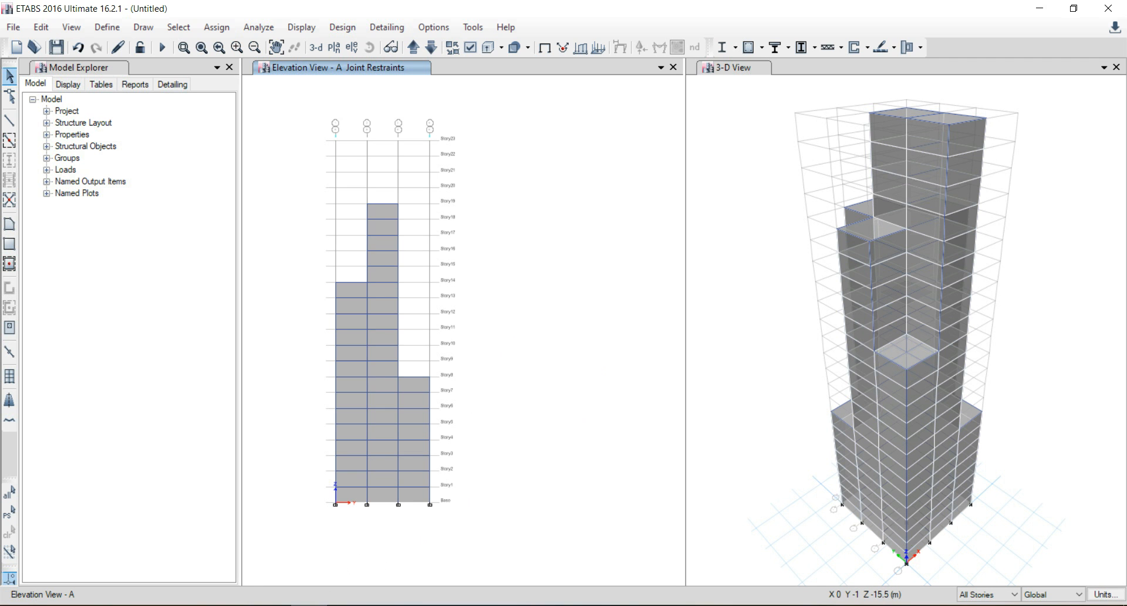
{"action": "left_click", "coordinate": [273, 605]}
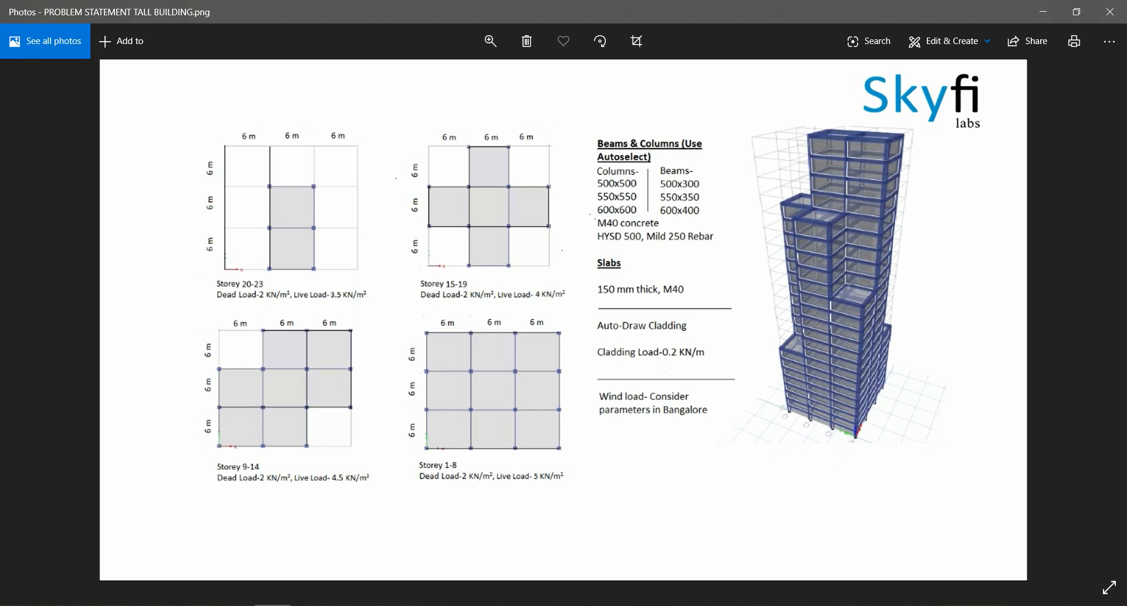
{"action": "mouse_move", "coordinate": [291, 605]}
{"action": "left_click", "coordinate": [338, 549]}
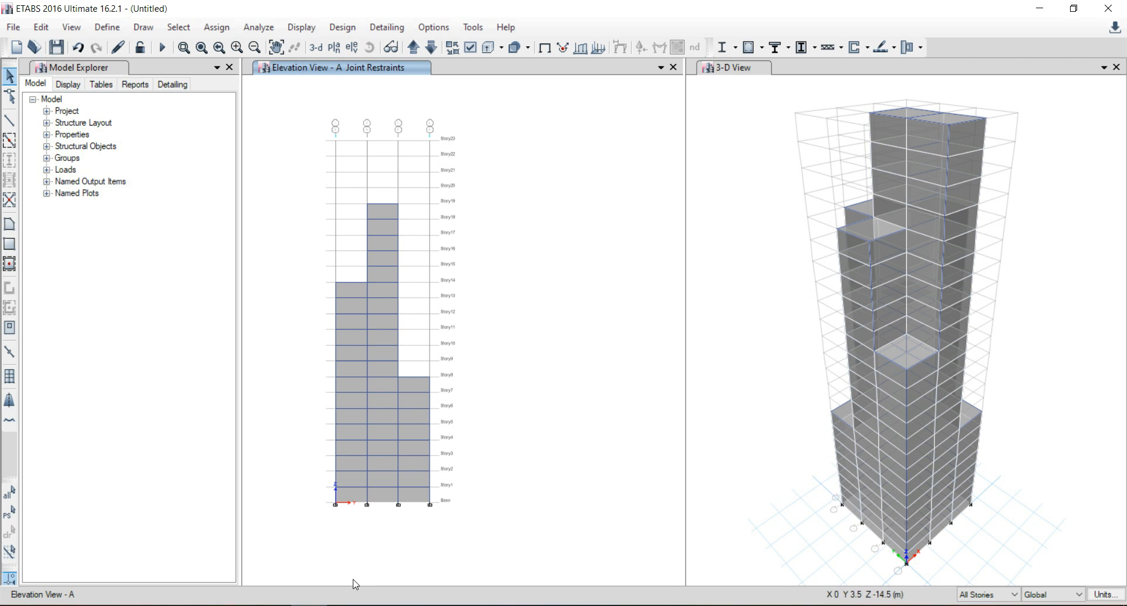
{"action": "mouse_move", "coordinate": [273, 605]}
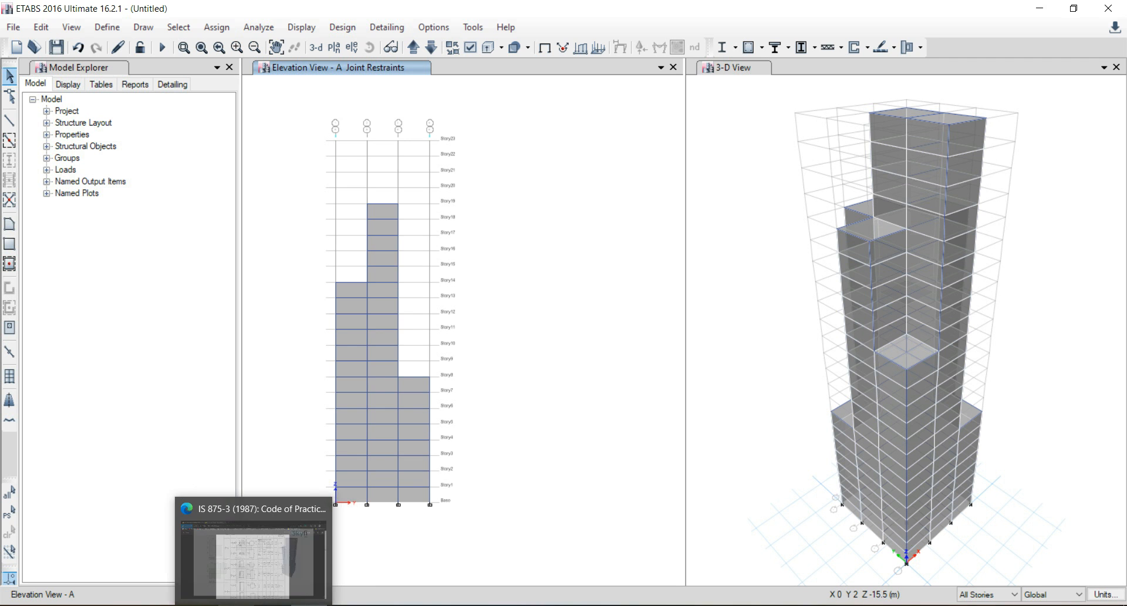
{"action": "left_click", "coordinate": [245, 552]}
{"action": "scroll", "coordinate": [445, 397], "scroll_direction": "down", "scroll_amount": 2}
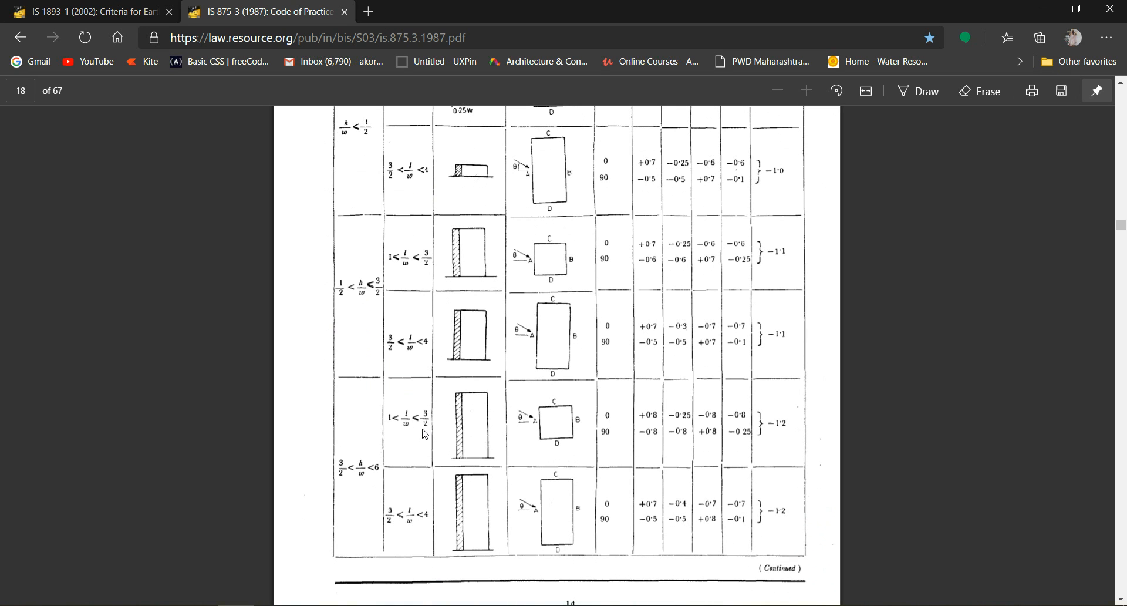
{"action": "left_click_drag", "start_coordinate": [392, 414], "coordinate": [443, 416]}
{"action": "left_click", "coordinate": [426, 428]}
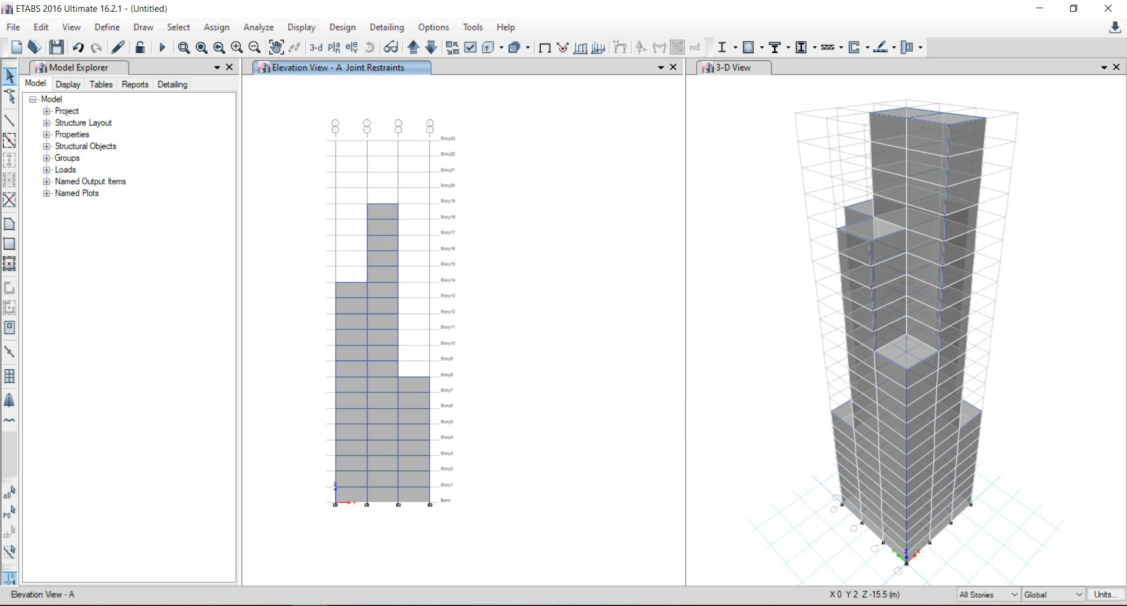
Assign a windward wind pressure coefficient of +0.8 for the Wind pattern to all cladding panels on elevation A.
{"action": "scroll", "coordinate": [287, 416], "scroll_direction": "up", "scroll_amount": 2}
{"action": "scroll", "coordinate": [287, 416], "scroll_direction": "down", "scroll_amount": 2}
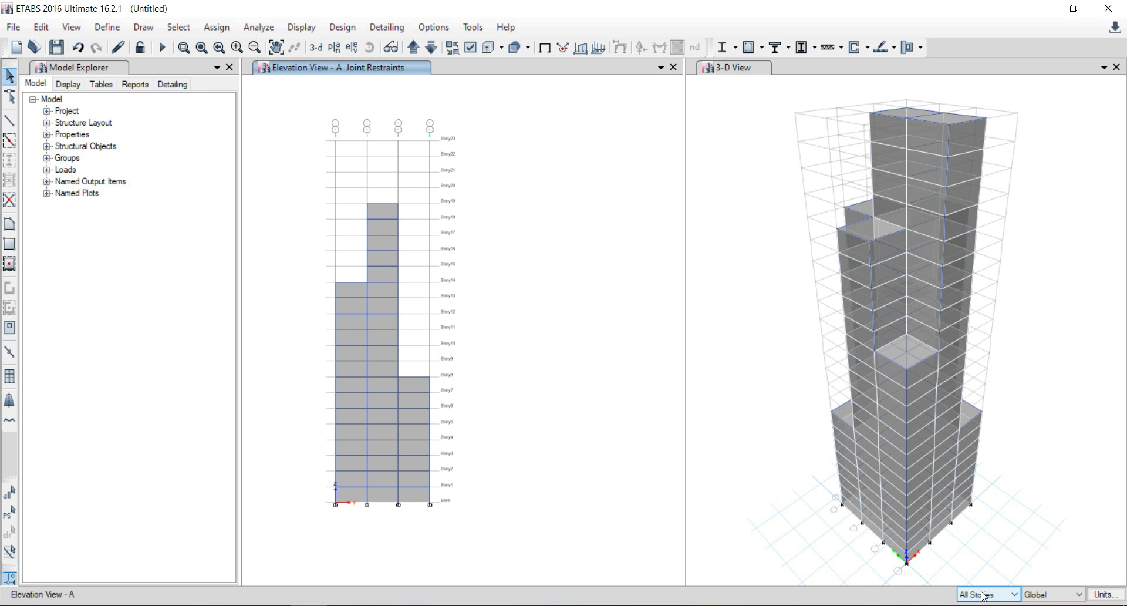
{"action": "left_click", "coordinate": [354, 446]}
{"action": "left_click", "coordinate": [385, 443]}
{"action": "left_click", "coordinate": [410, 447]}
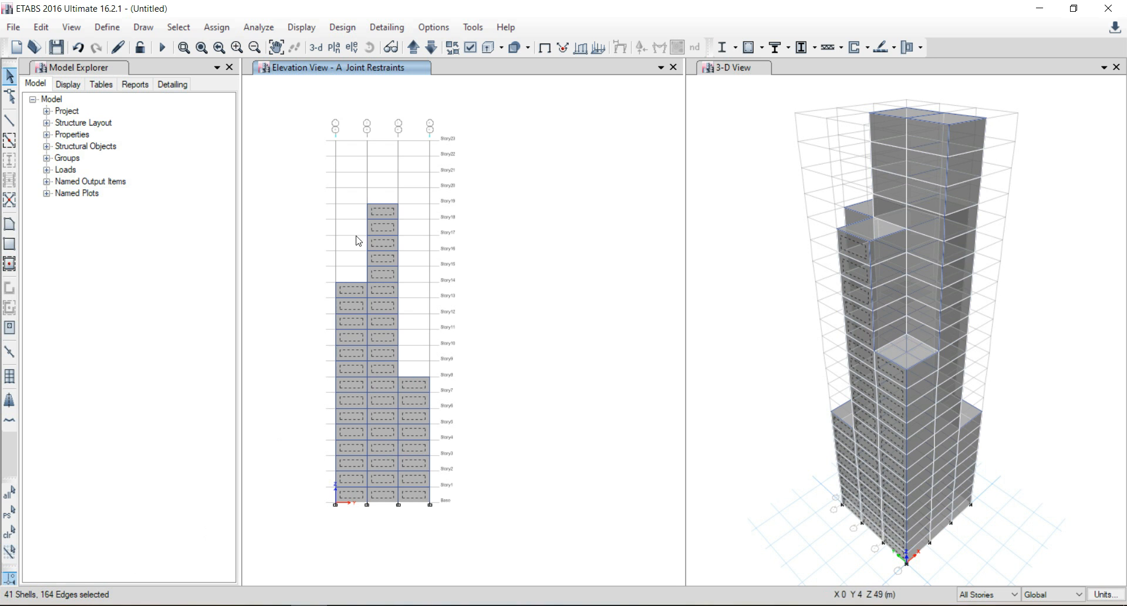
{"action": "left_click", "coordinate": [216, 28]}
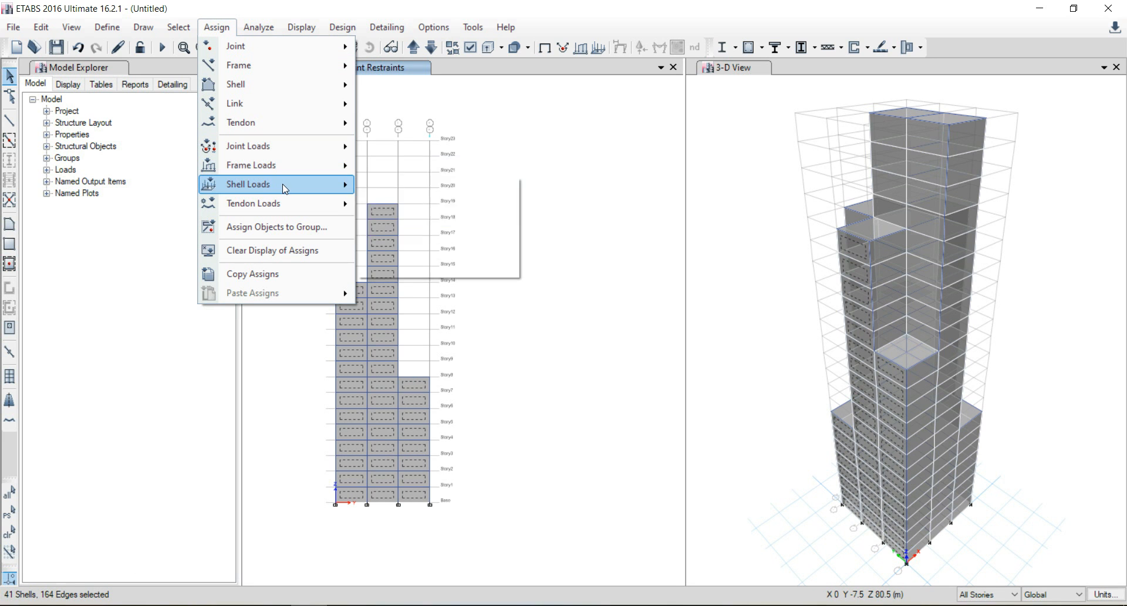
{"action": "mouse_move", "coordinate": [283, 184]}
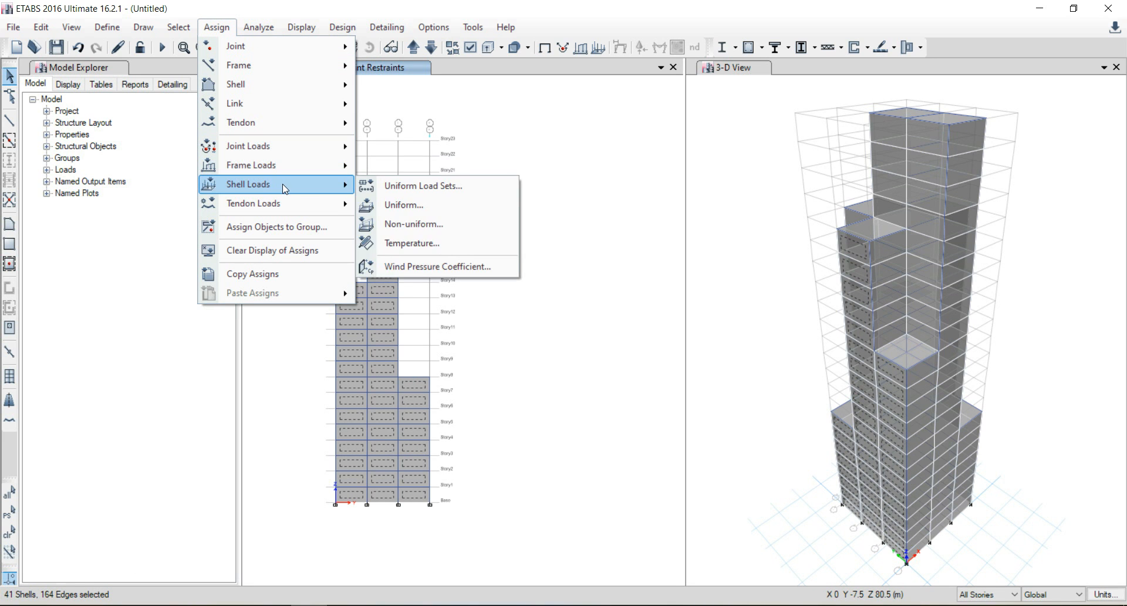
{"action": "left_click", "coordinate": [408, 267]}
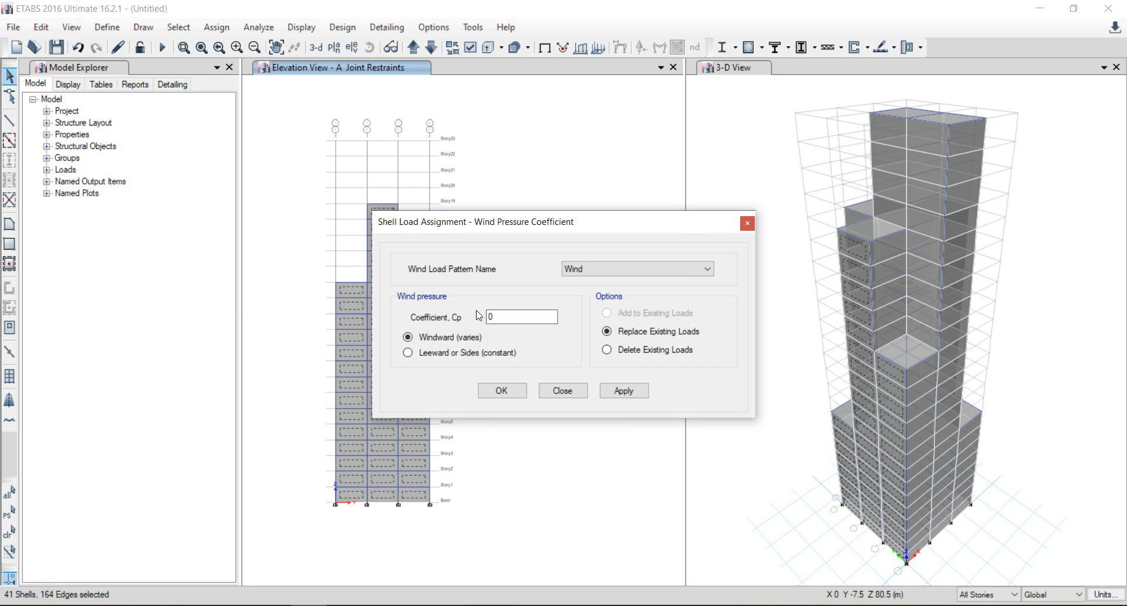
{"action": "double_click", "coordinate": [514, 317]}
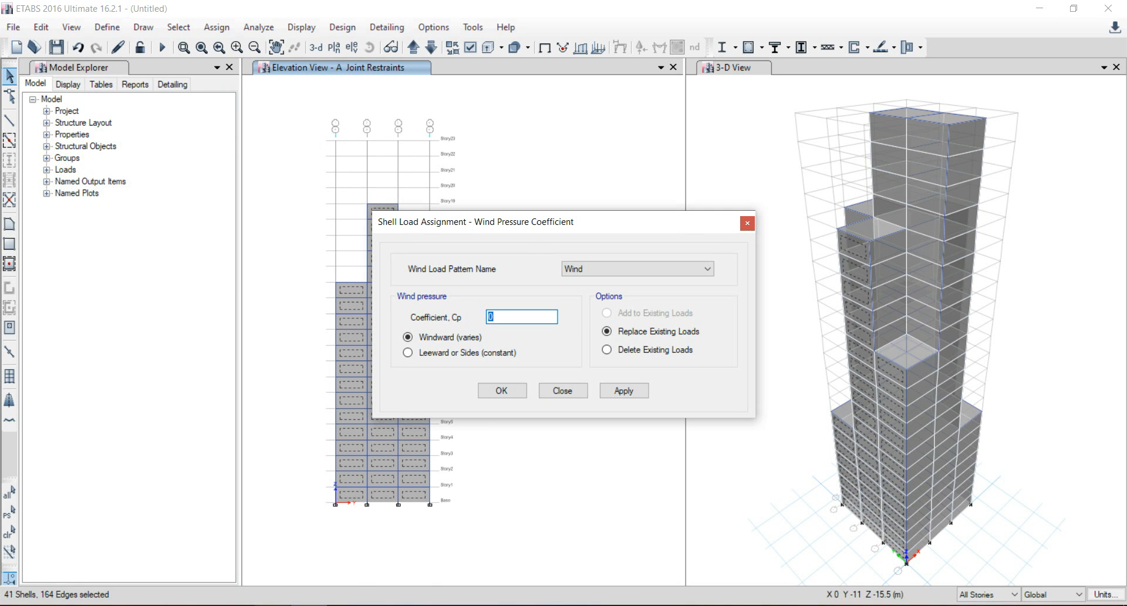
{"action": "left_click", "coordinate": [236, 605]}
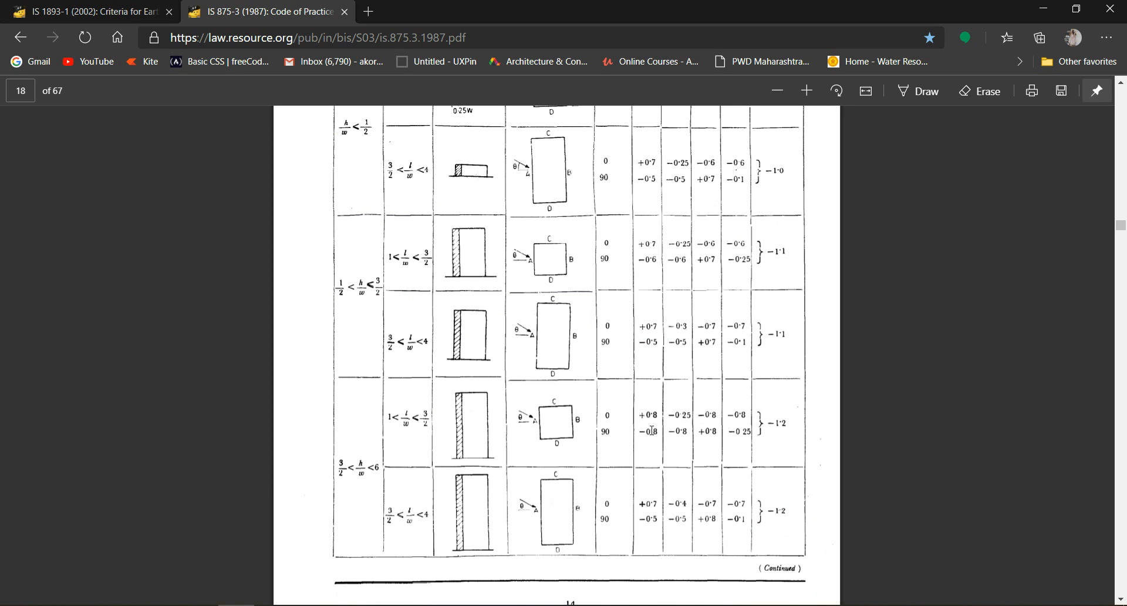
{"action": "left_click", "coordinate": [302, 560]}
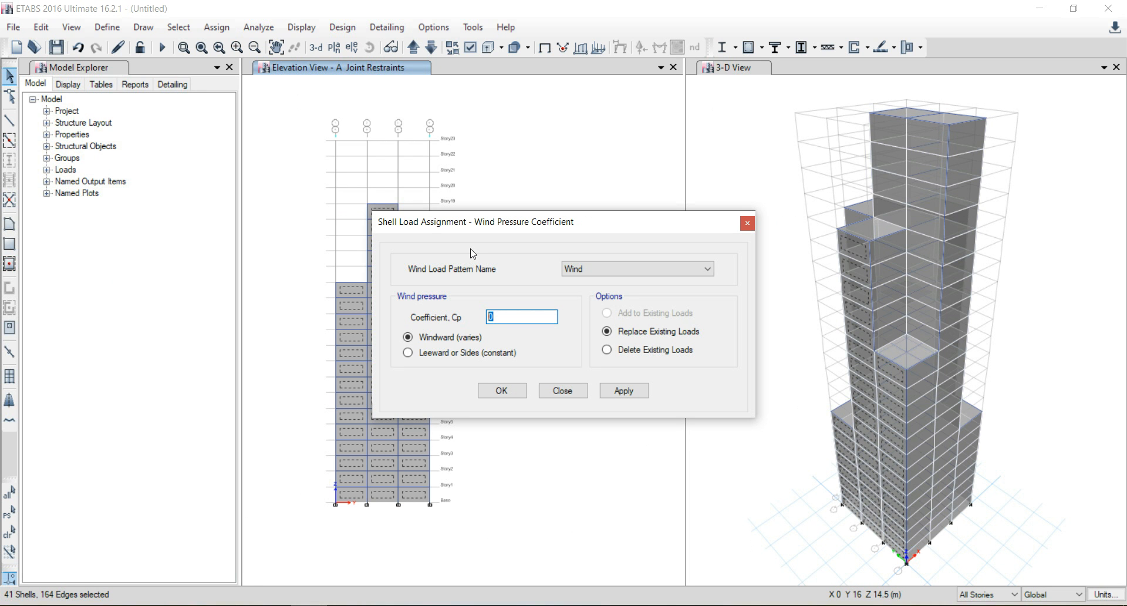
{"action": "type", "text": "+0.8"}
{"action": "left_click", "coordinate": [625, 391]}
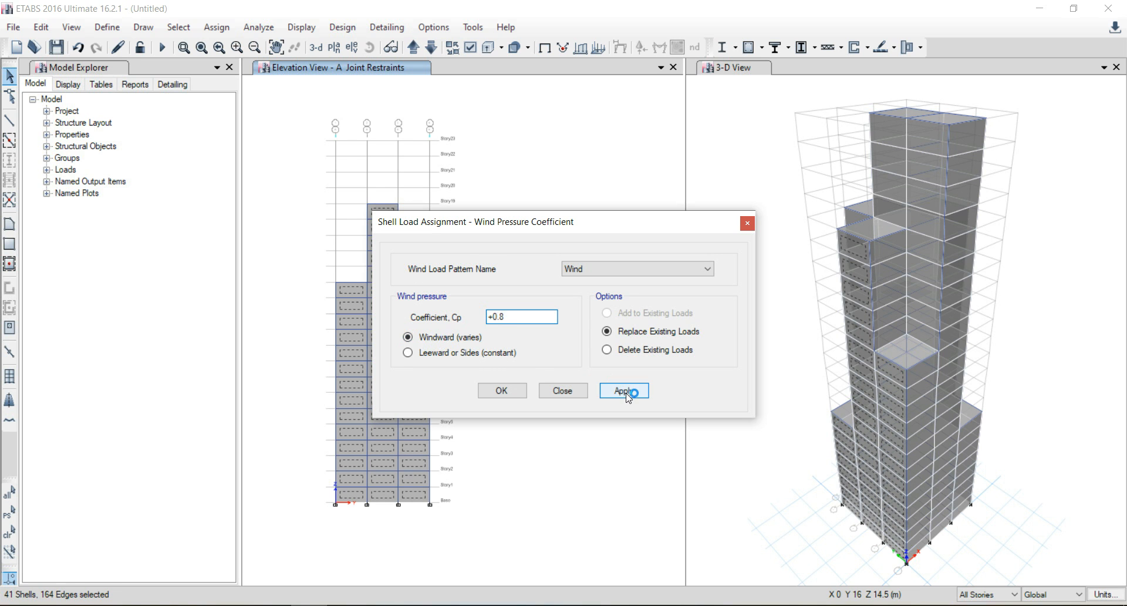
{"action": "left_click", "coordinate": [520, 391]}
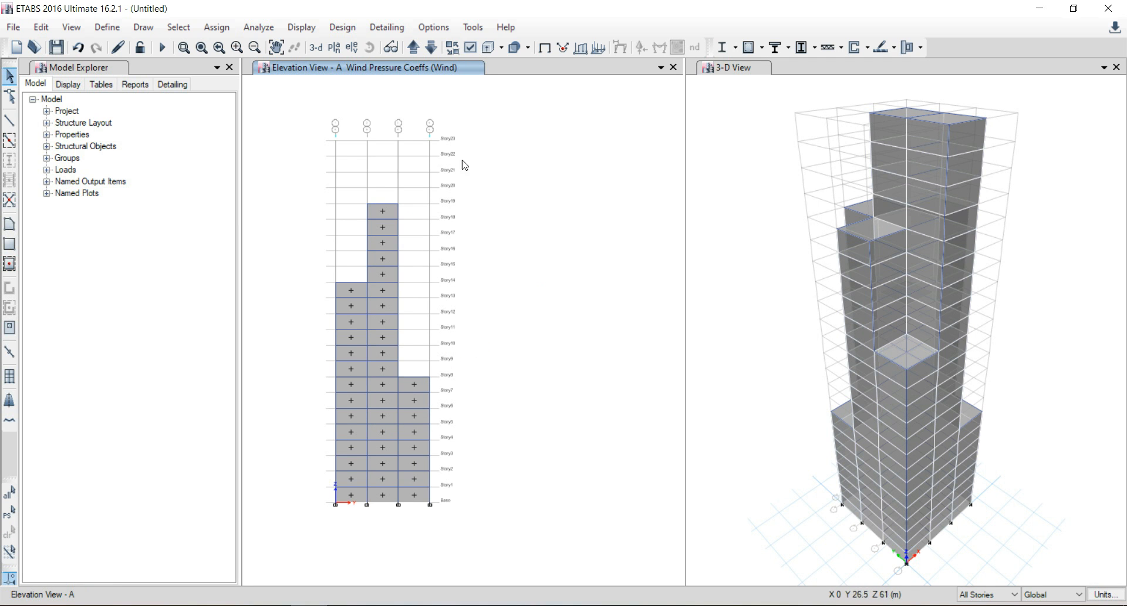
Show elevation B and assign its cladding panels a windward wind pressure coefficient of 0.8 for the Wind pattern.
{"action": "left_click", "coordinate": [414, 48]}
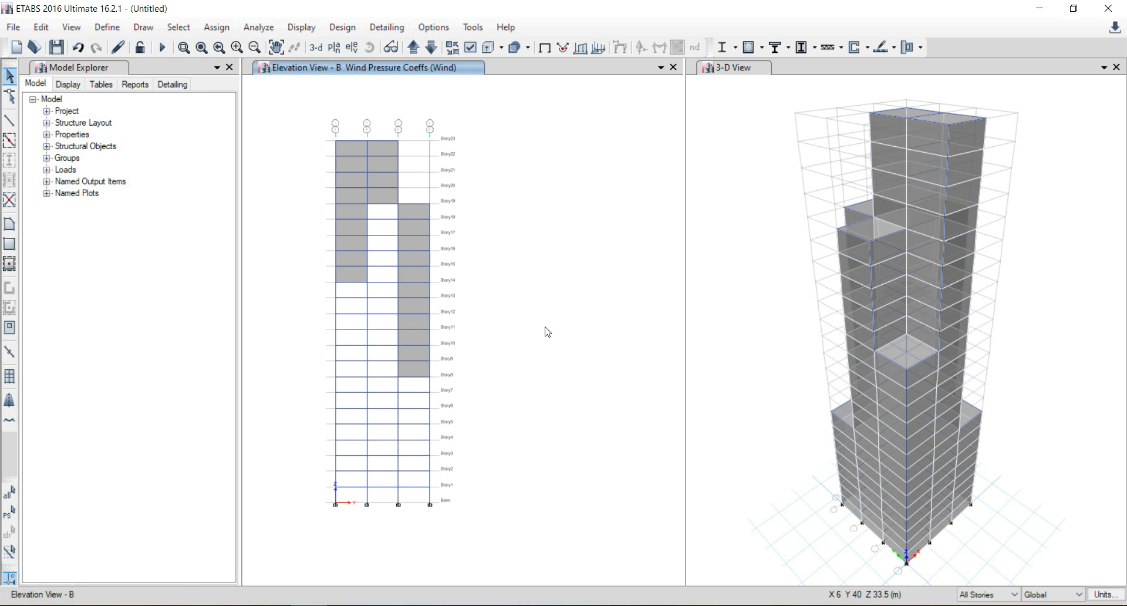
{"action": "left_click", "coordinate": [354, 179]}
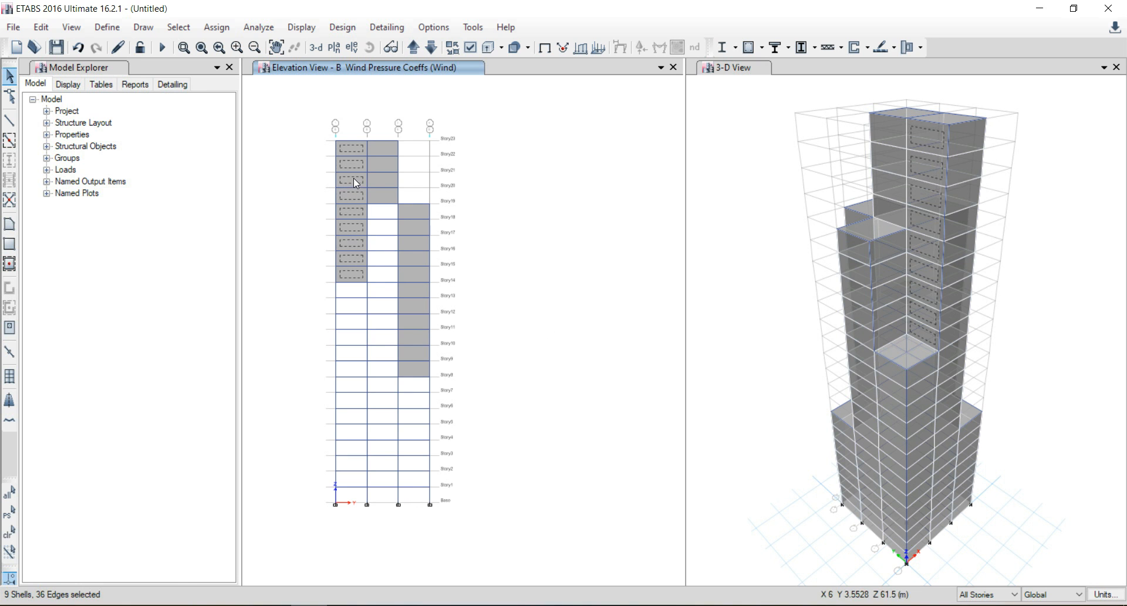
{"action": "left_click", "coordinate": [373, 178]}
{"action": "left_click", "coordinate": [421, 209]}
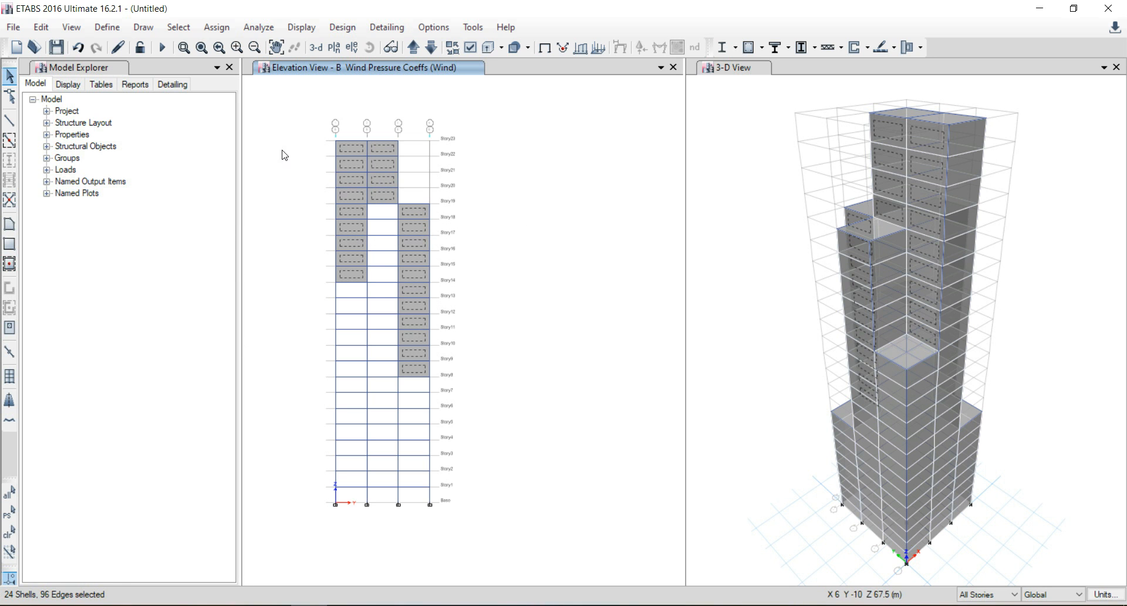
{"action": "left_click", "coordinate": [217, 27]}
{"action": "mouse_move", "coordinate": [297, 184]}
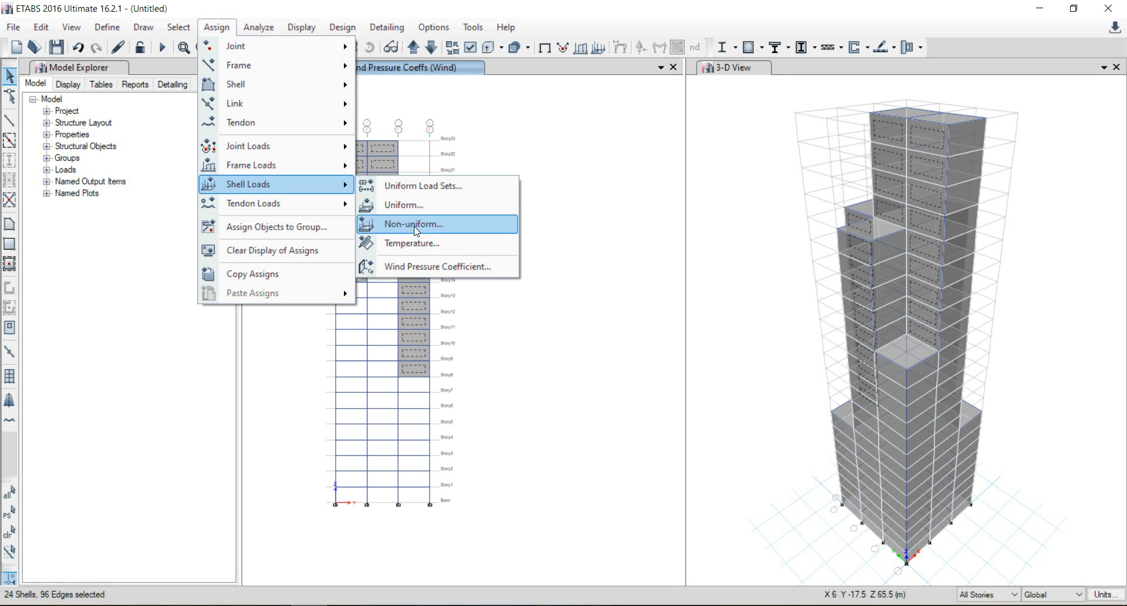
{"action": "left_click", "coordinate": [432, 271]}
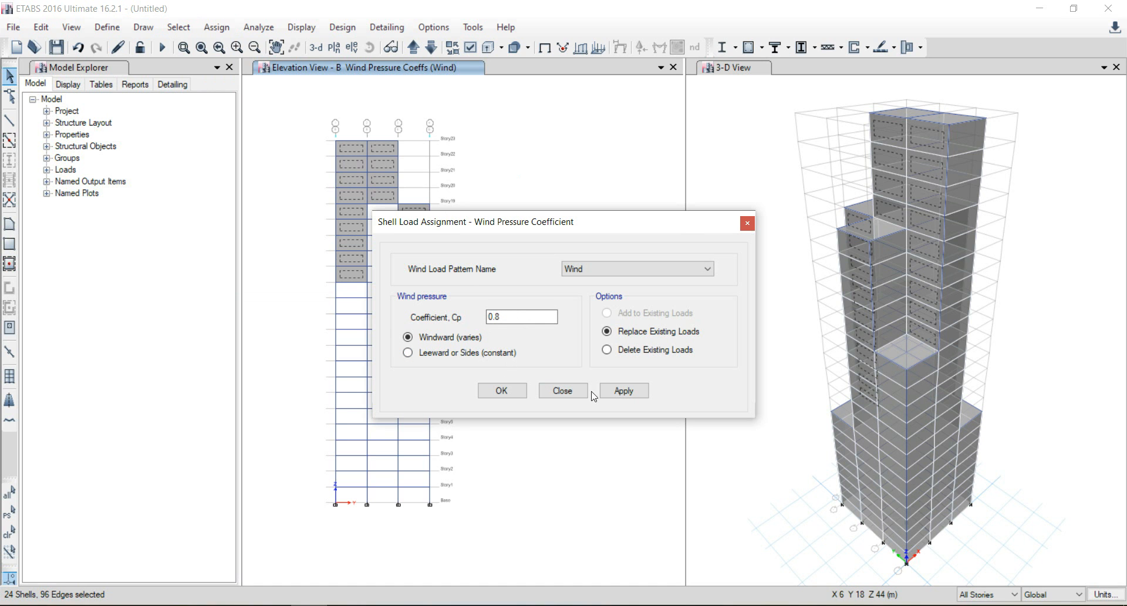
{"action": "left_click", "coordinate": [618, 392]}
{"action": "left_click", "coordinate": [516, 395]}
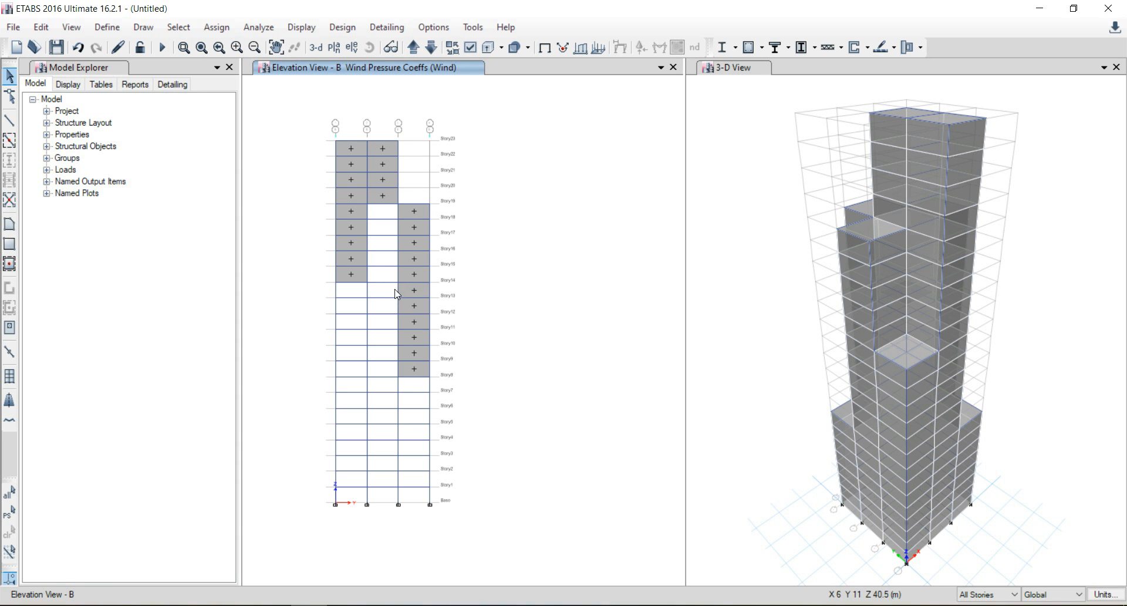
Show elevation C and assign its cladding panels a Leeward or Sides wind pressure coefficient of -0.25, taken from the IS 875-3 table.
{"action": "left_click", "coordinate": [413, 48]}
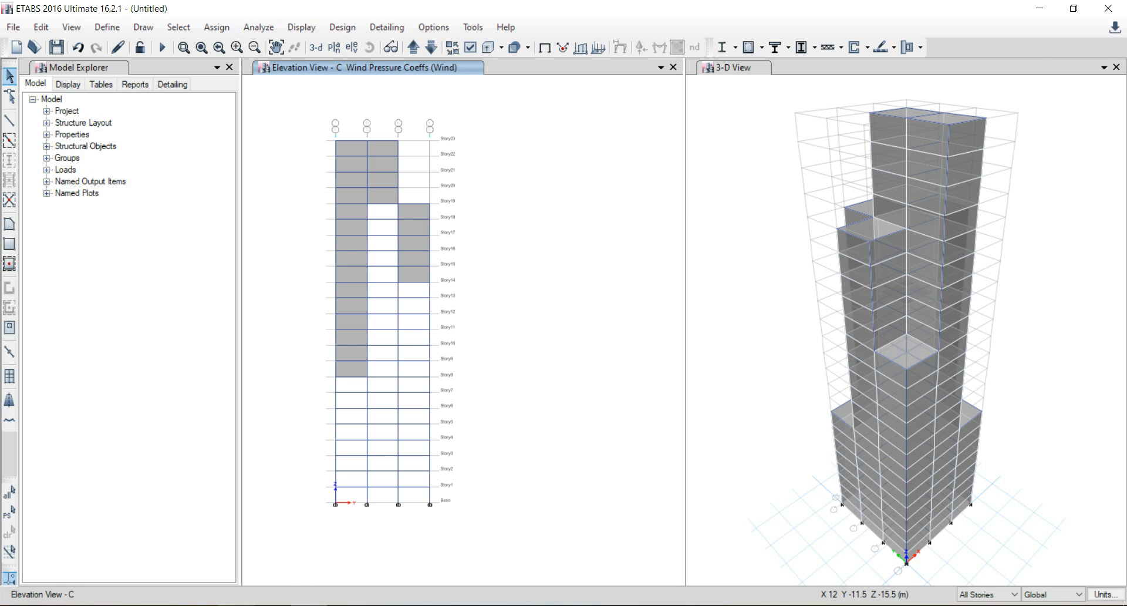
{"action": "left_click", "coordinate": [324, 605]}
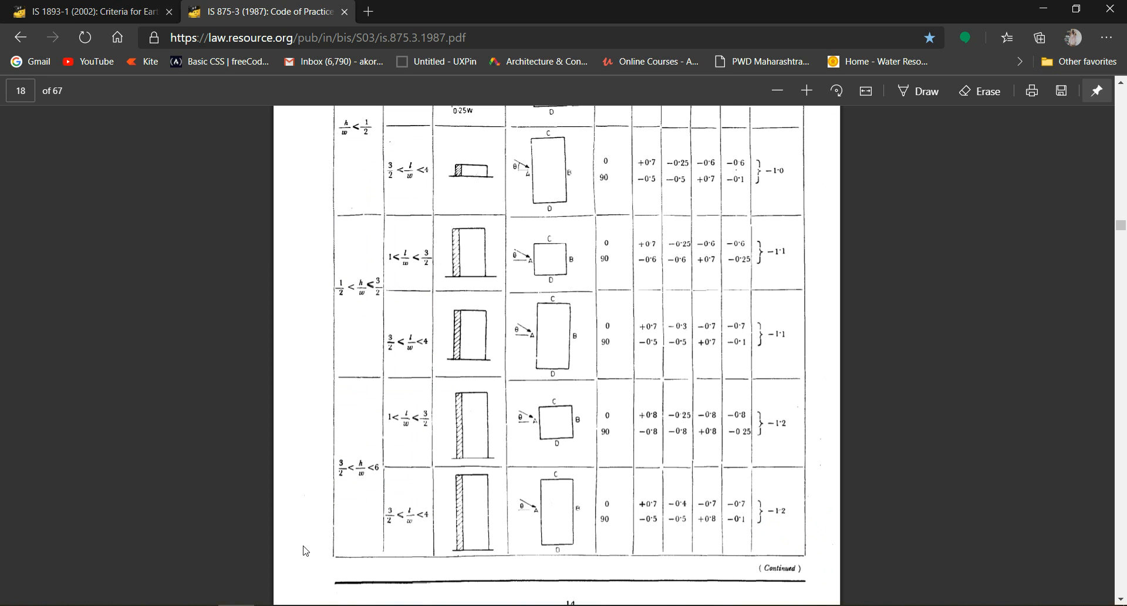
{"action": "left_click", "coordinate": [309, 605]}
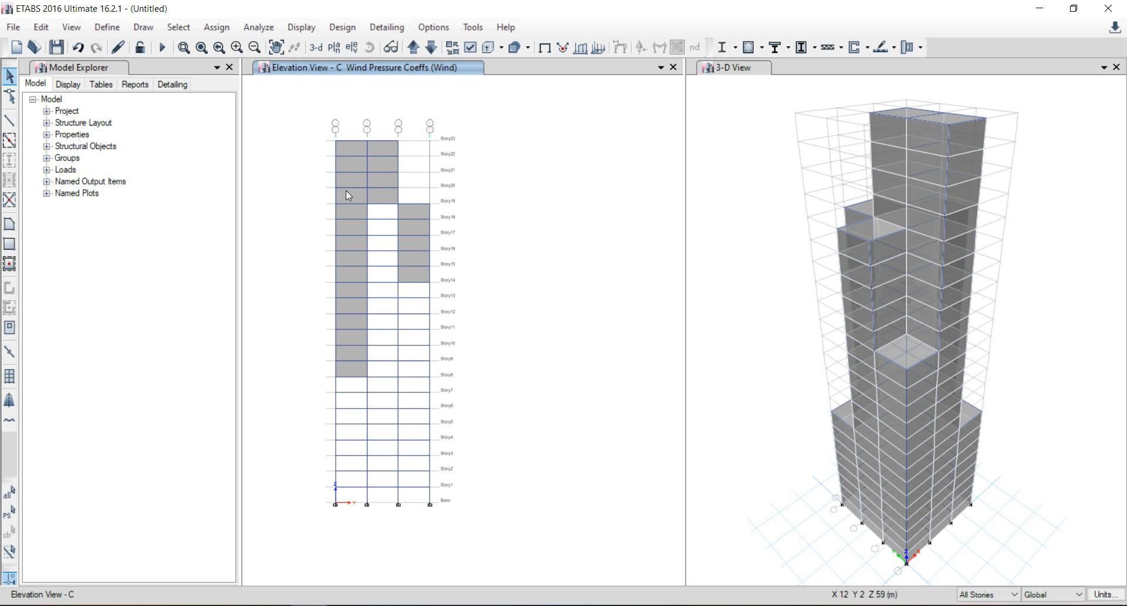
{"action": "left_click", "coordinate": [349, 147]}
{"action": "left_click", "coordinate": [378, 148]}
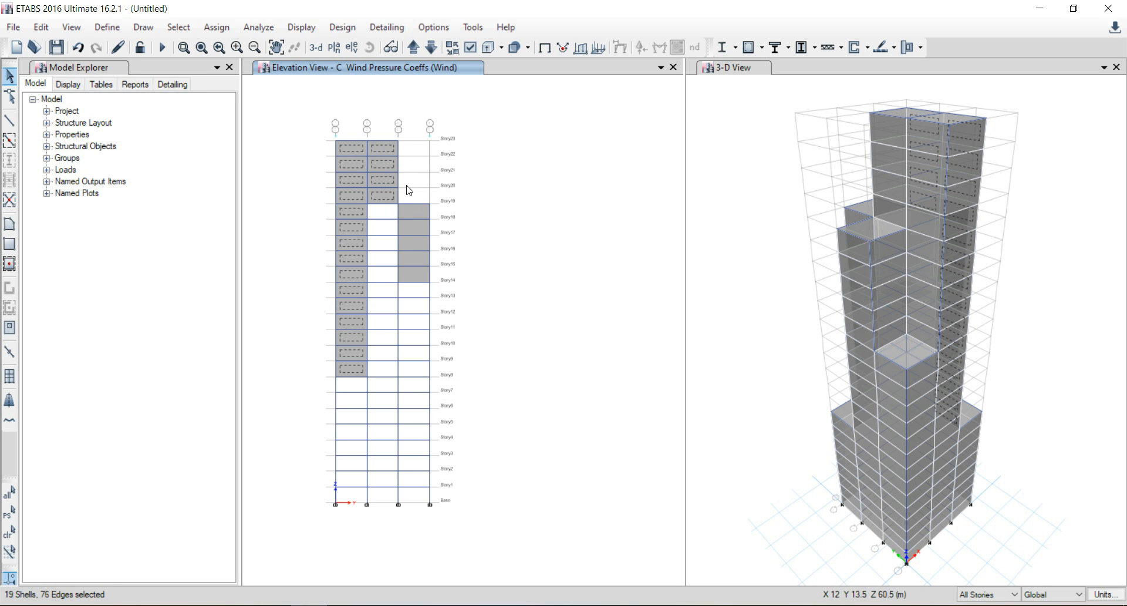
{"action": "left_click", "coordinate": [412, 210]}
{"action": "left_click", "coordinate": [216, 27]}
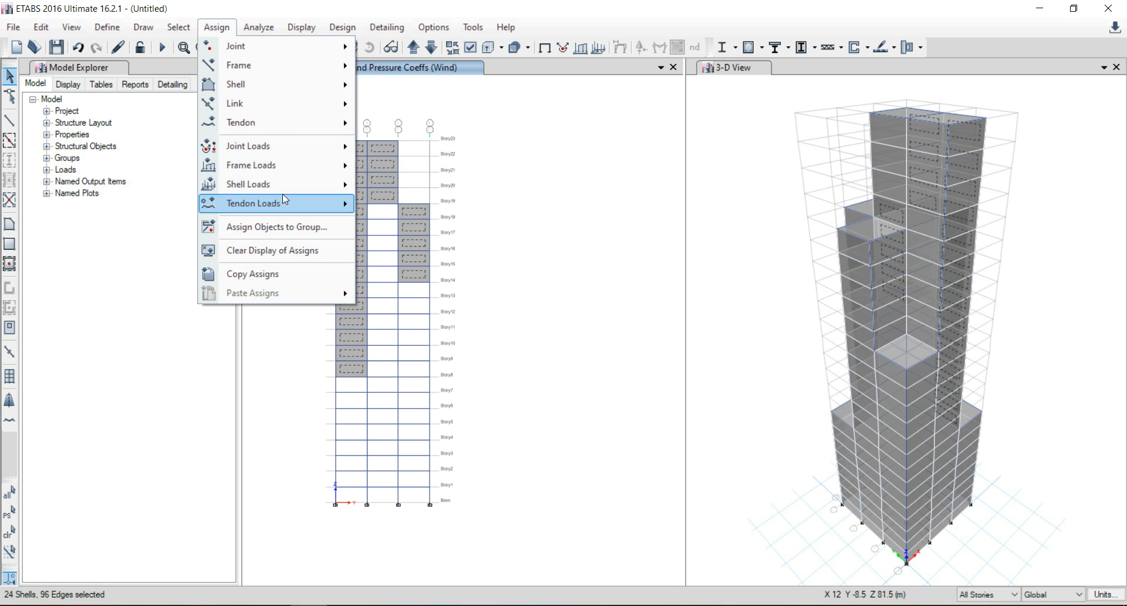
{"action": "mouse_move", "coordinate": [309, 186]}
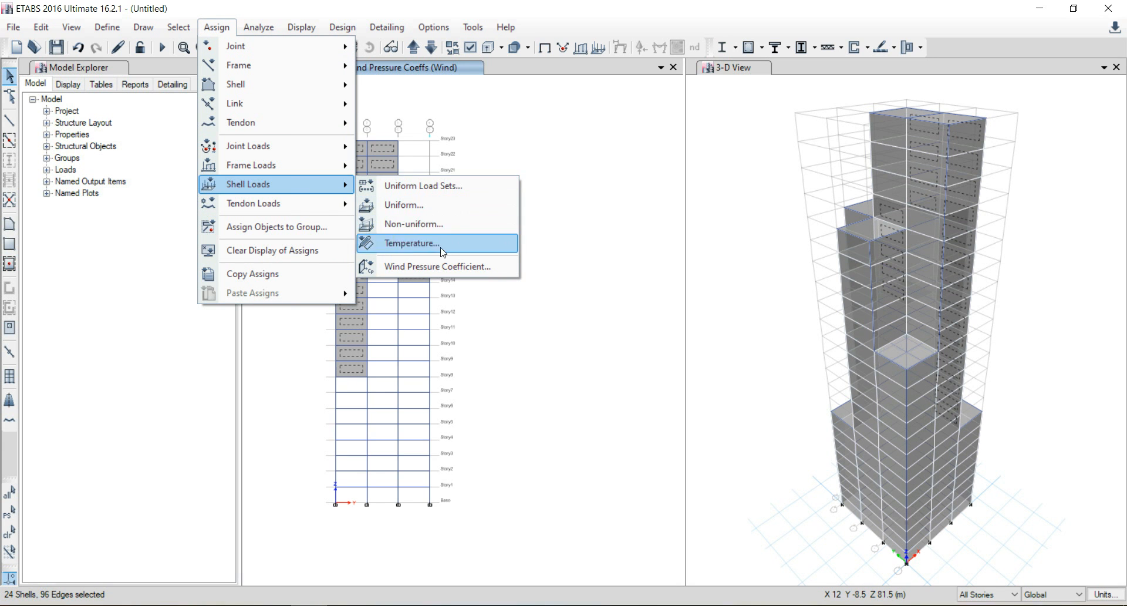
{"action": "left_click", "coordinate": [443, 265]}
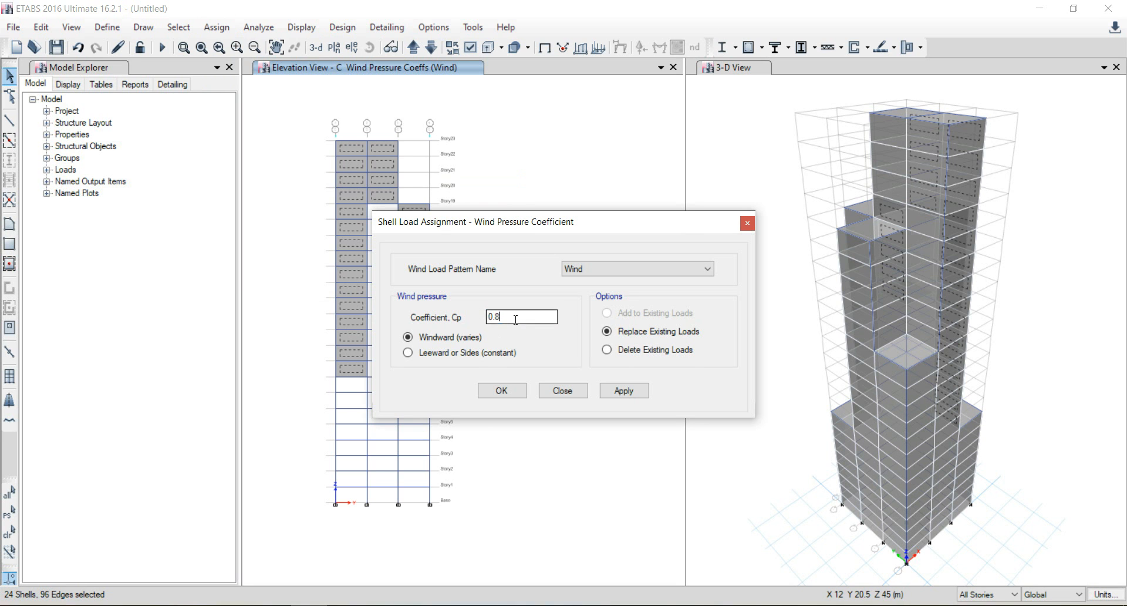
{"action": "type", "text": "-0.25"}
{"action": "left_click", "coordinate": [407, 352]}
{"action": "left_click", "coordinate": [624, 390]}
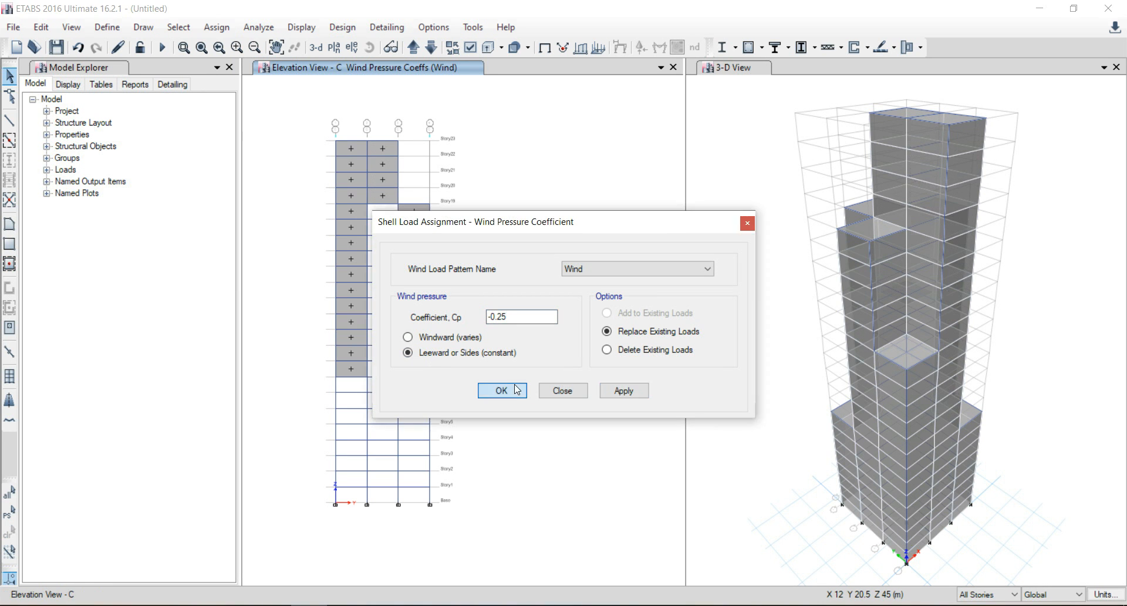
{"action": "left_click", "coordinate": [502, 390]}
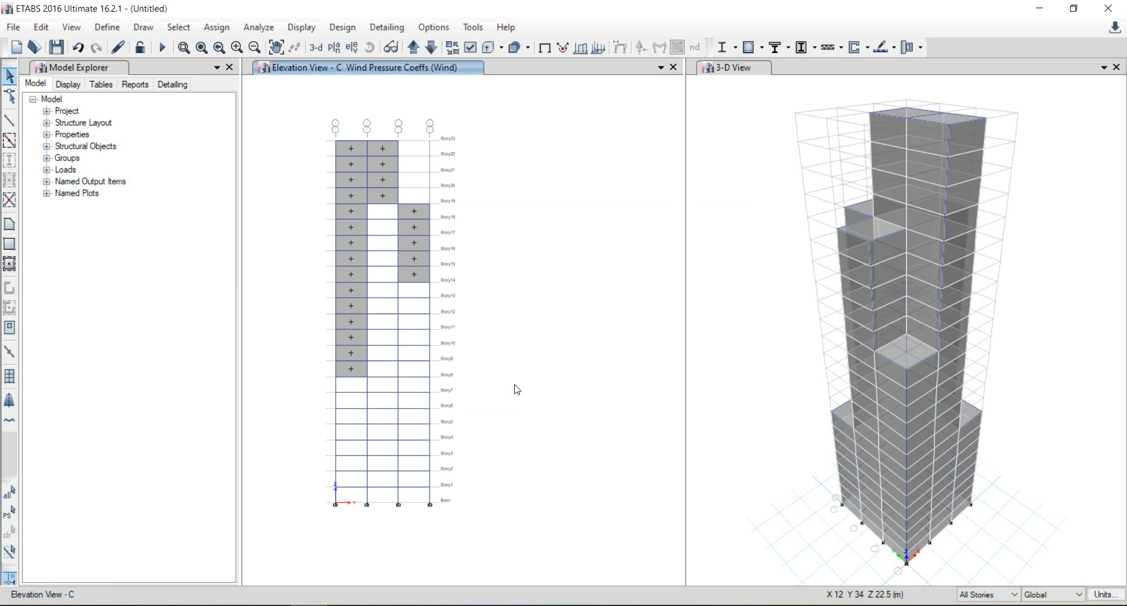
Show elevation D and select all of its cladding panels.
{"action": "left_click", "coordinate": [418, 49]}
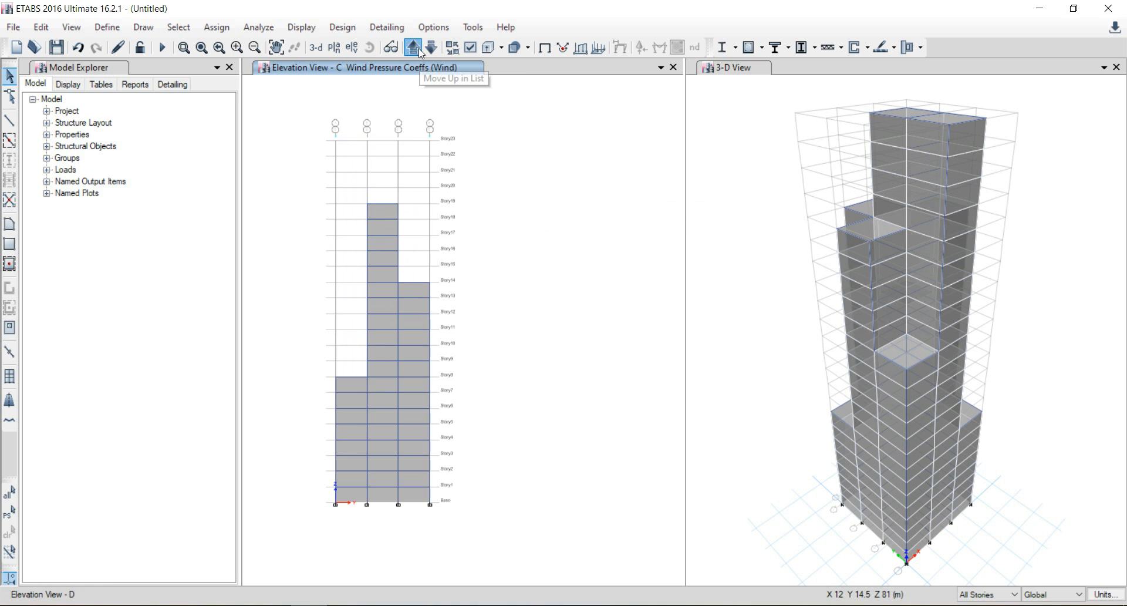
{"action": "left_click", "coordinate": [355, 386]}
{"action": "left_click", "coordinate": [388, 381]}
{"action": "left_click", "coordinate": [414, 383]}
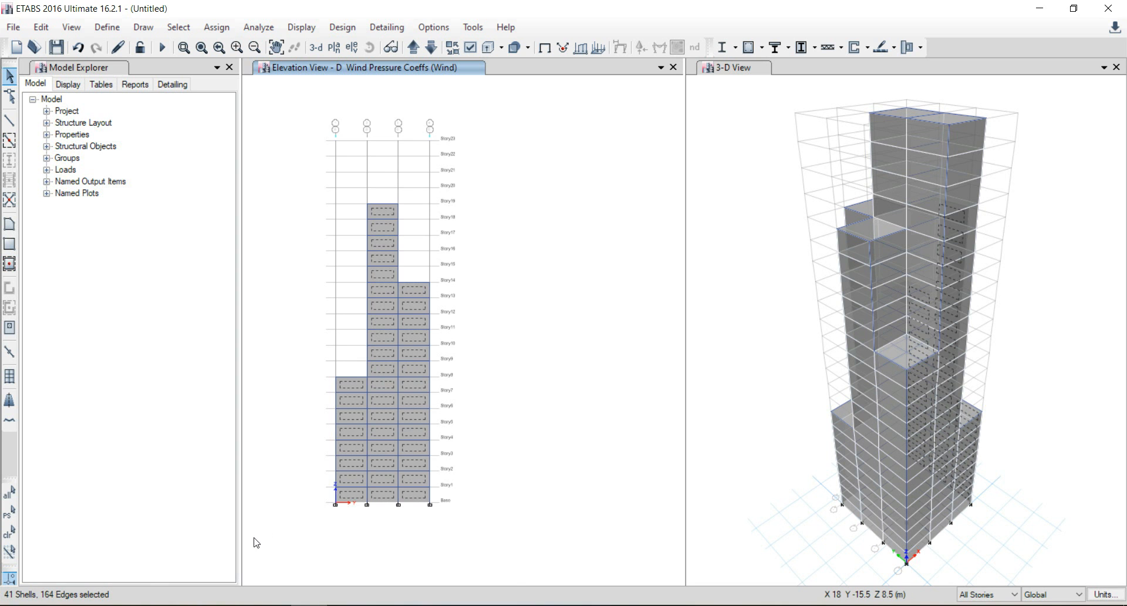
{"action": "scroll", "coordinate": [380, 467], "scroll_direction": "up", "scroll_amount": 3}
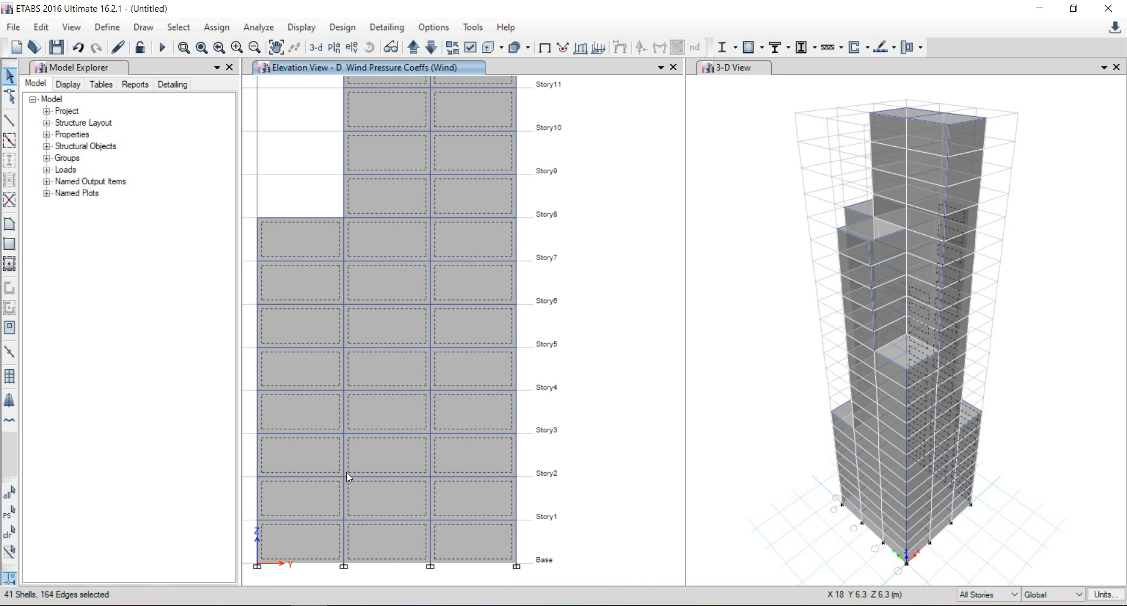
{"action": "left_click", "coordinate": [344, 471]}
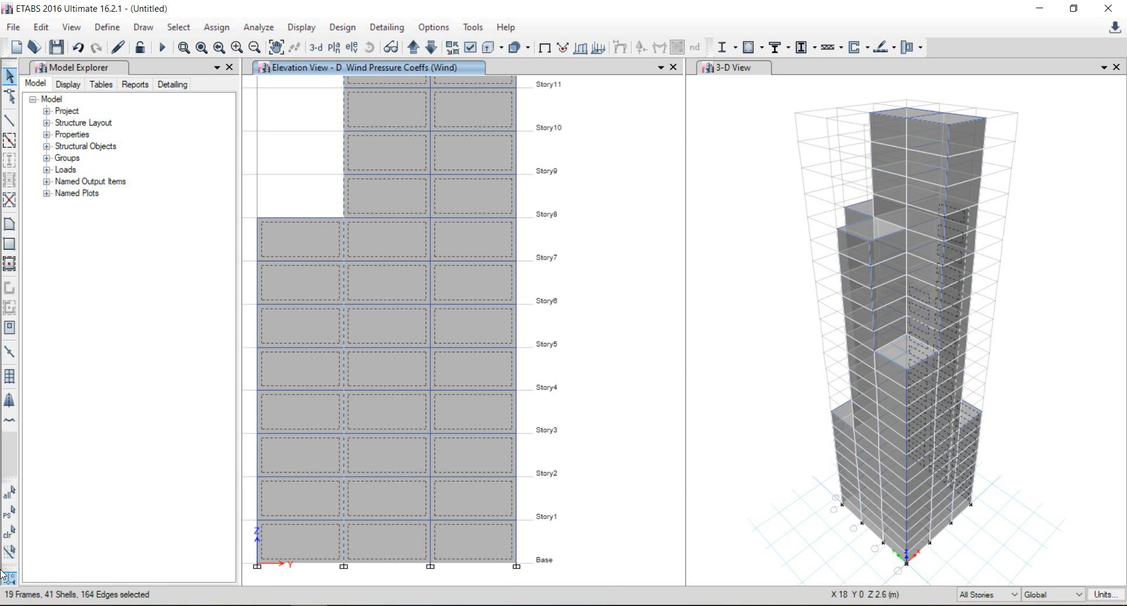
{"action": "left_click", "coordinate": [343, 431]}
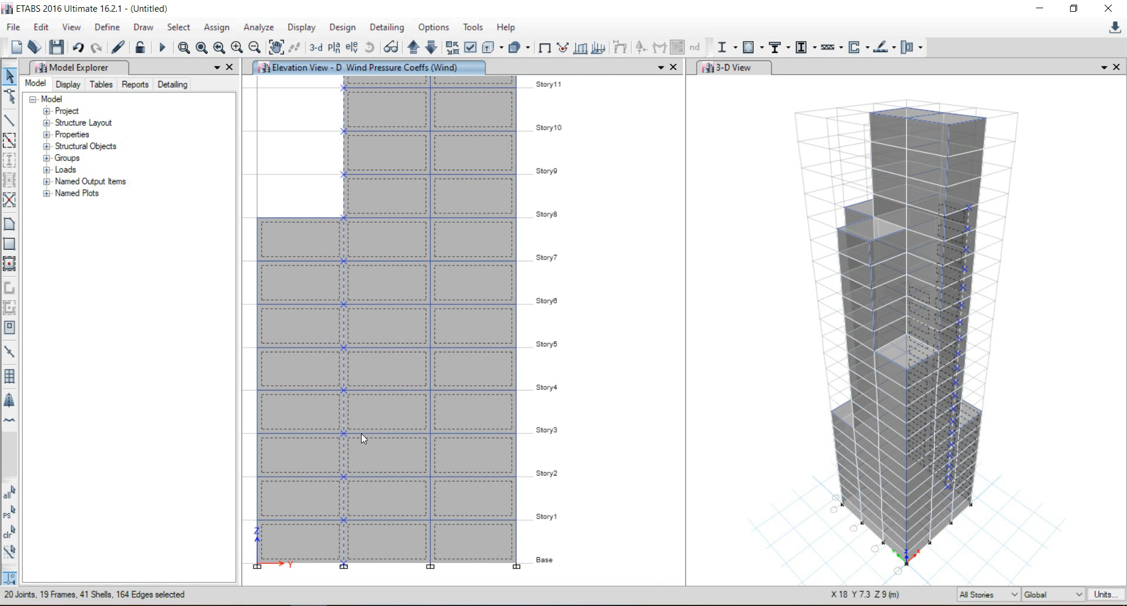
{"action": "left_click", "coordinate": [344, 419]}
{"action": "left_click", "coordinate": [345, 432]}
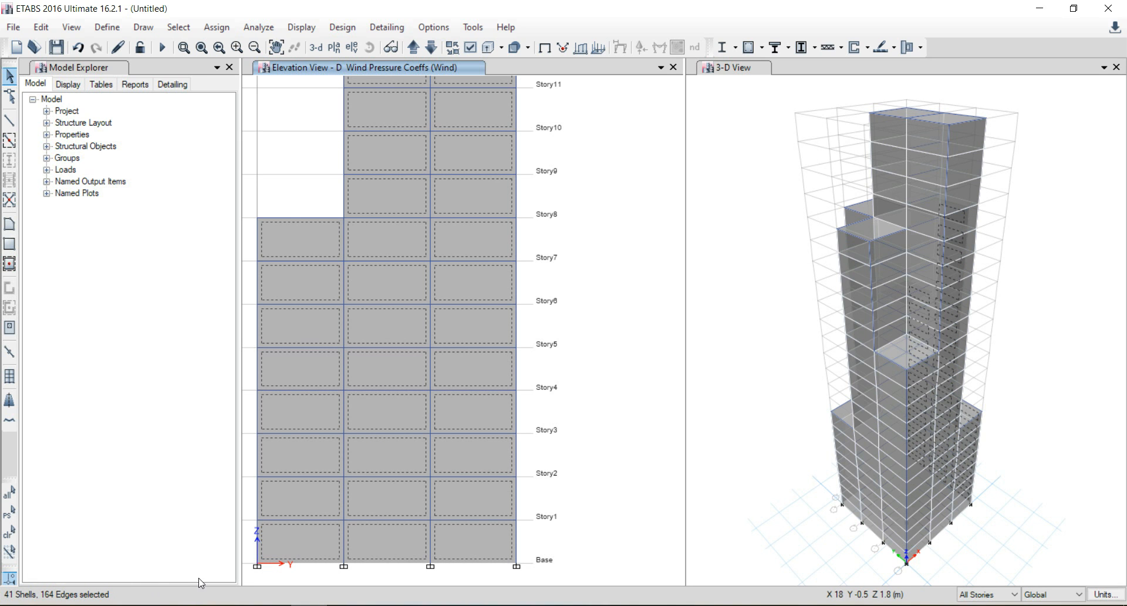
Assign the selected elevation D cladding panels a Leeward or Sides wind pressure coefficient of -0.25 for the Wind pattern.
{"action": "left_click", "coordinate": [217, 27]}
{"action": "mouse_move", "coordinate": [285, 163]}
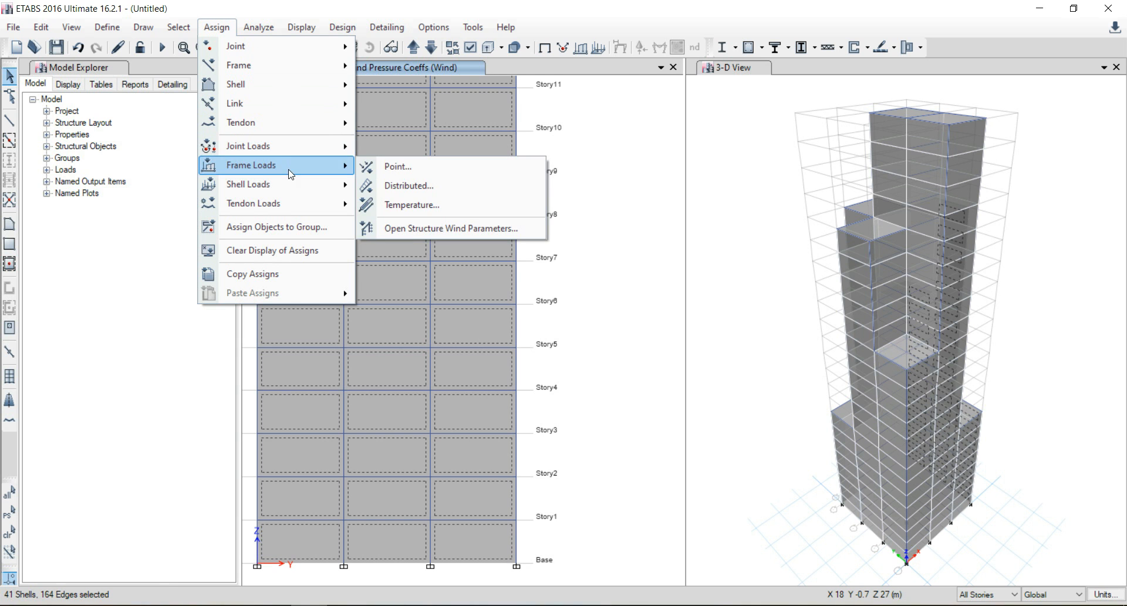
{"action": "mouse_move", "coordinate": [303, 189]}
{"action": "left_click", "coordinate": [410, 264]}
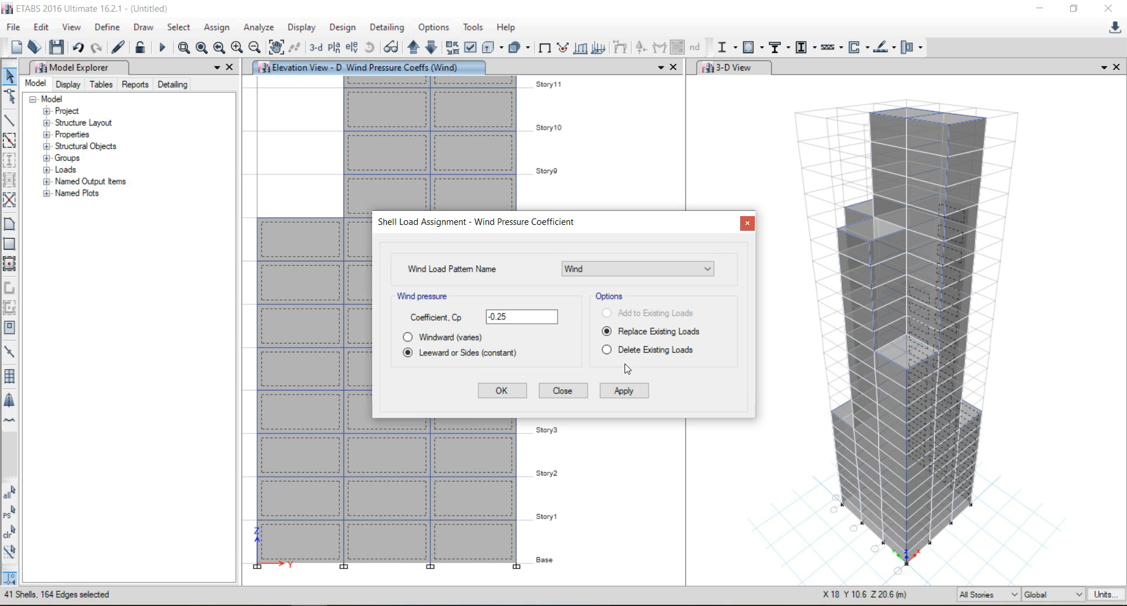
{"action": "left_click", "coordinate": [625, 394]}
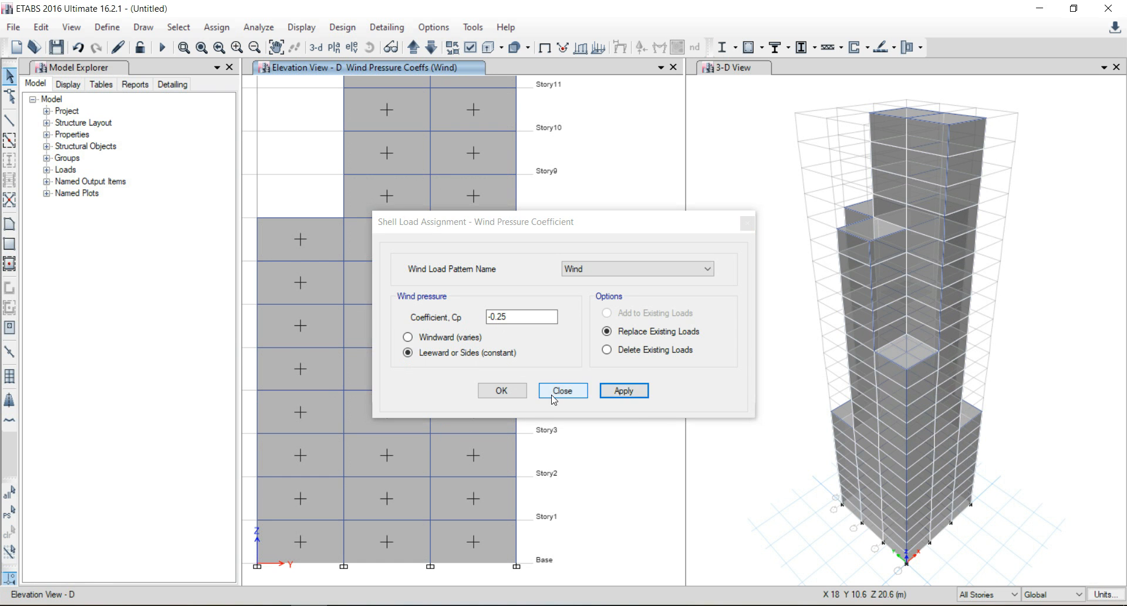
{"action": "left_click", "coordinate": [511, 391]}
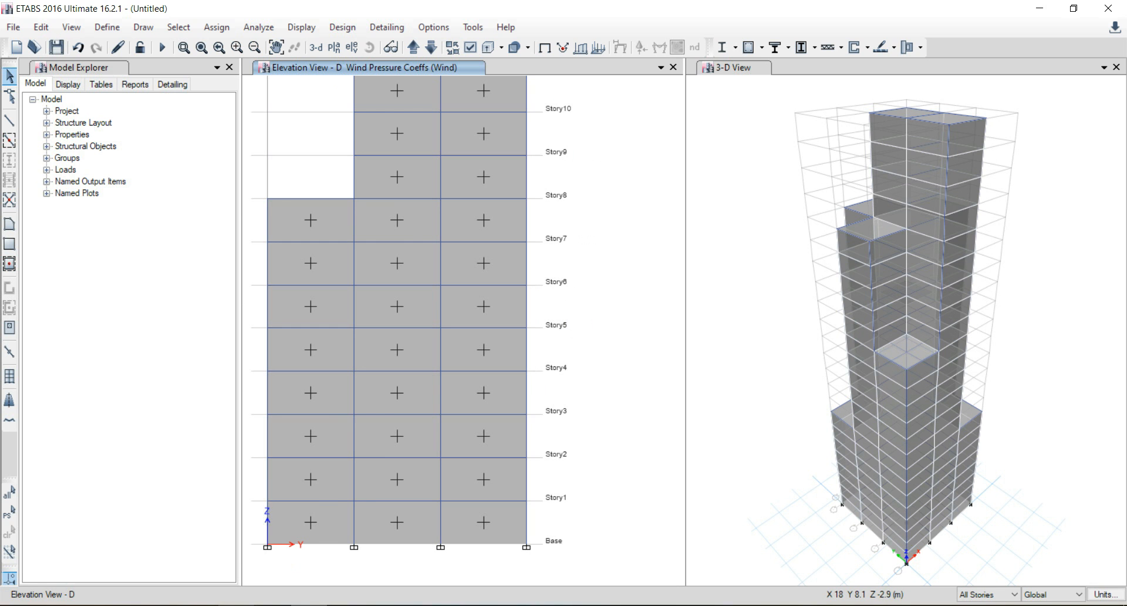
Switch to the IS 875-3 PDF to check the side wall pressure coefficients in the table, and return to ETABS.
{"action": "left_click", "coordinate": [236, 605]}
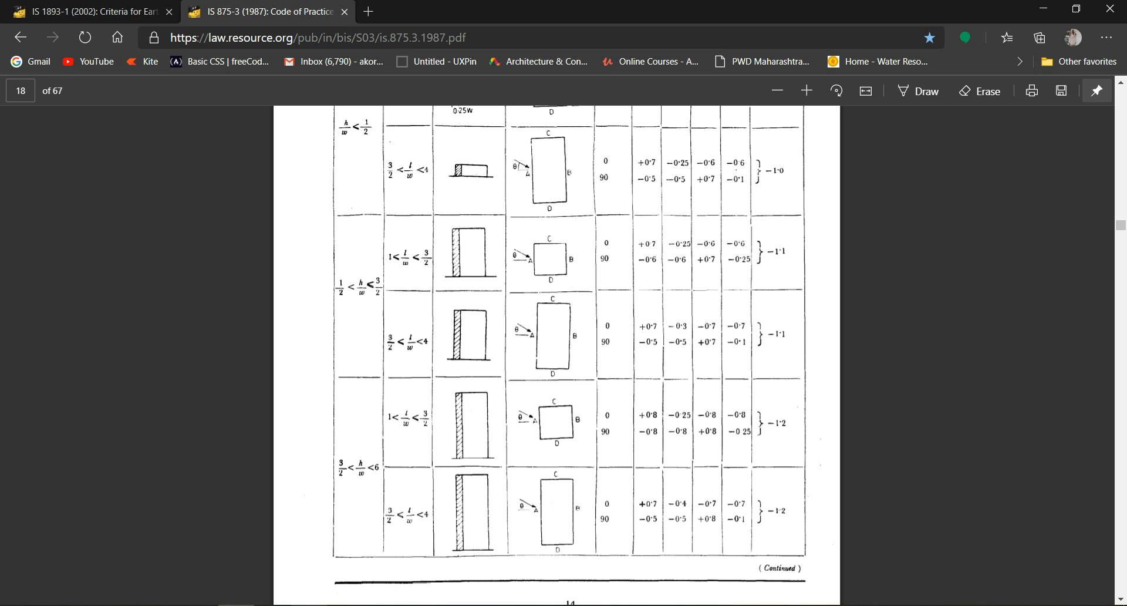
{"action": "mouse_move", "coordinate": [309, 605]}
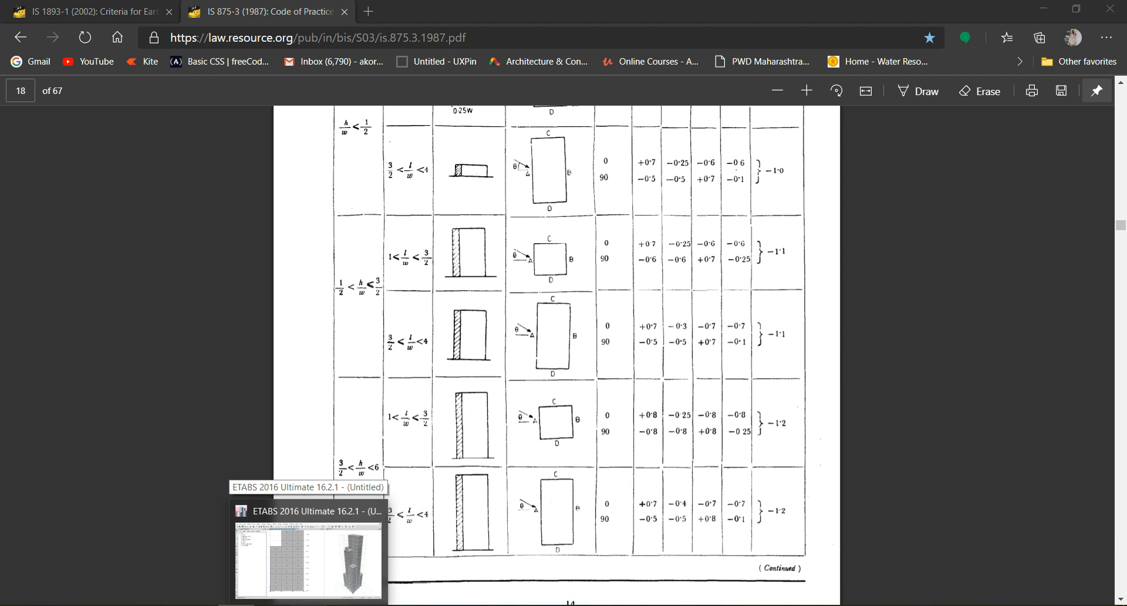
{"action": "left_click", "coordinate": [308, 558]}
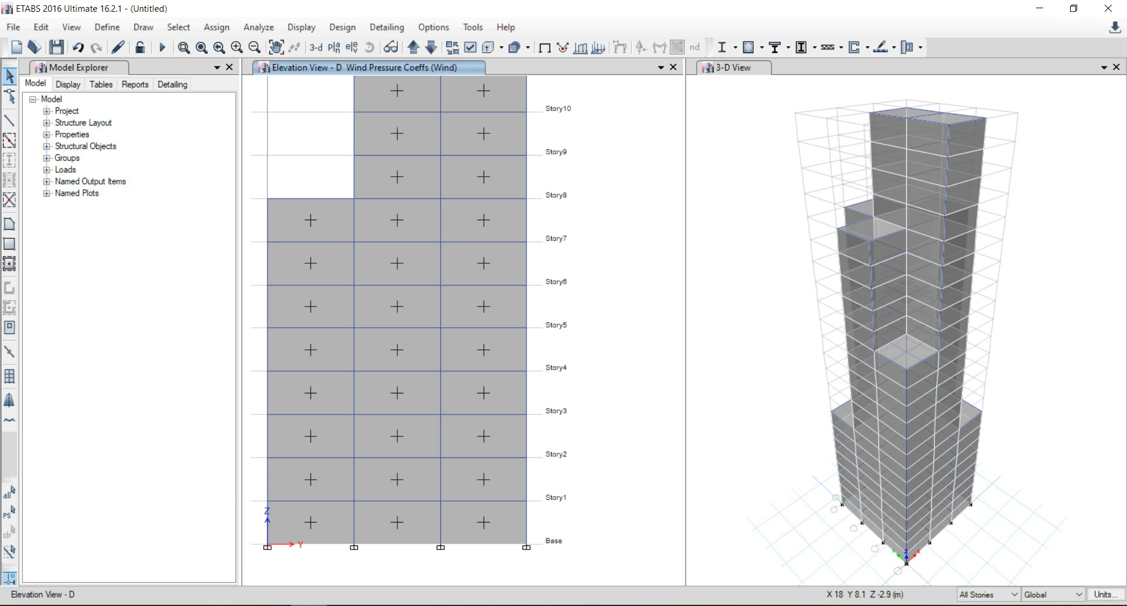
Show elevation 1 and select all of its cladding panels, excluding the beams.
{"action": "left_click", "coordinate": [414, 49]}
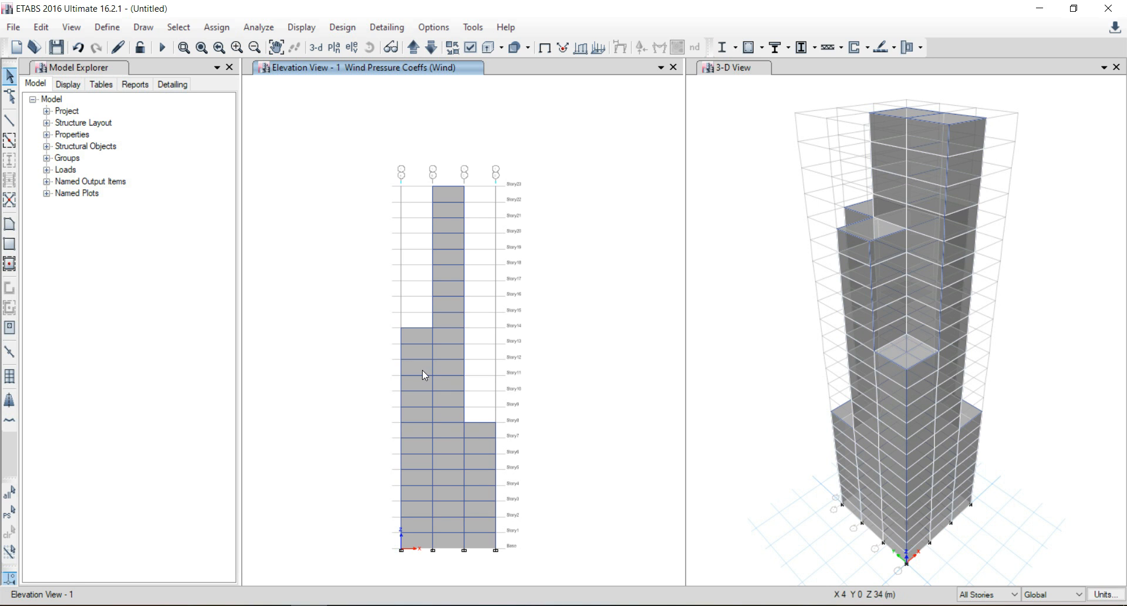
{"action": "left_click", "coordinate": [421, 334]}
{"action": "left_click", "coordinate": [444, 341]}
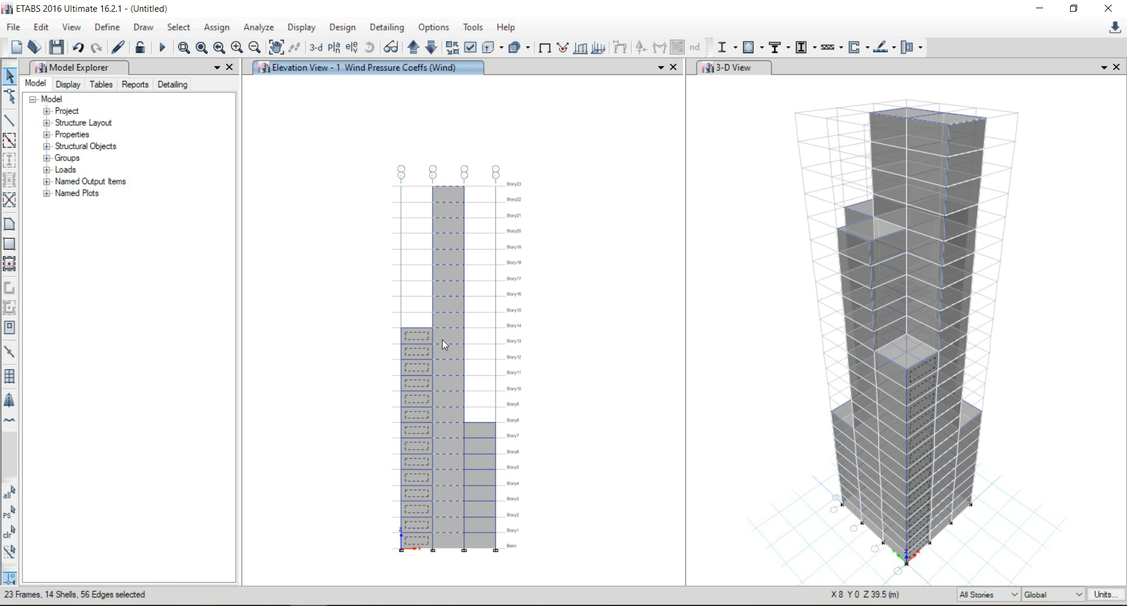
{"action": "scroll", "coordinate": [442, 339], "scroll_direction": "up", "scroll_amount": 3}
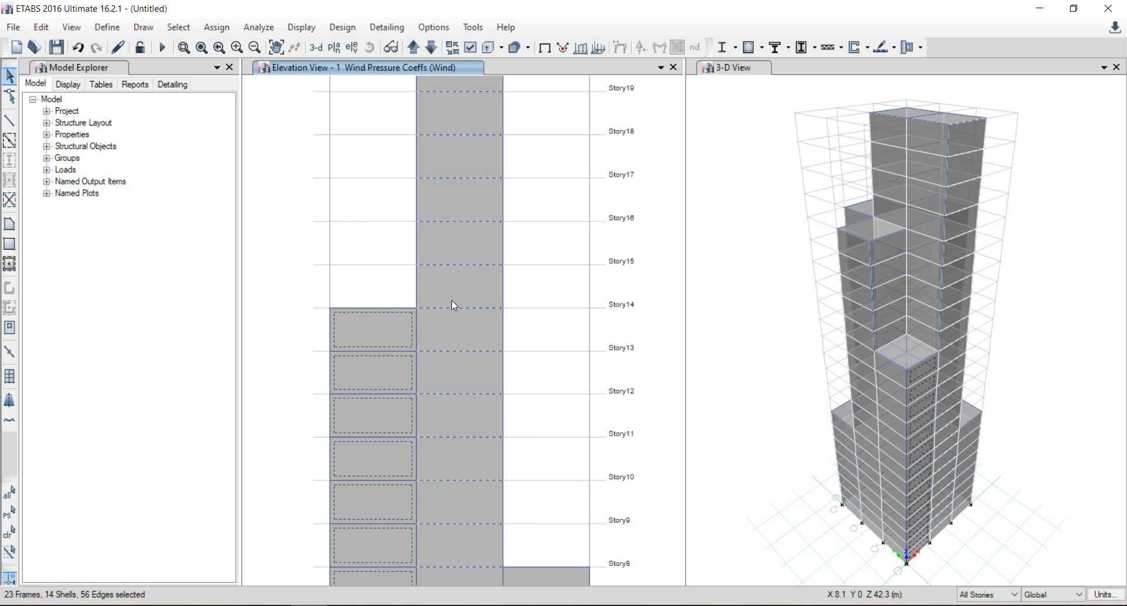
{"action": "left_click", "coordinate": [464, 264]}
{"action": "left_click", "coordinate": [454, 242]}
{"action": "key", "text": "F3"}
{"action": "left_click", "coordinate": [488, 413]}
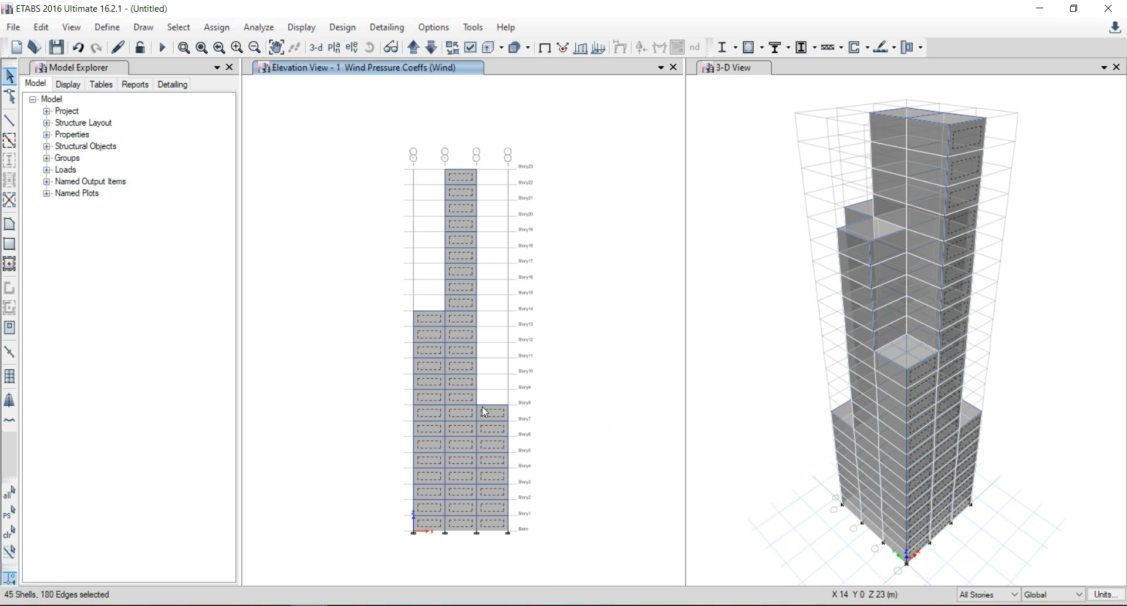
Add all cladding panels on elevations 2 and 3 to the current selection.
{"action": "left_click", "coordinate": [416, 50]}
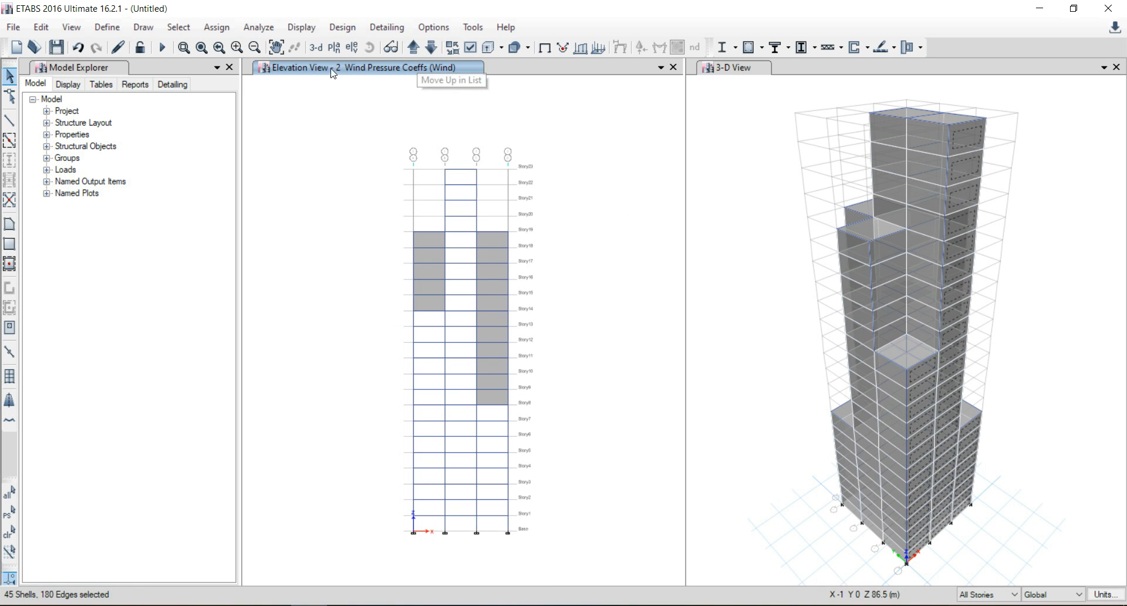
{"action": "scroll", "coordinate": [434, 263], "scroll_direction": "up", "scroll_amount": 3}
{"action": "left_click", "coordinate": [432, 253]}
{"action": "left_click", "coordinate": [596, 255]}
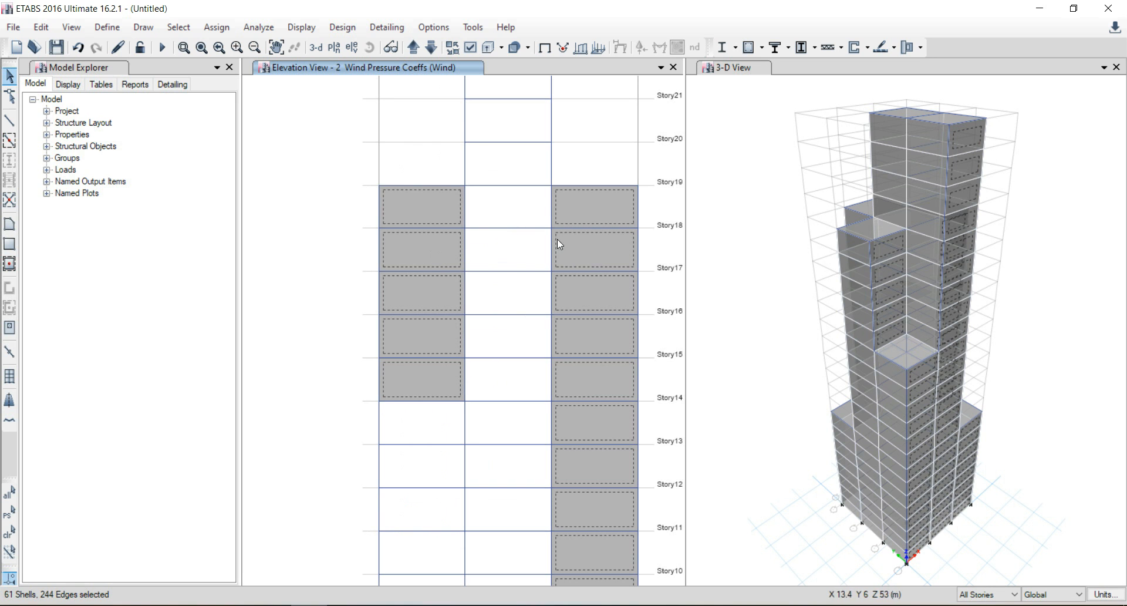
{"action": "left_click", "coordinate": [415, 47]}
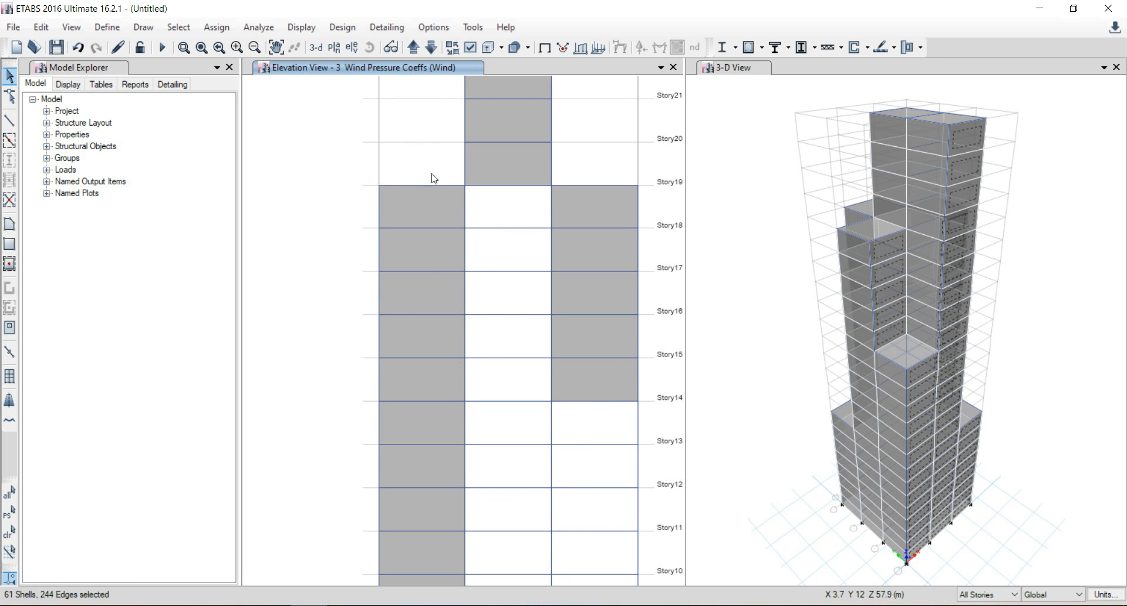
{"action": "left_click", "coordinate": [432, 209]}
{"action": "left_click", "coordinate": [501, 157]}
{"action": "left_click", "coordinate": [583, 216]}
{"action": "scroll", "coordinate": [582, 211], "scroll_direction": "down", "scroll_amount": 3}
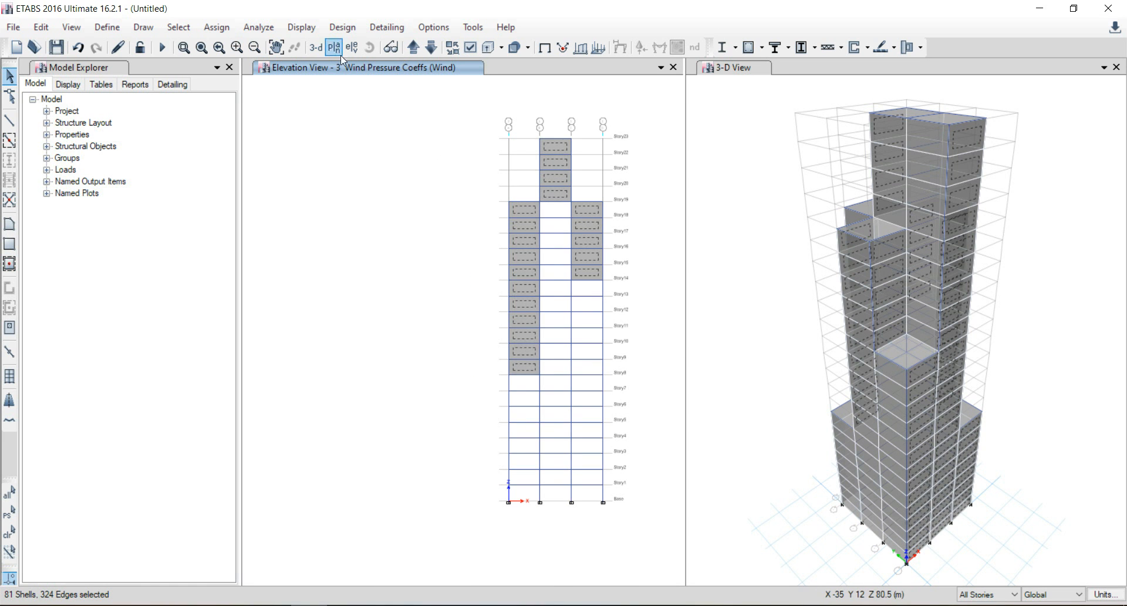
Show elevation 4 and add all three bays of its cladding panels to the selection.
{"action": "left_click", "coordinate": [413, 50]}
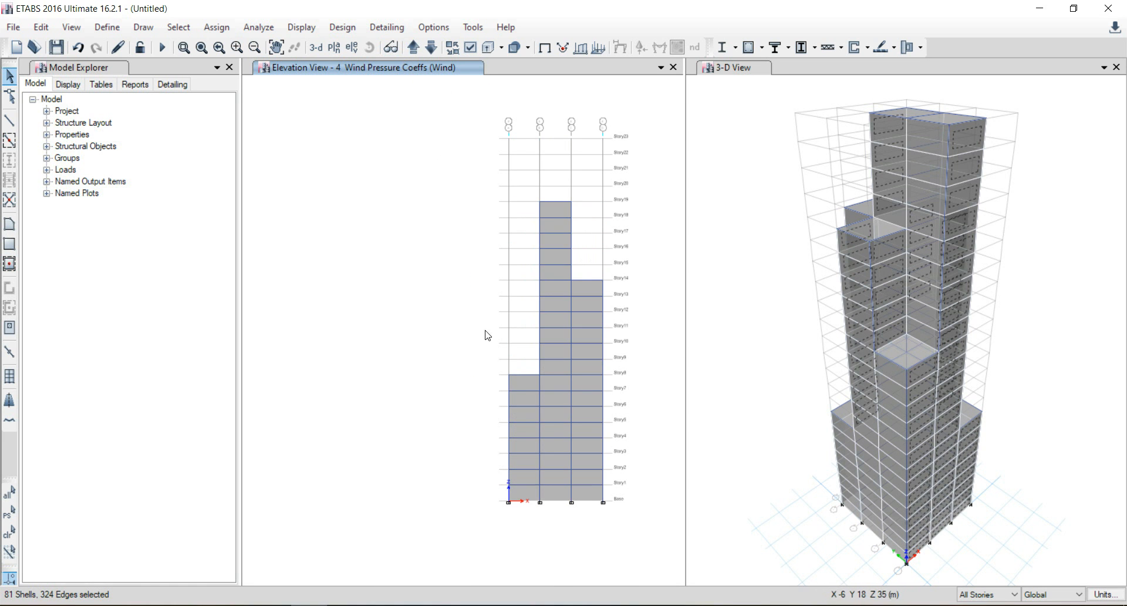
{"action": "scroll", "coordinate": [523, 381], "scroll_direction": "up", "scroll_amount": 3}
{"action": "left_click", "coordinate": [514, 382]}
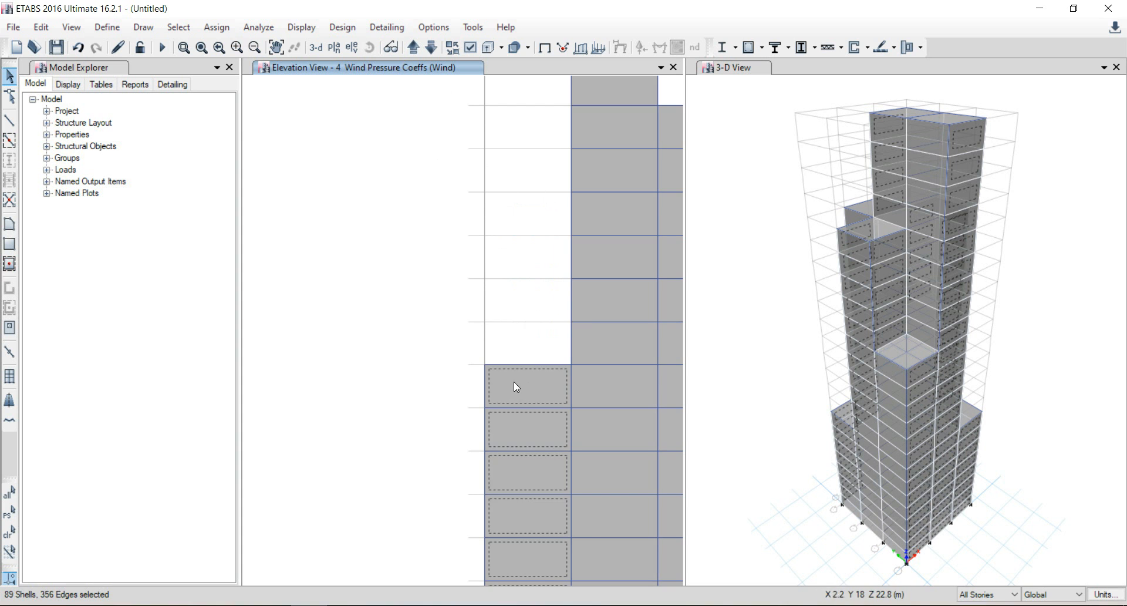
{"action": "scroll", "coordinate": [509, 382], "scroll_direction": "down", "scroll_amount": 3}
{"action": "left_click", "coordinate": [547, 380]}
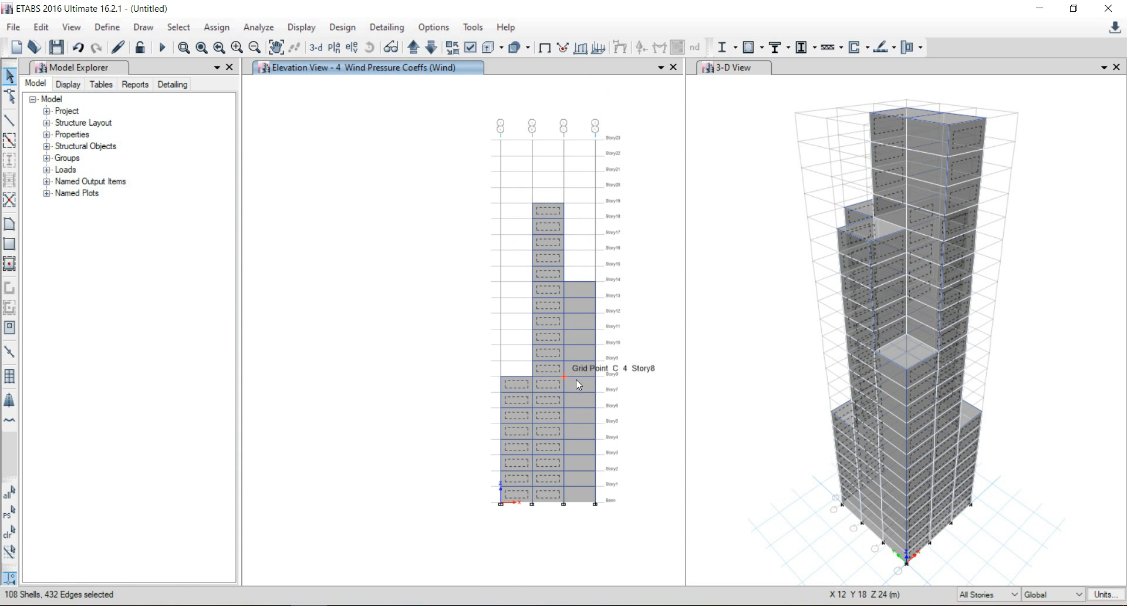
{"action": "left_click", "coordinate": [584, 386]}
Assign the selected panels on elevations 1 to 4 a Leeward or Sides wind pressure coefficient of -0.8 for the Wind pattern.
{"action": "left_click", "coordinate": [217, 27]}
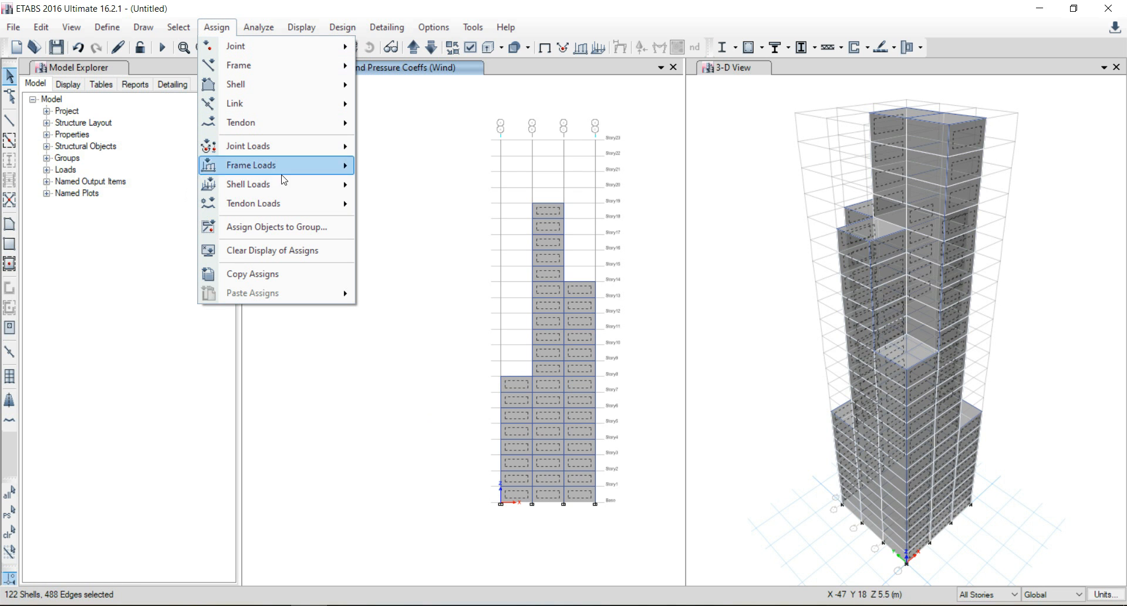
{"action": "mouse_move", "coordinate": [287, 184]}
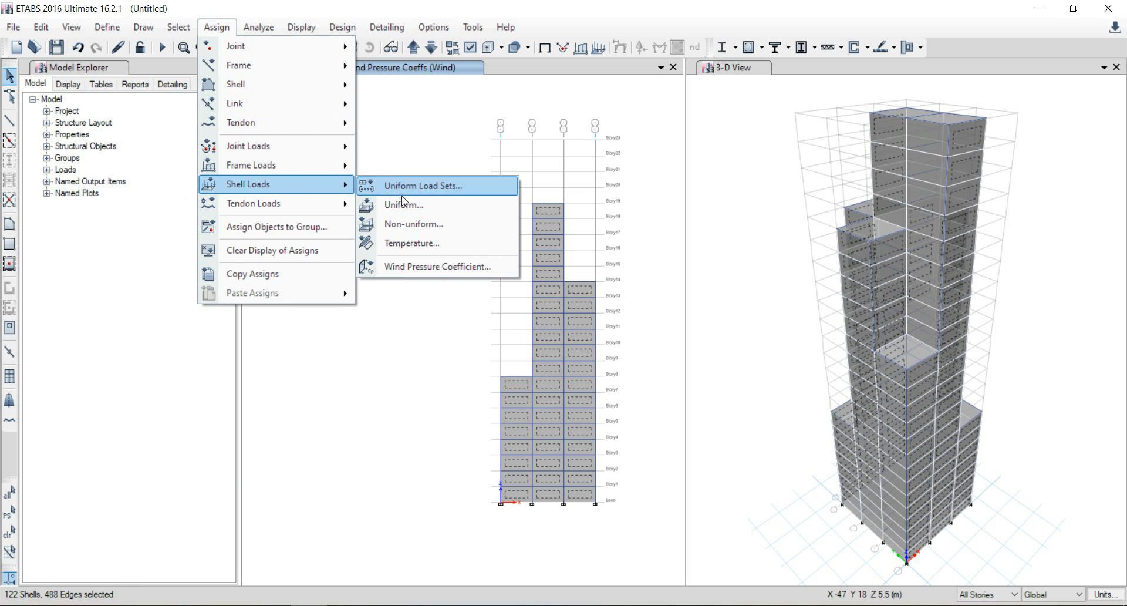
{"action": "left_click", "coordinate": [430, 267]}
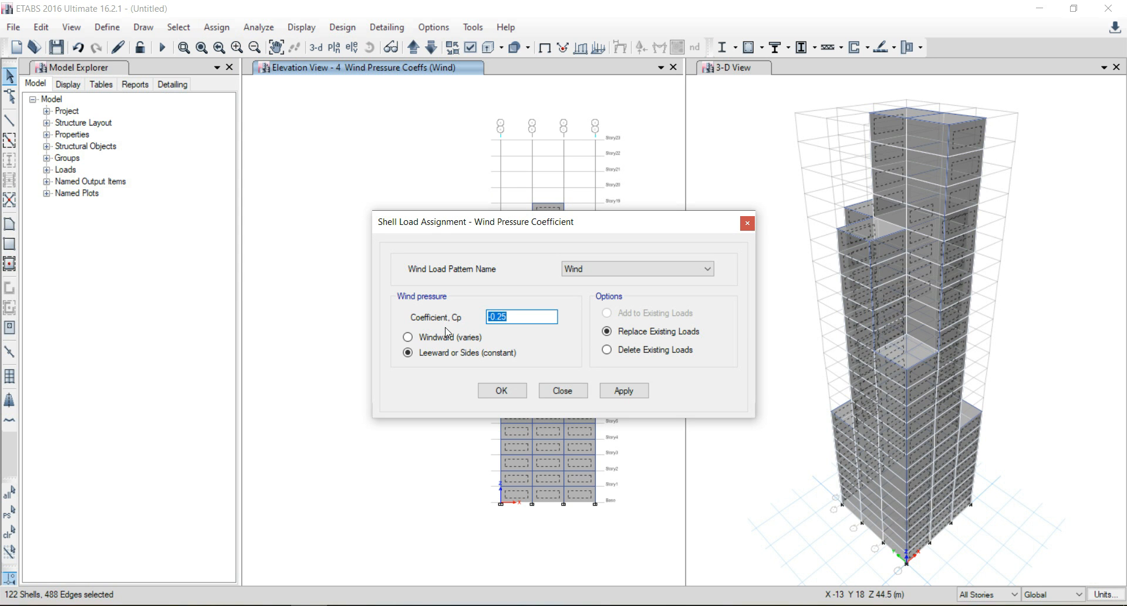
{"action": "type", "text": "-"}
{"action": "left_click", "coordinate": [645, 392]}
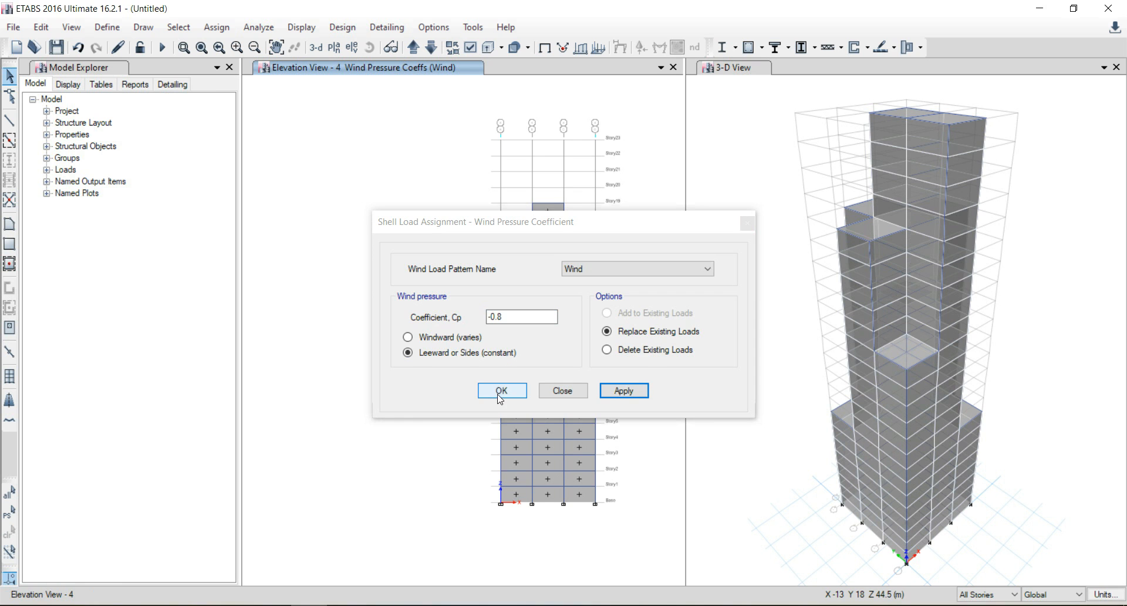
{"action": "left_click", "coordinate": [501, 392]}
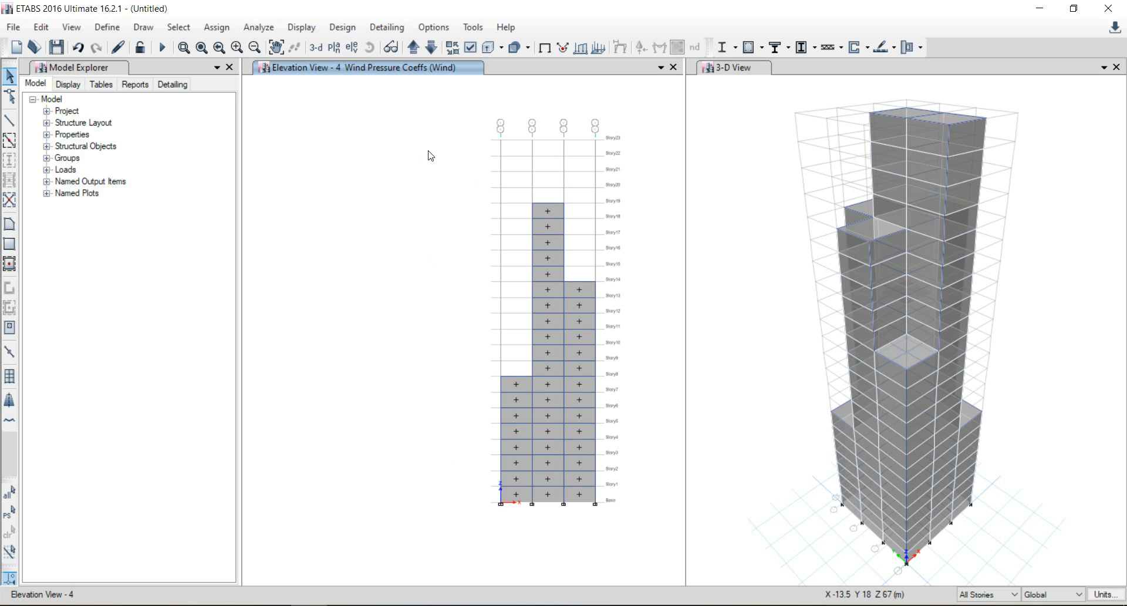
Show the Story1 plan view to review the assigned wind pressure coefficients on all four sides.
{"action": "left_click", "coordinate": [334, 48]}
{"action": "scroll", "coordinate": [501, 353], "scroll_direction": "down", "scroll_amount": 2}
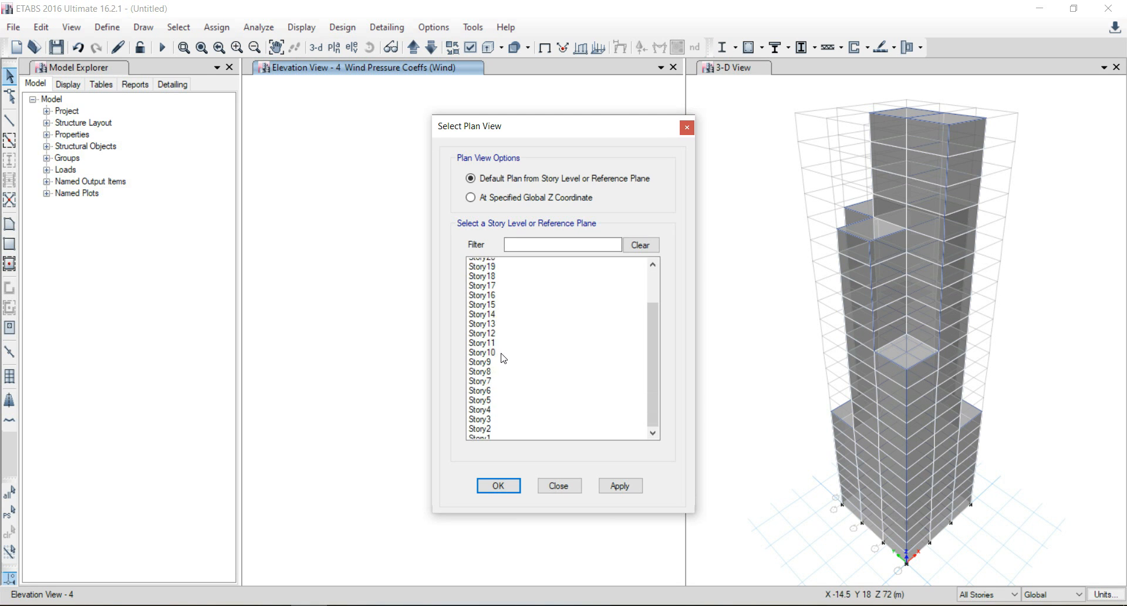
{"action": "left_click", "coordinate": [483, 425]}
{"action": "left_click", "coordinate": [508, 486]}
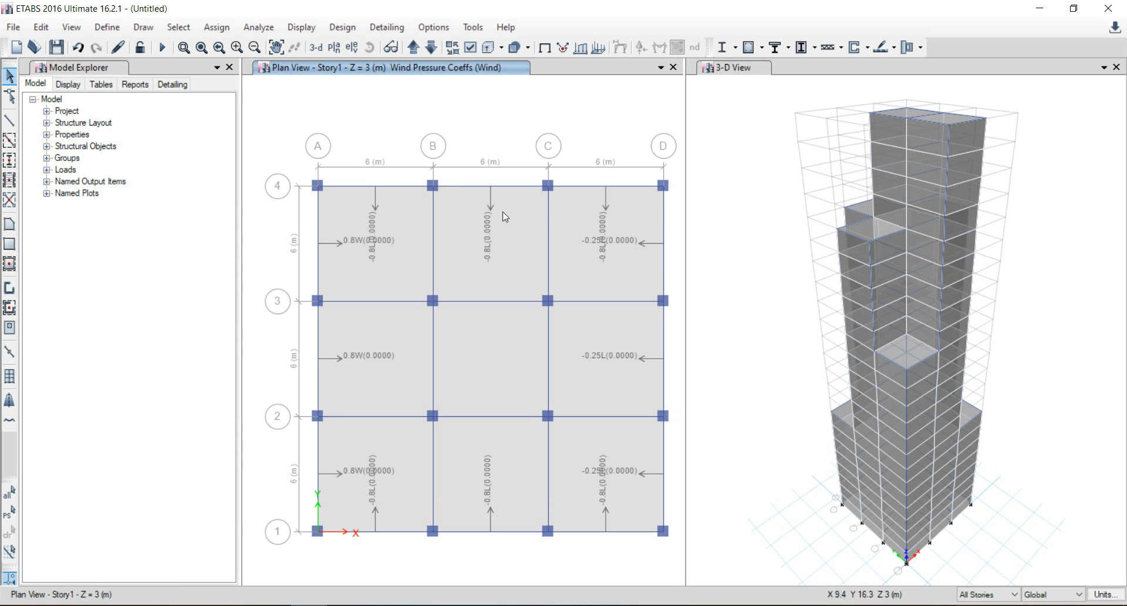
Turn on the extruded view for frame objects in the 3-D view.
{"action": "left_click", "coordinate": [734, 67]}
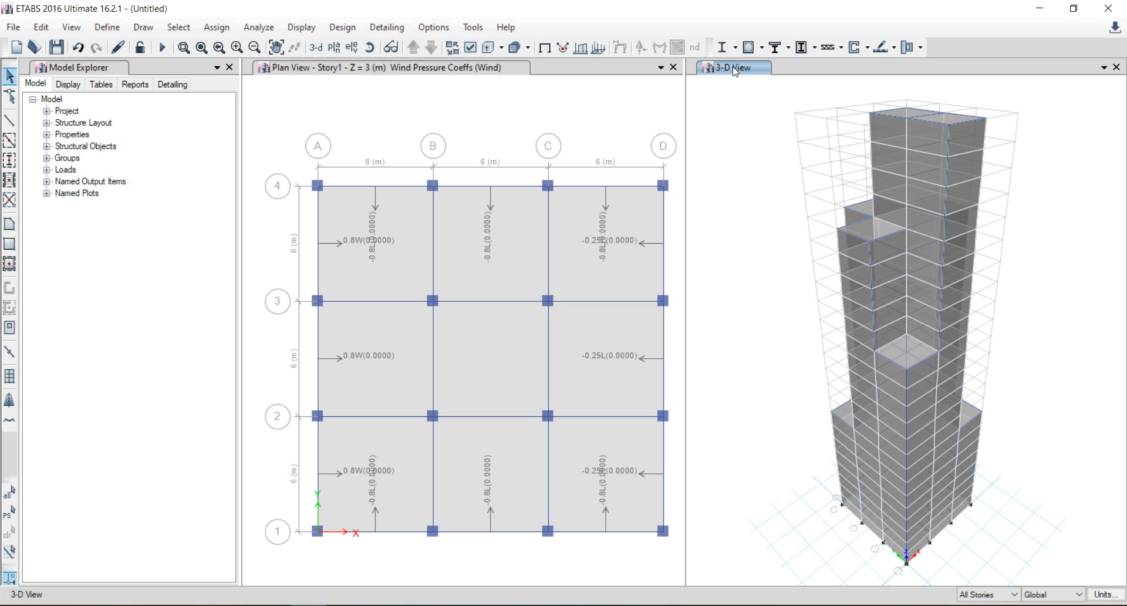
{"action": "left_click", "coordinate": [502, 49]}
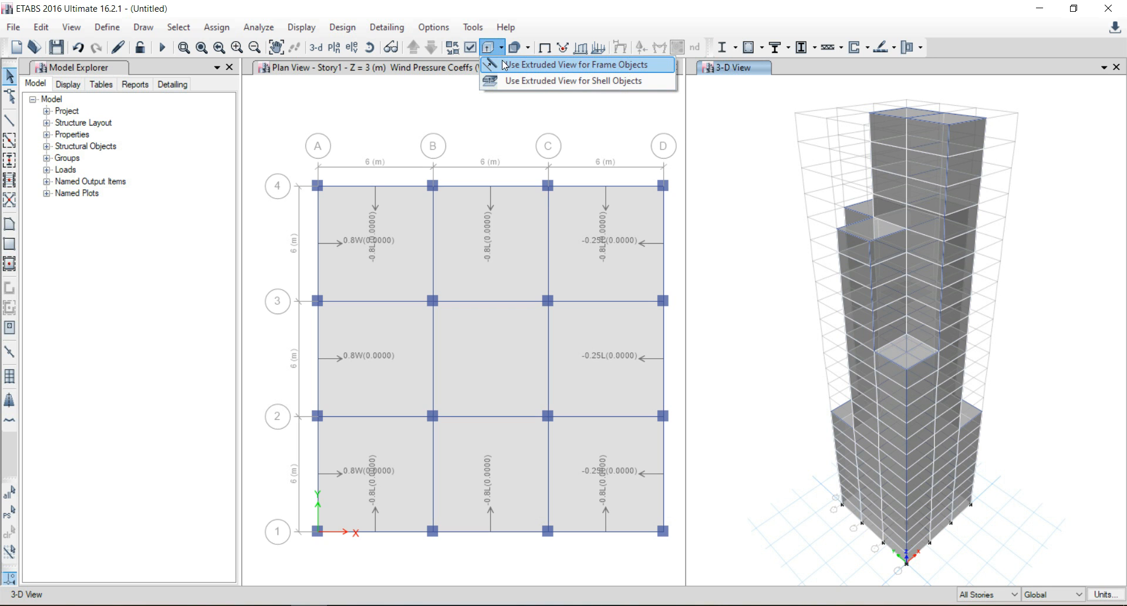
{"action": "left_click", "coordinate": [503, 64]}
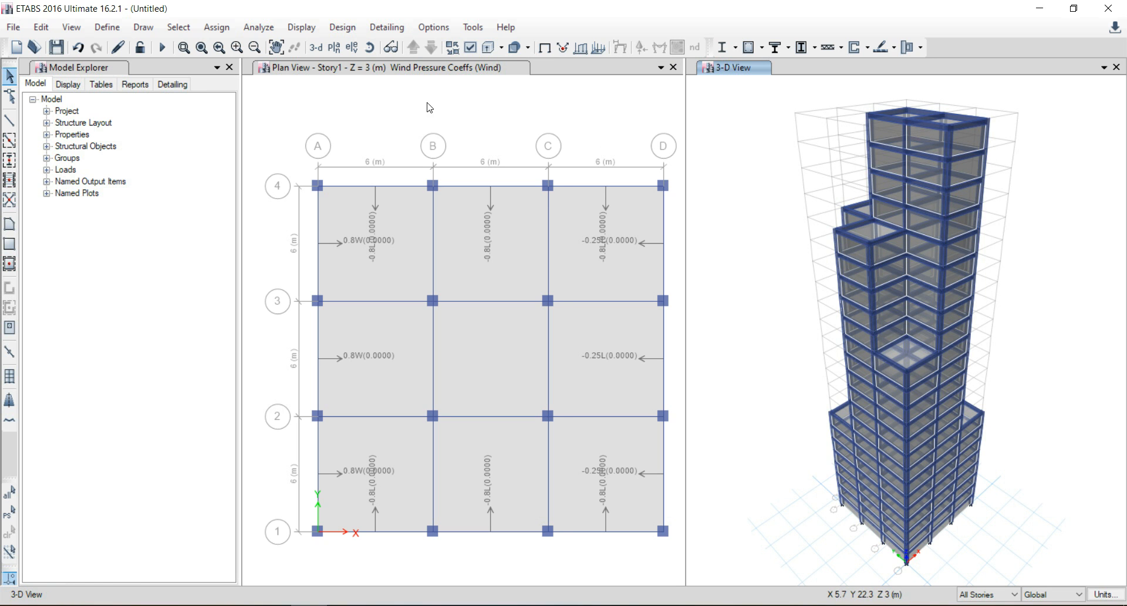
Run the analysis, saving the model file as TALL BUILDING MODEL.
{"action": "left_click", "coordinate": [258, 27]}
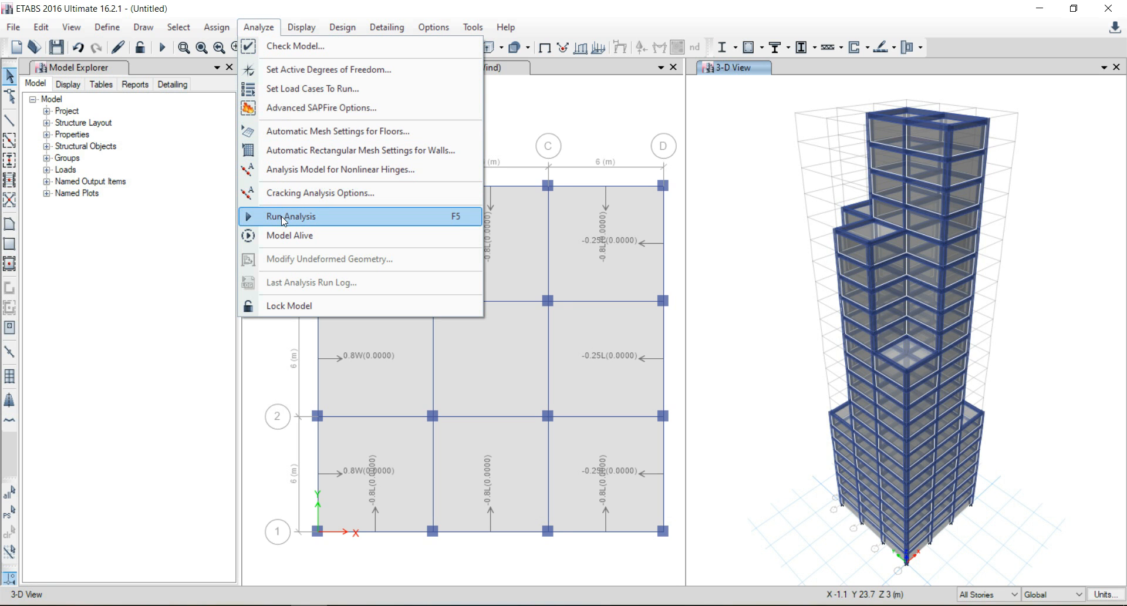
{"action": "left_click", "coordinate": [163, 48]}
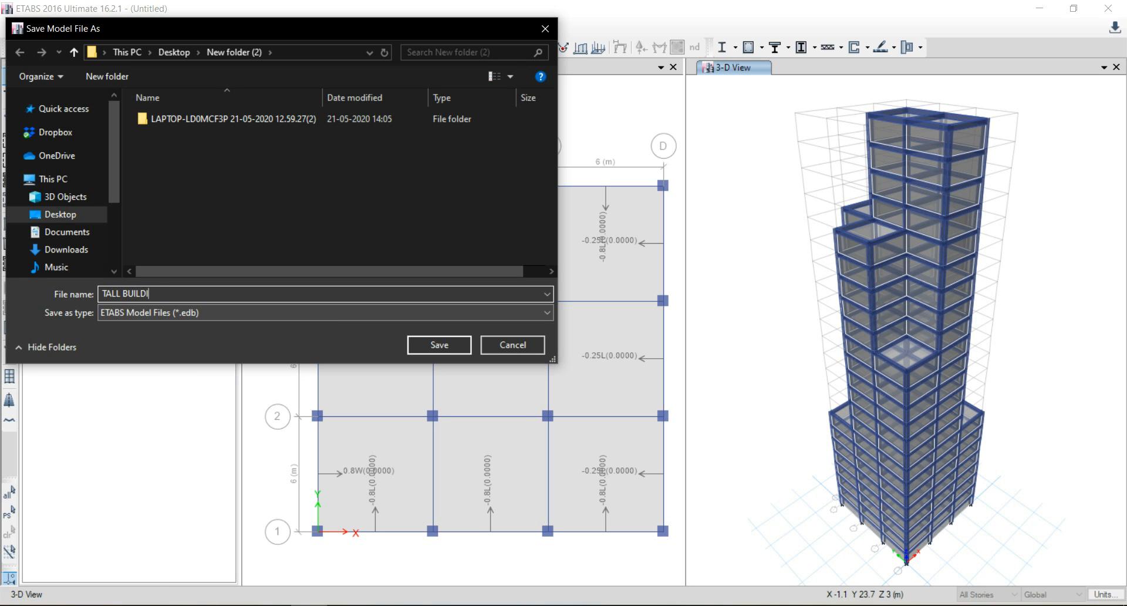
{"action": "type", "text": "MO"}
{"action": "left_click", "coordinate": [439, 345]}
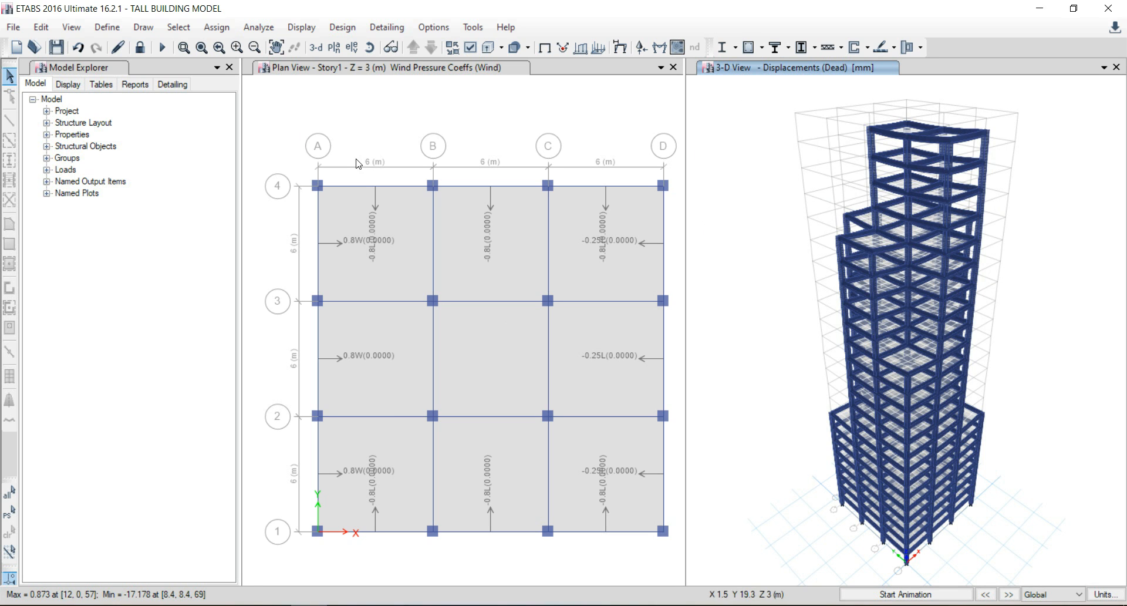
Review the concrete frame design preferences and accept them with IS 456:2000 as the design code.
{"action": "left_click", "coordinate": [342, 29]}
{"action": "mouse_move", "coordinate": [377, 66]}
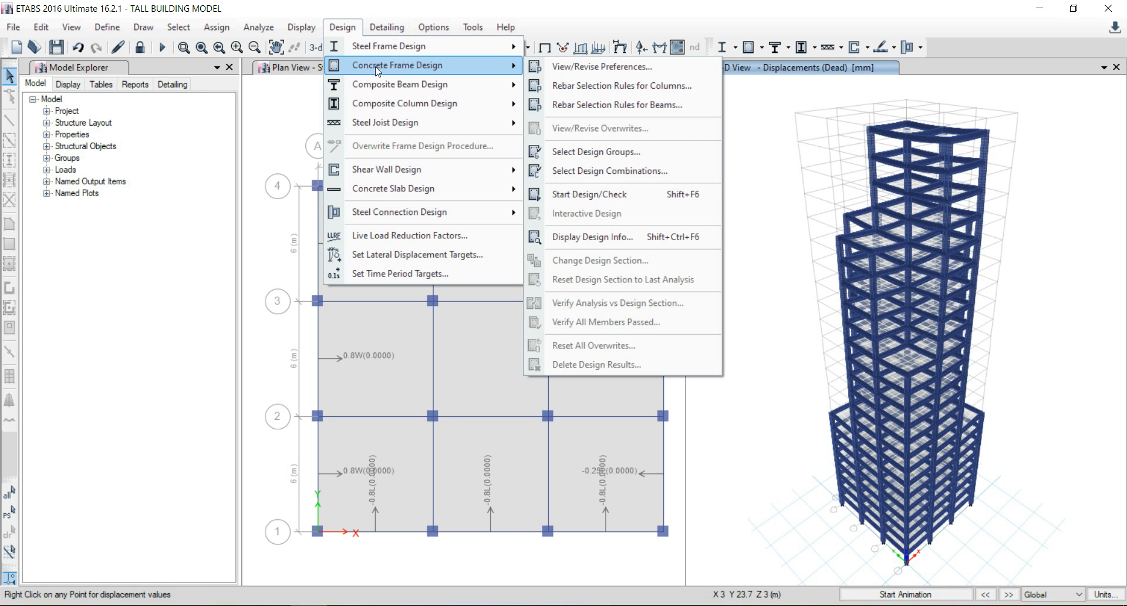
{"action": "left_click", "coordinate": [587, 69]}
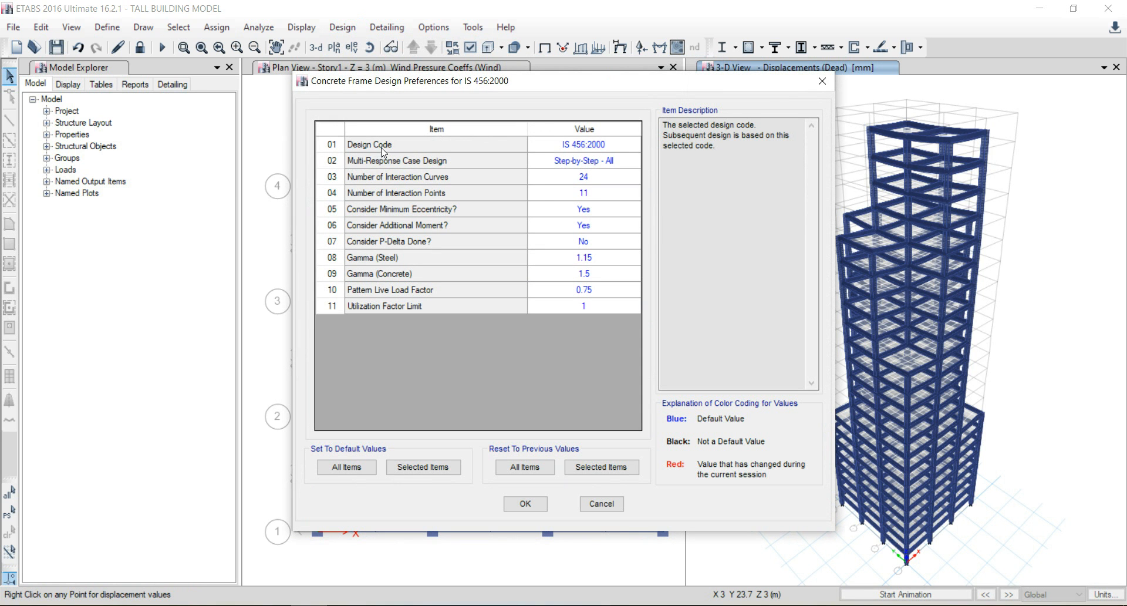
{"action": "left_click", "coordinate": [595, 147]}
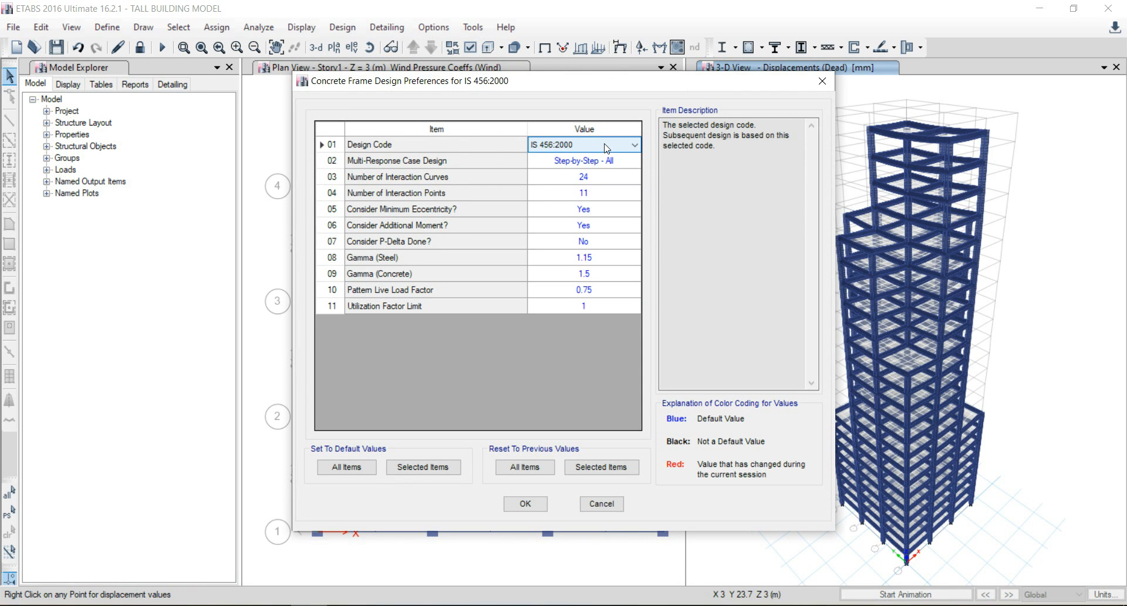
{"action": "left_click", "coordinate": [631, 146]}
{"action": "left_click", "coordinate": [631, 146]}
{"action": "left_click", "coordinate": [529, 503]}
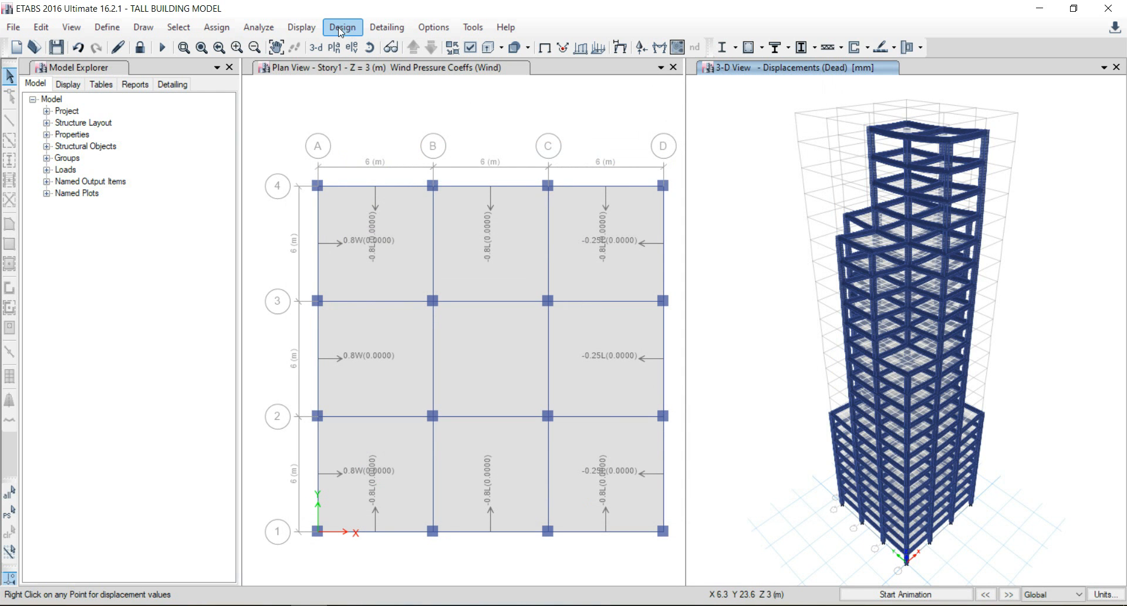
Start the concrete frame design check and agree to reiterate analysis and design wherever the analysis and design sections differ.
{"action": "left_click", "coordinate": [332, 33]}
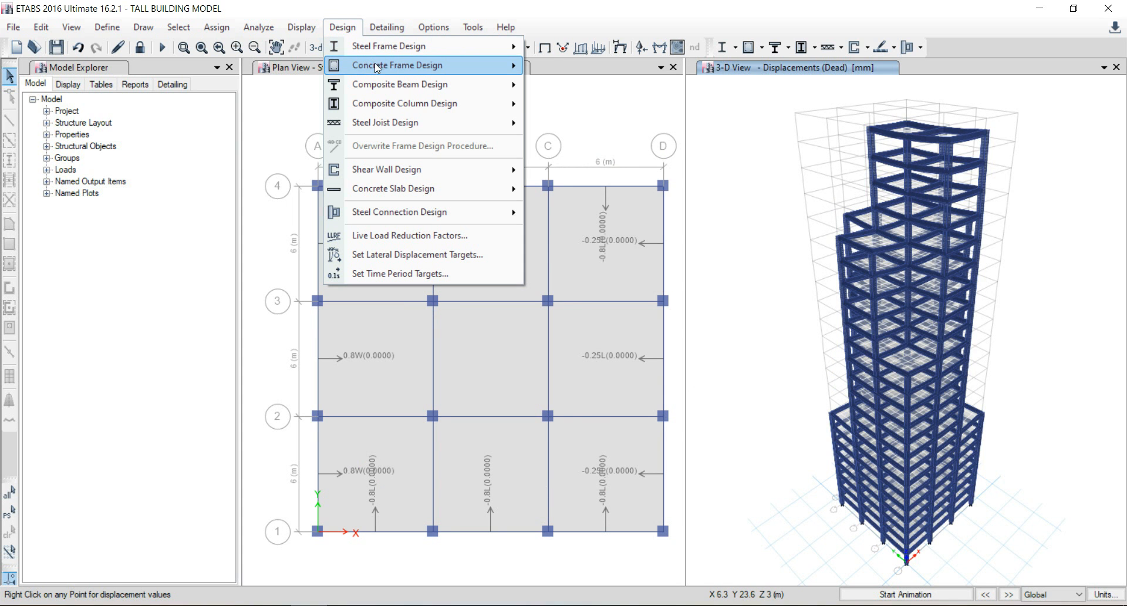
{"action": "mouse_move", "coordinate": [456, 70]}
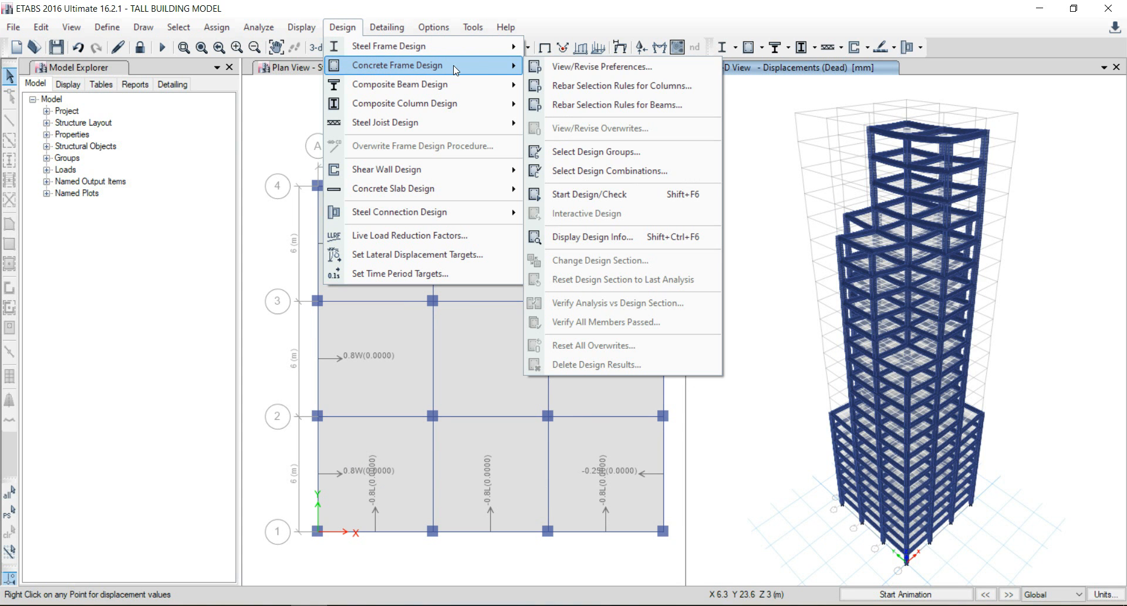
{"action": "left_click", "coordinate": [608, 193]}
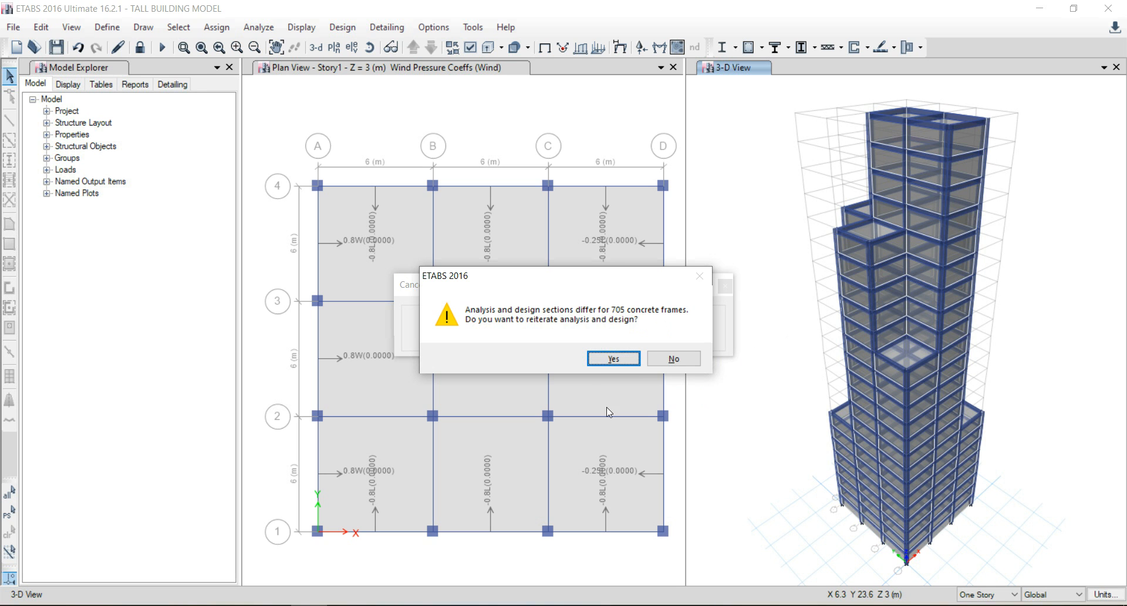
{"action": "left_click", "coordinate": [613, 358]}
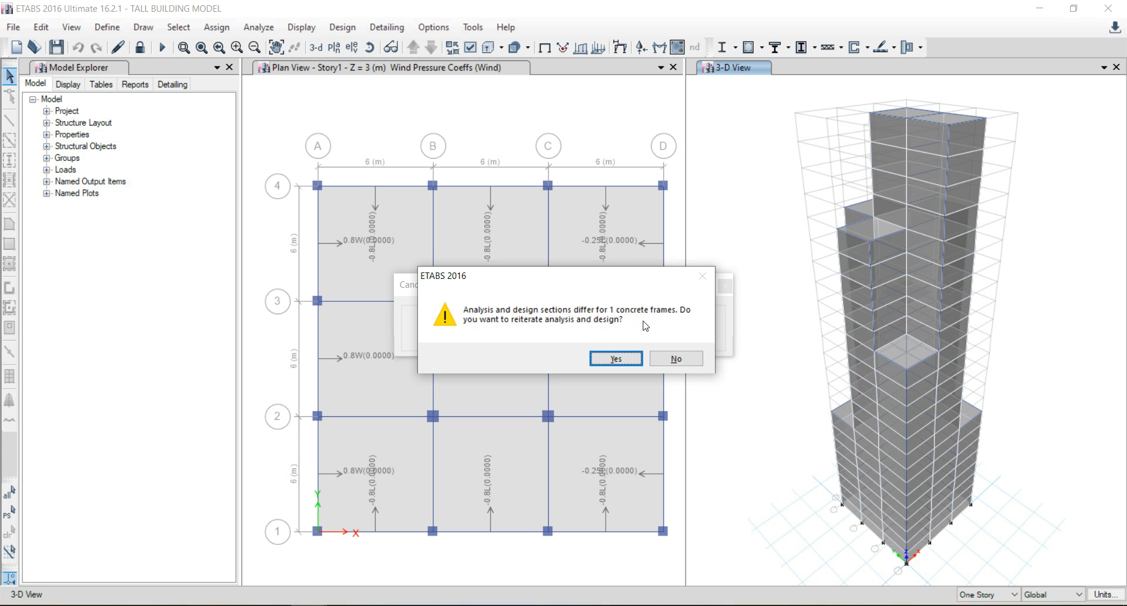
{"action": "left_click", "coordinate": [632, 363]}
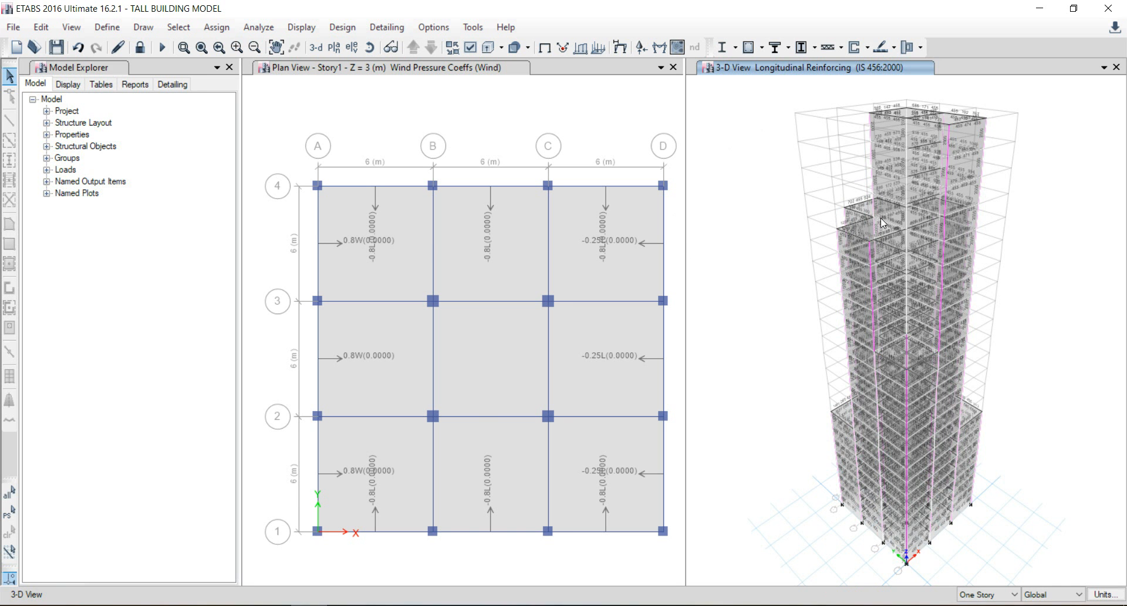
Open the beam/column capacity ratio details of Story14 column C12 from its design information in the 3-D reinforcing view.
{"action": "scroll", "coordinate": [882, 221], "scroll_direction": "up", "scroll_amount": 3}
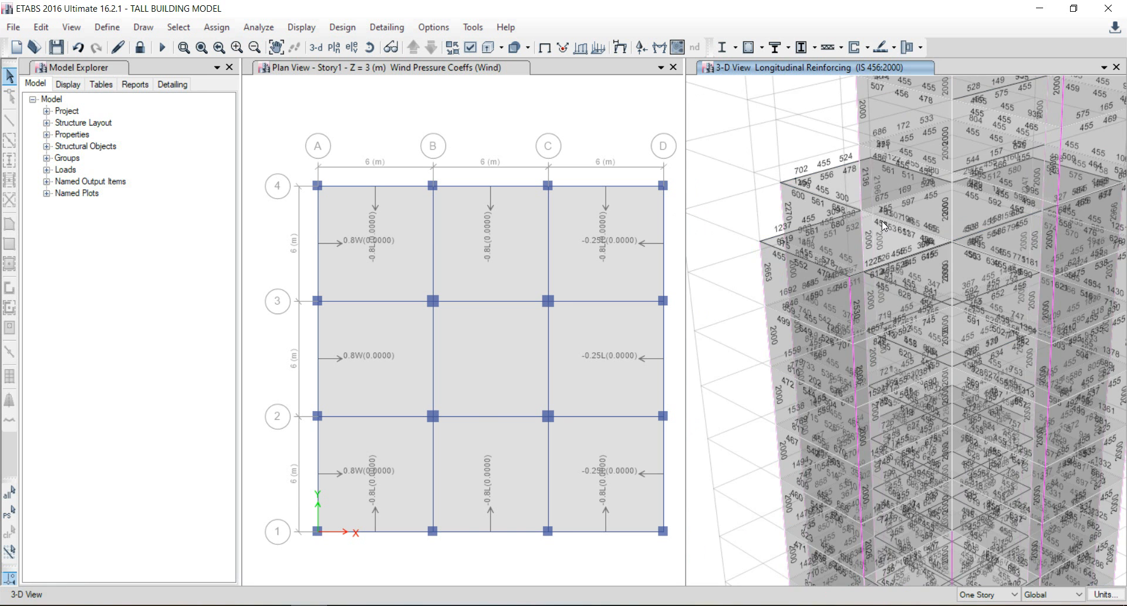
{"action": "scroll", "coordinate": [872, 205], "scroll_direction": "down", "scroll_amount": 4}
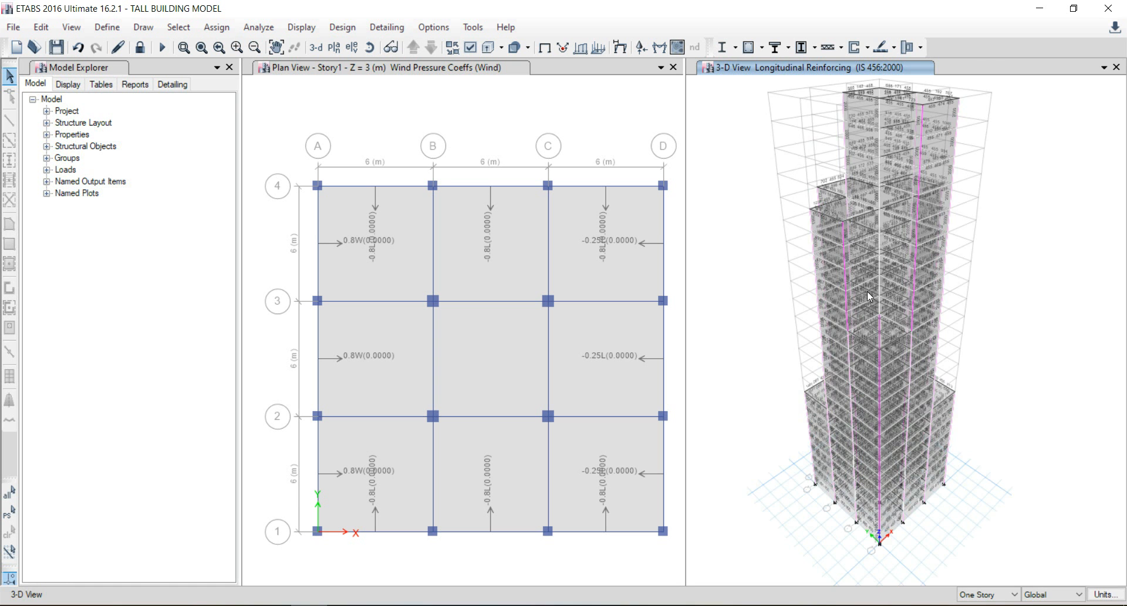
{"action": "scroll", "coordinate": [869, 294], "scroll_direction": "up", "scroll_amount": 5}
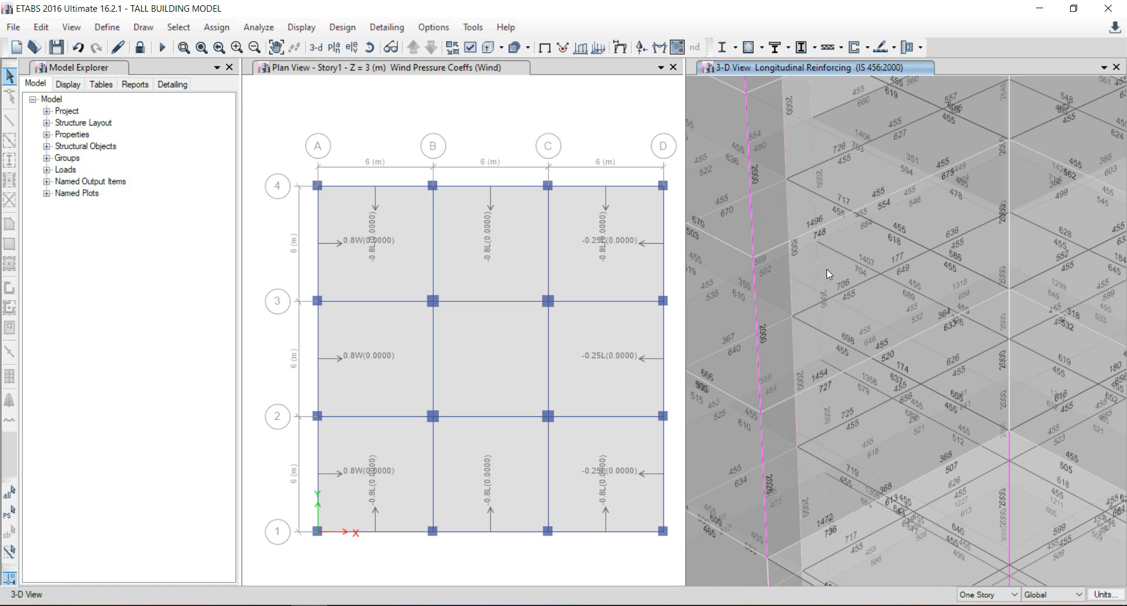
{"action": "right_click", "coordinate": [814, 221]}
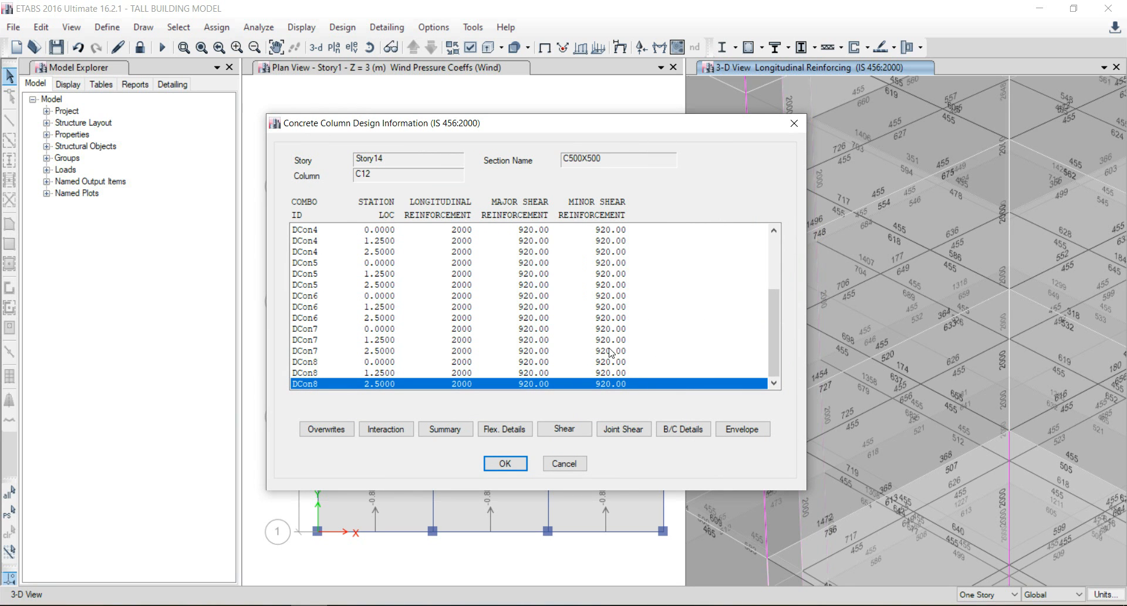
{"action": "left_click", "coordinate": [681, 429]}
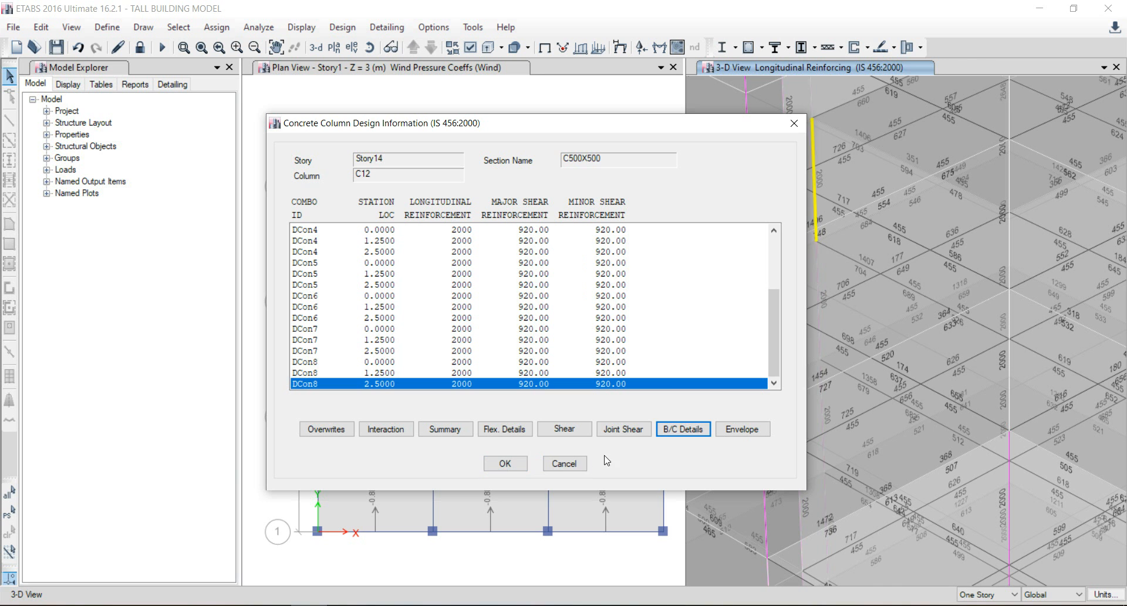
{"action": "left_click", "coordinate": [686, 431]}
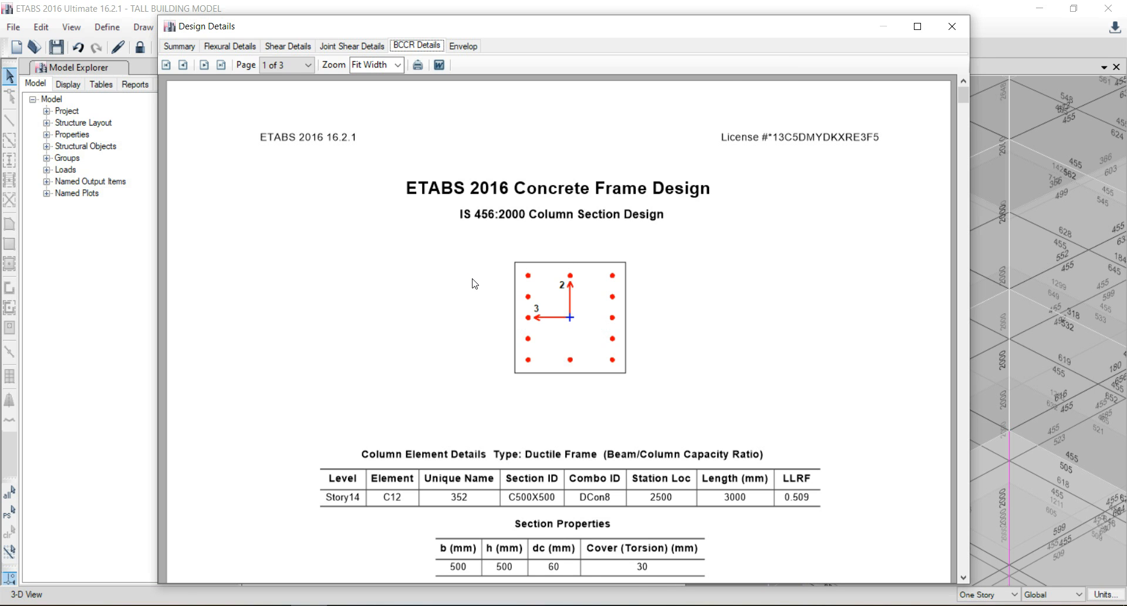
Read through the column's section, material and additional moment tables across the report pages, and close its design information.
{"action": "scroll", "coordinate": [475, 284], "scroll_direction": "down", "scroll_amount": 1}
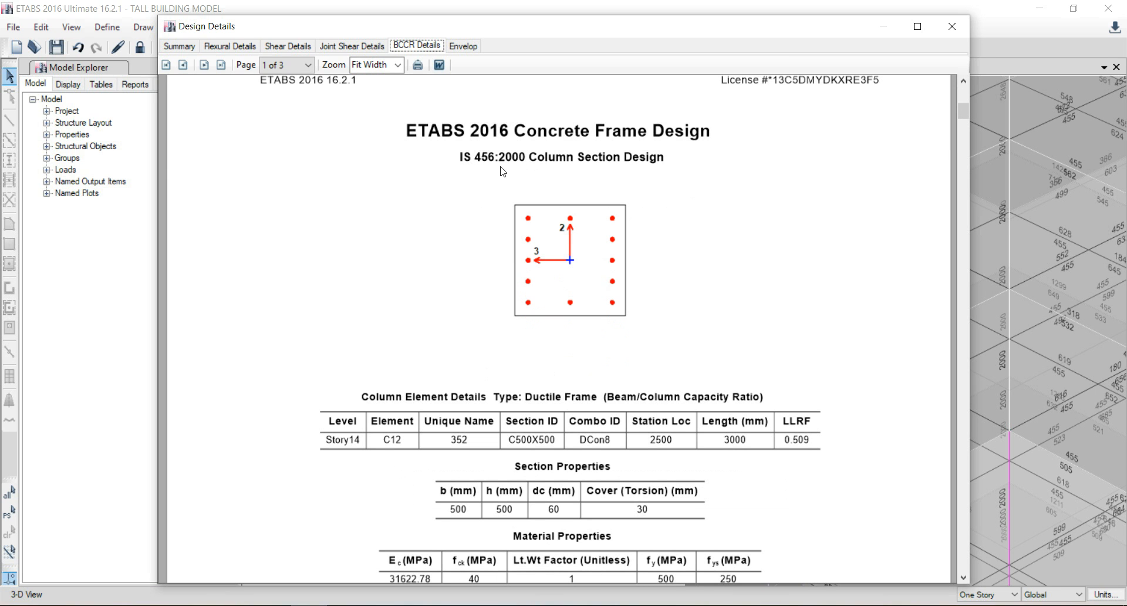
{"action": "scroll", "coordinate": [730, 309], "scroll_direction": "down", "scroll_amount": 2}
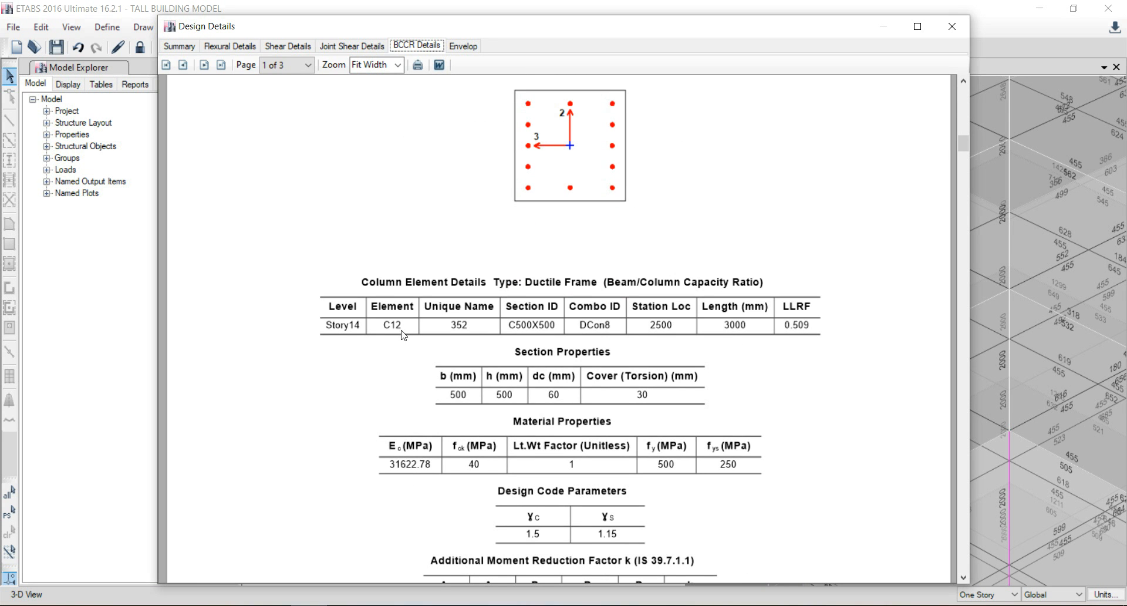
{"action": "scroll", "coordinate": [804, 320], "scroll_direction": "down", "scroll_amount": 5}
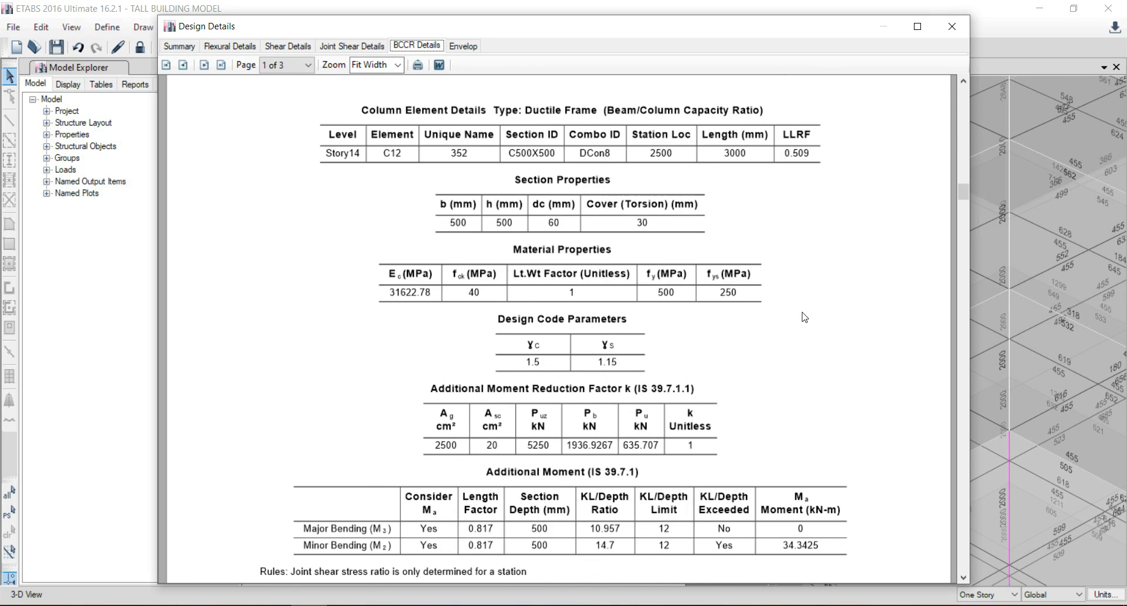
{"action": "scroll", "coordinate": [807, 331], "scroll_direction": "down", "scroll_amount": 20}
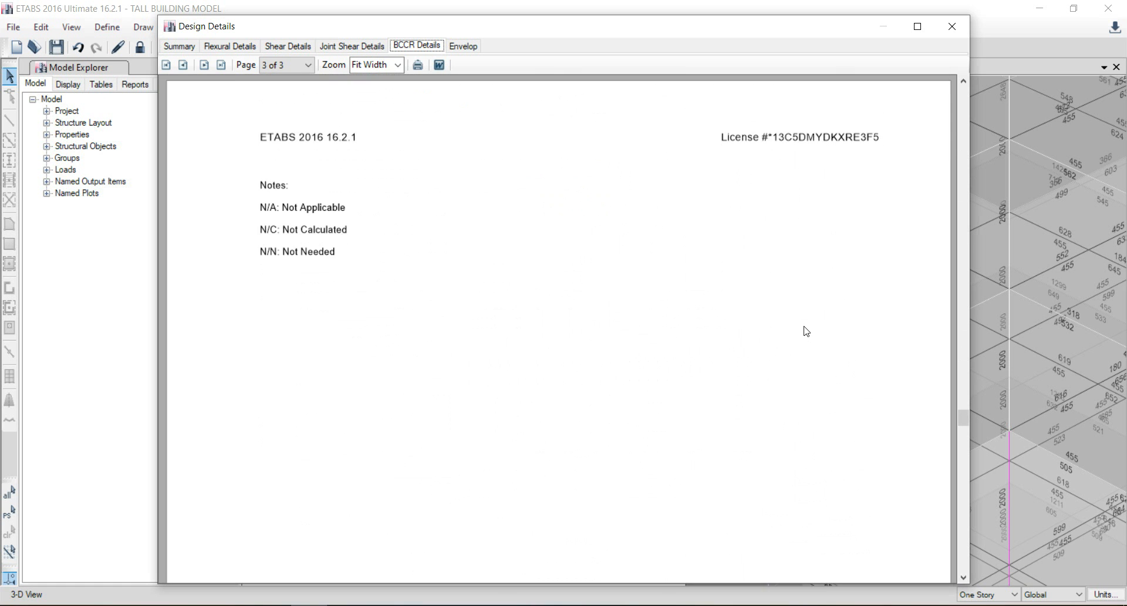
{"action": "scroll", "coordinate": [806, 331], "scroll_direction": "up", "scroll_amount": 9}
{"action": "left_click", "coordinate": [952, 26]}
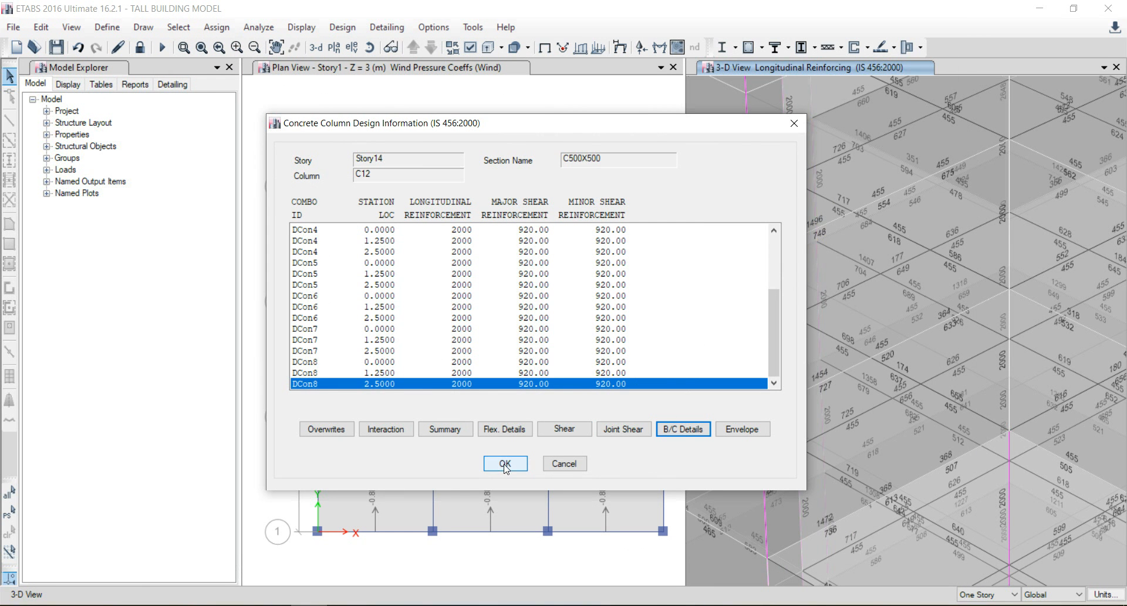
{"action": "left_click", "coordinate": [505, 464]}
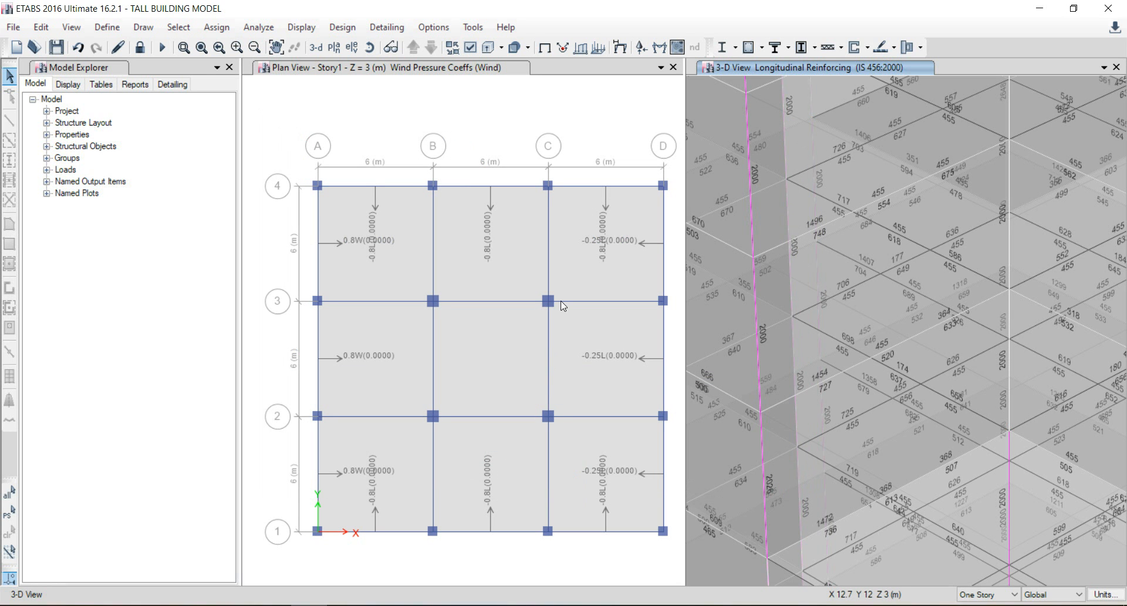
Make the Story1 plan view active and start the detailing of the designed structure.
{"action": "left_click", "coordinate": [343, 72]}
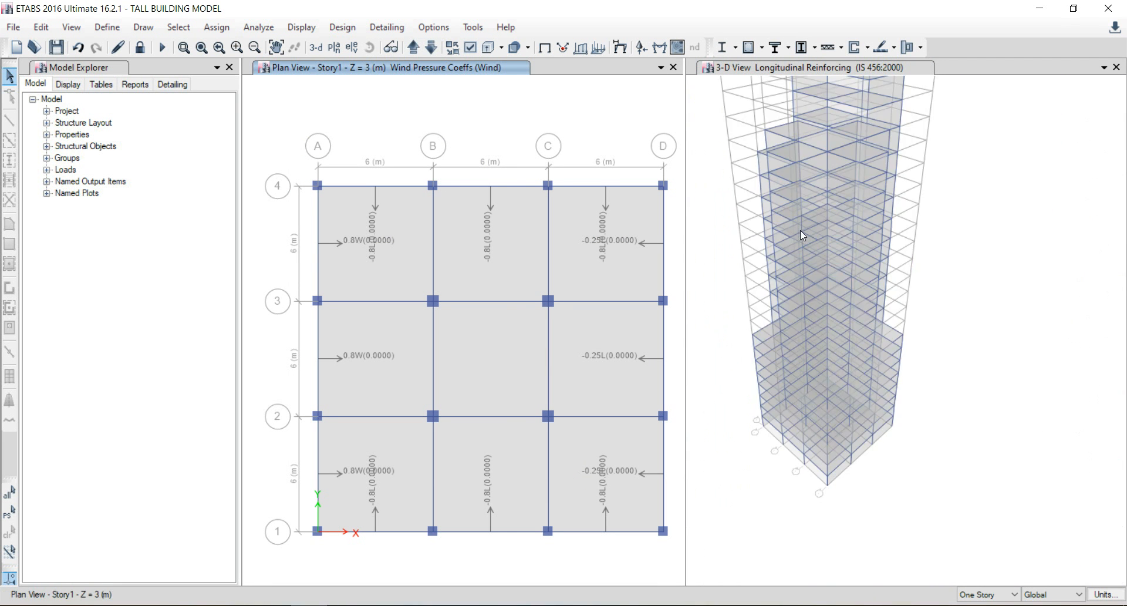
{"action": "left_click", "coordinate": [395, 28]}
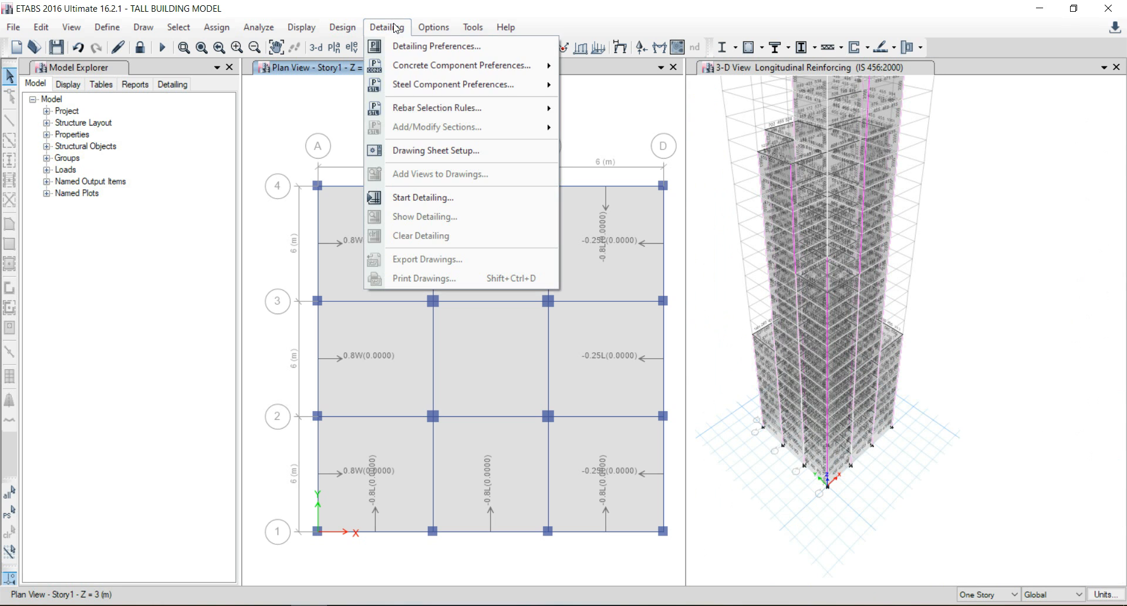
{"action": "left_click", "coordinate": [442, 199]}
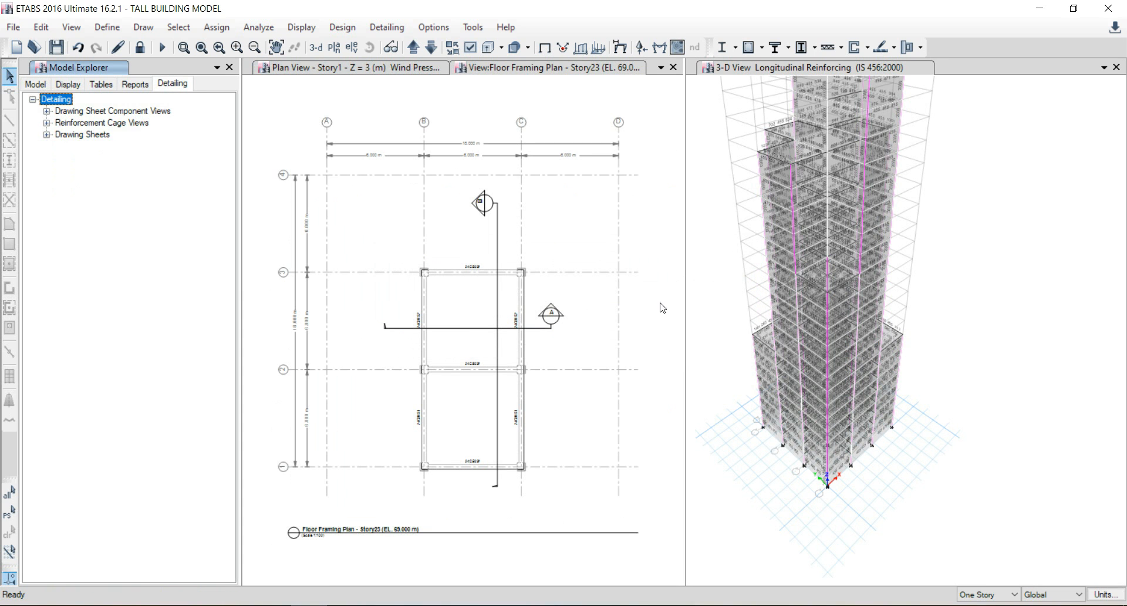
Examine the Story23 floor framing plan, switching briefly to the Story1 plan view and back.
{"action": "scroll", "coordinate": [481, 320], "scroll_direction": "up", "scroll_amount": 1}
{"action": "scroll", "coordinate": [480, 320], "scroll_direction": "up", "scroll_amount": 4}
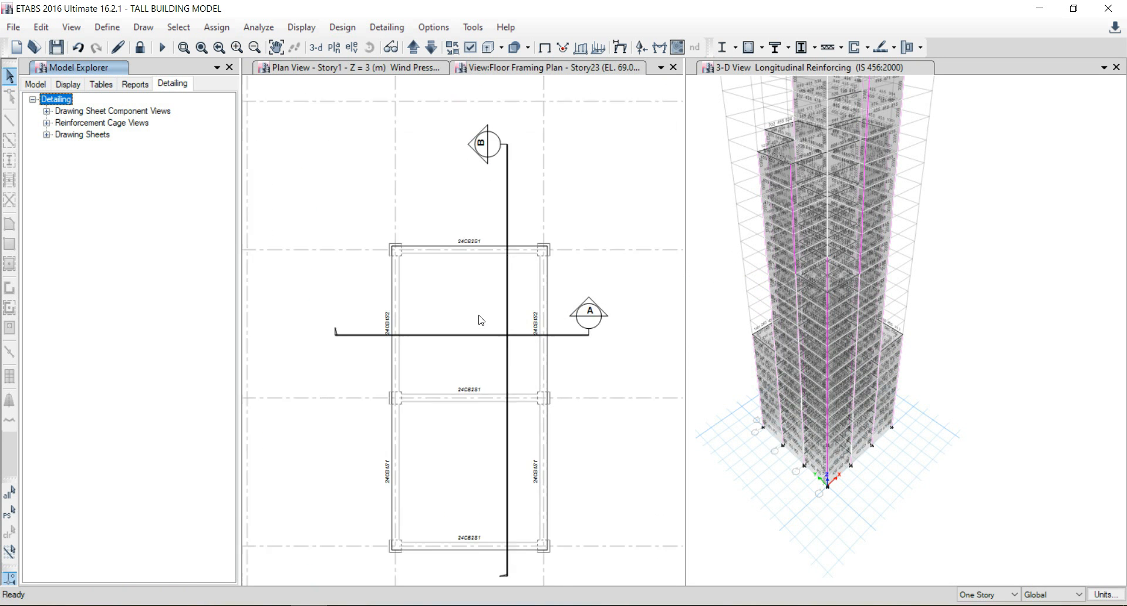
{"action": "scroll", "coordinate": [481, 320], "scroll_direction": "down", "scroll_amount": 2}
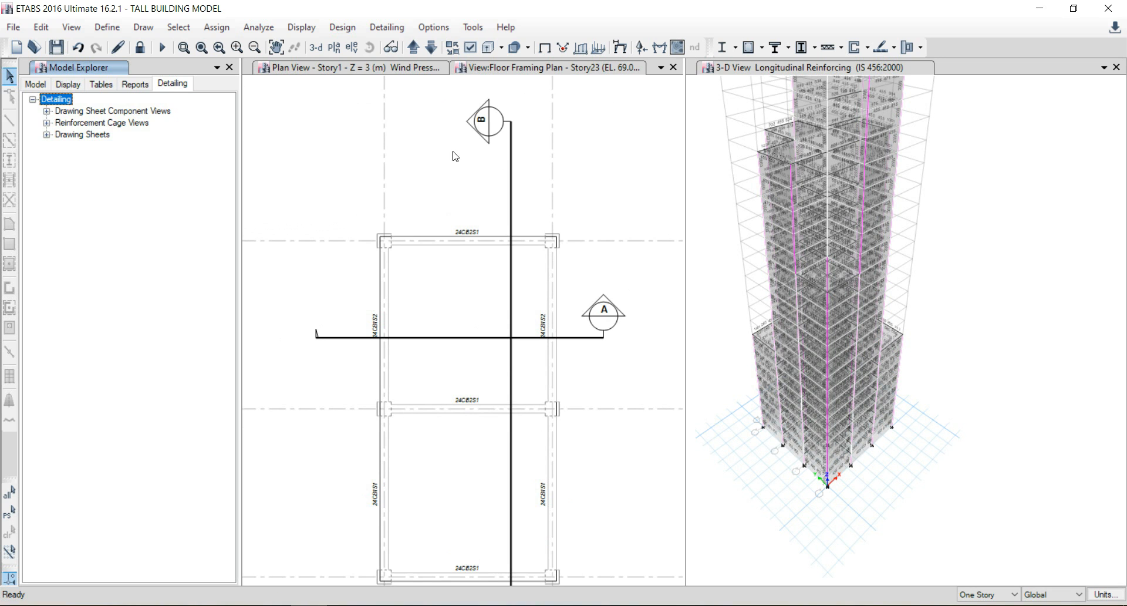
{"action": "left_click", "coordinate": [377, 69]}
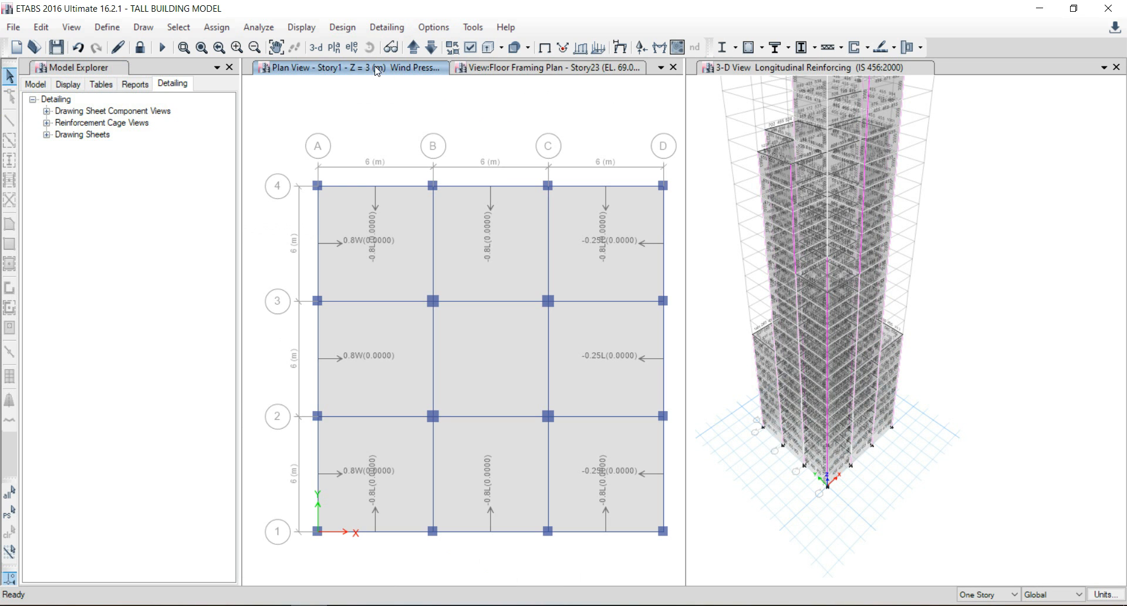
{"action": "left_click", "coordinate": [501, 69]}
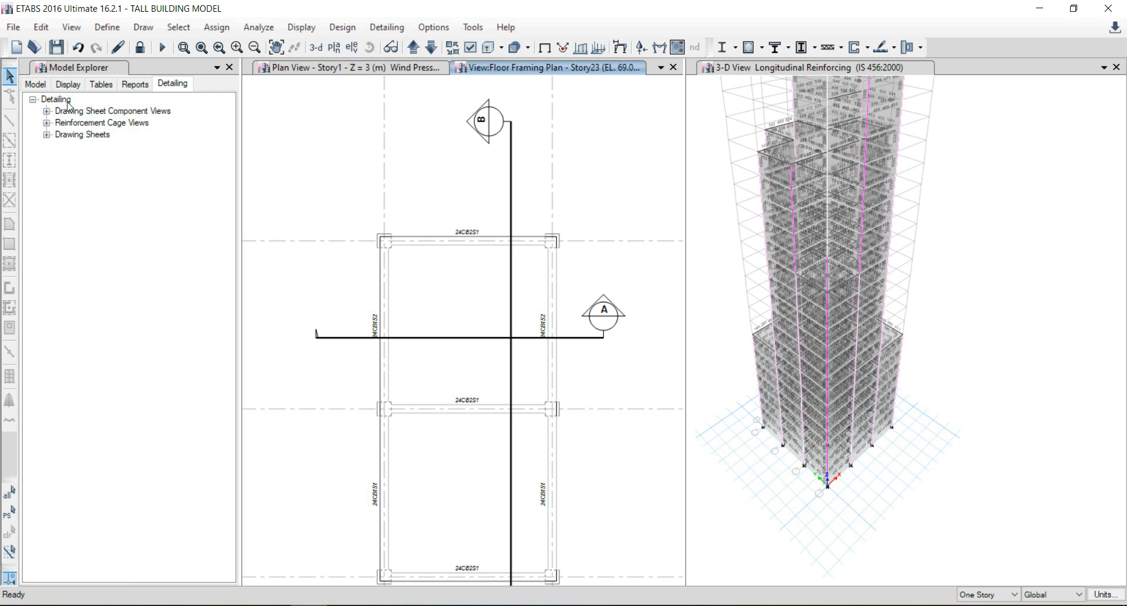
Expand the drawing sheet component and reinforcement cage views and open the 3D rendered cage of beam 15CB2.
{"action": "left_click", "coordinate": [46, 111]}
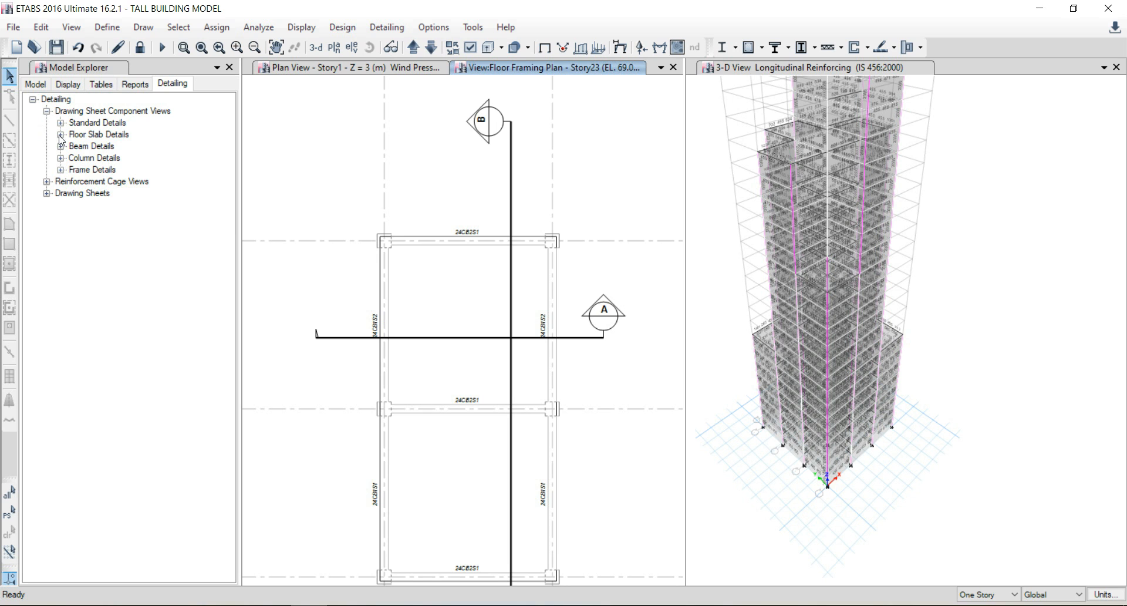
{"action": "left_click", "coordinate": [47, 182]}
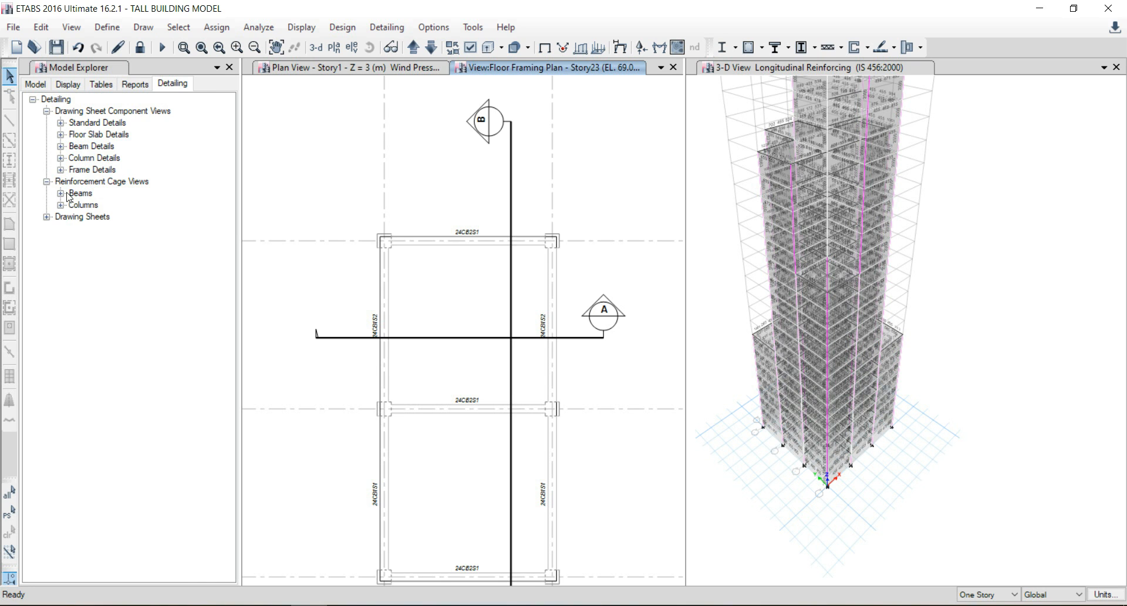
{"action": "left_click", "coordinate": [61, 194]}
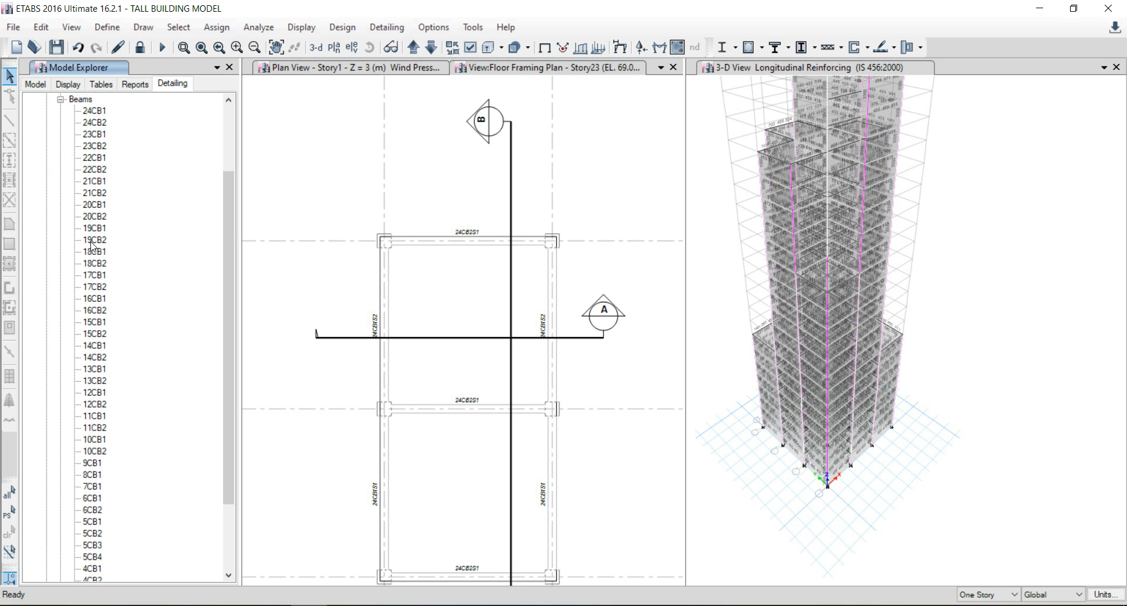
{"action": "left_click", "coordinate": [95, 333]}
{"action": "double_click", "coordinate": [95, 333]}
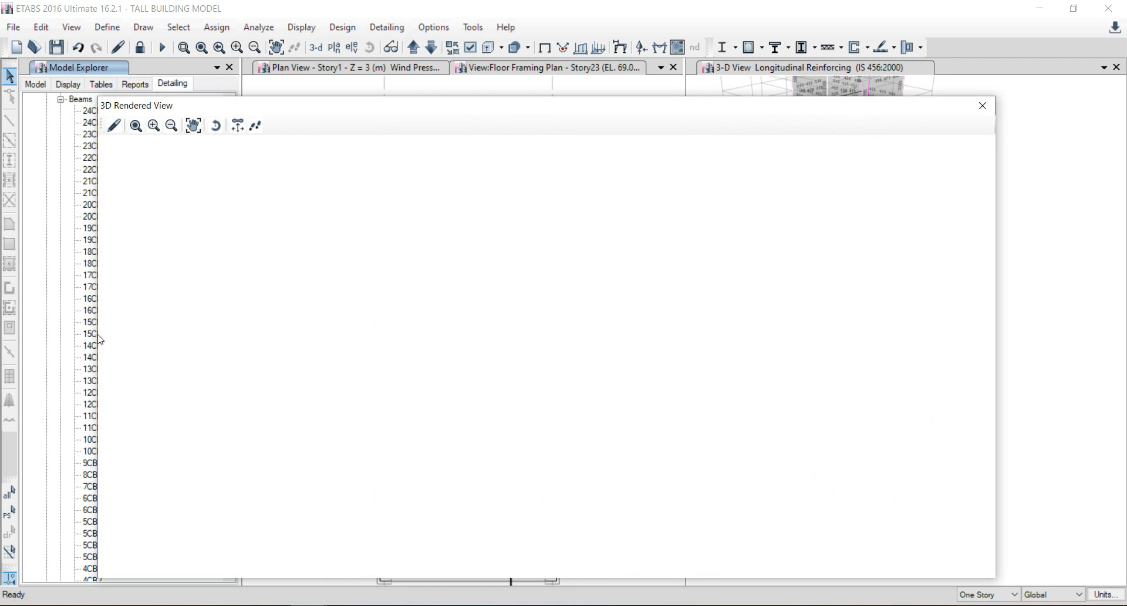
Examine the stirrups and the hooked bar ends of the beam's reinforcement cage closely, and close the rendered view.
{"action": "scroll", "coordinate": [544, 378], "scroll_direction": "up", "scroll_amount": 2}
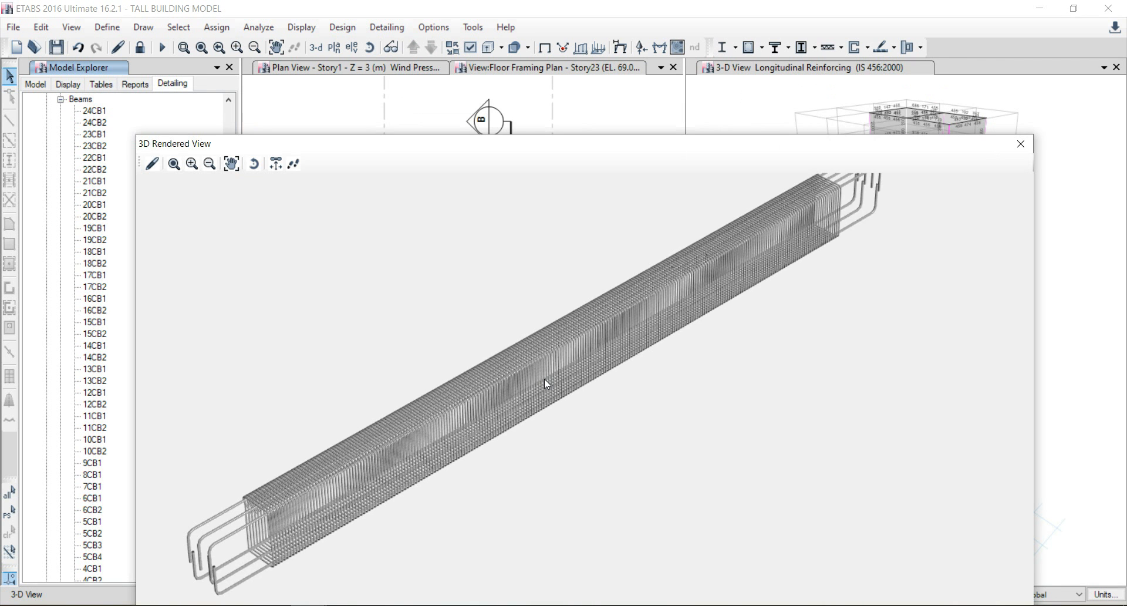
{"action": "scroll", "coordinate": [544, 379], "scroll_direction": "up", "scroll_amount": 1}
{"action": "scroll", "coordinate": [544, 382], "scroll_direction": "down", "scroll_amount": 1}
{"action": "scroll", "coordinate": [838, 198], "scroll_direction": "up", "scroll_amount": 1}
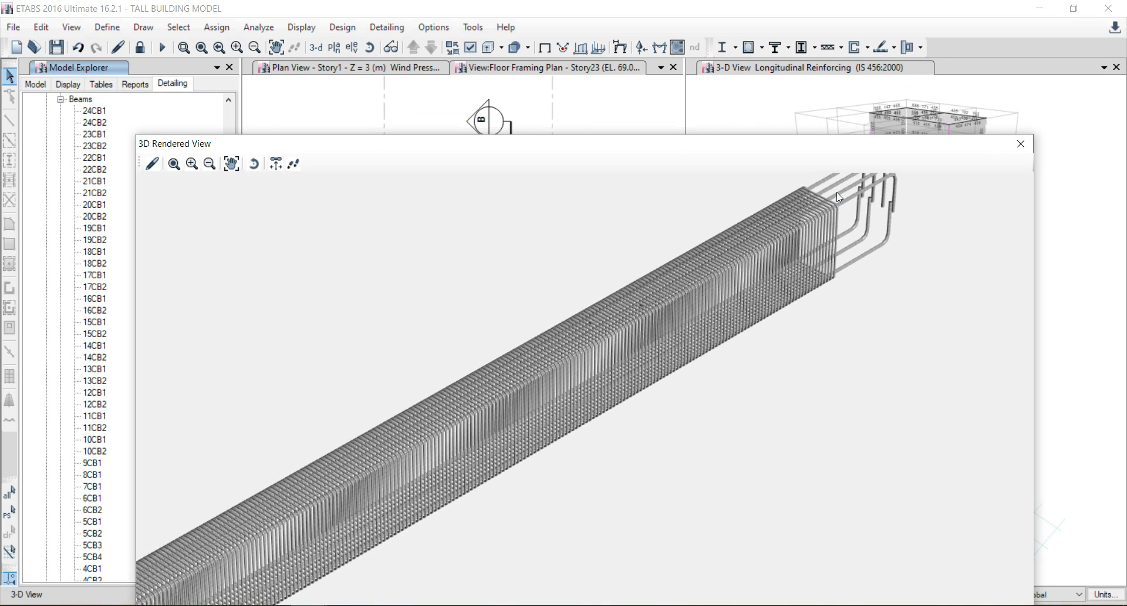
{"action": "scroll", "coordinate": [838, 197], "scroll_direction": "up", "scroll_amount": 2}
{"action": "scroll", "coordinate": [840, 196], "scroll_direction": "down", "scroll_amount": 3}
{"action": "scroll", "coordinate": [522, 308], "scroll_direction": "up", "scroll_amount": 2}
{"action": "scroll", "coordinate": [517, 423], "scroll_direction": "down", "scroll_amount": 2}
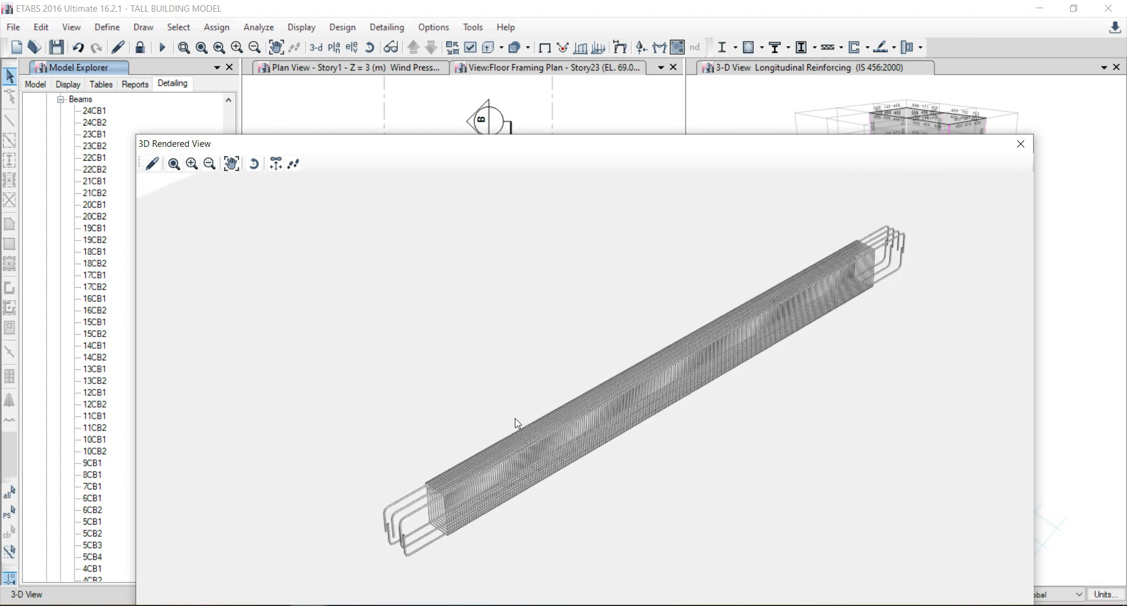
{"action": "scroll", "coordinate": [516, 422], "scroll_direction": "down", "scroll_amount": 1}
{"action": "left_click", "coordinate": [1017, 145]}
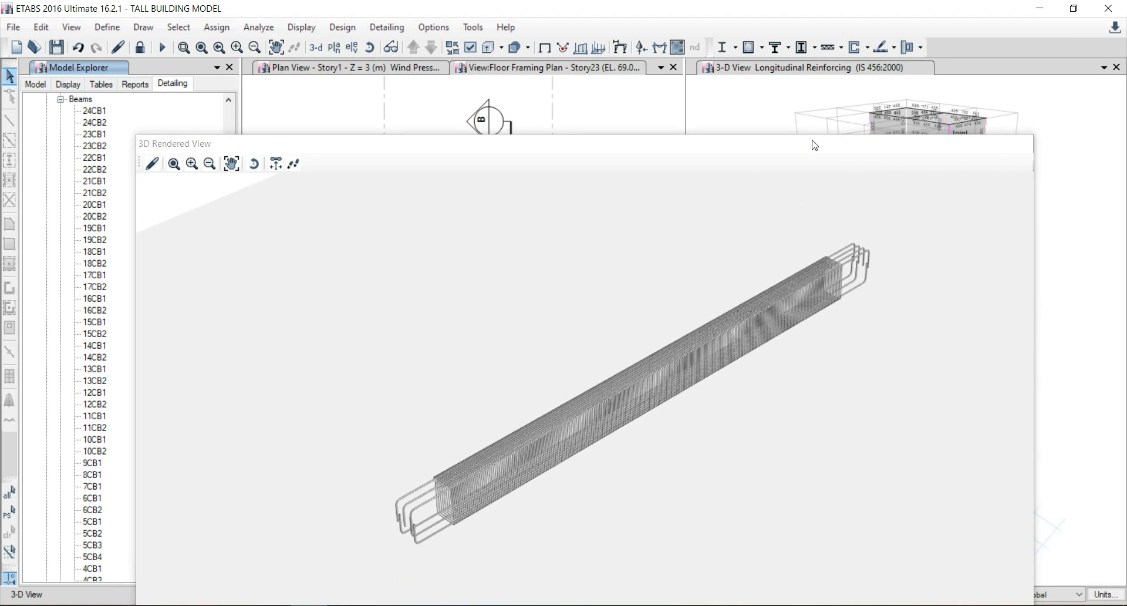
Expand the columns in the reinforcement cage views and open the 3D rendered cage of column CC5.
{"action": "scroll", "coordinate": [97, 263], "scroll_direction": "down", "scroll_amount": 3}
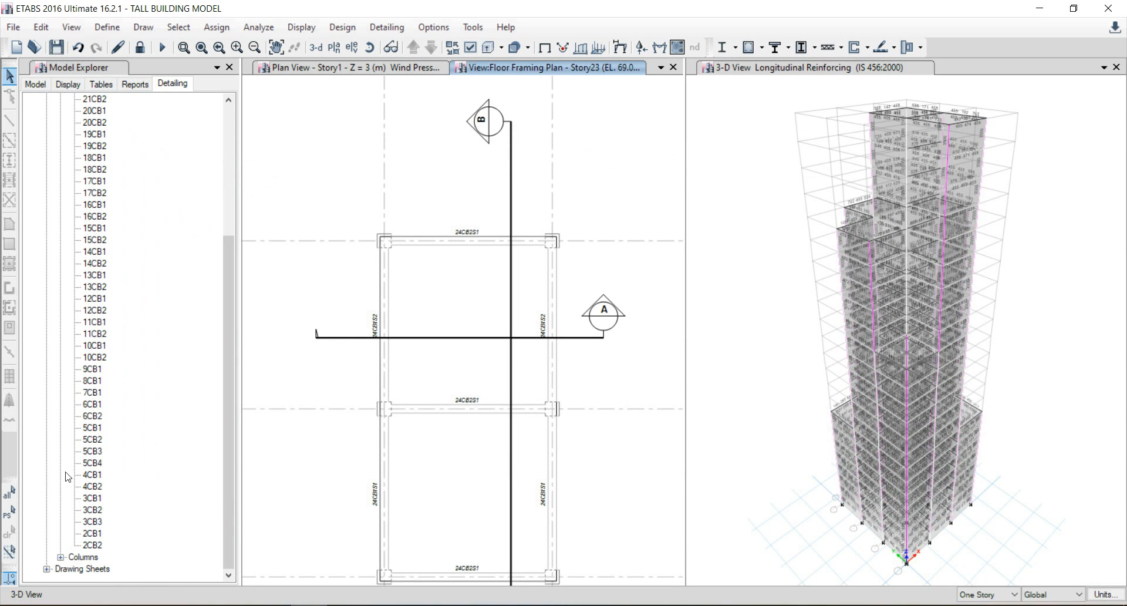
{"action": "left_click", "coordinate": [60, 557]}
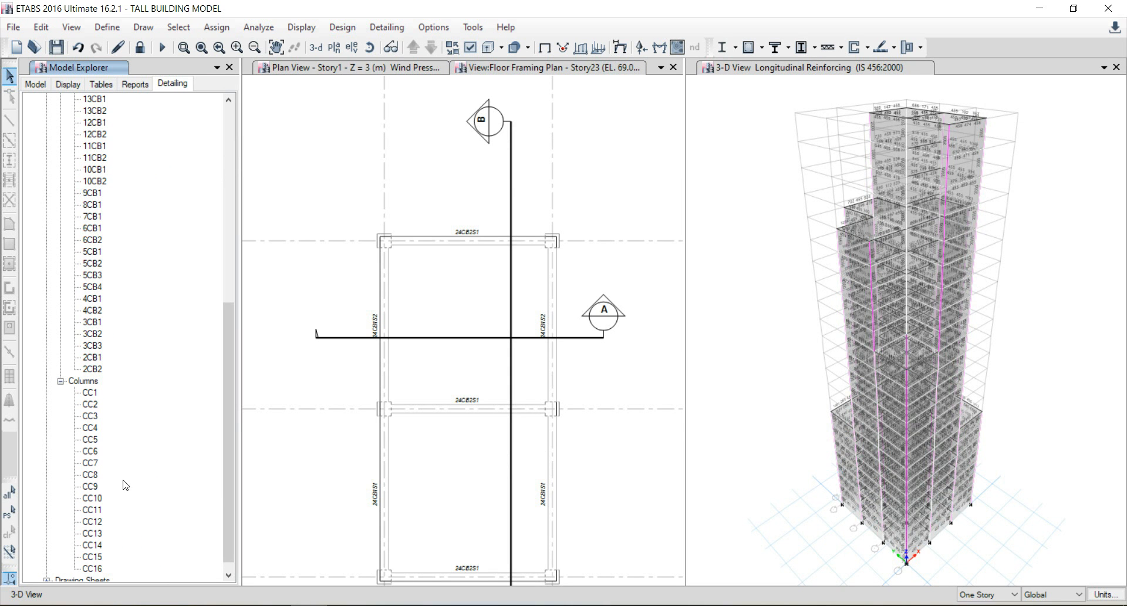
{"action": "left_click", "coordinate": [91, 440]}
{"action": "double_click", "coordinate": [91, 439]}
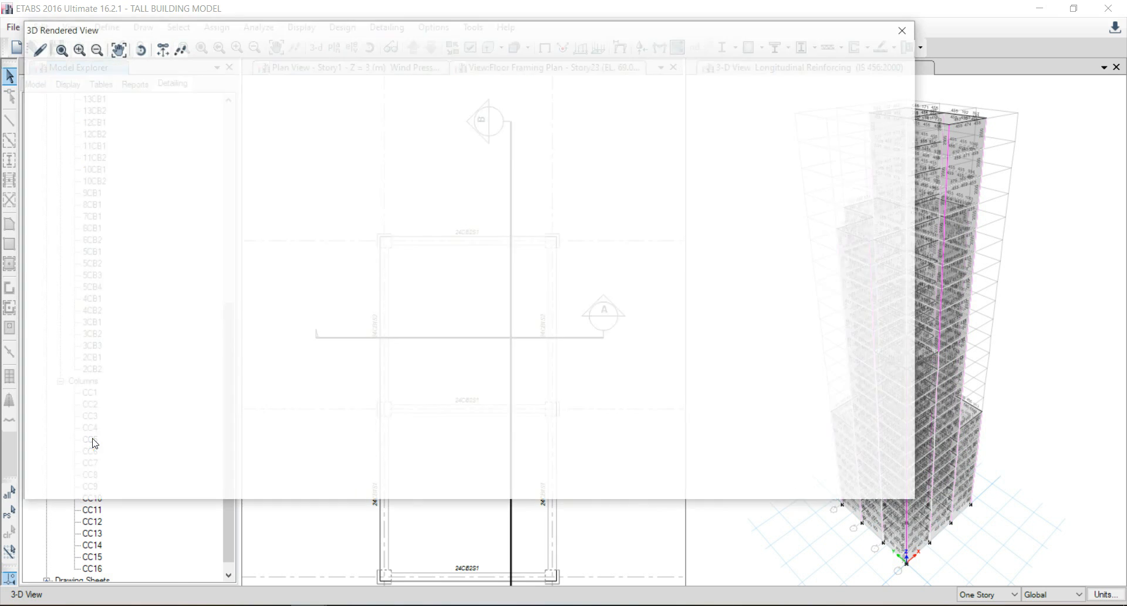
Examine the column's ties and longitudinal bars up close, close the rendered cage, and return to the Story1 plan view.
{"action": "scroll", "coordinate": [484, 294], "scroll_direction": "up", "scroll_amount": 5}
{"action": "scroll", "coordinate": [486, 295], "scroll_direction": "up", "scroll_amount": 5}
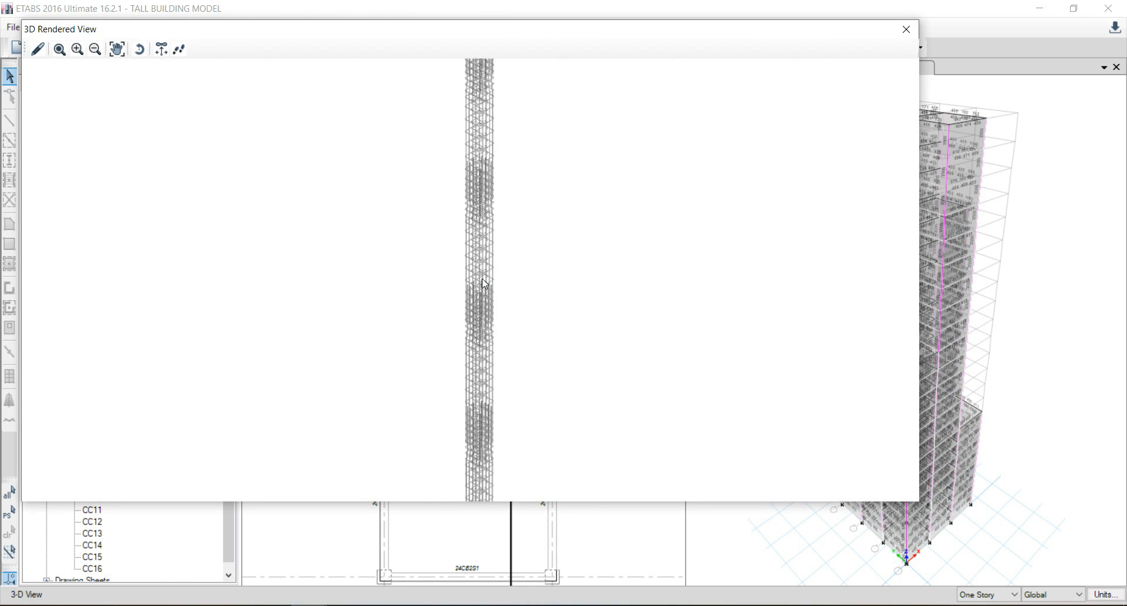
{"action": "scroll", "coordinate": [492, 271], "scroll_direction": "down", "scroll_amount": 8}
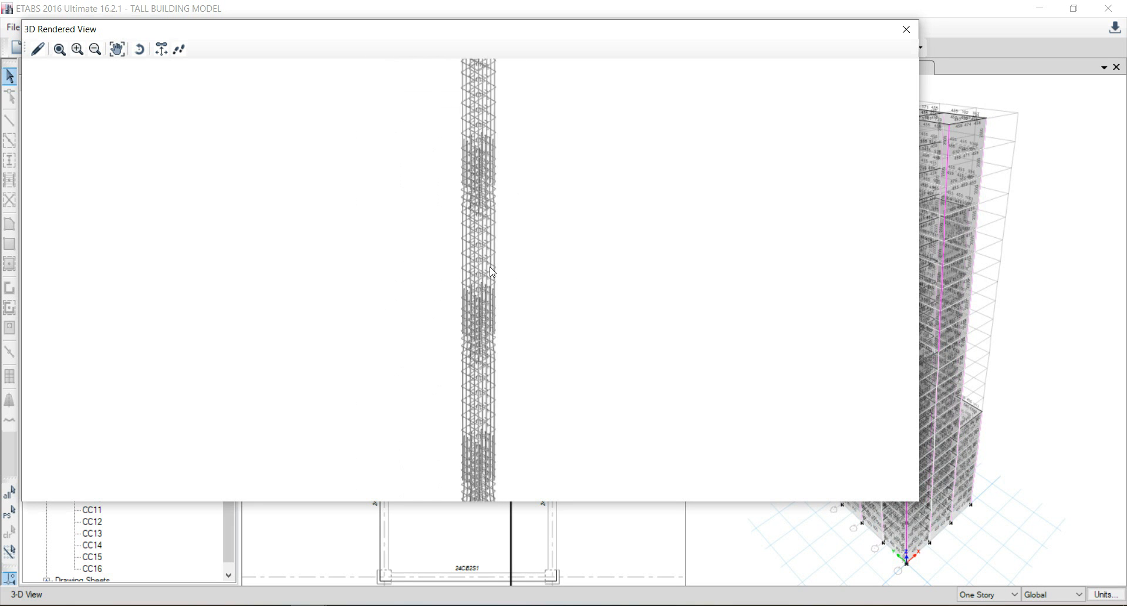
{"action": "left_click", "coordinate": [906, 29]}
{"action": "scroll", "coordinate": [166, 187], "scroll_direction": "up", "scroll_amount": 10}
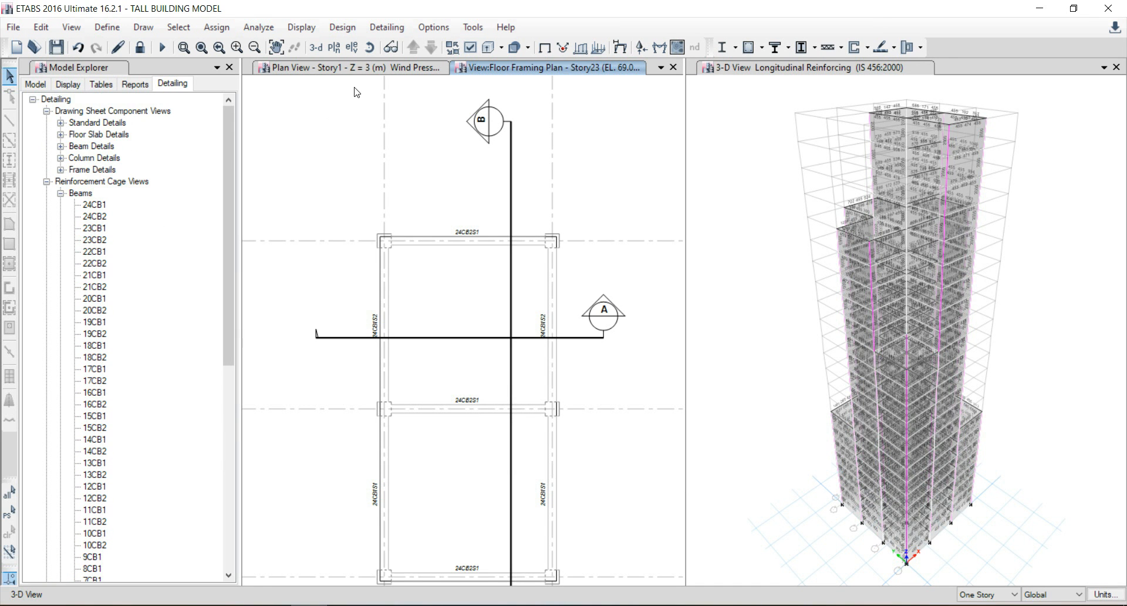
{"action": "left_click", "coordinate": [363, 69]}
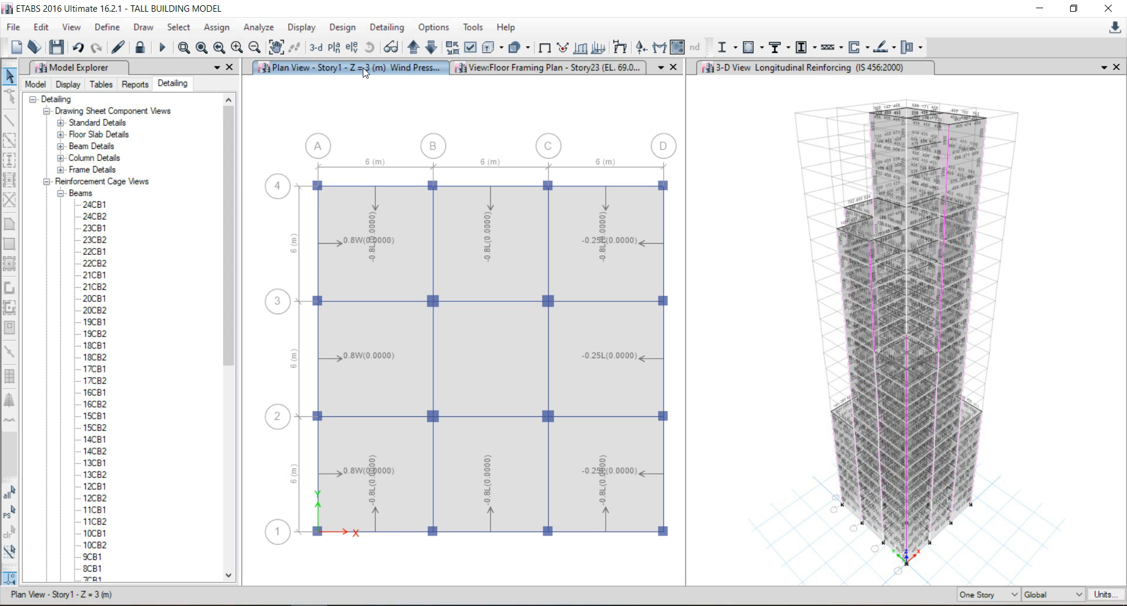